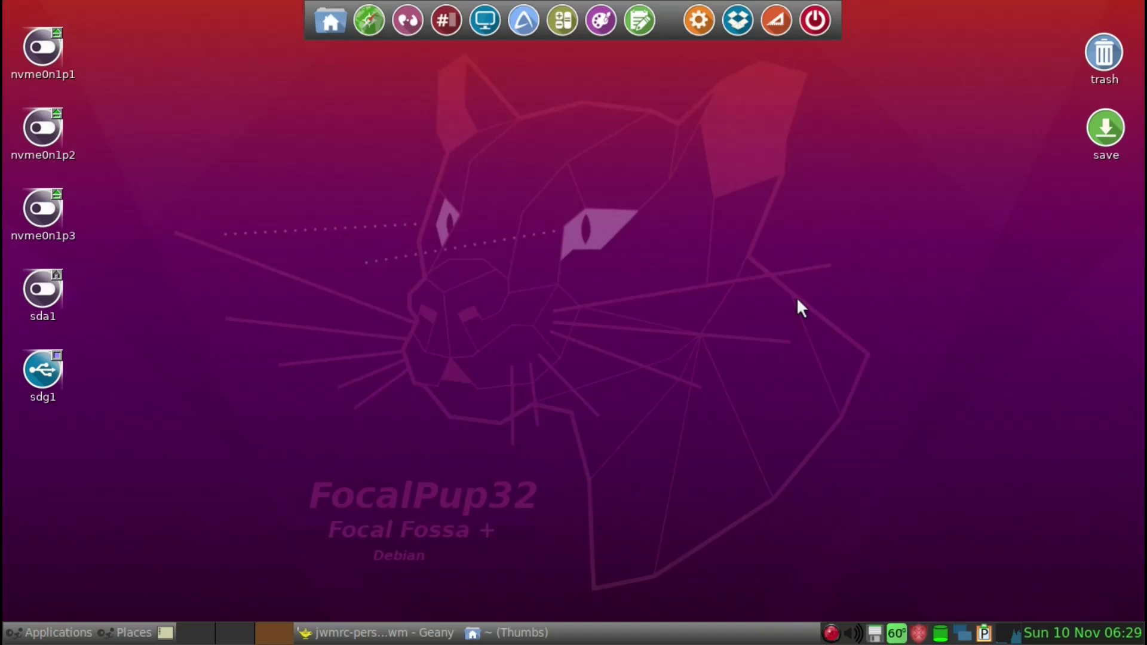
Step: Bring back the open windows, show hidden files in the home folder and open the .jwm folder
key("super+d")
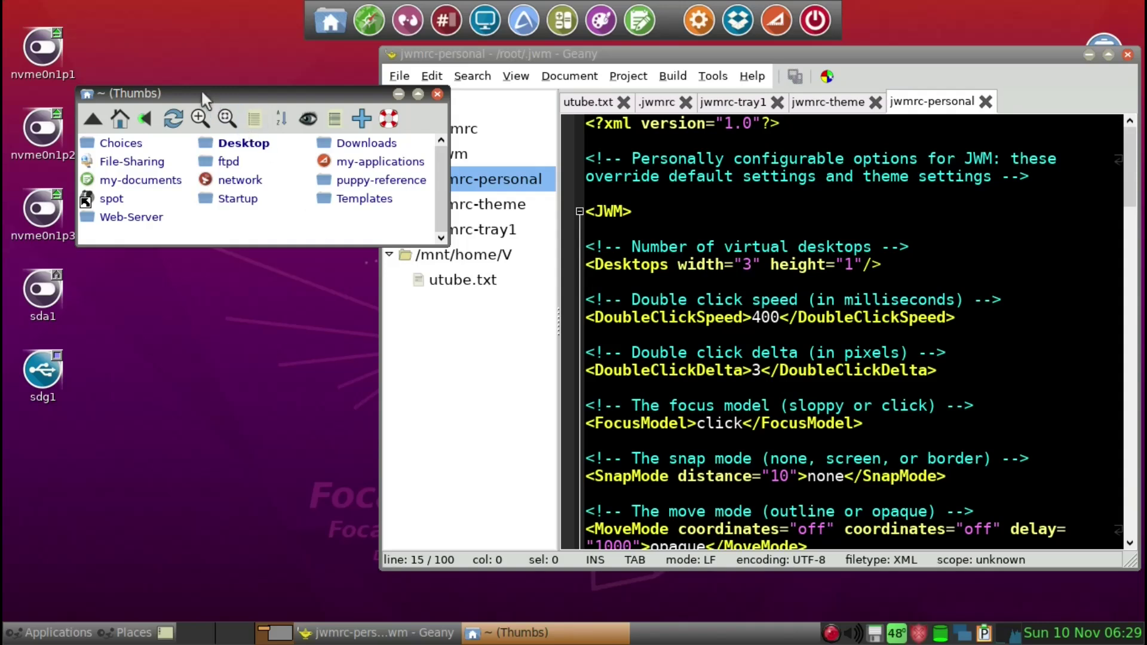
key("ctrl+h")
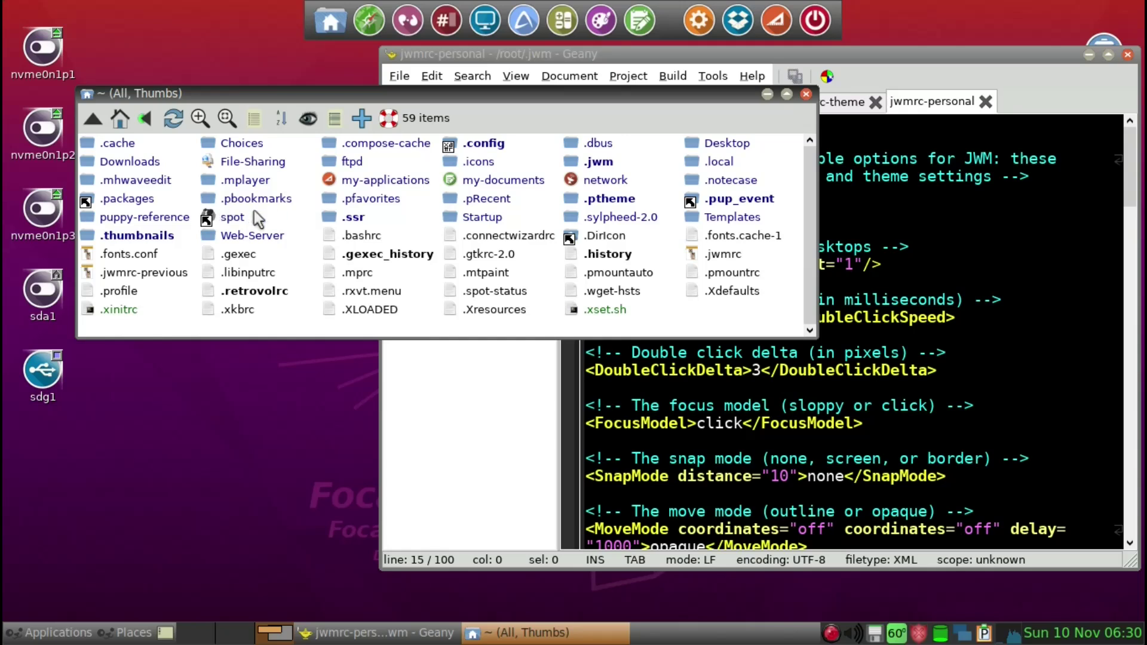
double_click(600, 161)
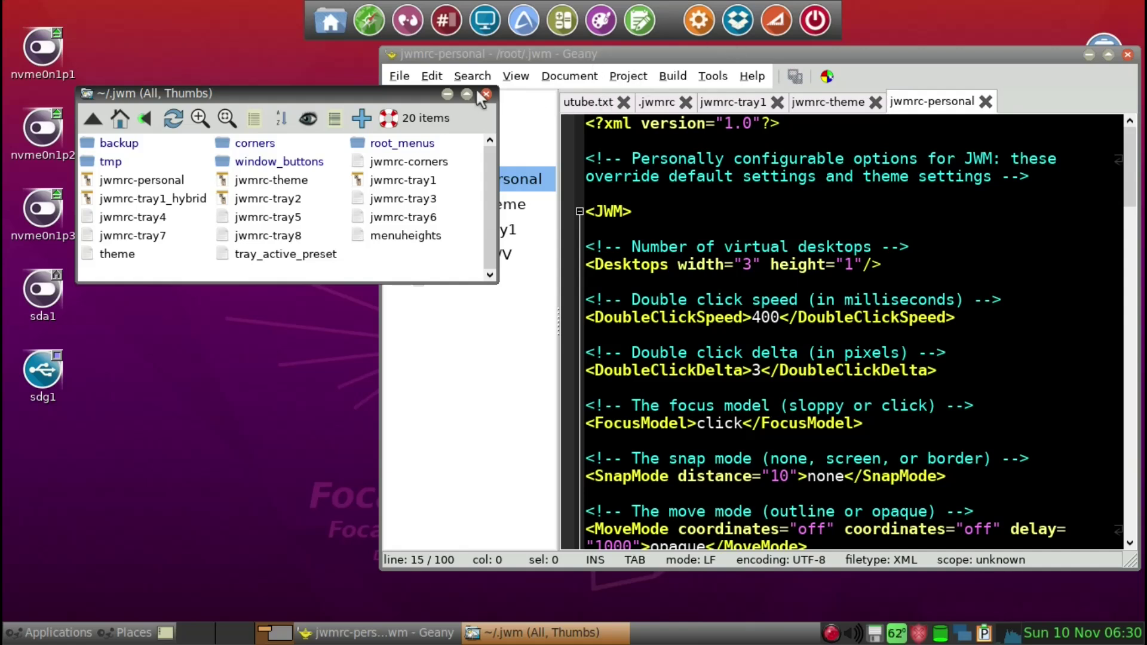
Step: Open the Puppy Desktop settings window and move it up into clear view
right_click(287, 55)
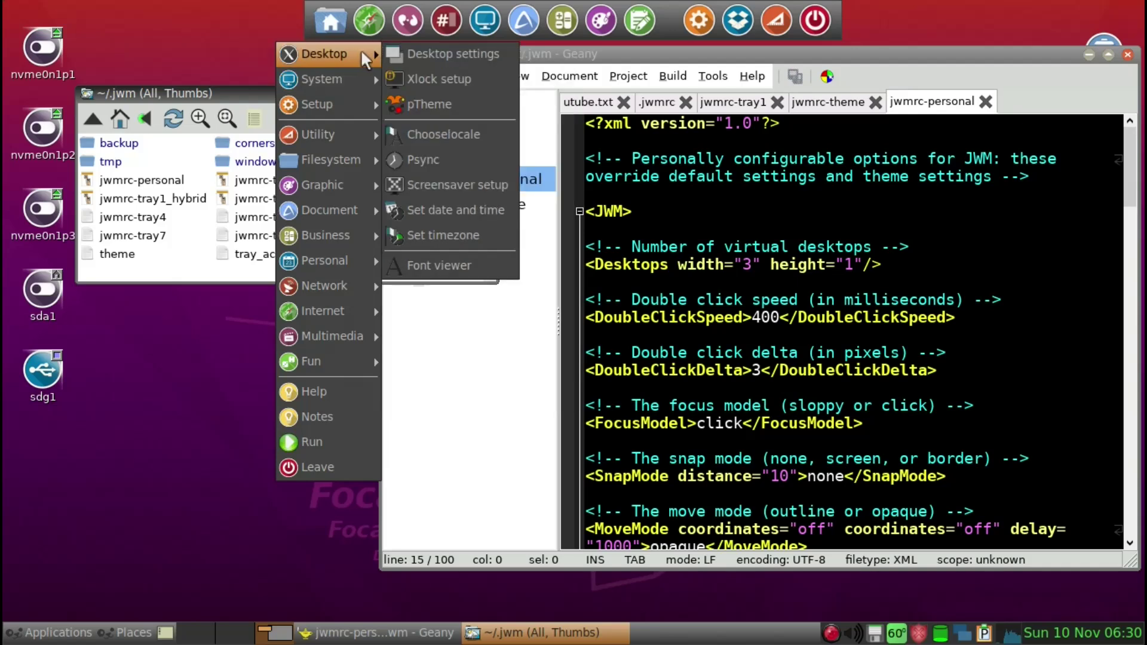
left_click(418, 54)
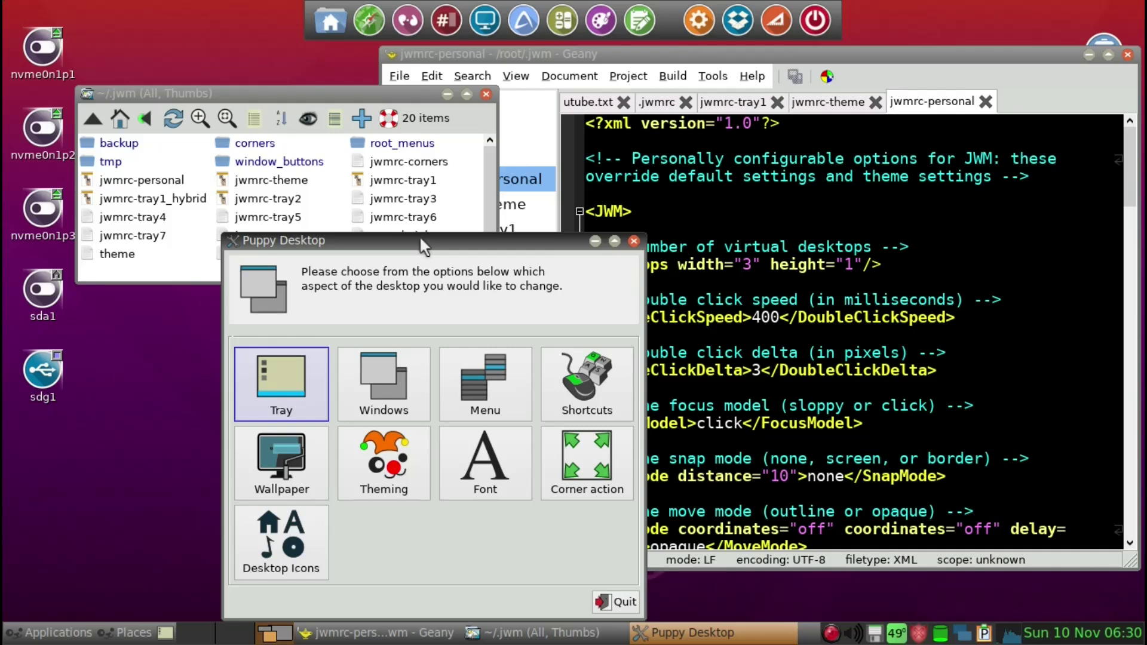
left_click_drag(419, 236, 481, 171)
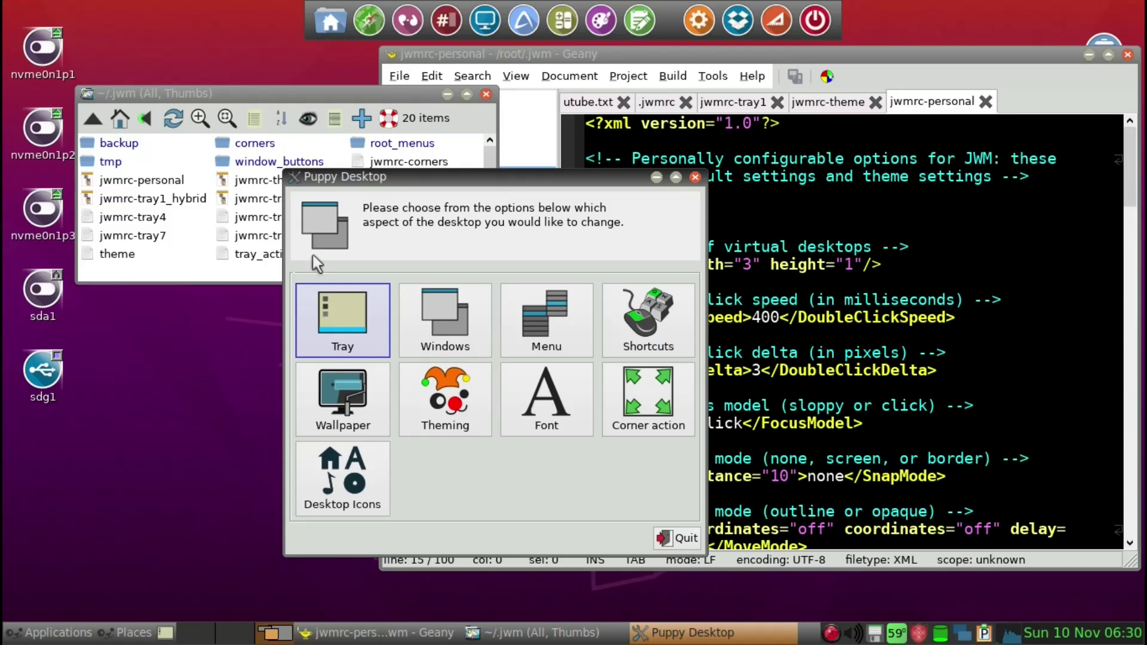
Step: Open the Tray configuration to view the Tray 1 button setup, and close it again
left_click(338, 307)
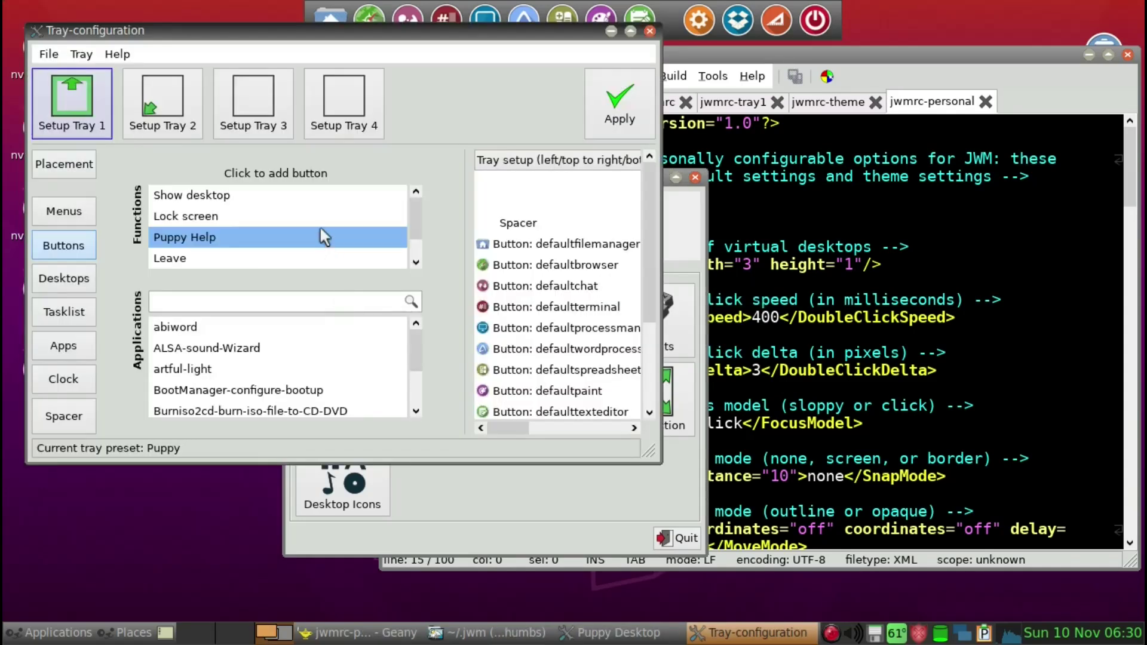
left_click_drag(359, 36, 471, 86)
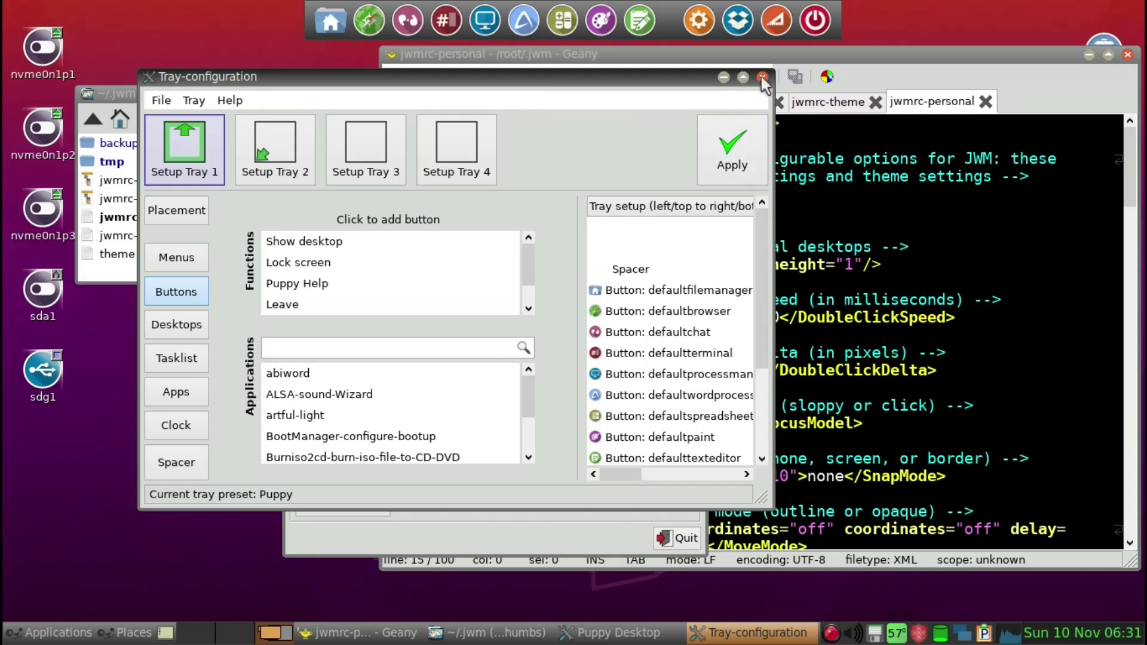
left_click_drag(550, 73, 576, 90)
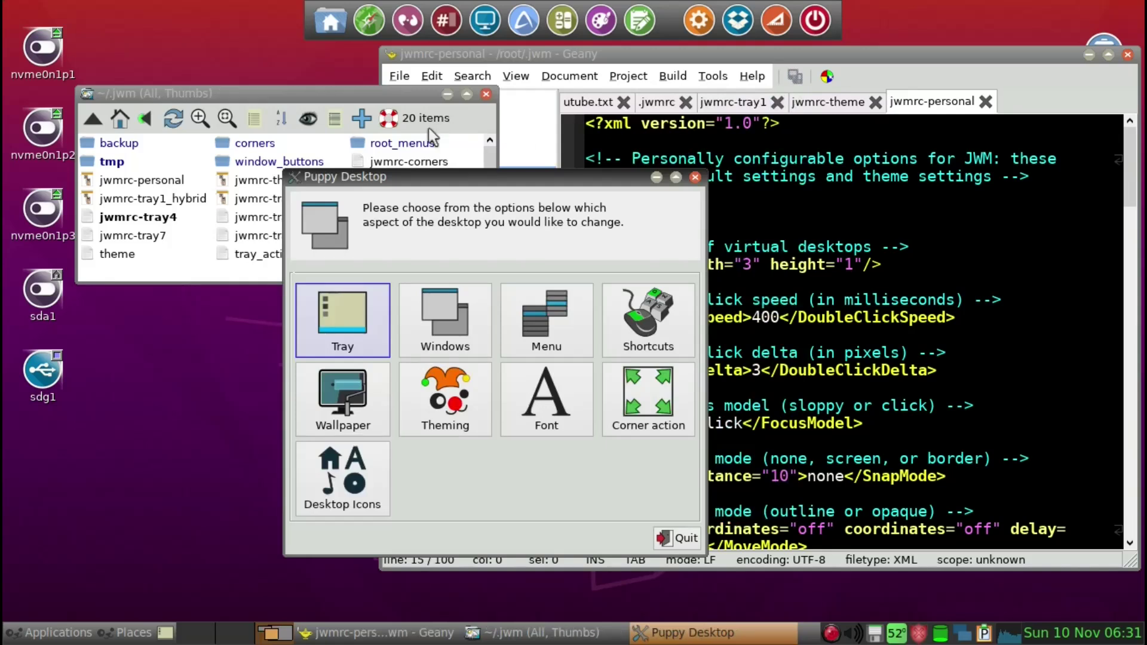
key("super")
mouse_move(461, 285)
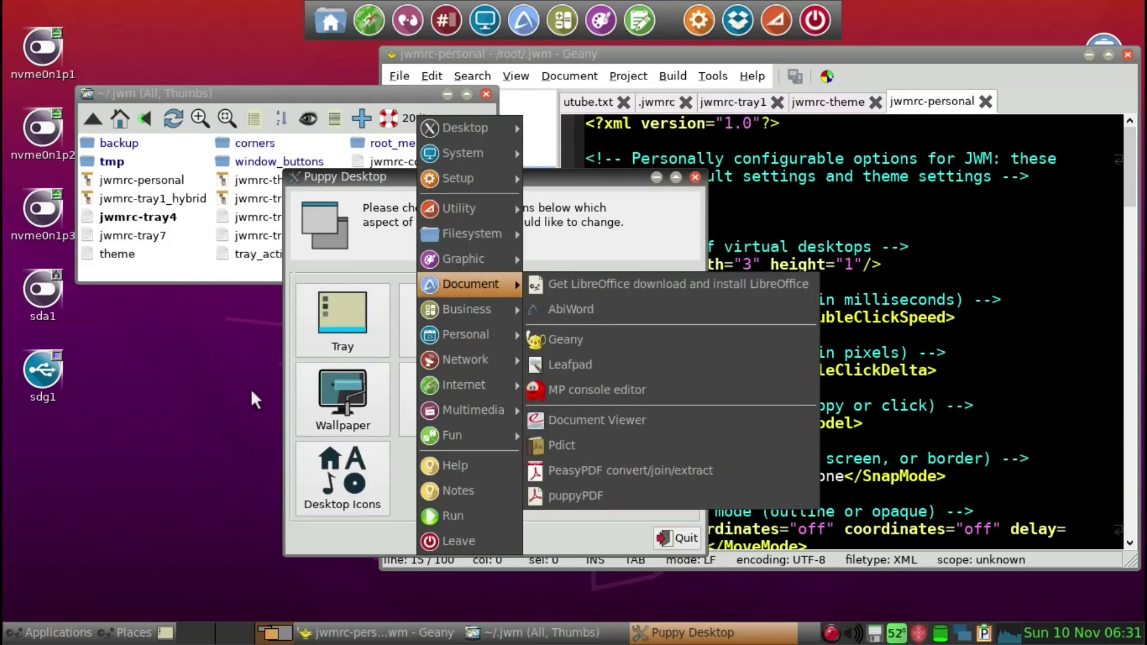
left_click(223, 386)
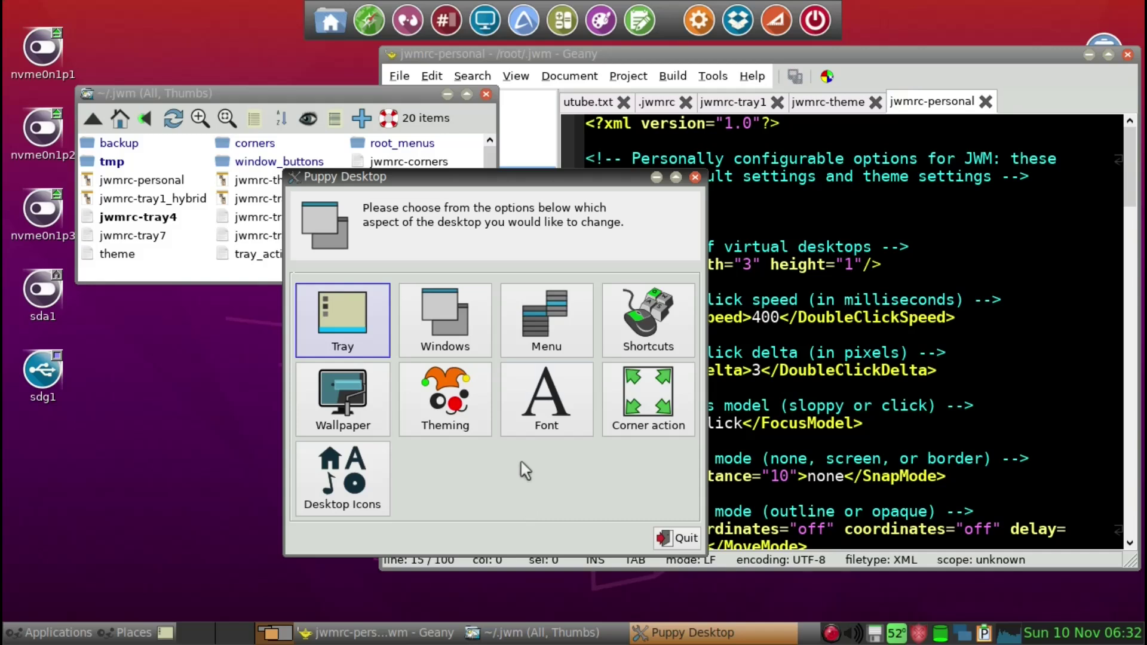
left_click_drag(570, 175, 574, 135)
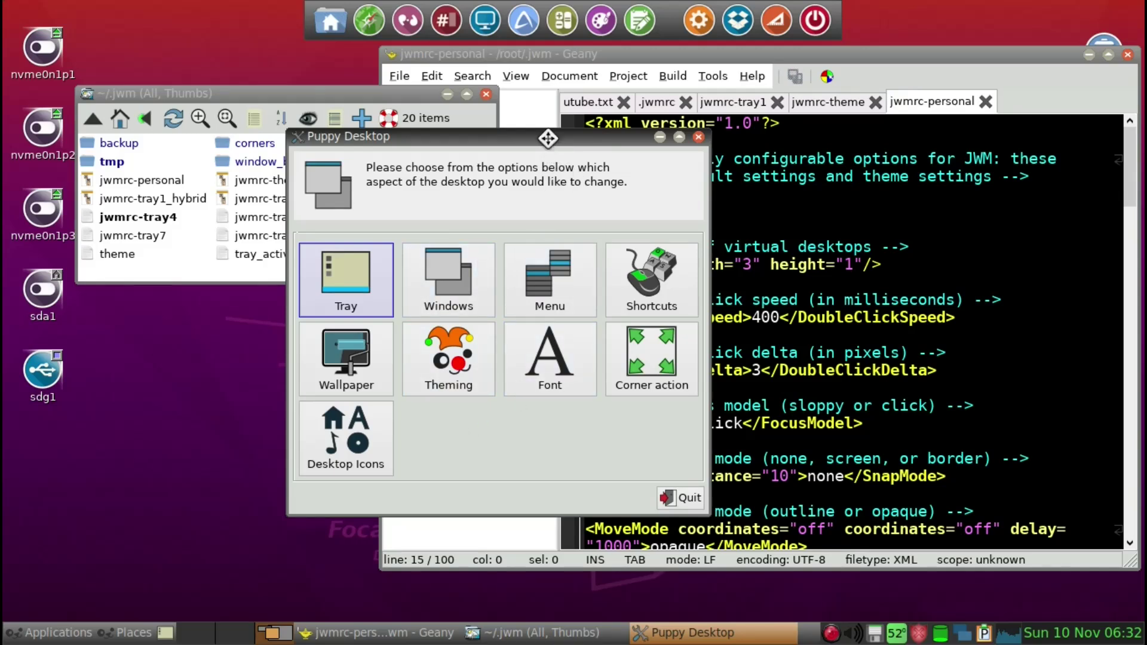
left_click_drag(548, 139, 586, 149)
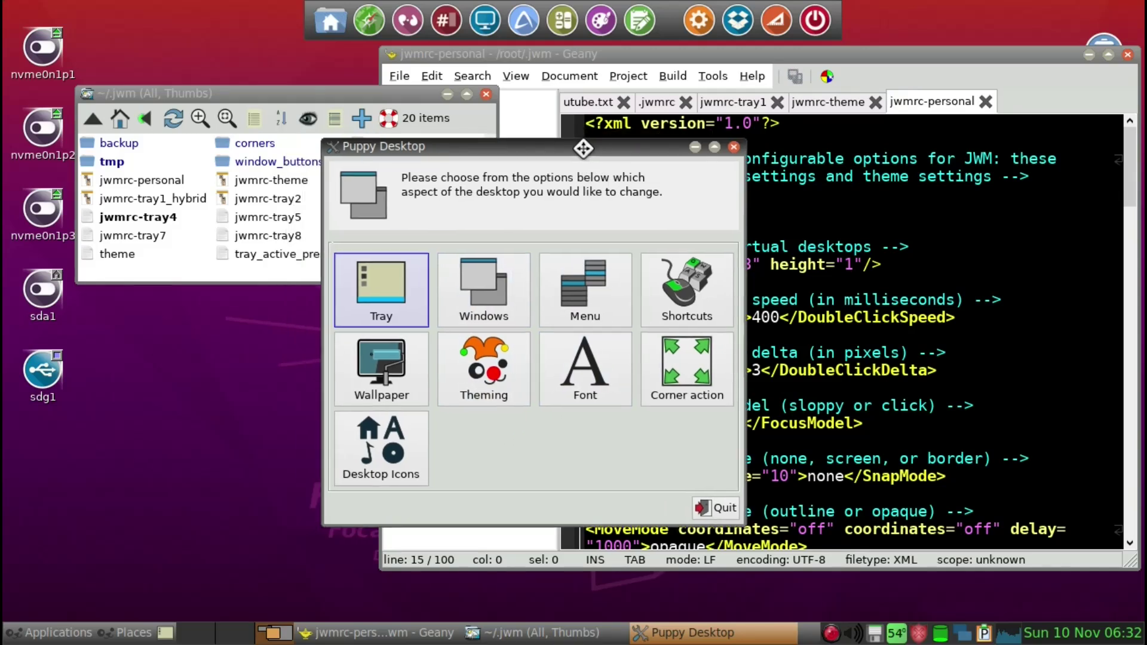
Step: Return to the home folder to locate the .jwmrc file, and hide the hidden files again
left_click(367, 96)
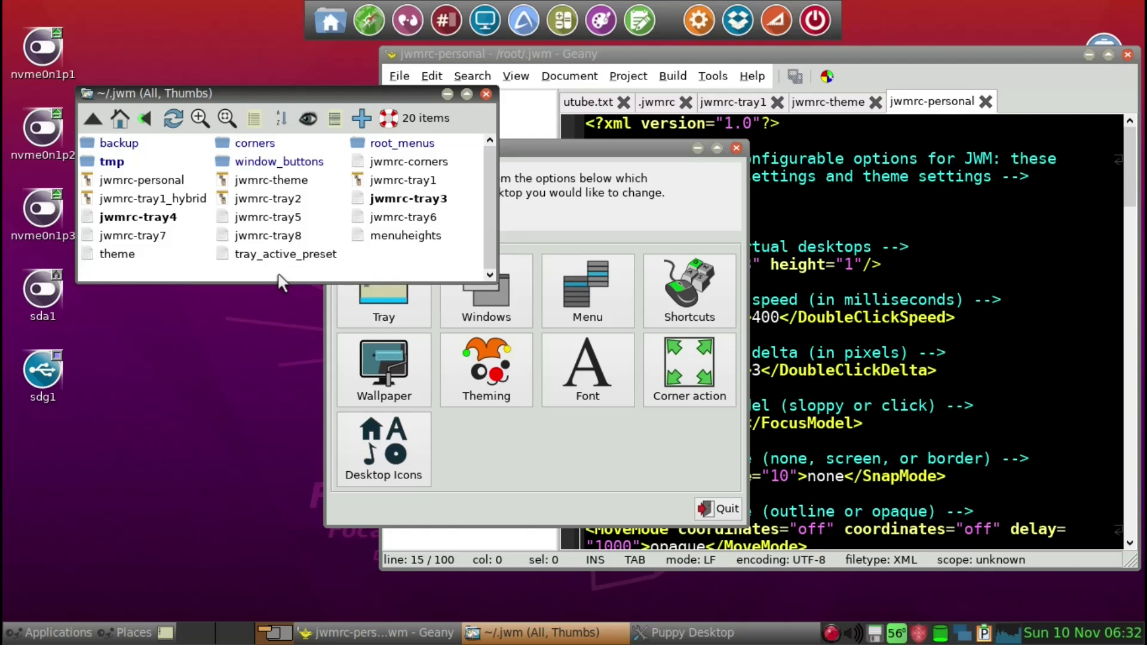
key("BackSpace")
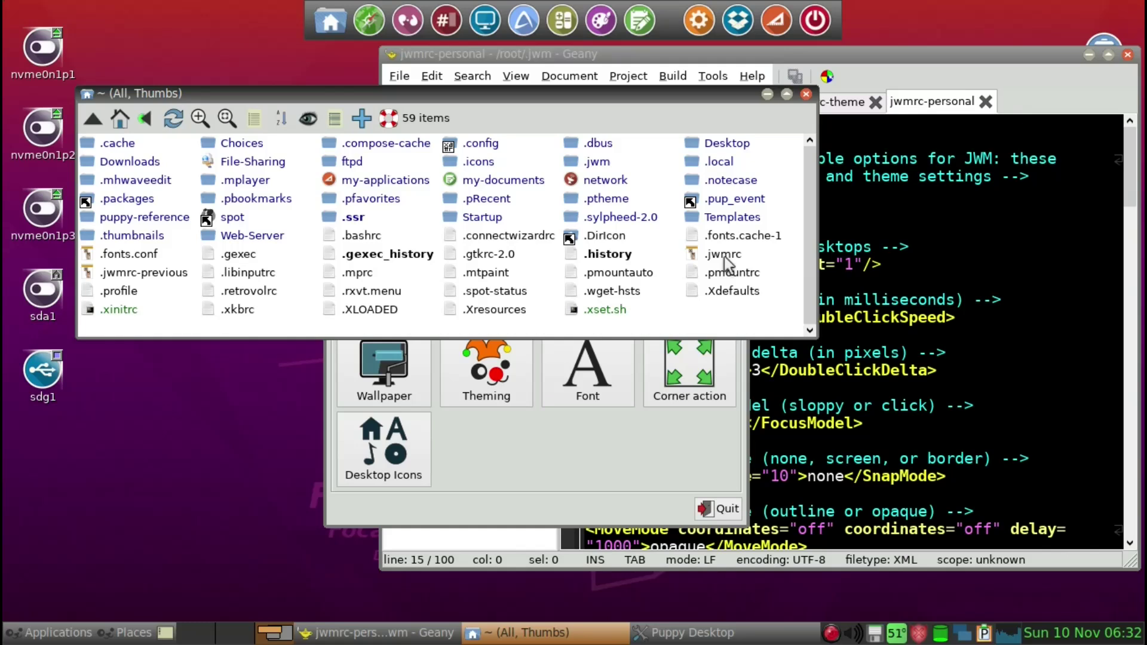
left_click(821, 58)
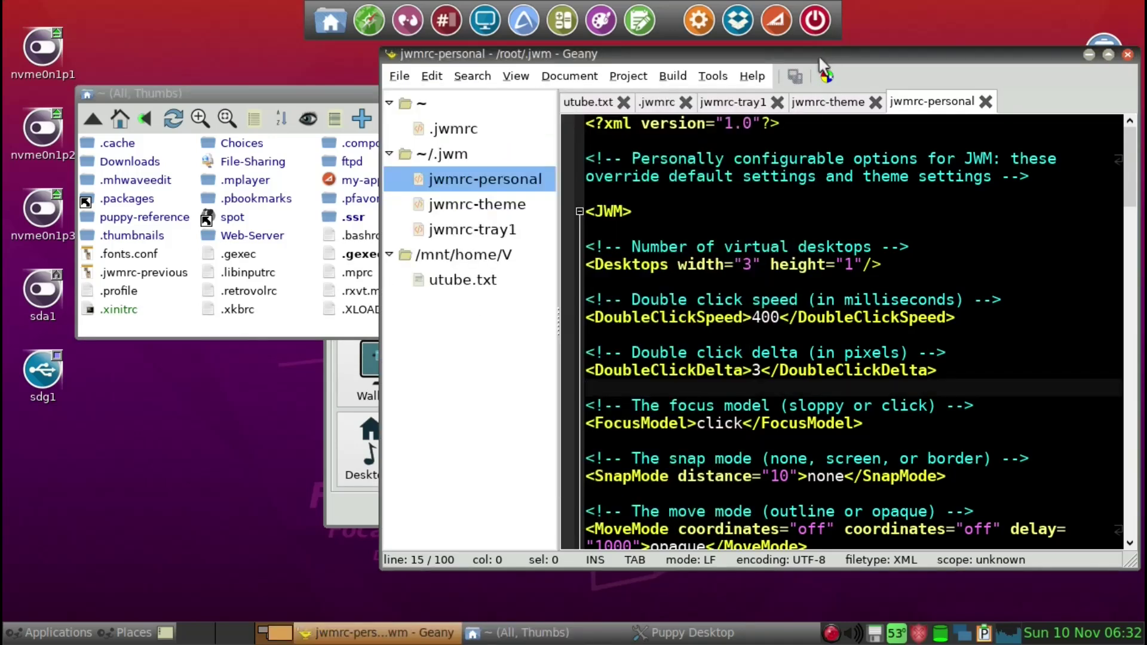
left_click(315, 95)
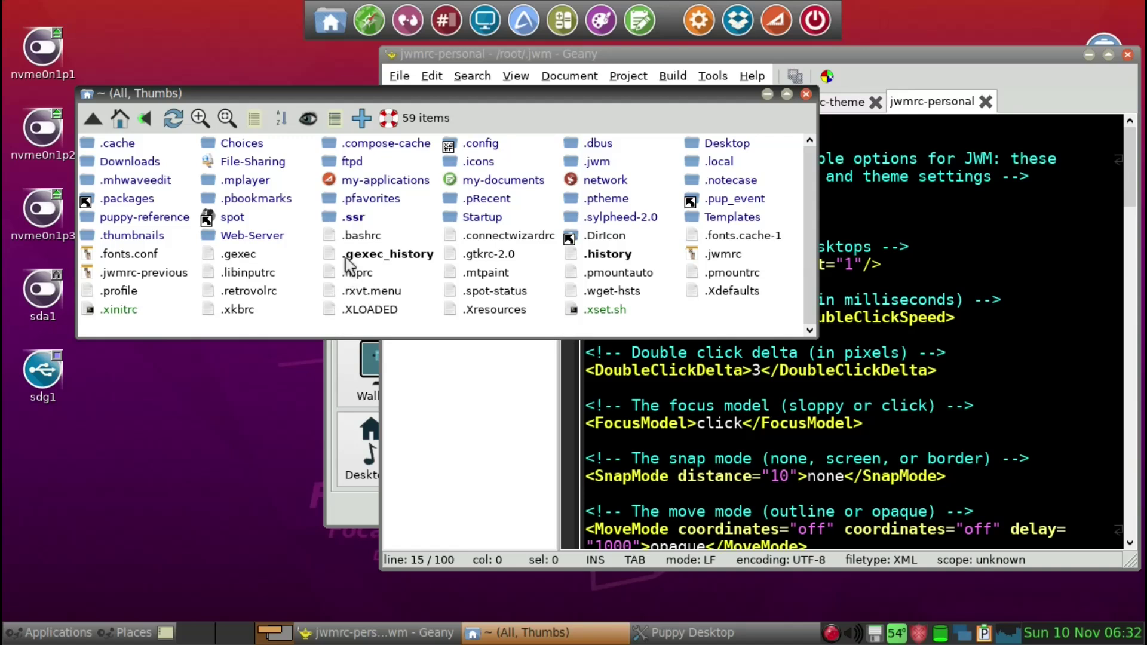
key("ctrl+h")
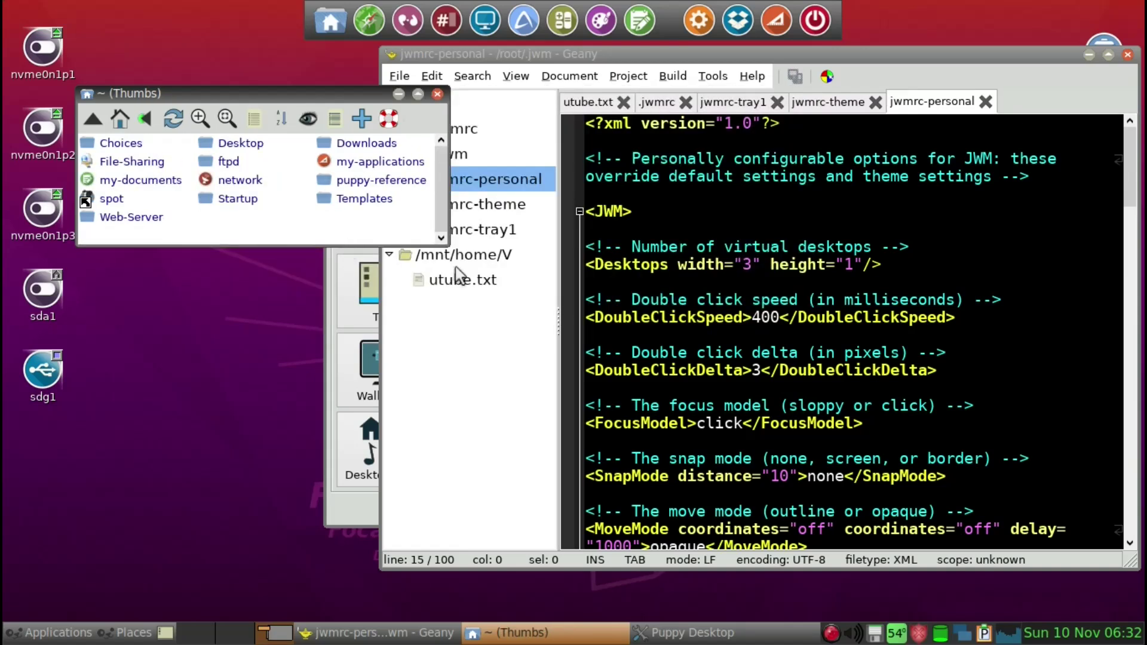
Step: In jwmrc-personal, set the height of the virtual desktops grid to 2 and save the file
left_click(641, 59)
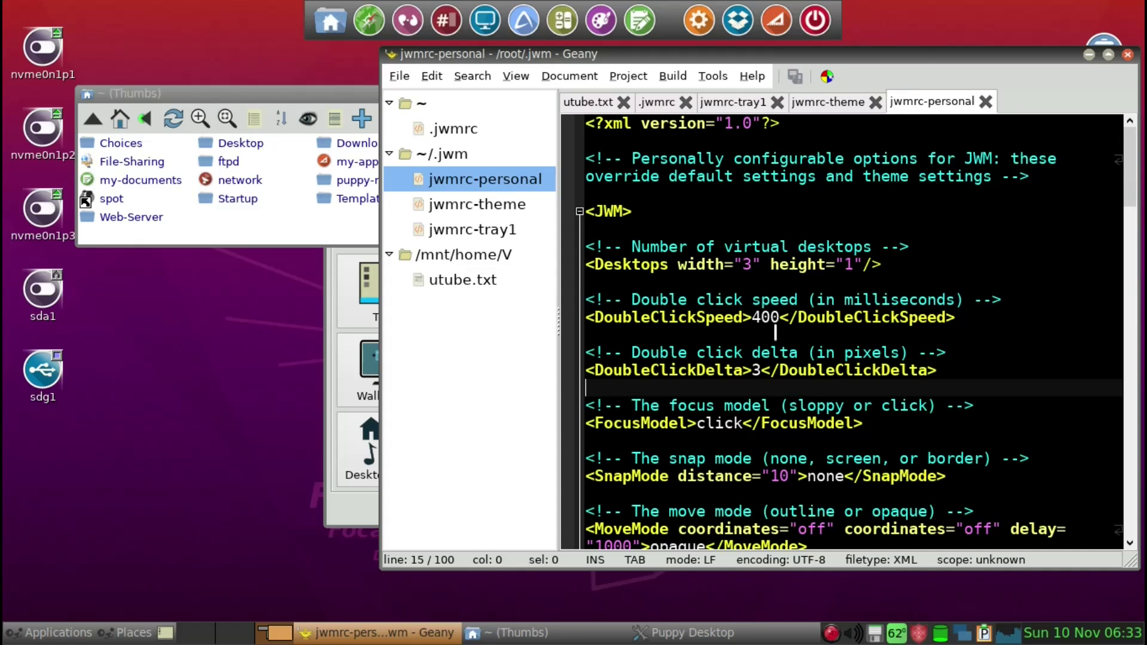
scroll(774, 331, "down", 3)
scroll(775, 332, "down", 1)
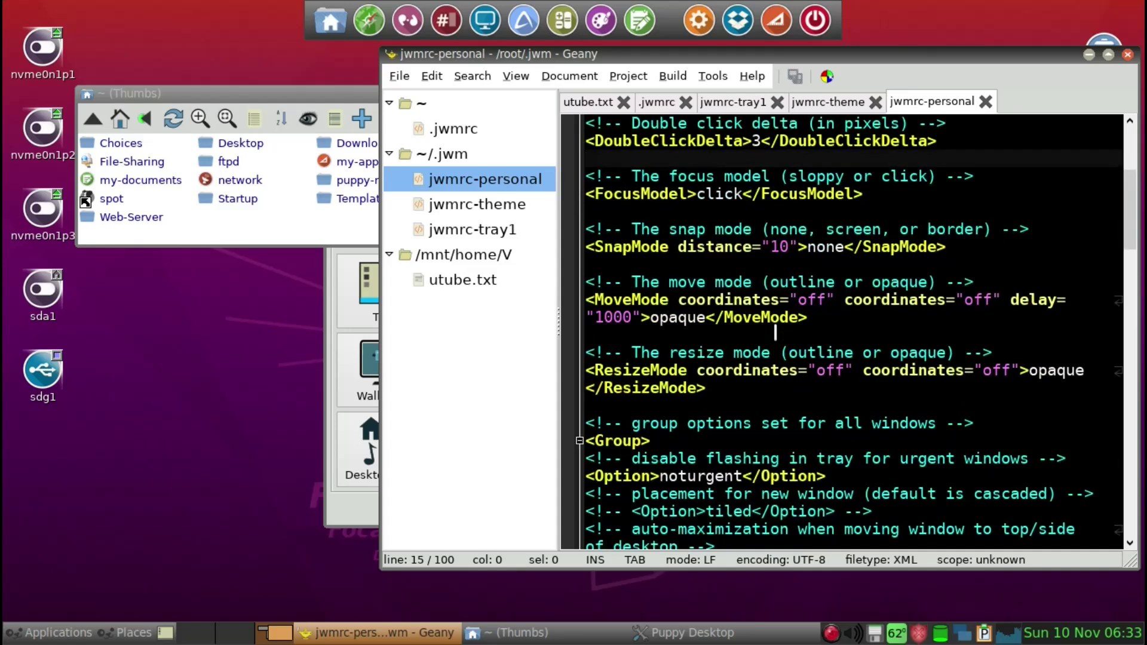
scroll(775, 332, "up", 4)
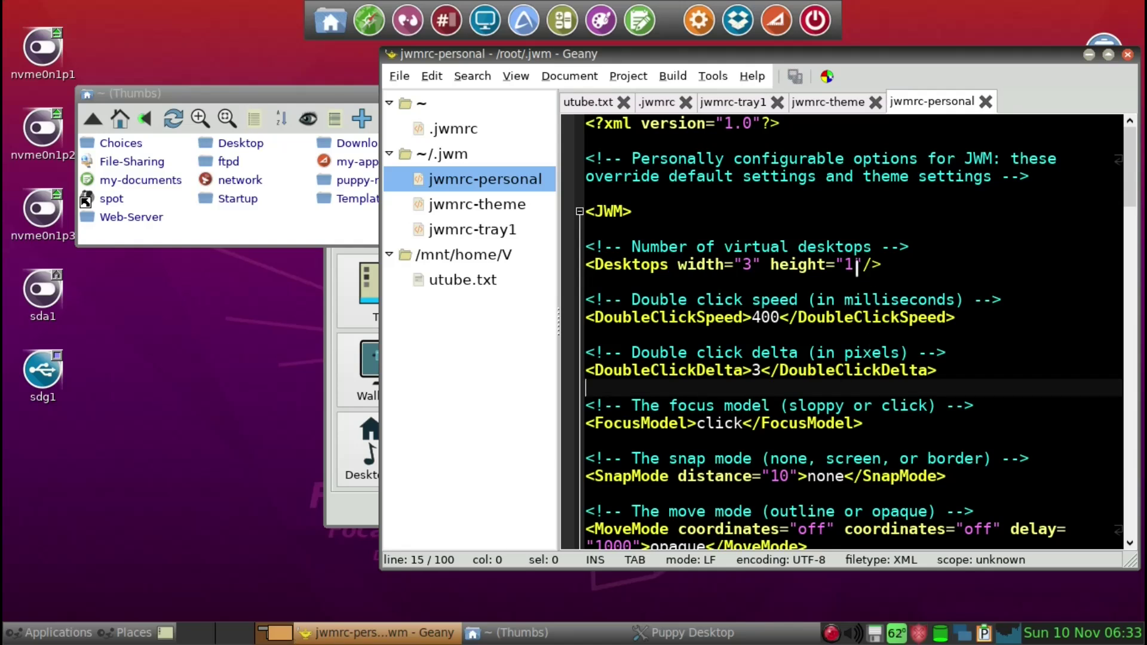
left_click(851, 275)
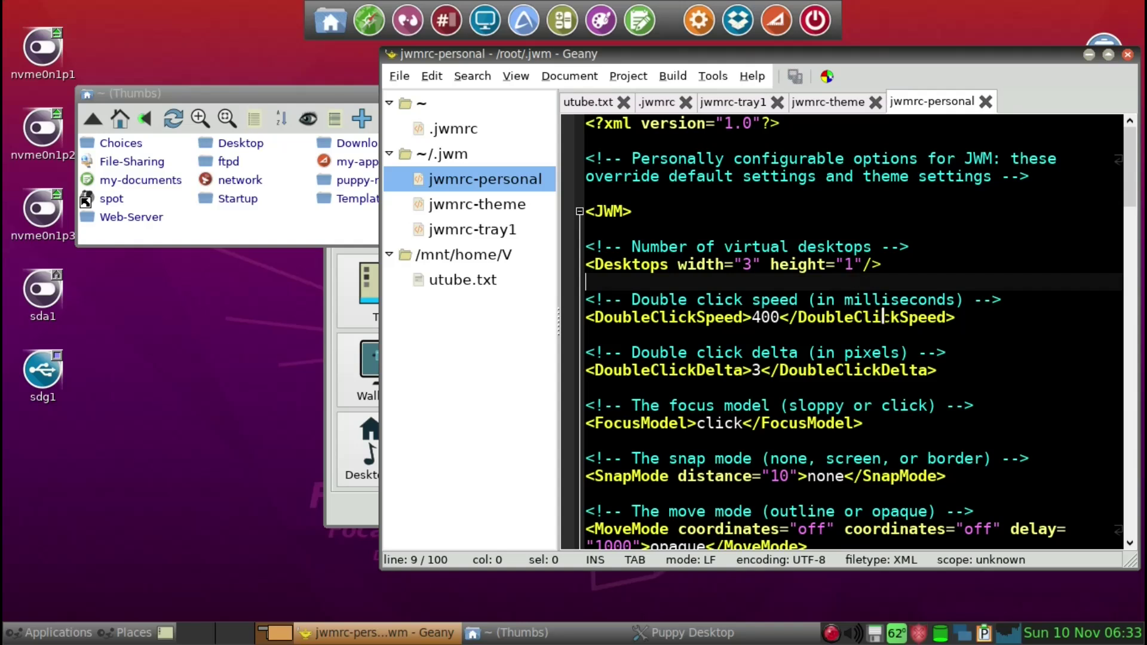
left_click(857, 264)
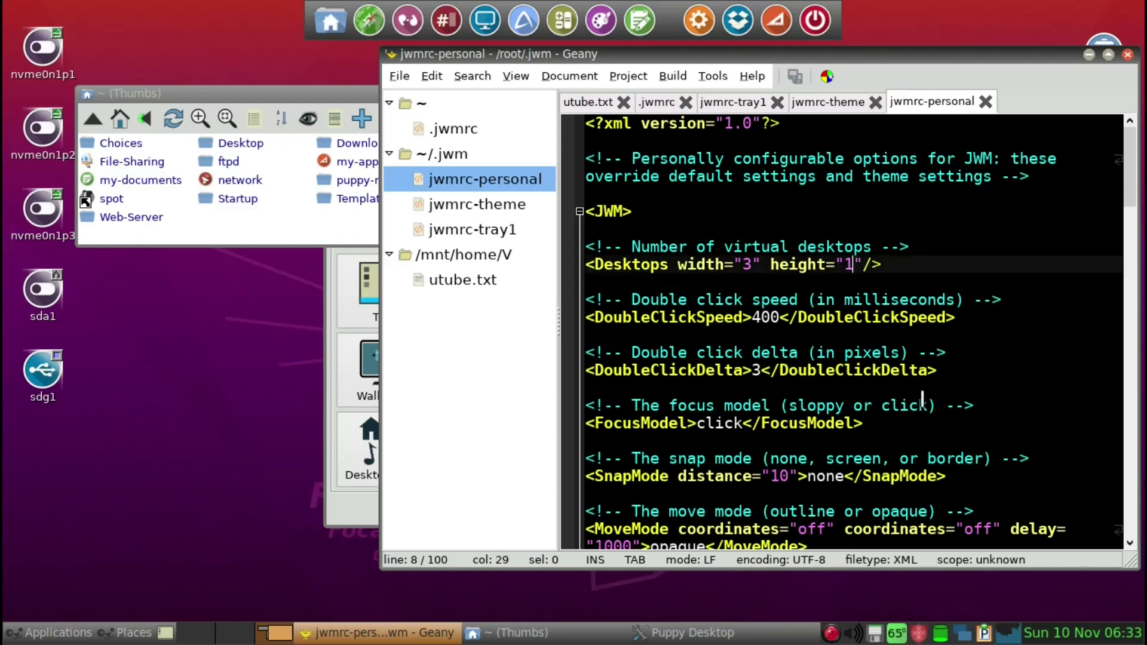
key("BackSpace")
type("2")
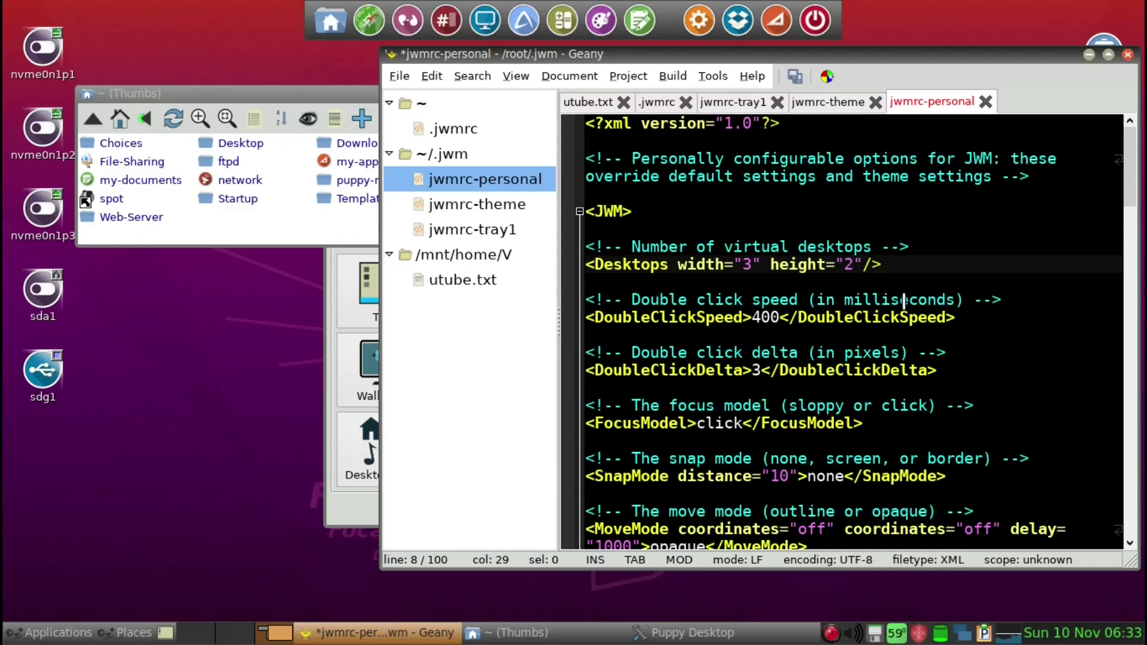
key("ctrl+s")
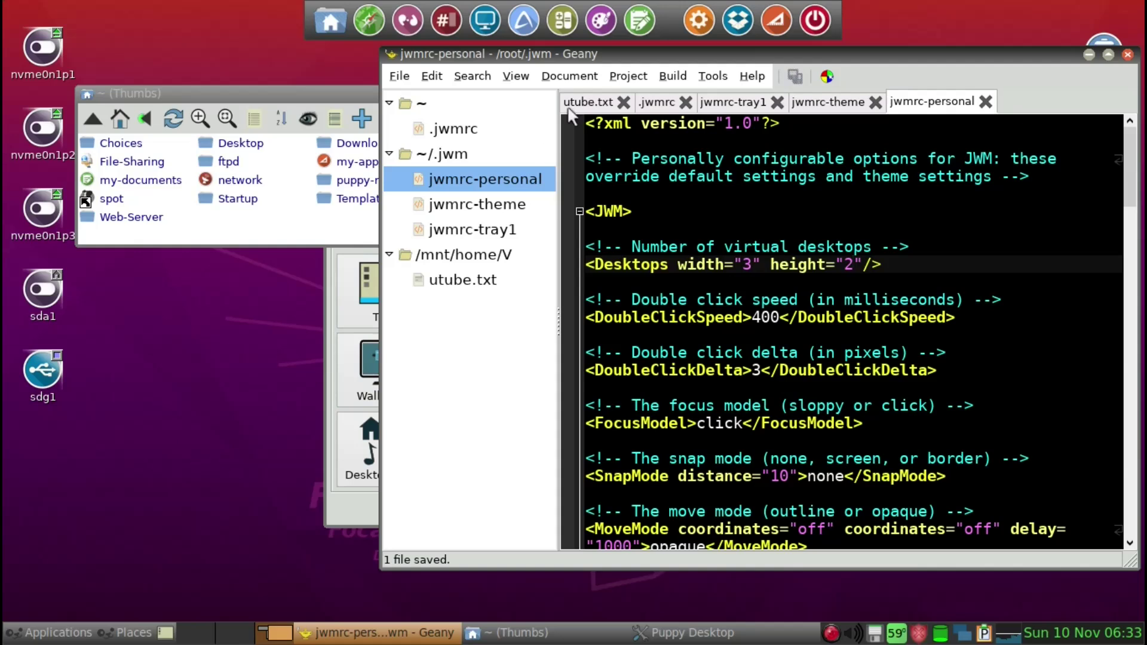
Step: Restart the window manager from a terminal with "jwm -restart &" and close the terminal
left_click(453, 18)
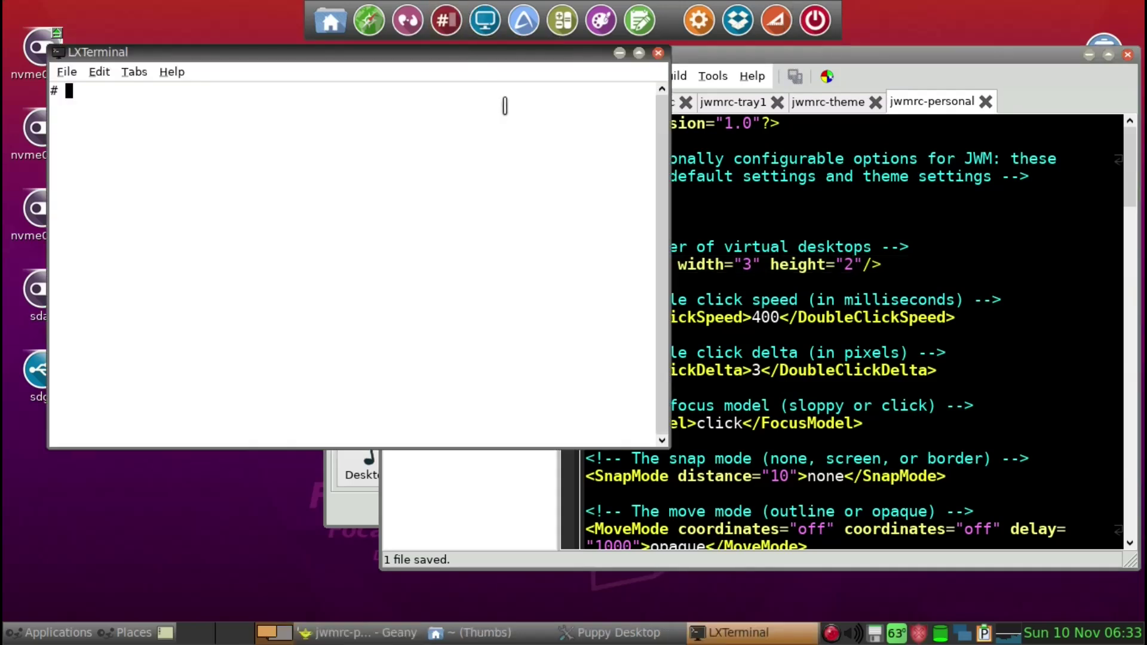
type("jwm -restart &")
key("Return")
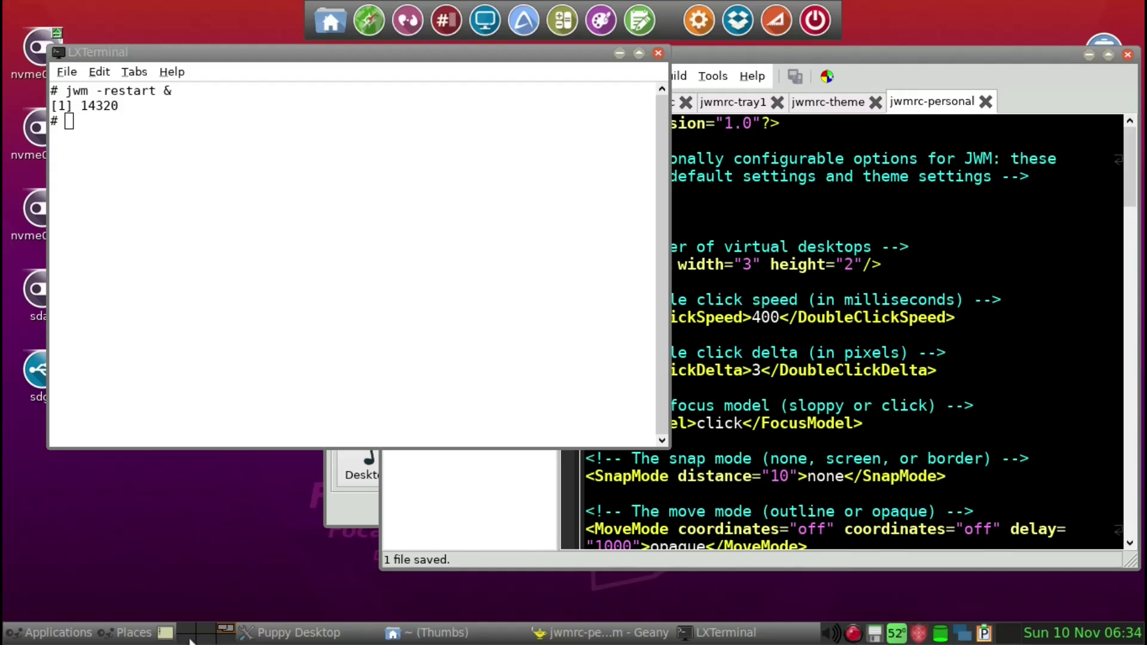
left_click(659, 53)
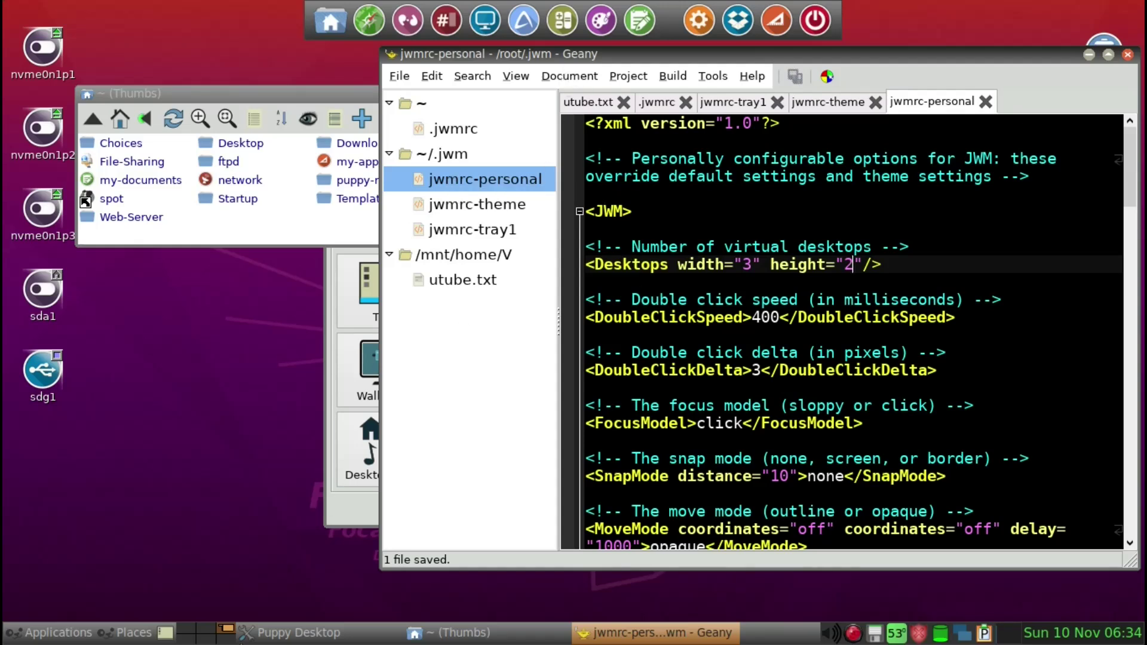
Step: Open jwmrc-theme and examine its window, tray, pager, popup, menu and clock style sections
left_click(467, 207)
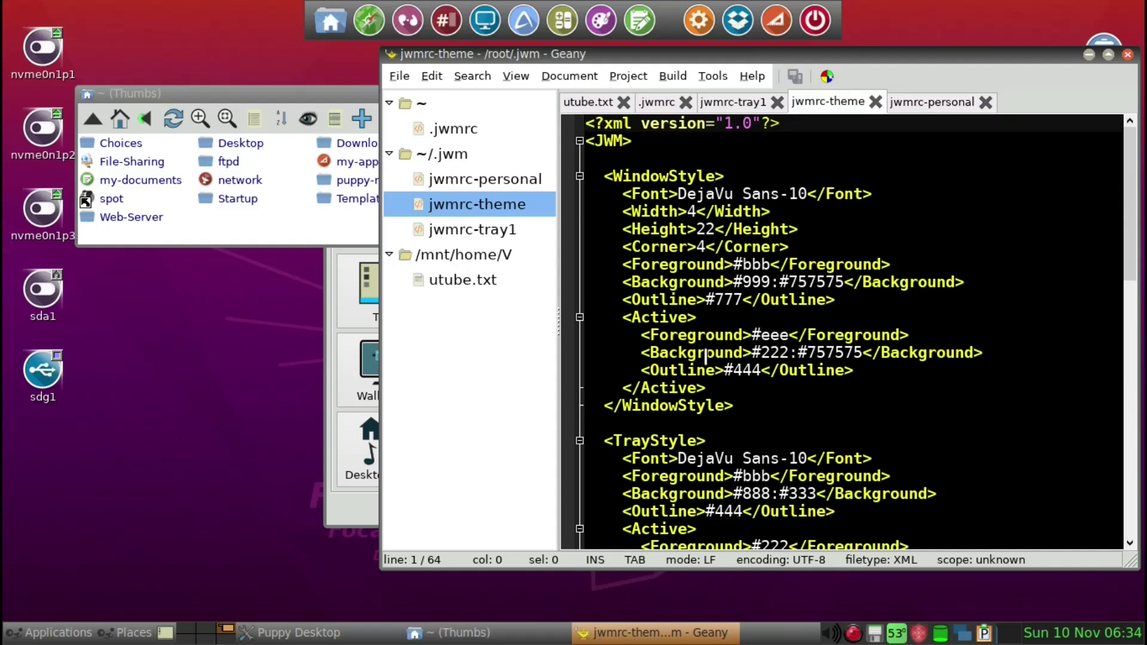
scroll(705, 357, "down", 2)
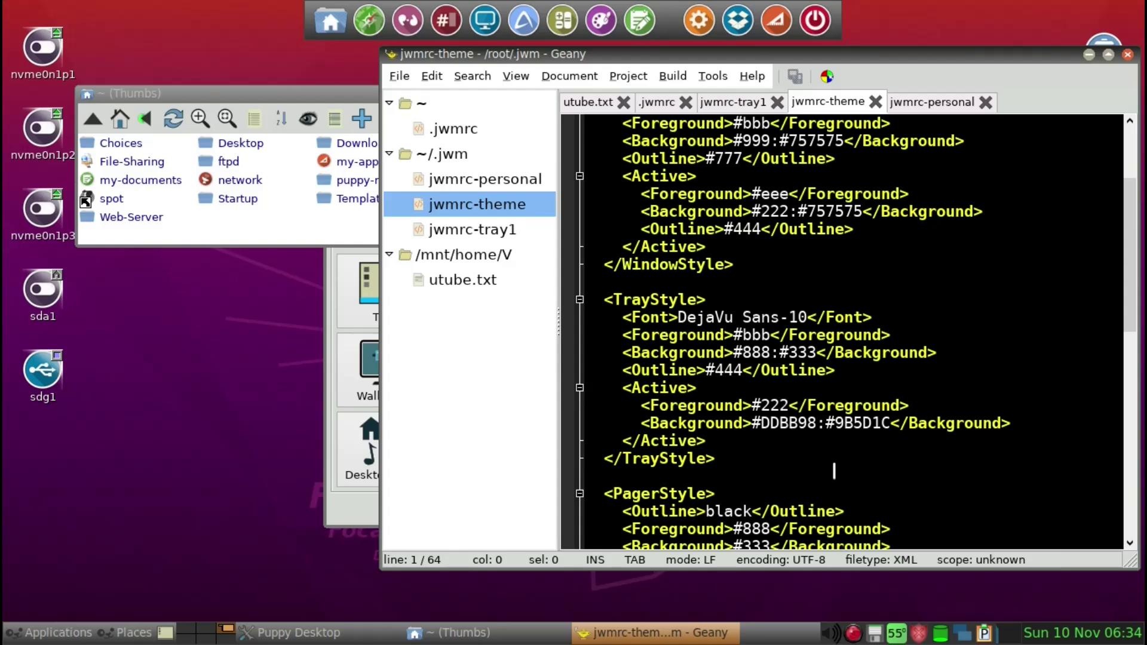
scroll(833, 466, "down", 3)
scroll(833, 463, "down", 8)
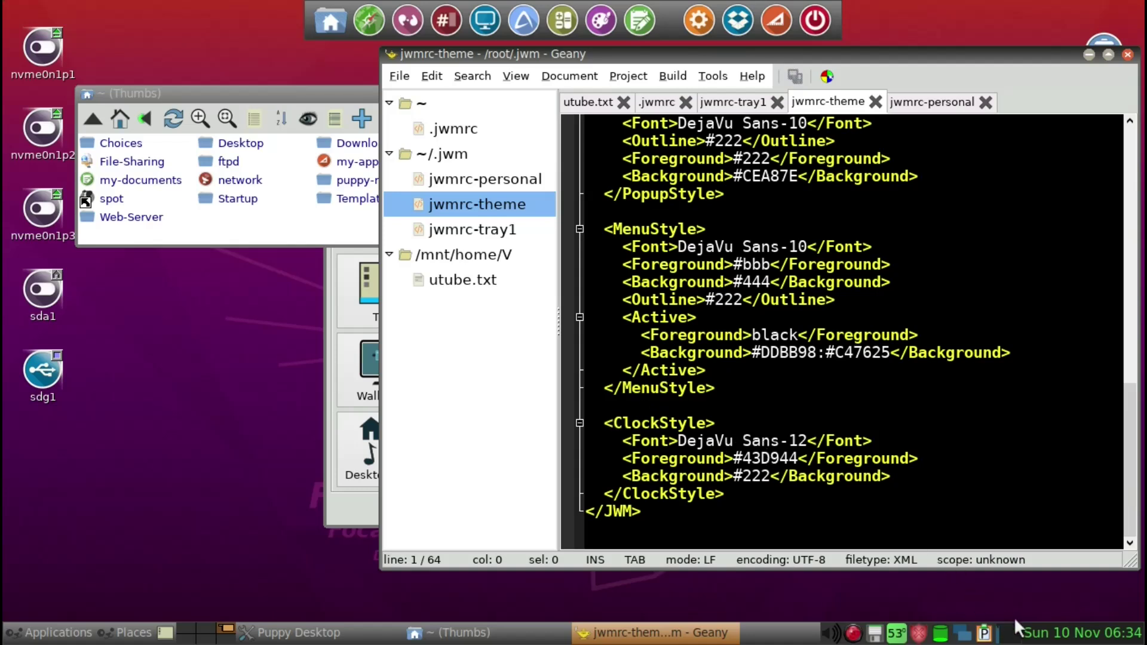
left_click(792, 489)
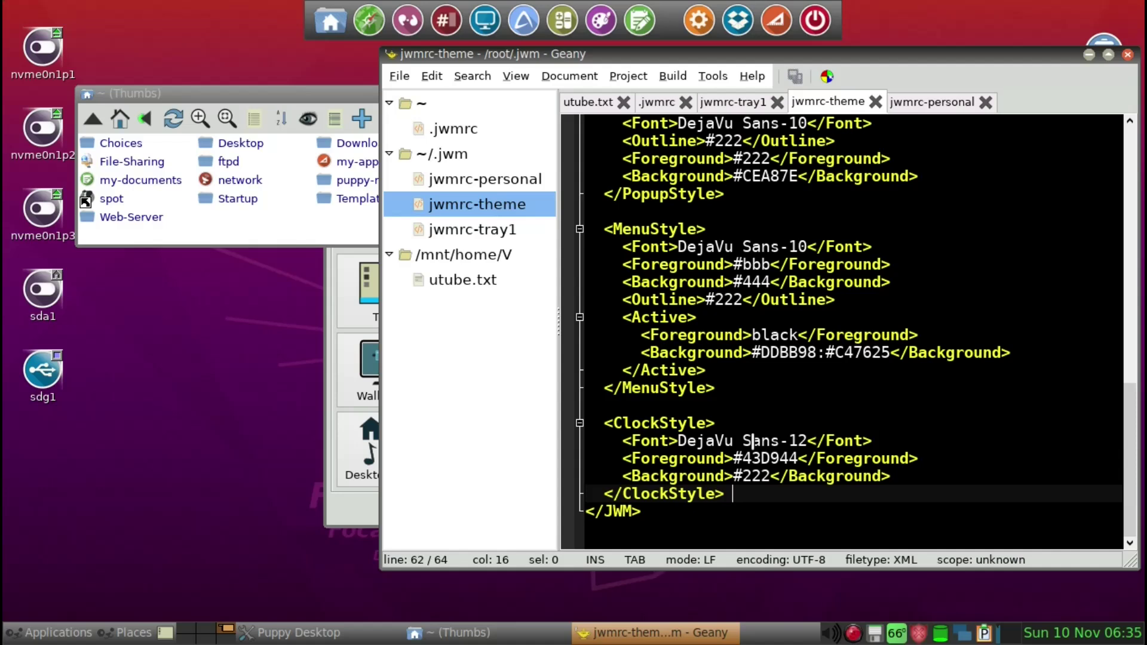
scroll(752, 441, "up", 2)
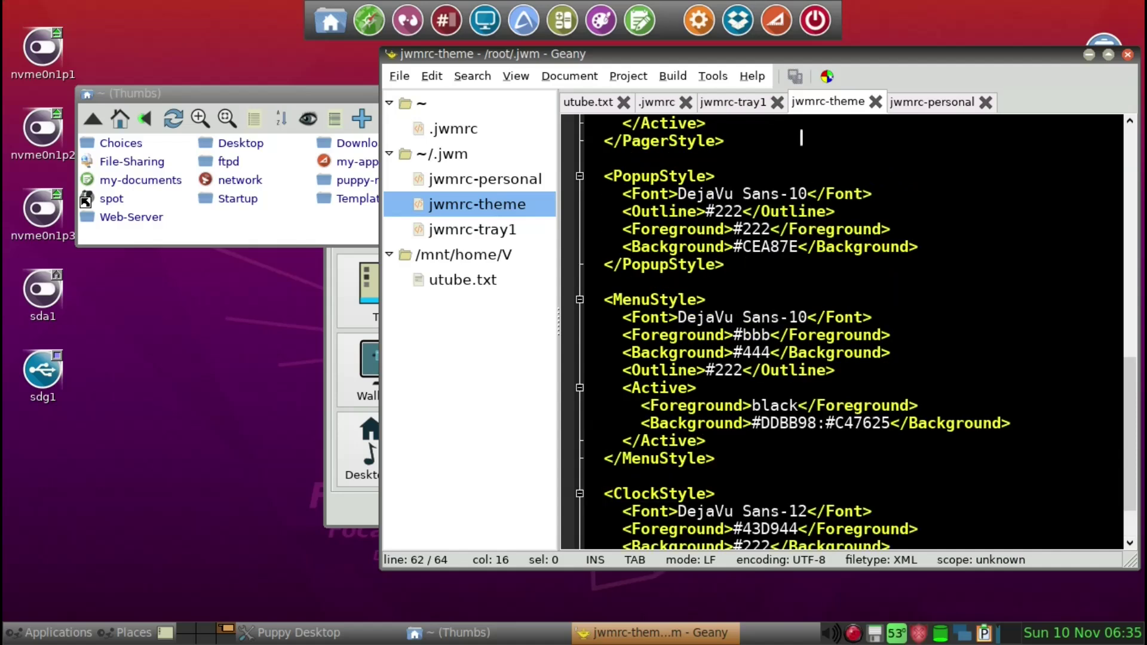
left_click(840, 150)
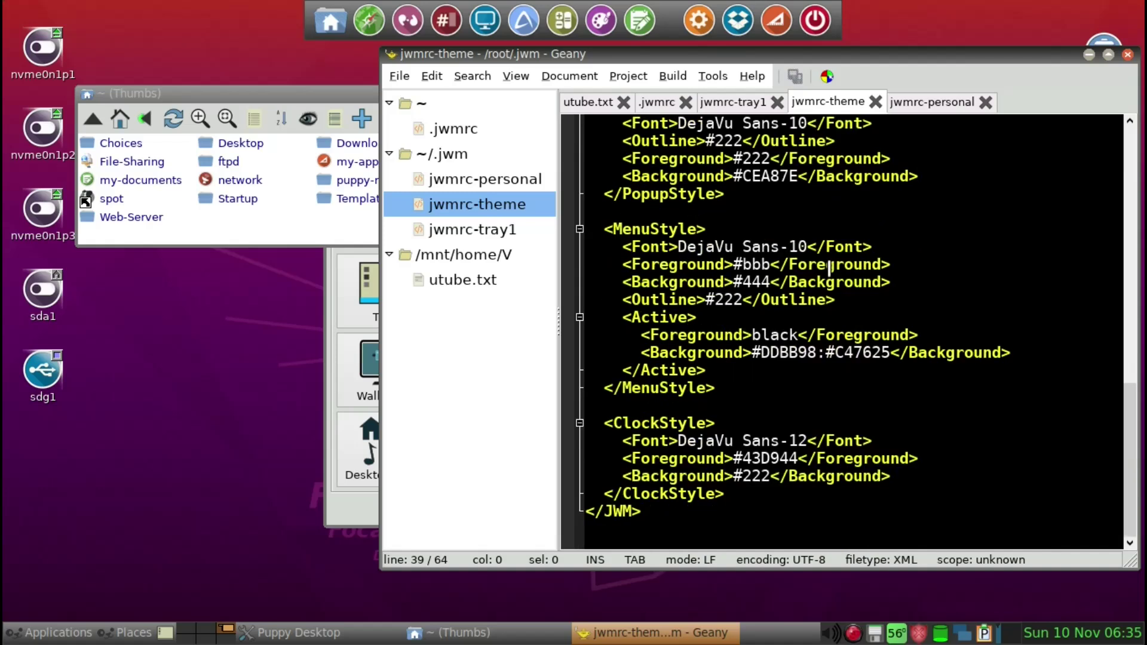
Step: View jwmrc-tray1 in the editor, and show the hidden files in the home folder to open the .jwm folder
left_click(506, 239)
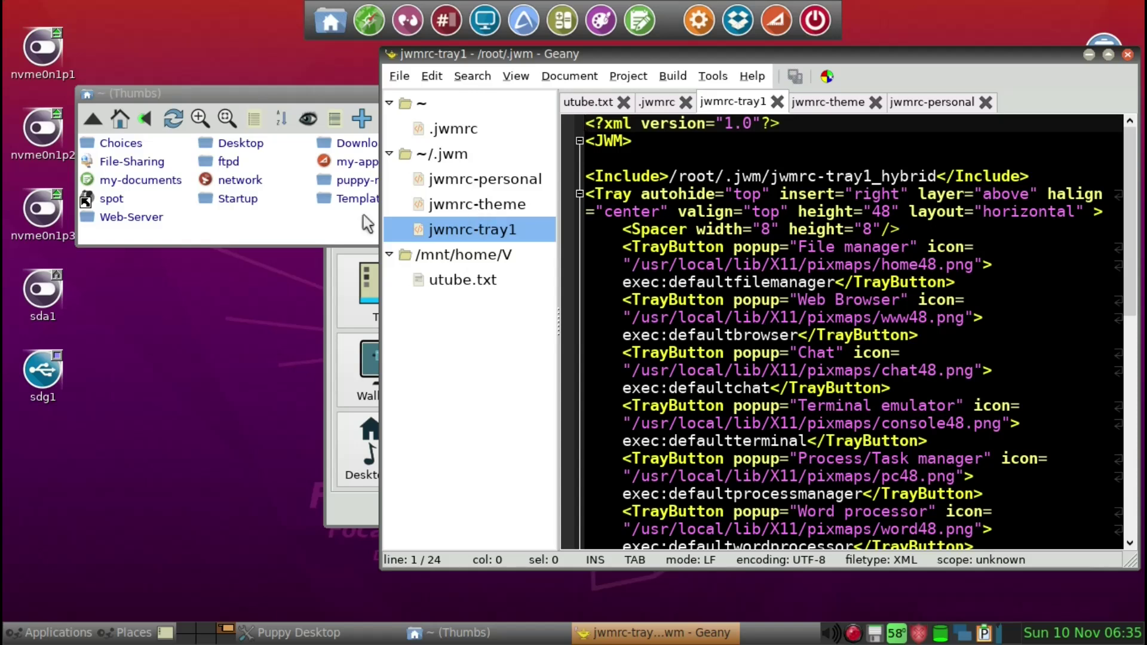
left_click(192, 220)
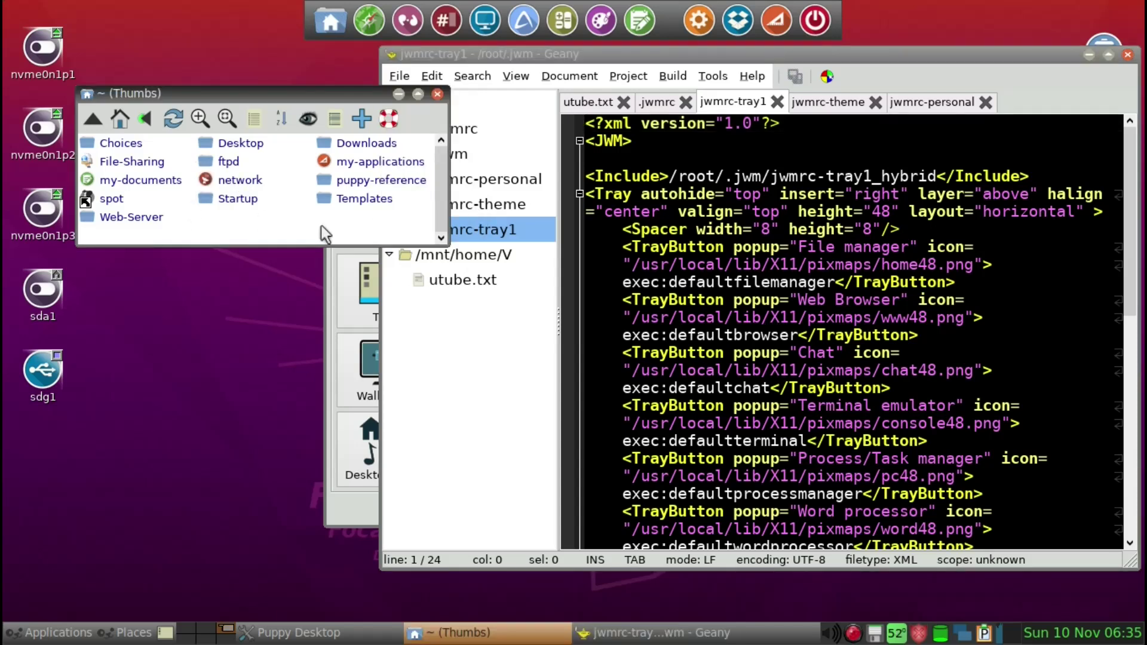
key("ctrl+h")
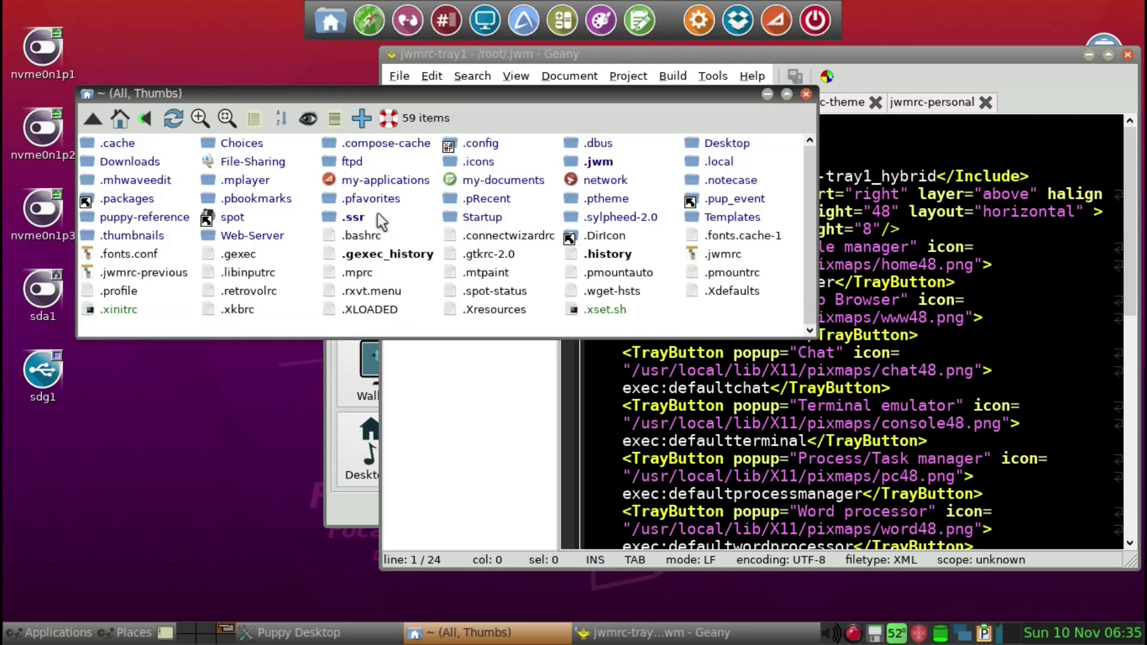
left_click(588, 162)
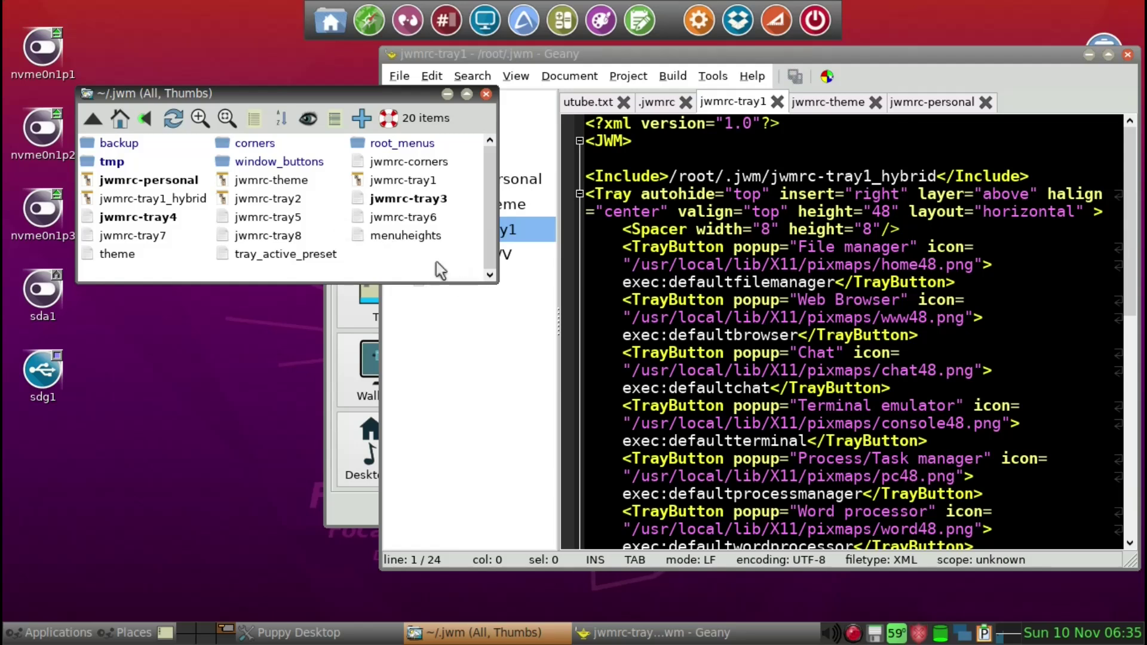
Step: Rename the file jwmrc-tray2 as -jwmrc-tray2
key("F2")
left_click(304, 192)
key("Left")
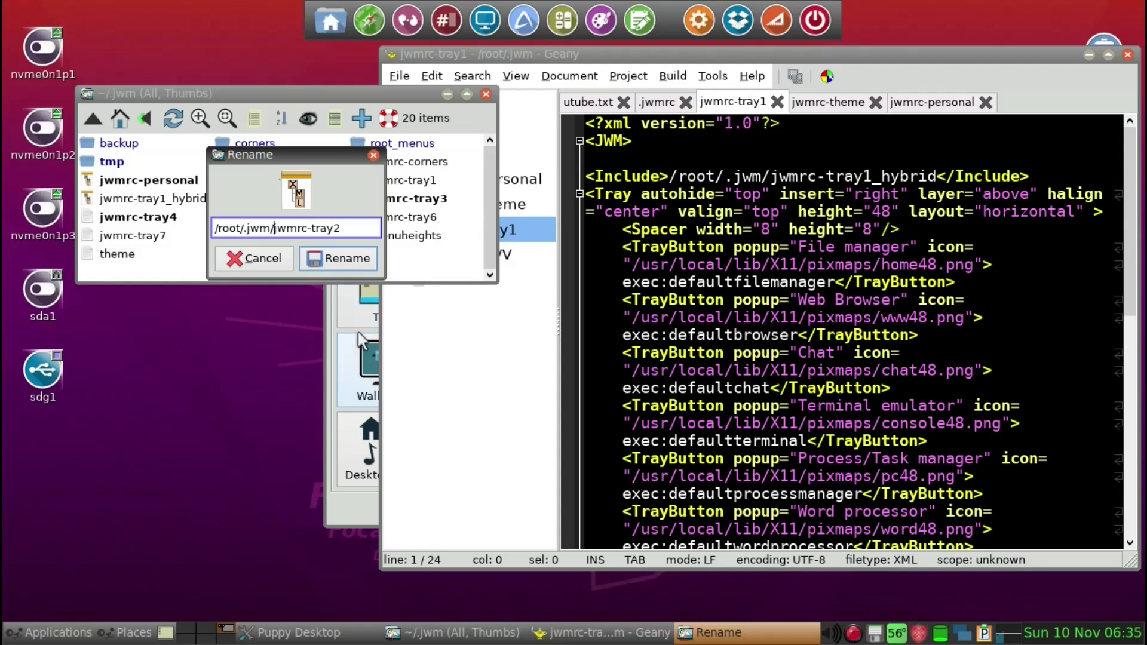
type("-")
left_click(338, 263)
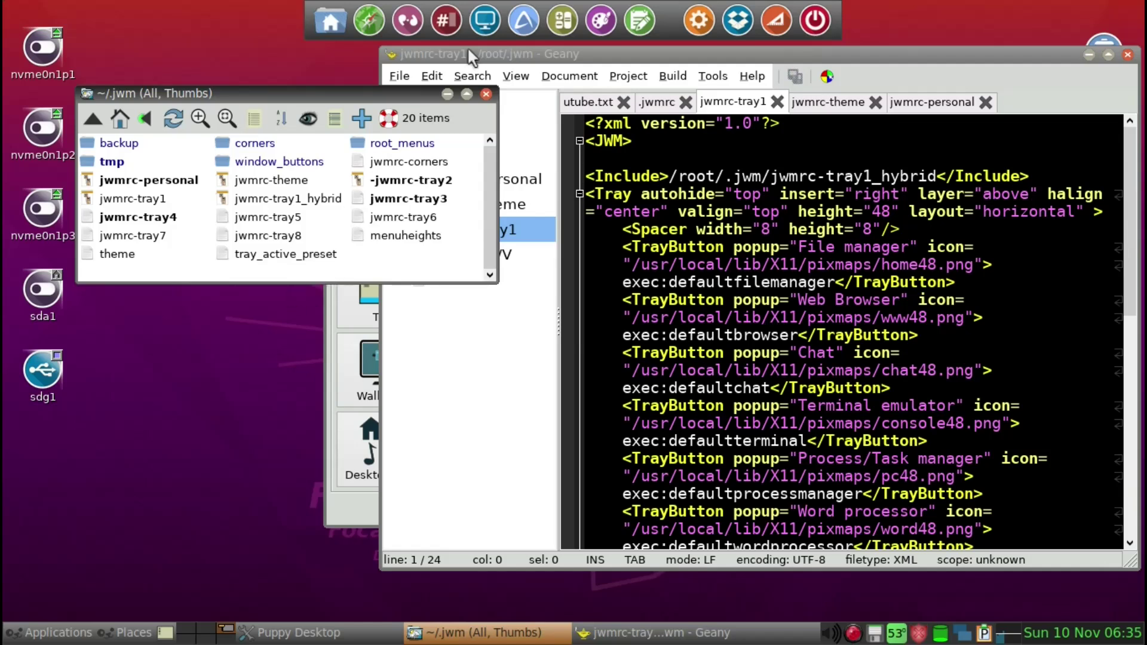
Step: Restart the window manager from a terminal with "jwm -restart &" and close the terminal
left_click(446, 23)
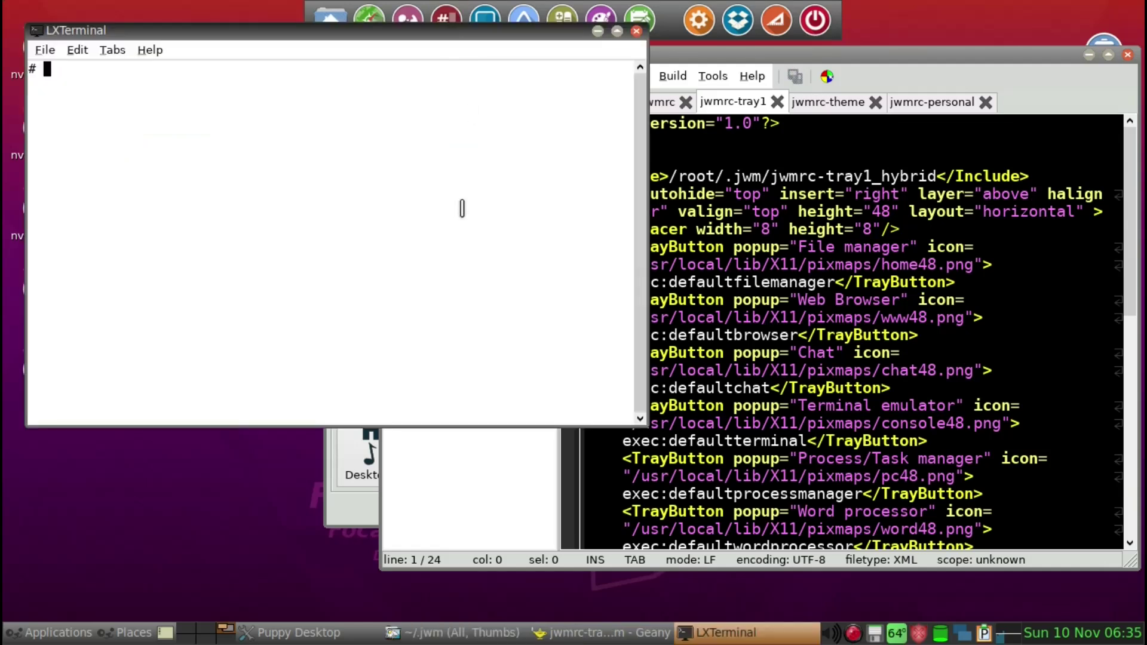
type("jwm -restart &")
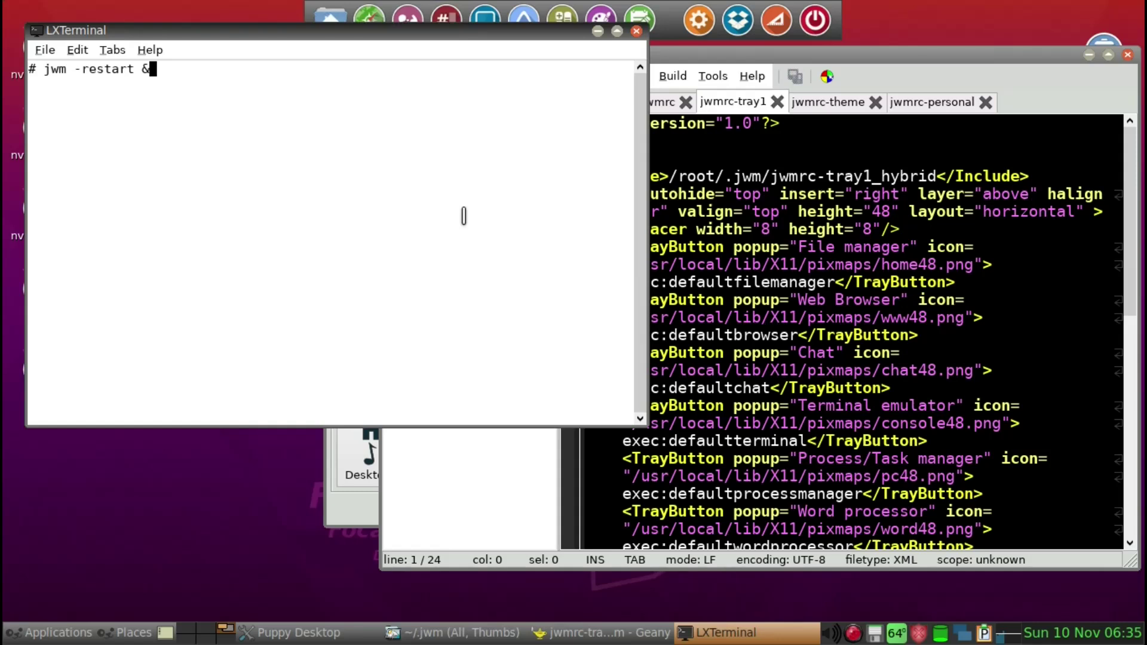
key("Return")
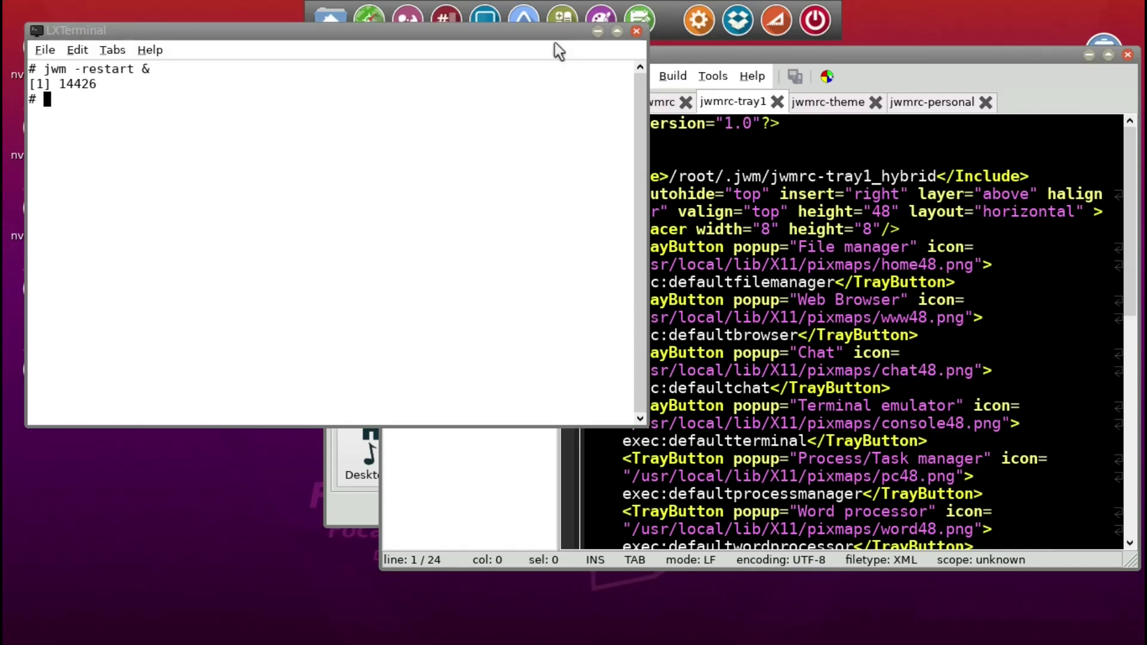
left_click(637, 31)
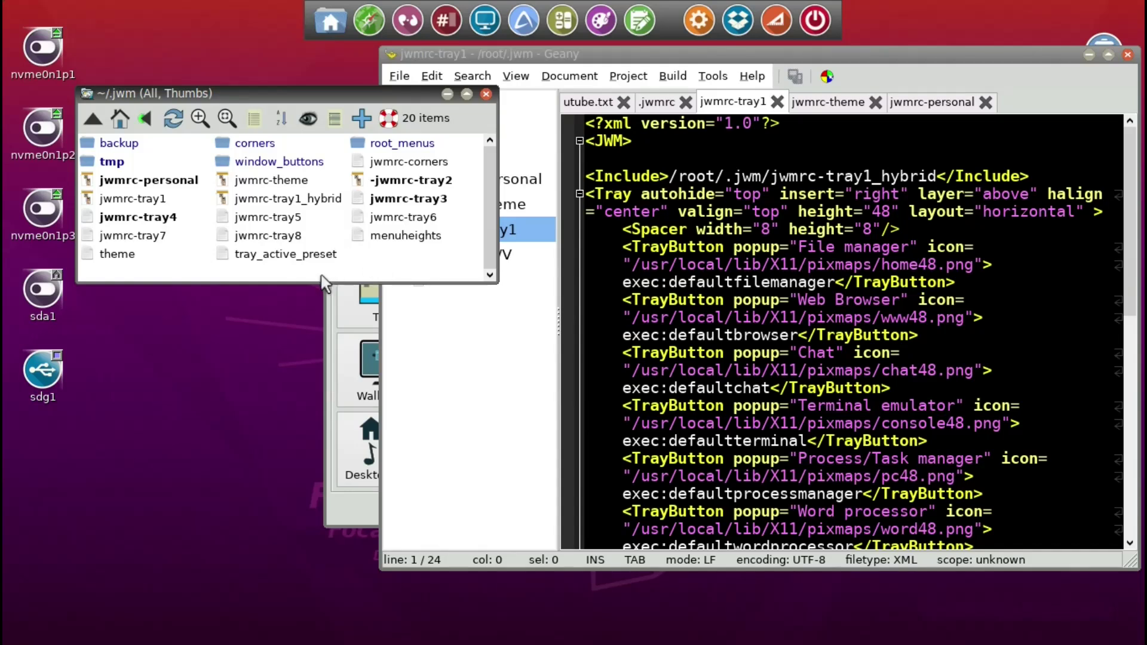
Step: Rename the file jwmrc-tray1 as -jwmrc-tray1
key("ctrl+r")
left_click(159, 200)
key("Left")
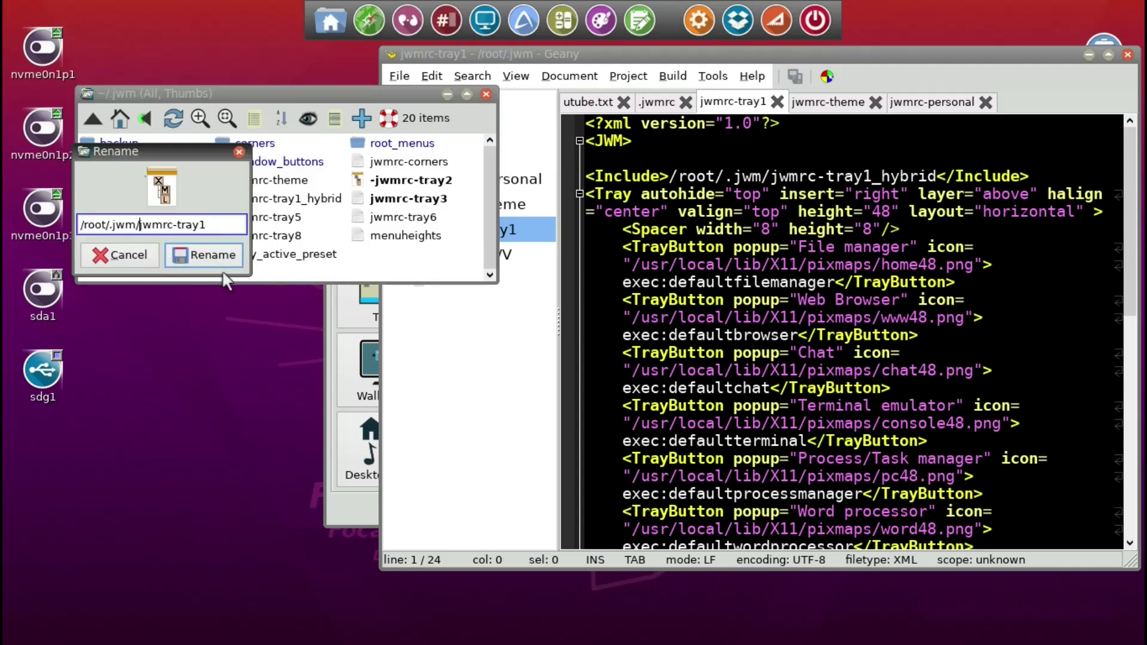
type("-")
left_click(231, 253)
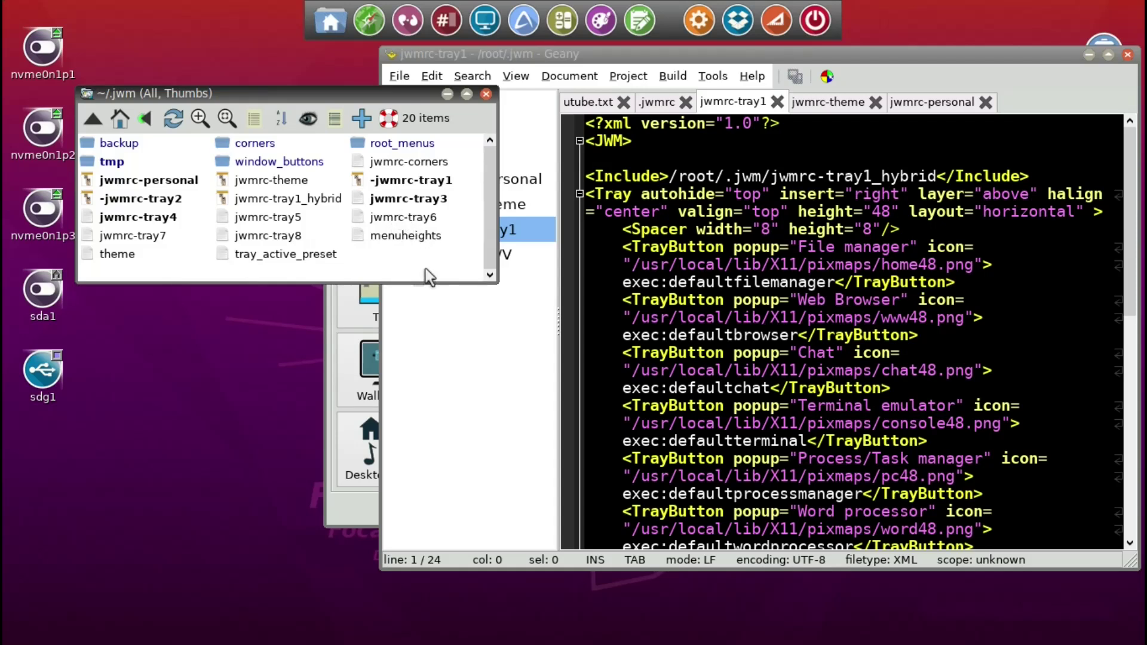
Step: Remove the leading hyphen from -jwmrc-tray2 so the file is named jwmrc-tray2
key("F2")
left_click(166, 199)
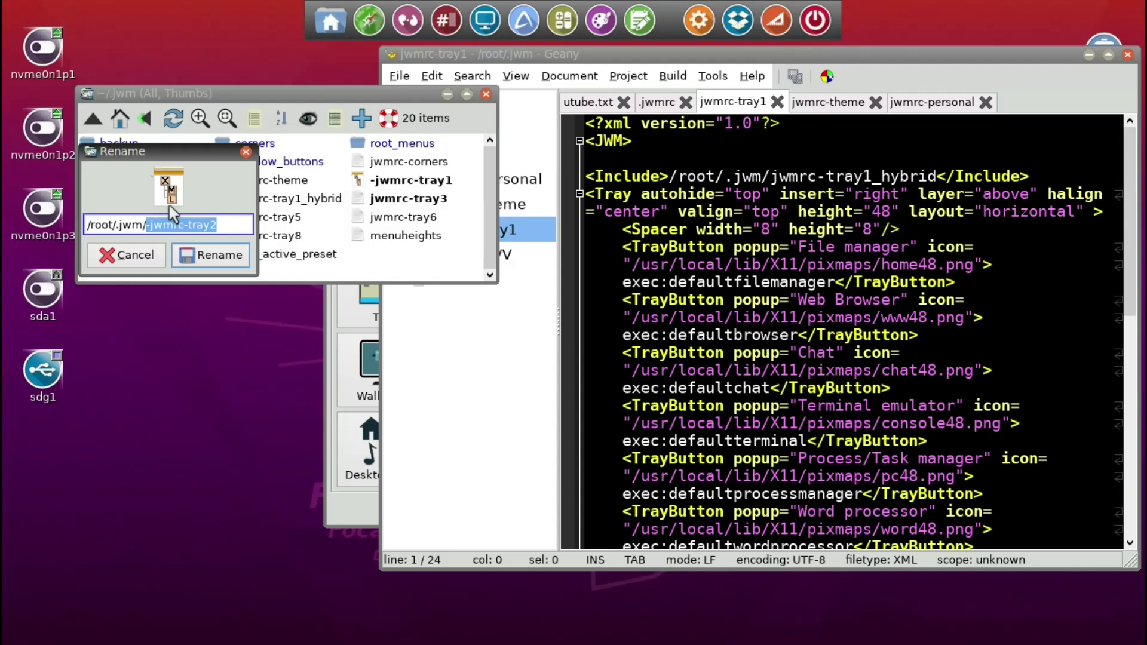
key("Left")
key("Delete")
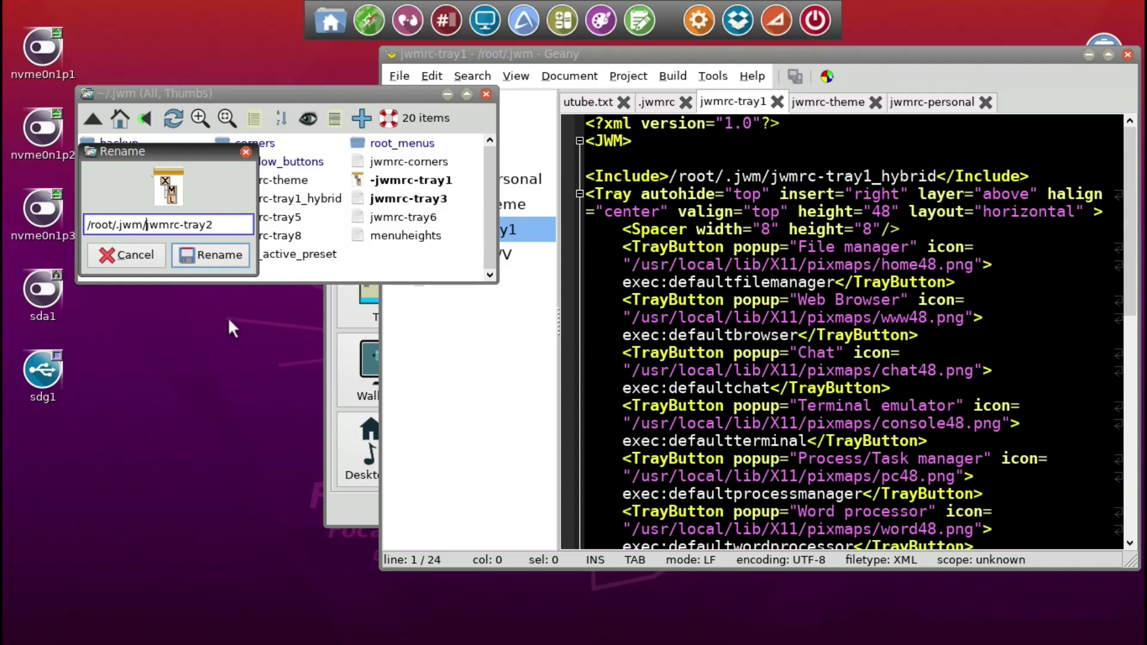
left_click(230, 255)
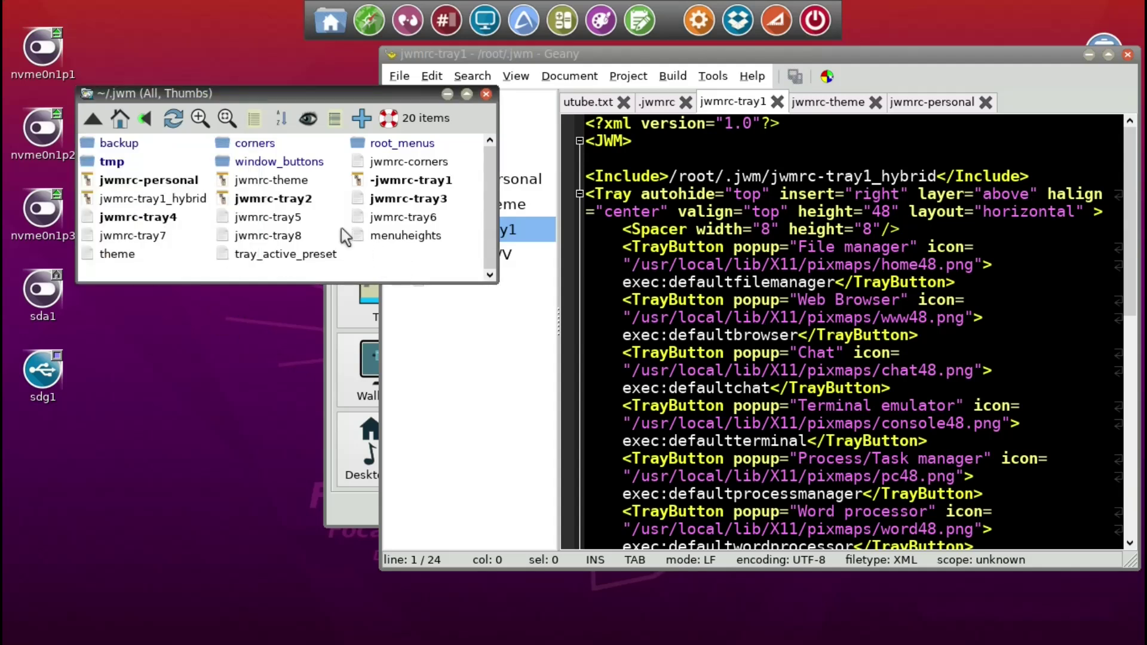
Step: Rerun "jwm -restart &" in a new terminal to restart the window manager, and close the terminal
left_click(447, 24)
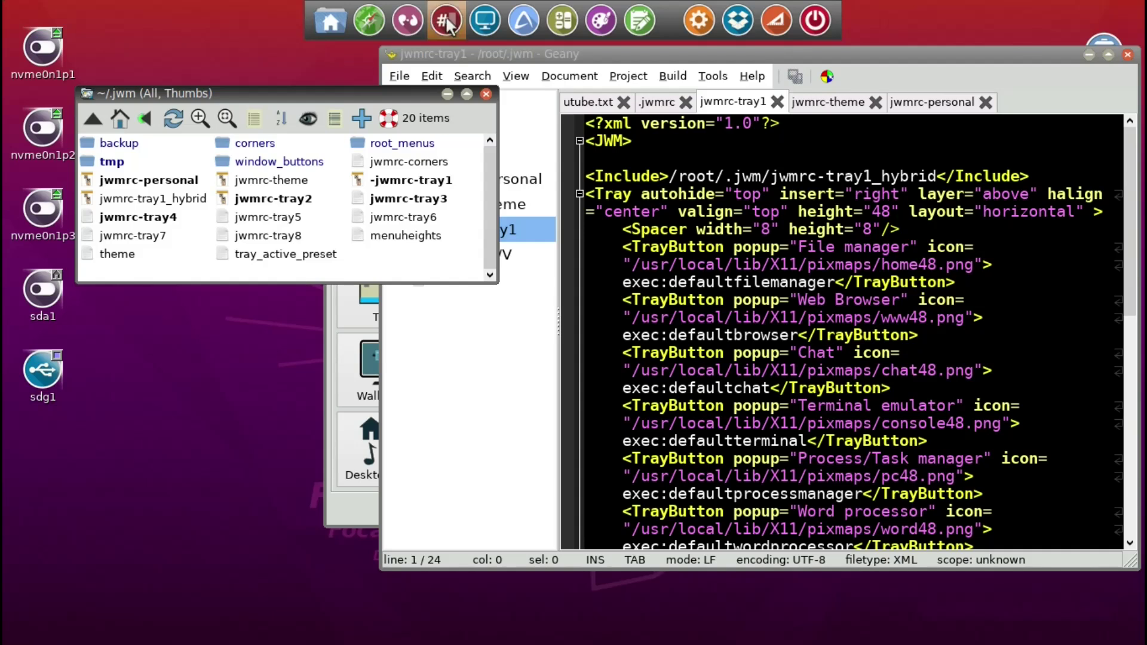
key("Up")
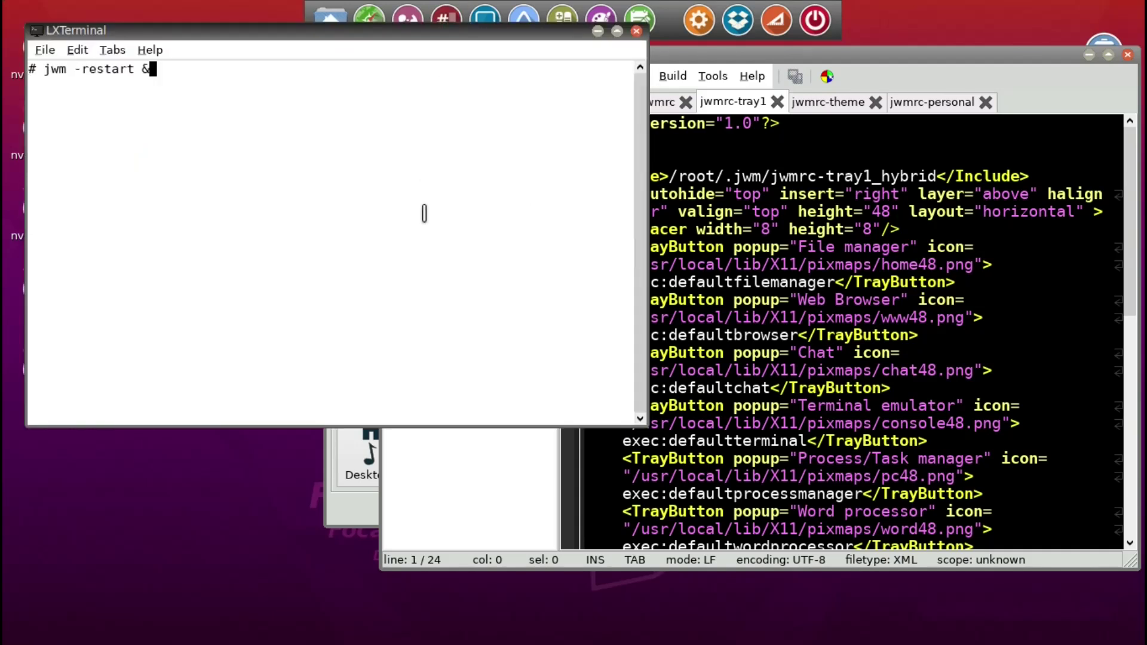
key("Return")
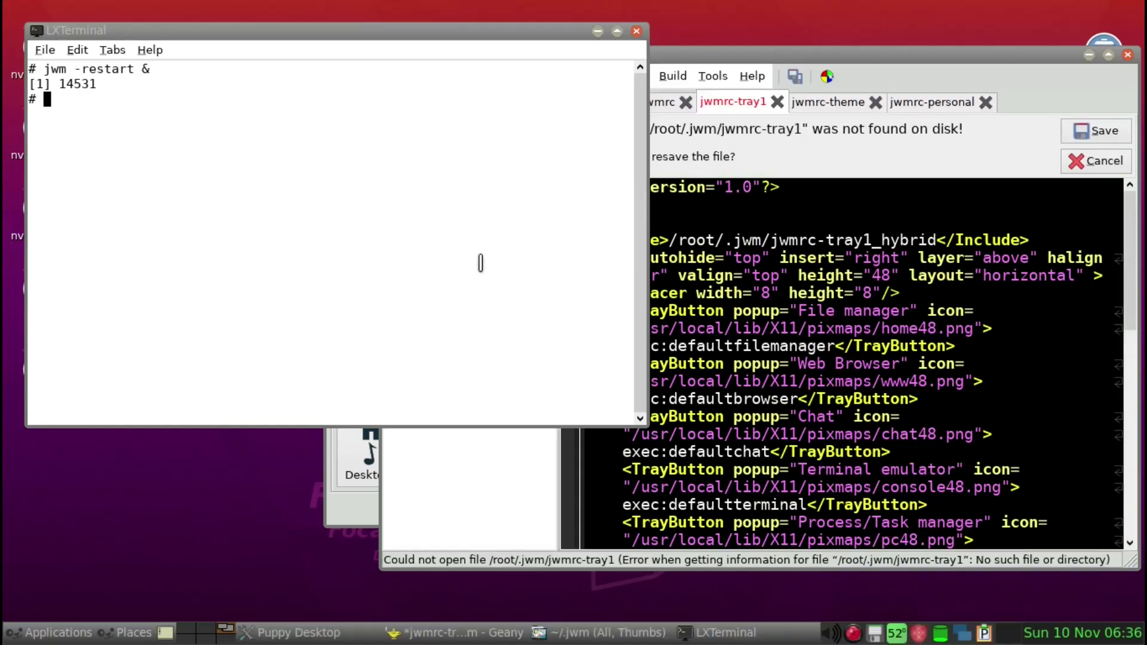
left_click(636, 29)
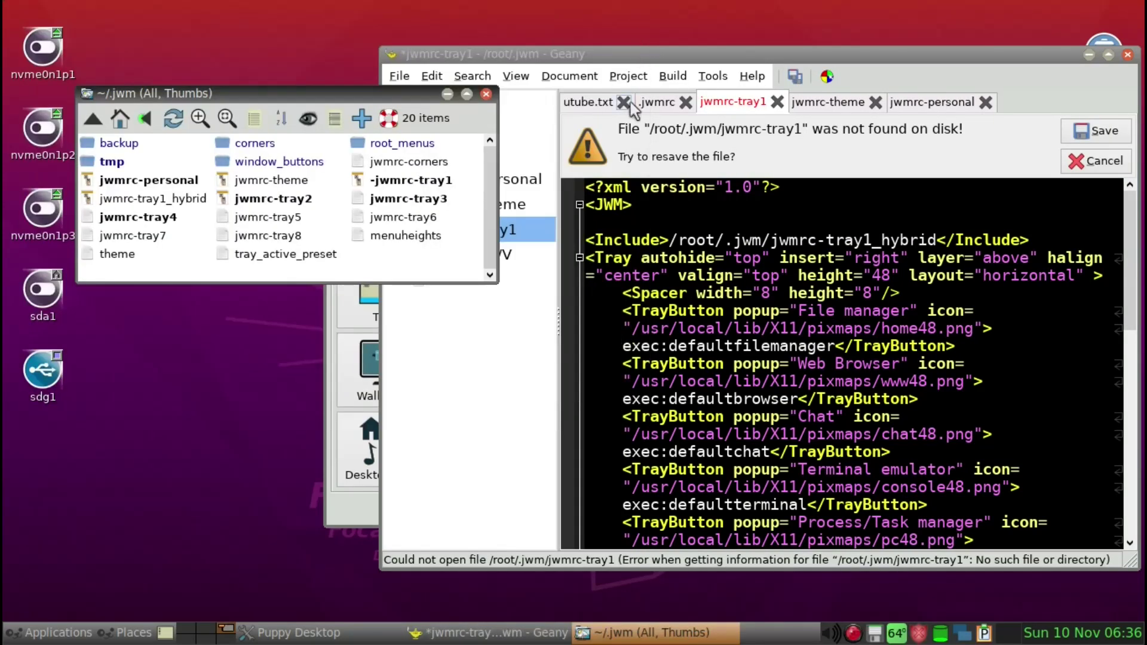
Step: Close the file manager window and close the jwmrc-tray1 document in Geany without saving it
left_click(485, 94)
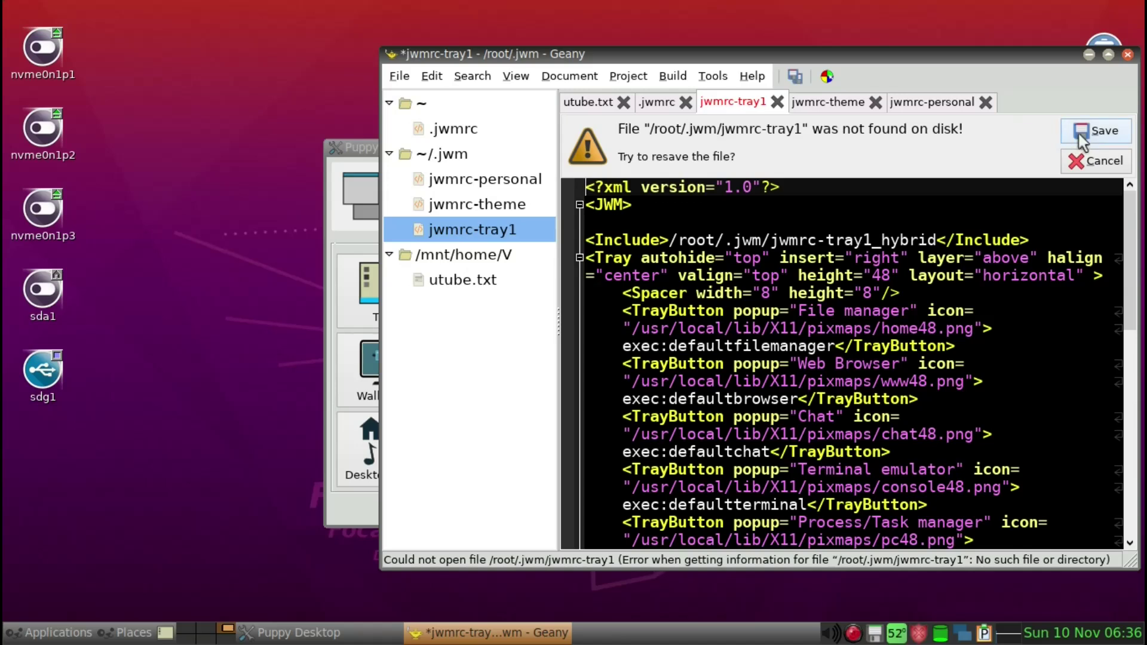
left_click(777, 102)
left_click(772, 366)
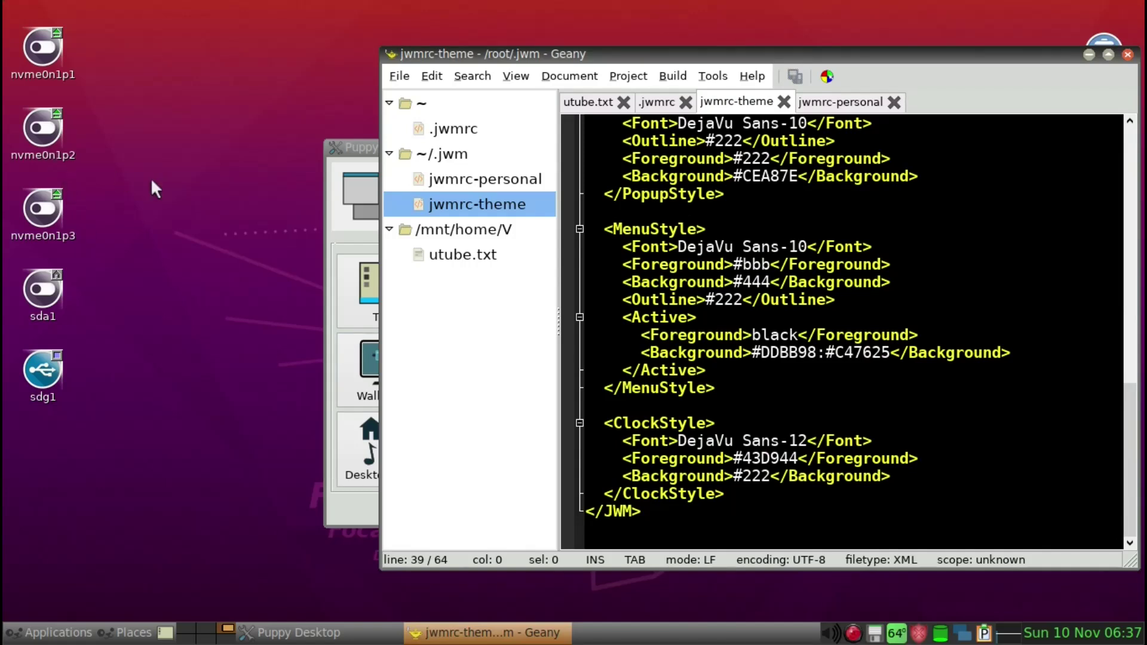
Step: Launch the file manager with the run command rox, show hidden files with smaller icons, and open the .jwm folder
key("alt+F2")
type("rox")
key("Return")
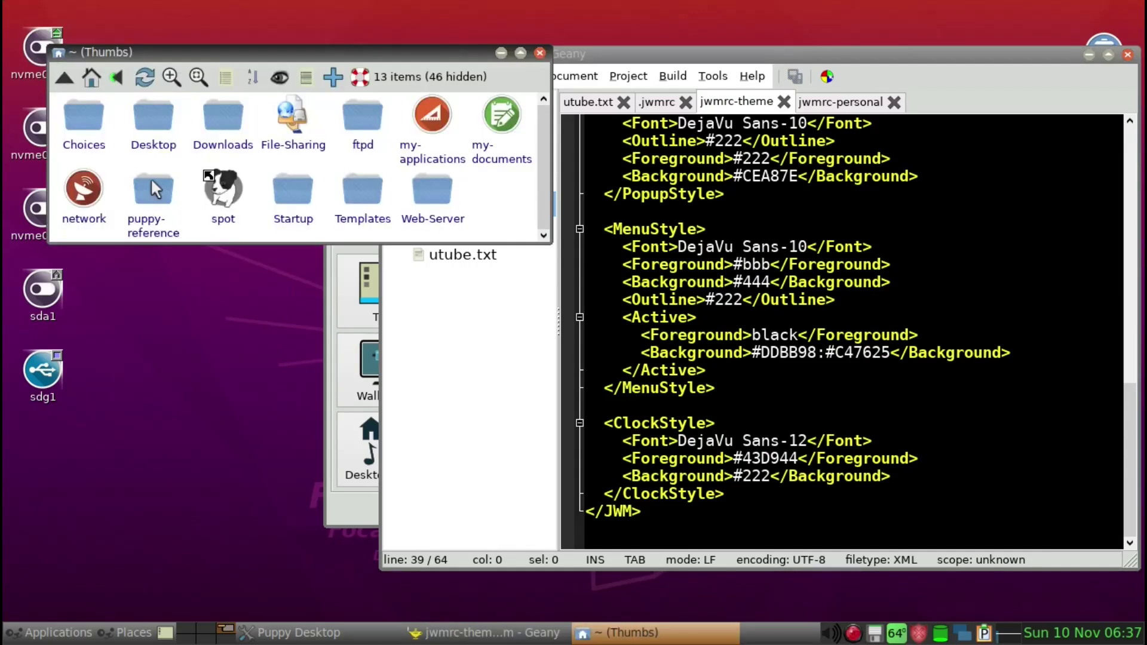
key("ctrl+h")
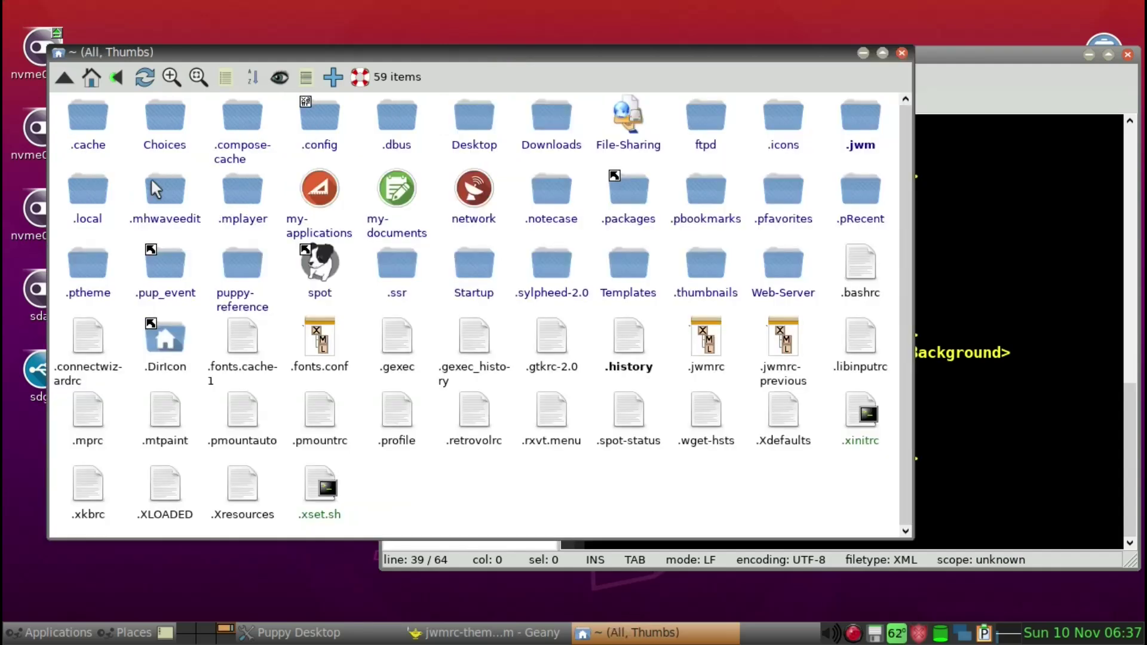
key("ctrl+minus")
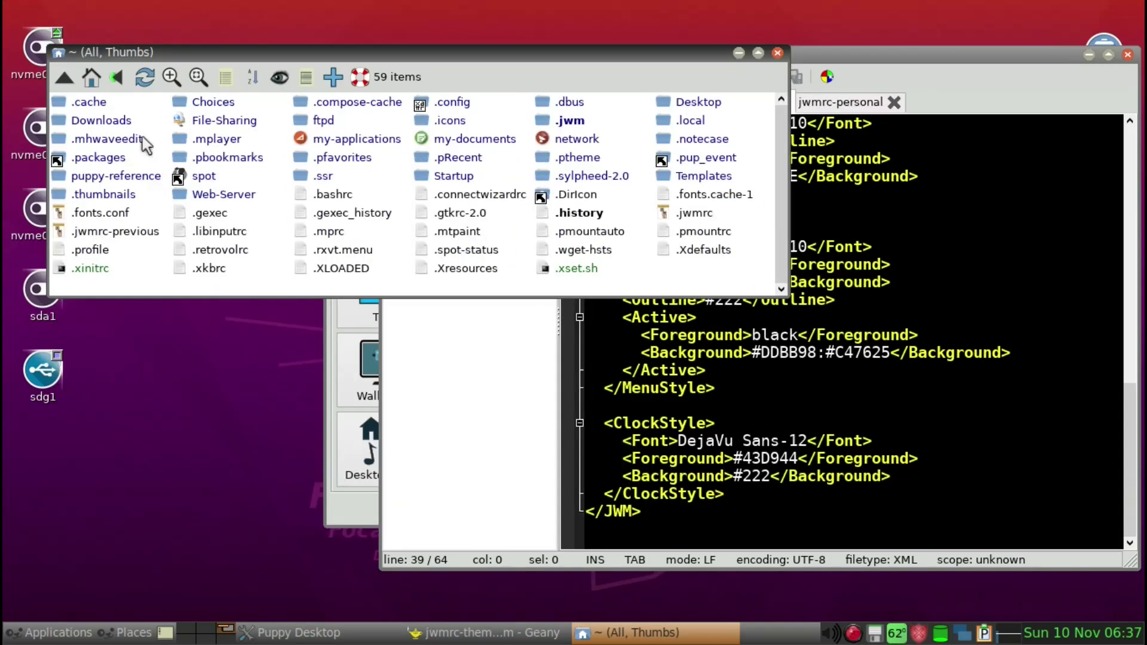
left_click(550, 119)
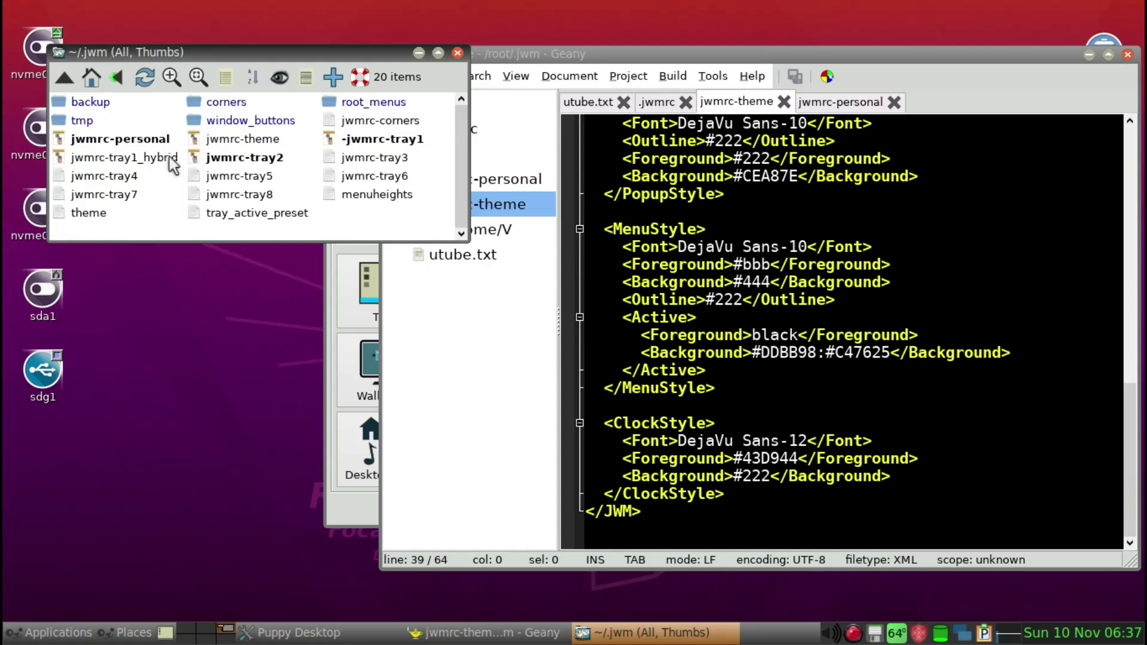
Step: Open jwmrc-tray2 in Geany and move and widen the editor window
left_click_drag(266, 159, 814, 297)
left_click(524, 382)
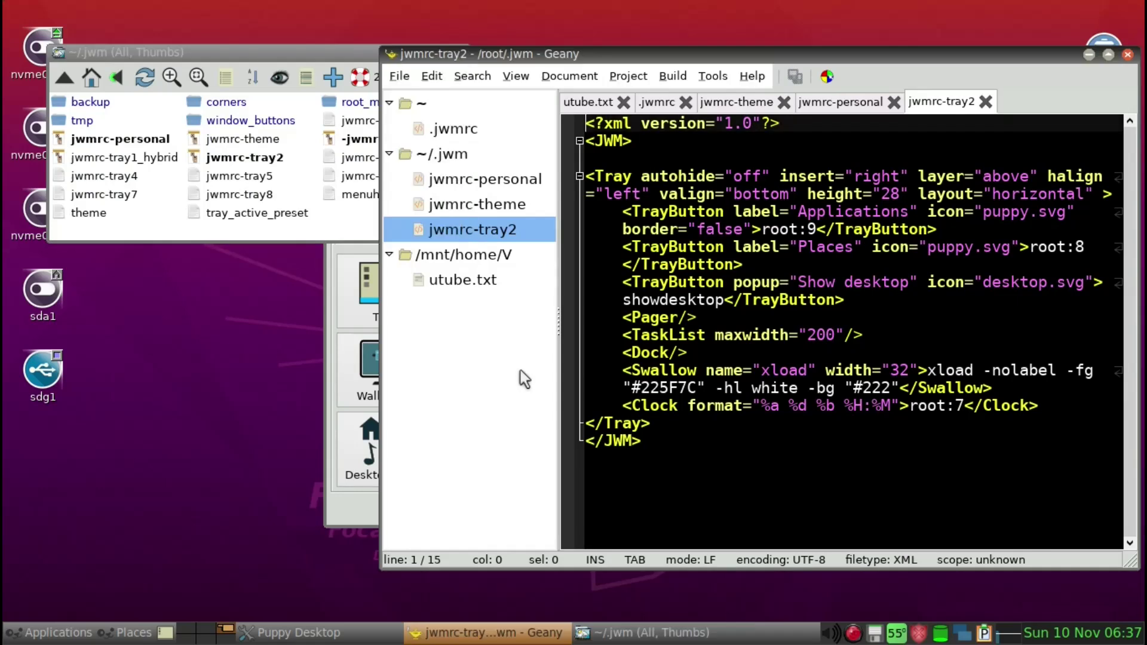
left_click(585, 78)
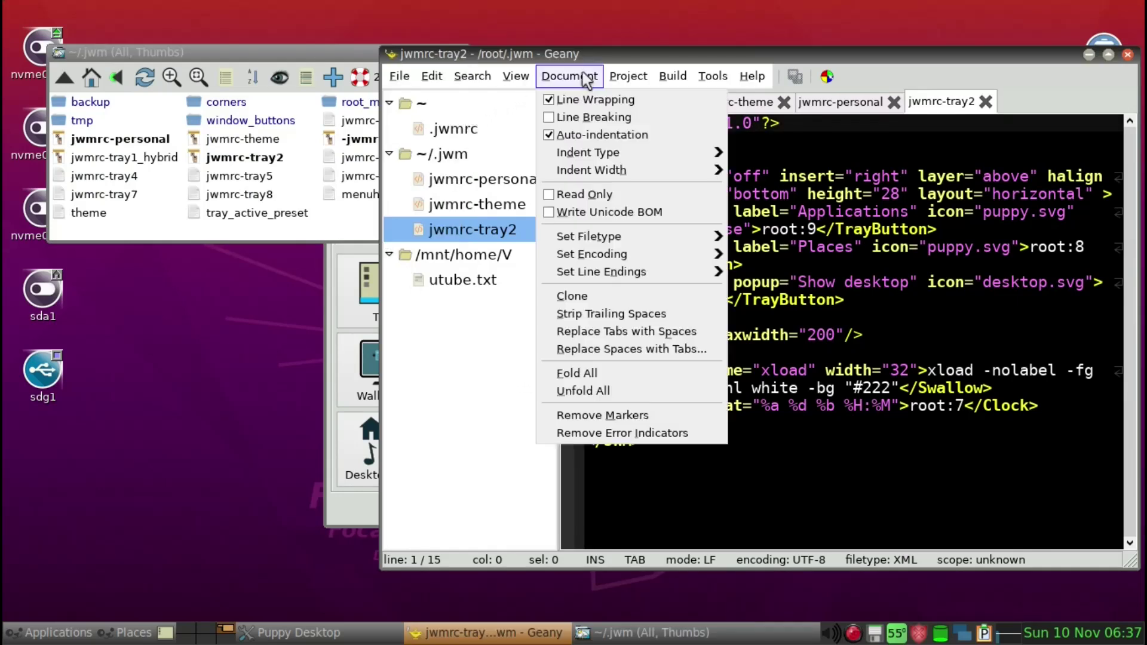
left_click(472, 353)
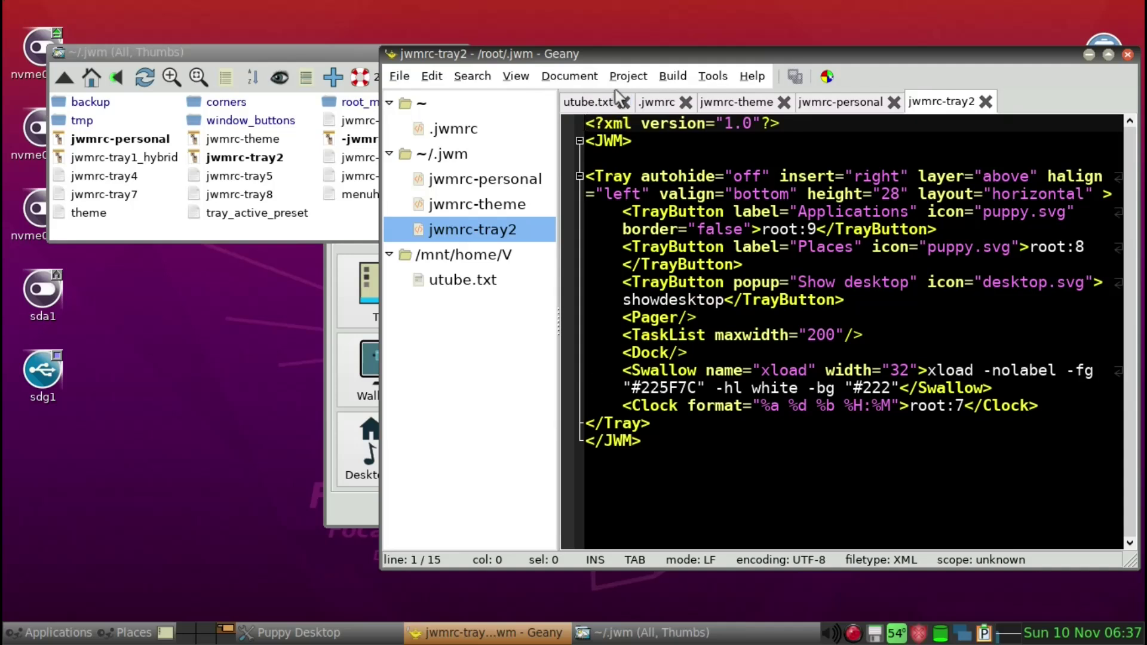
left_click_drag(608, 60, 416, 55)
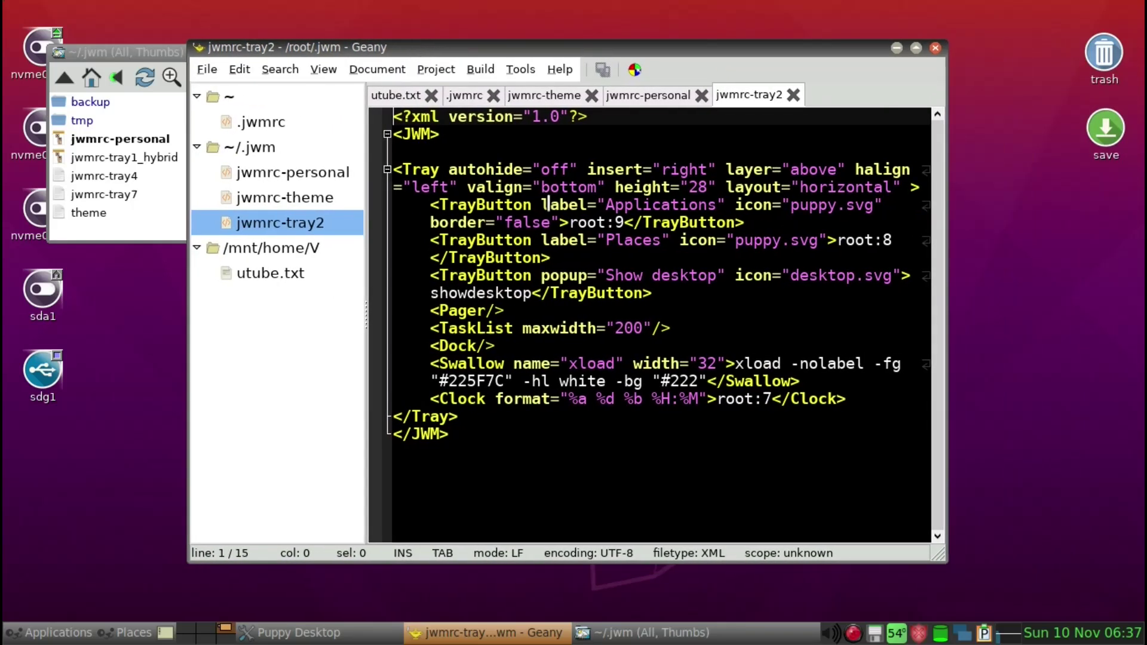
left_click_drag(944, 550, 1113, 545)
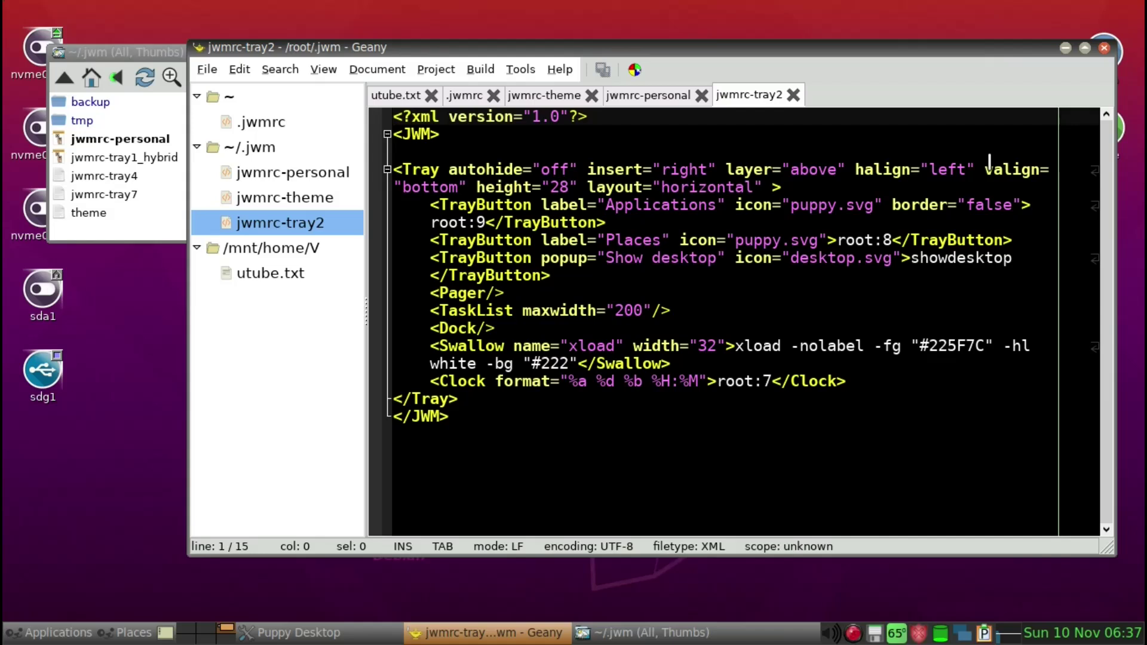
Step: In jwmrc-tray2, set the tray's valign value to "top" and save the file
double_click(452, 190)
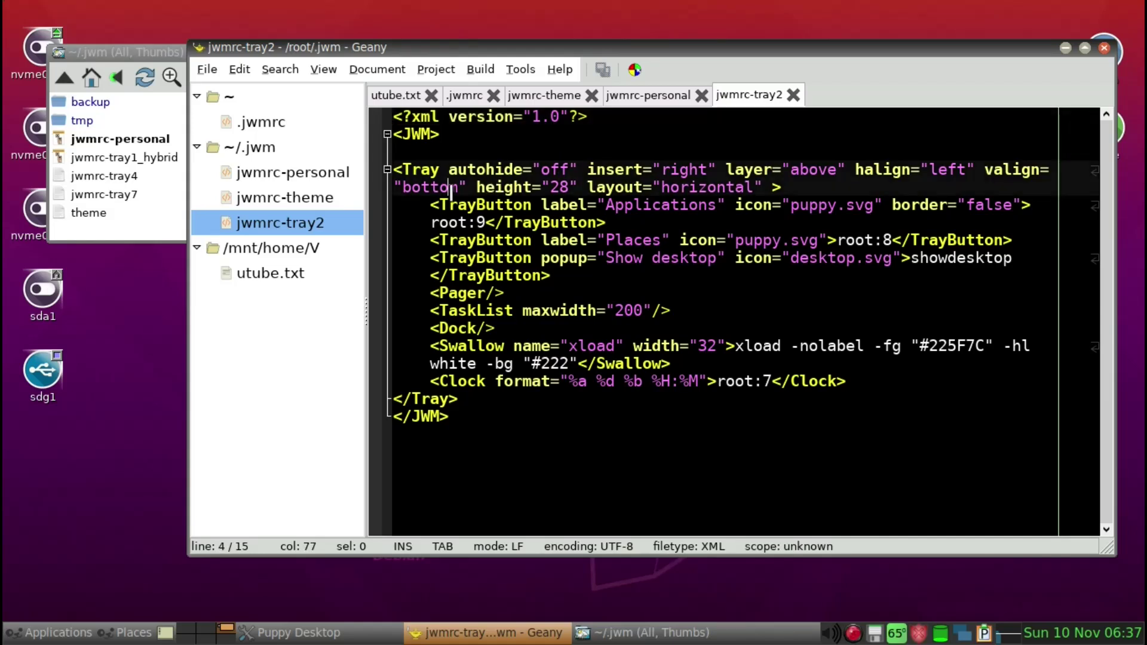
key("BackSpace")
type("top")
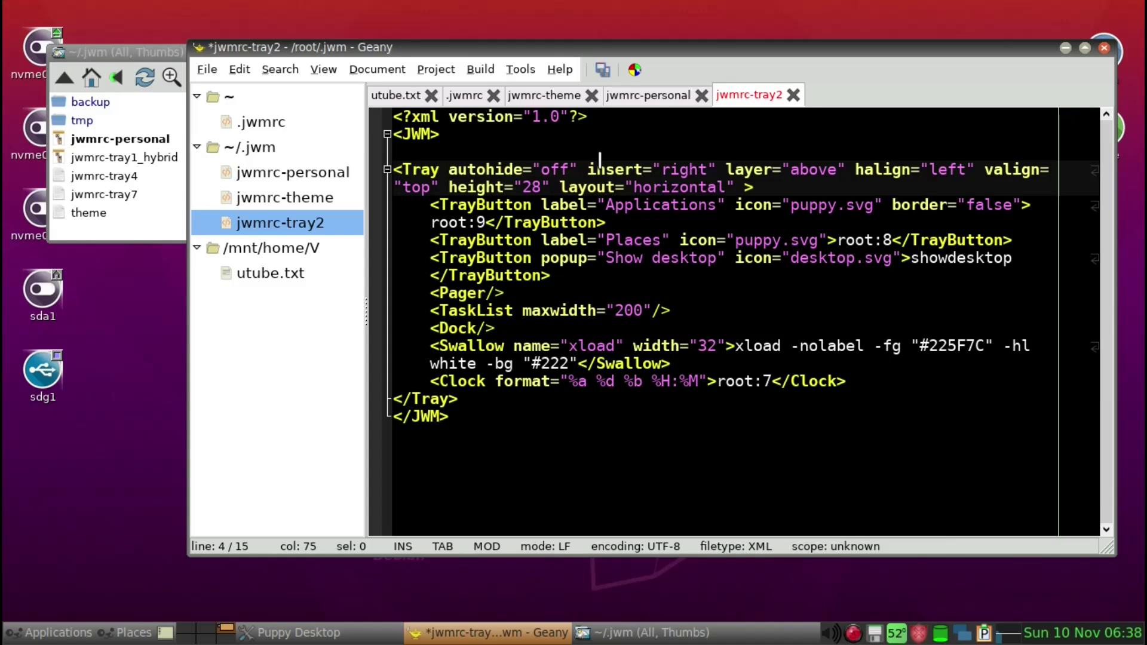
key("ctrl+s")
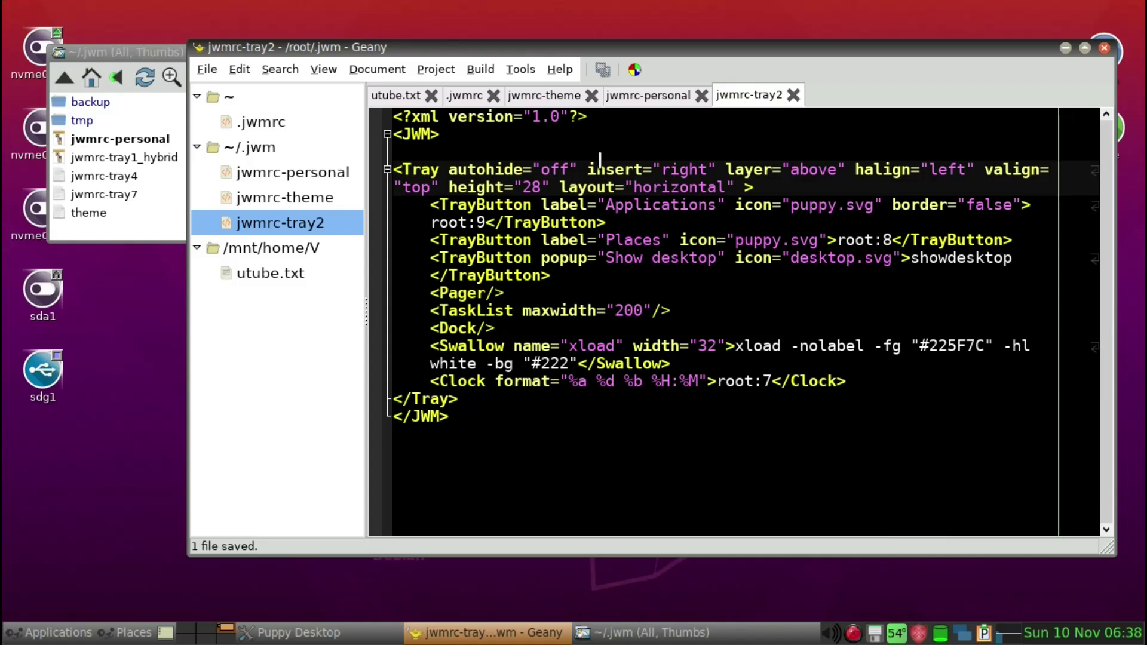
Step: Launch a terminal with the run command lxterminal and restart the window manager with jwm -restart &
key("alt+F2")
type("lx")
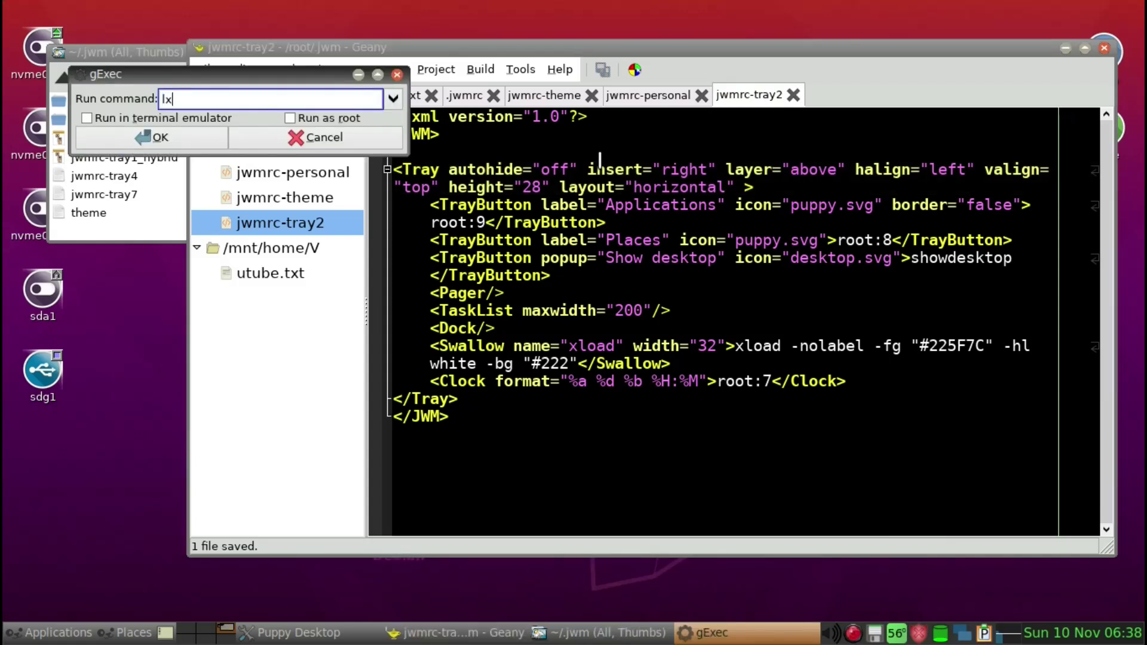
type("terminal")
key("Return")
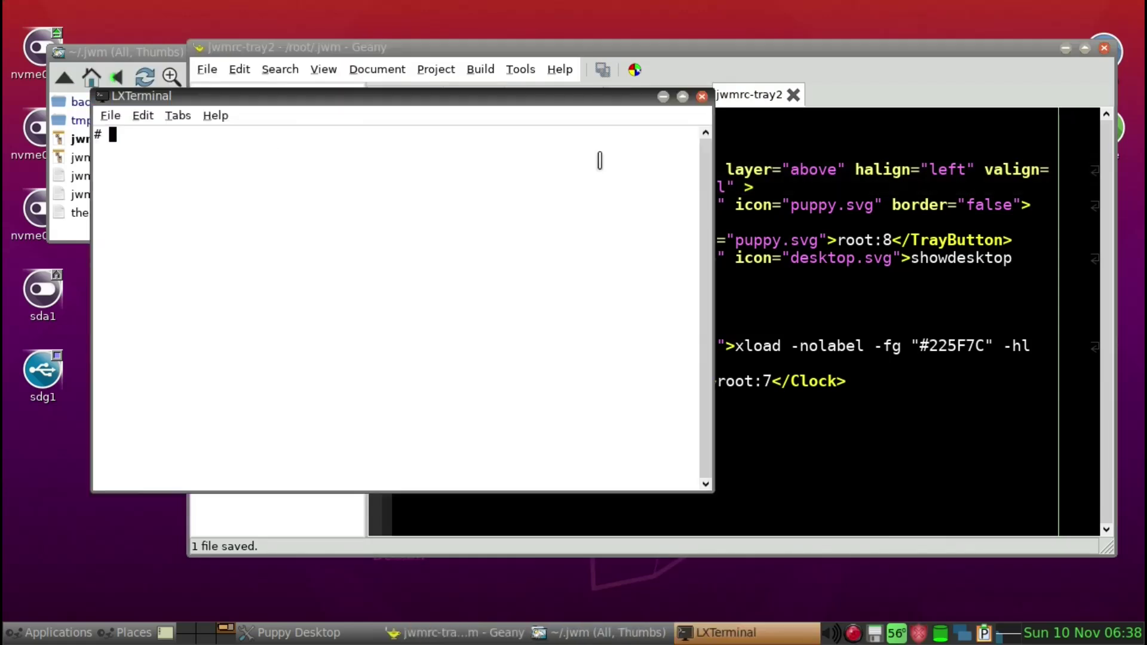
type("jwm -restart &")
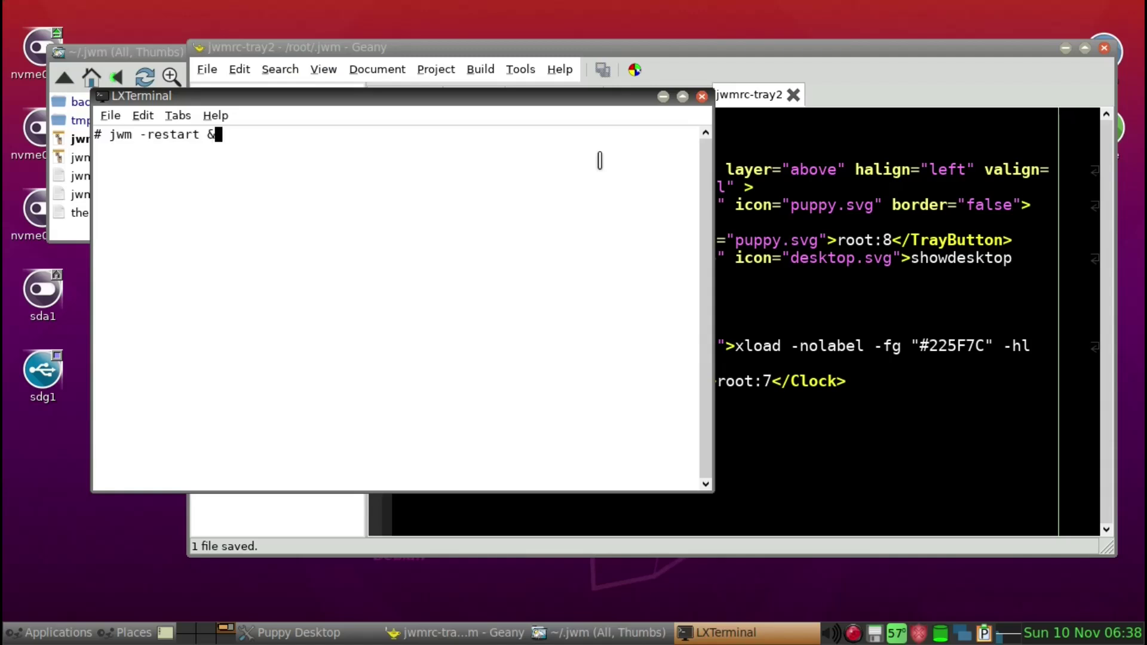
key("Return")
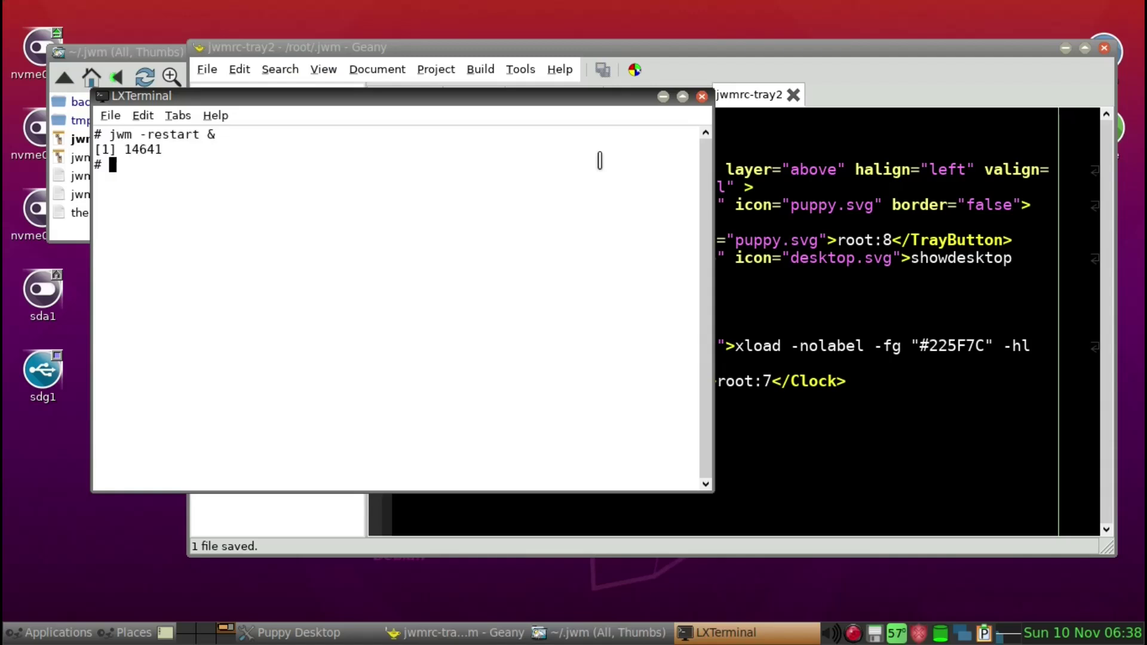
Step: Bring Geany forward and test the show desktop function twice, hiding and restoring all windows each time
left_click(622, 47)
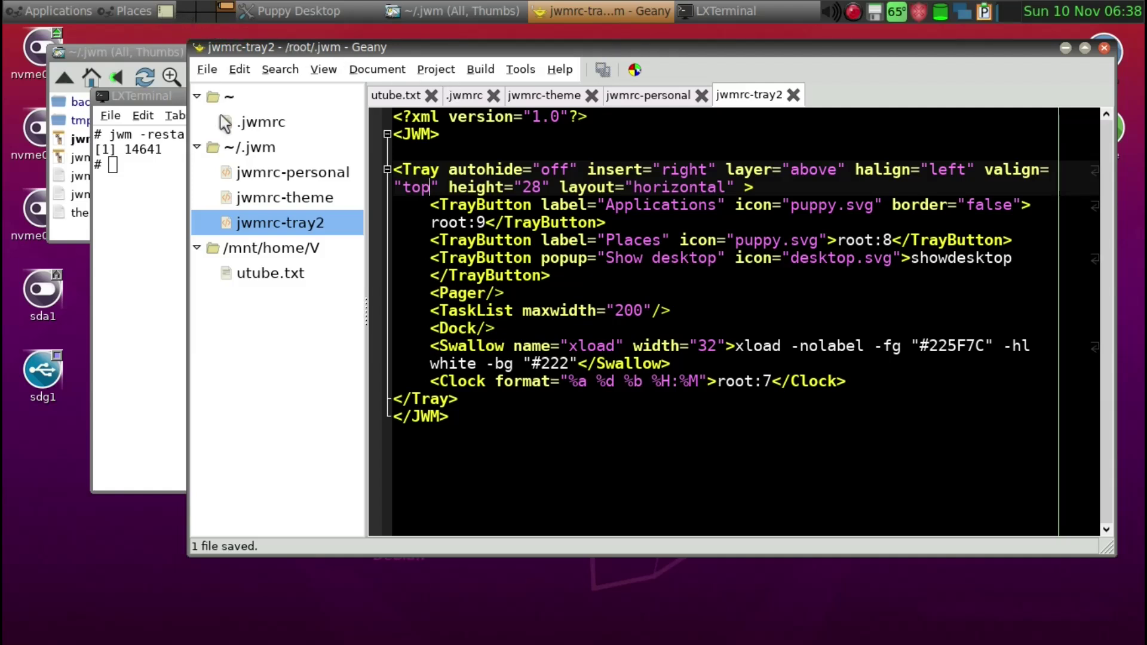
left_click(165, 12)
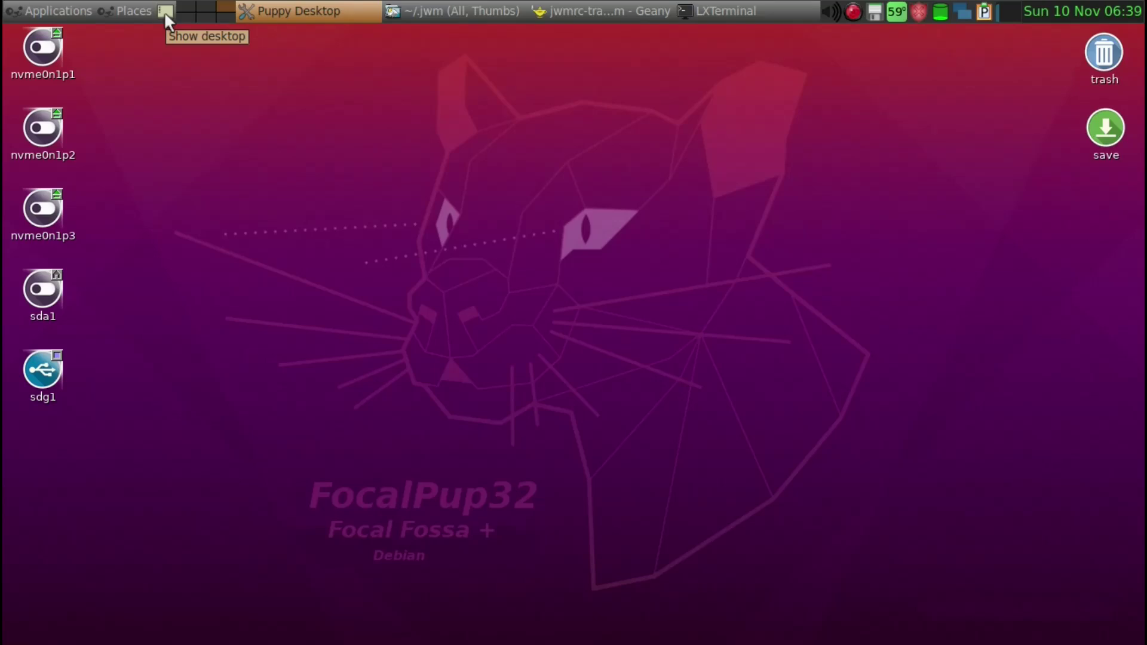
left_click(163, 12)
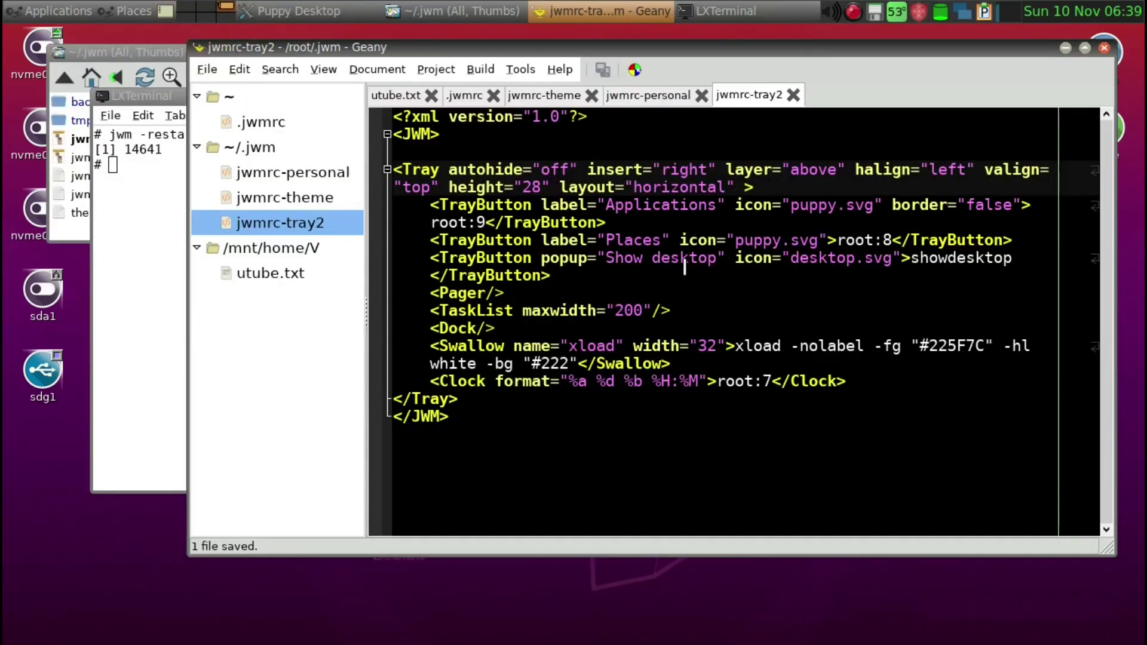
left_click(720, 264)
key("super+d")
key("super+d")
Step: Delete the "Show desktop" TrayButton line from jwmrc-tray2 and save the file
left_click(543, 256)
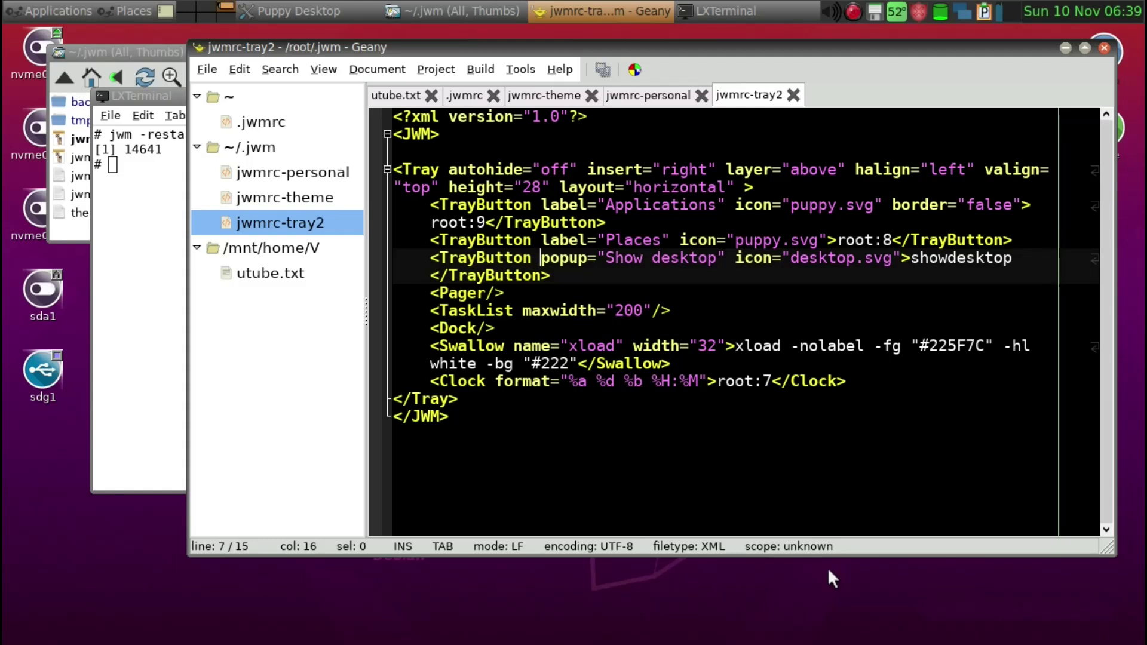
key("ctrl+l")
key("Escape")
key("ctrl+k")
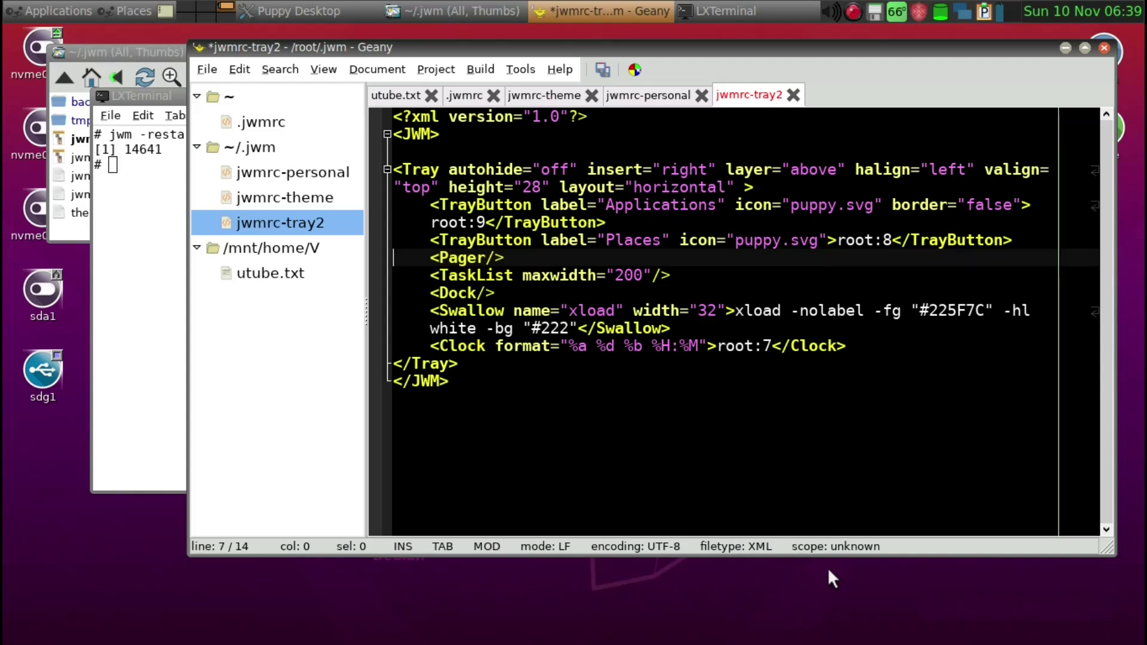
left_click(604, 70)
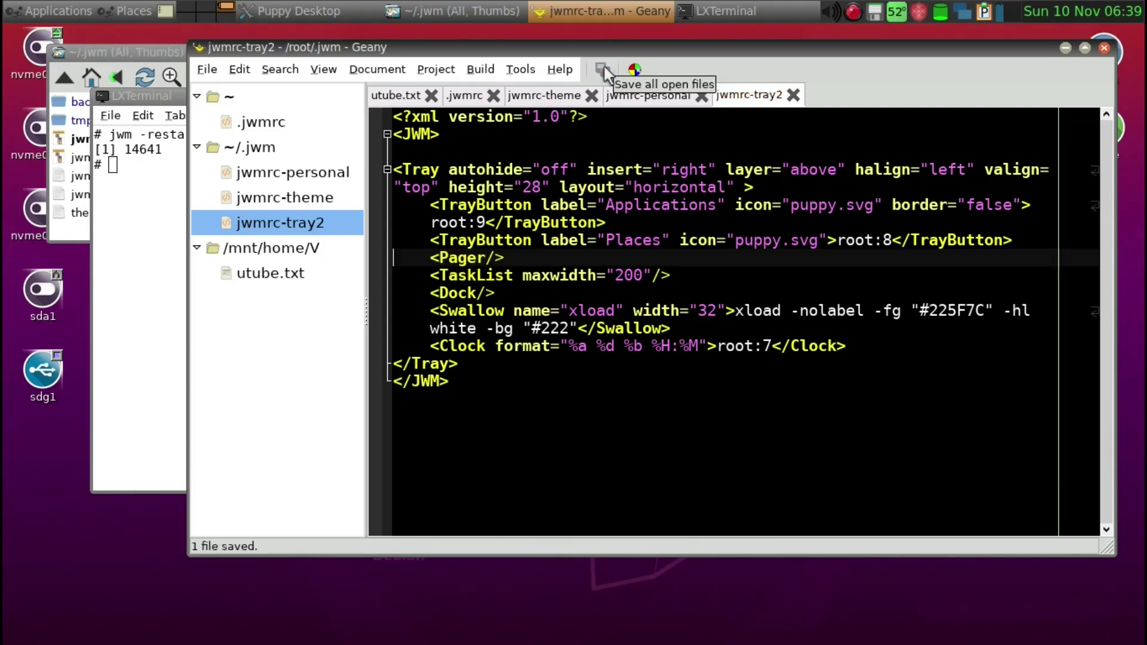
Step: Switch to LXTerminal and rerun jwm -restart & to reload the tray configuration
left_click(132, 334)
key("Up")
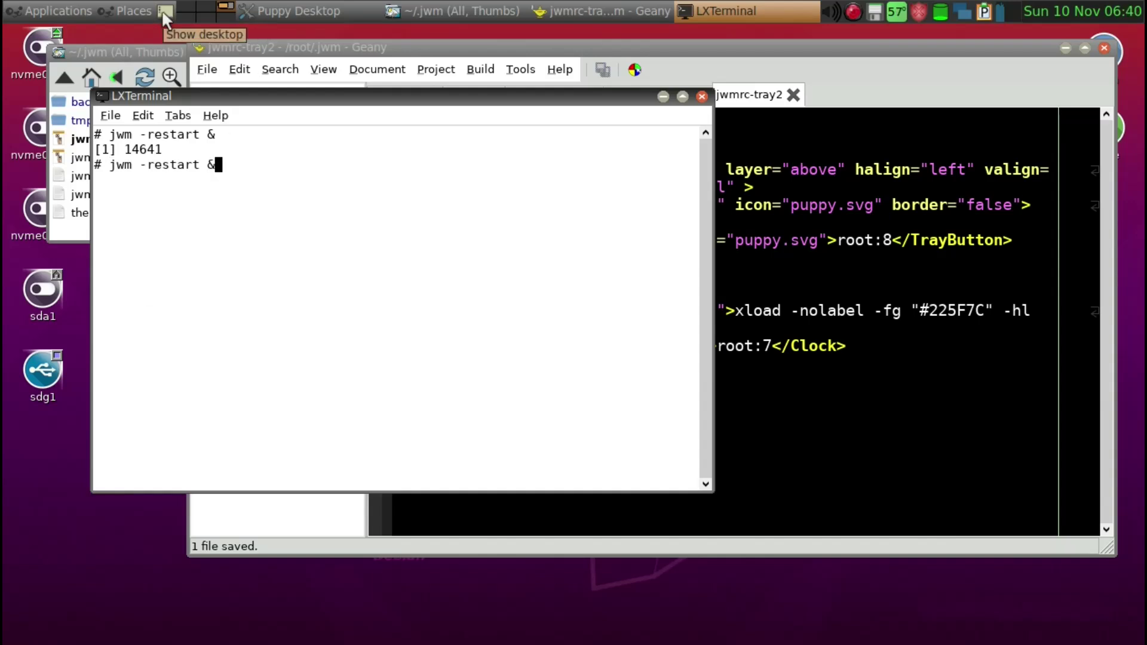
key("Return")
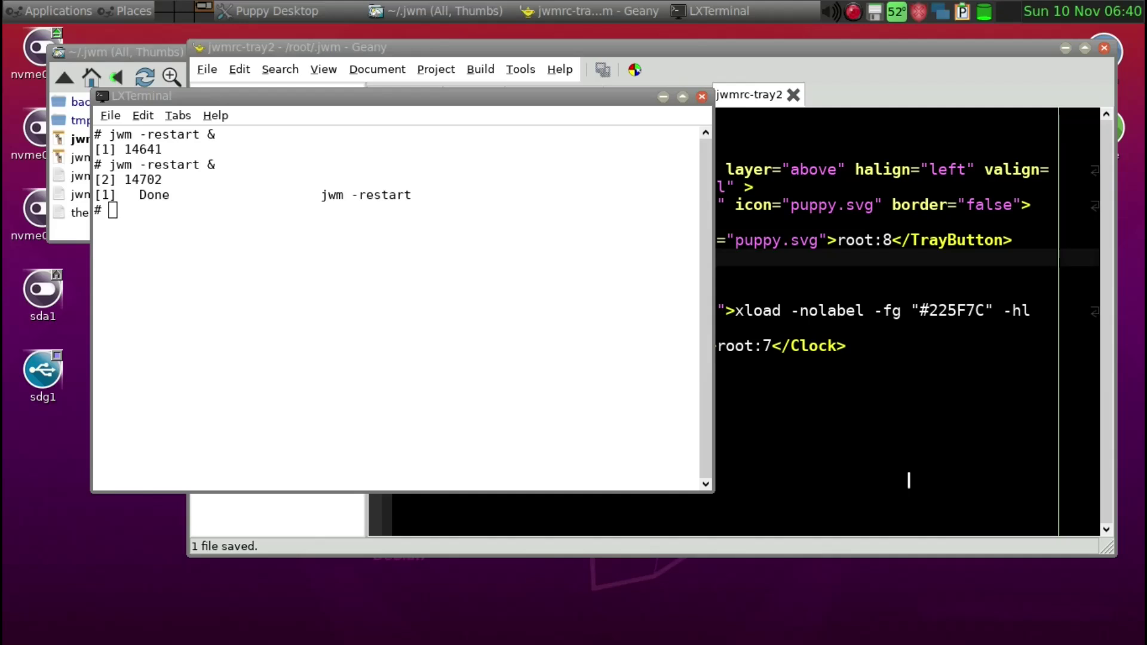
Step: Return to Geany, locate the "Places" TrayButton line, and view the entries of the tray's Places menu
left_click(908, 480)
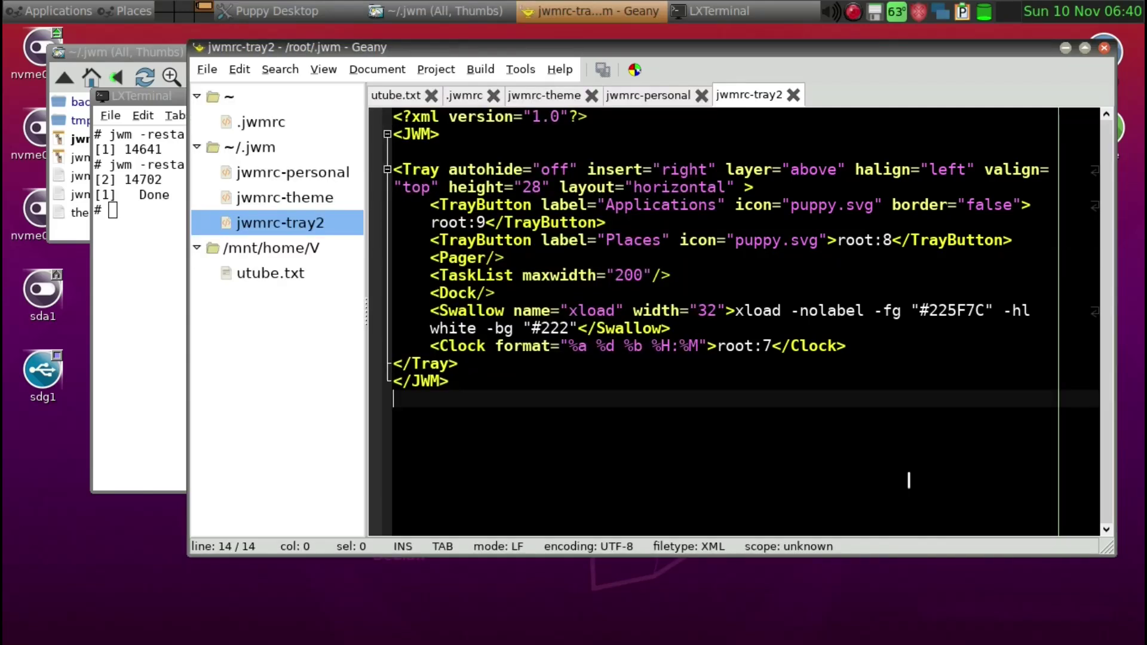
left_click(539, 242)
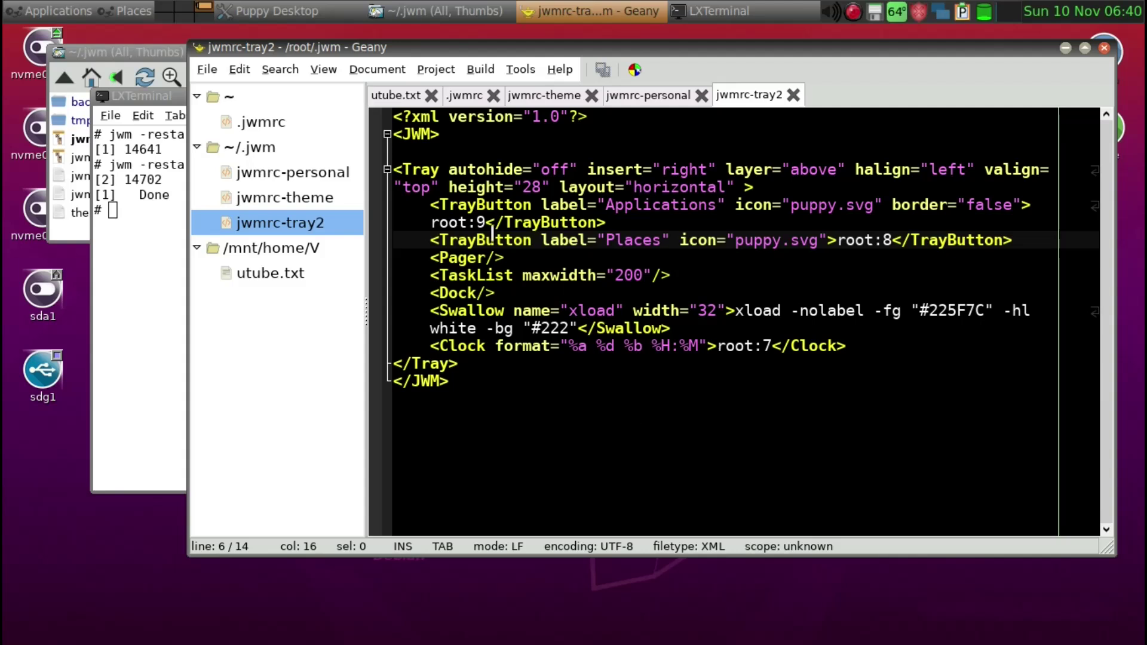
left_click(125, 12)
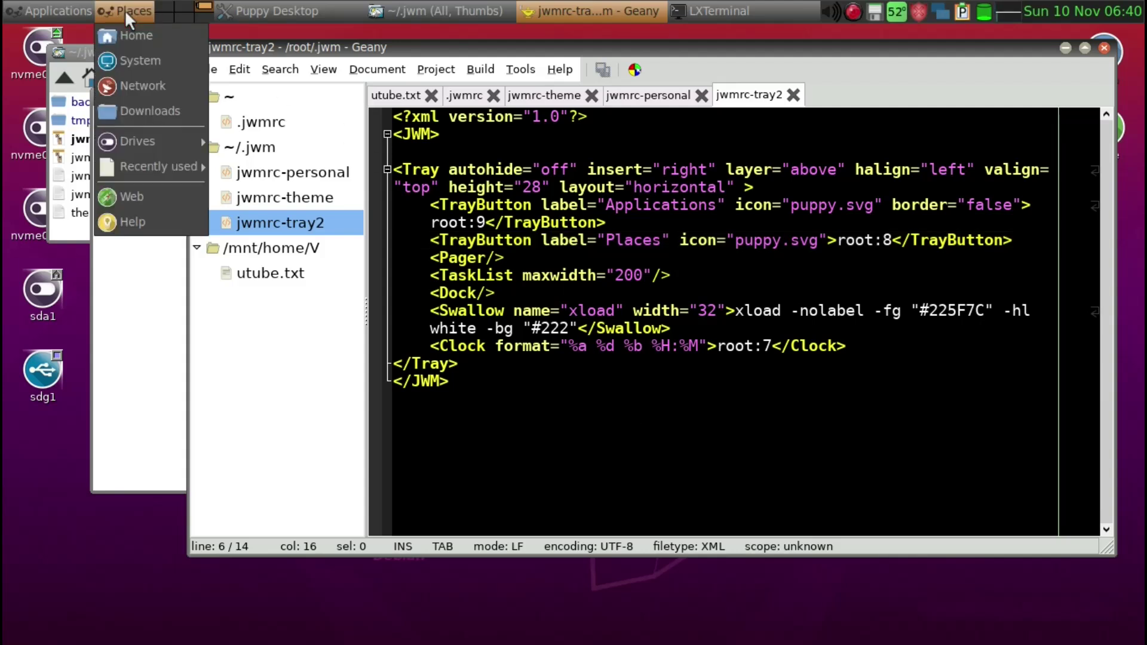
mouse_move(142, 158)
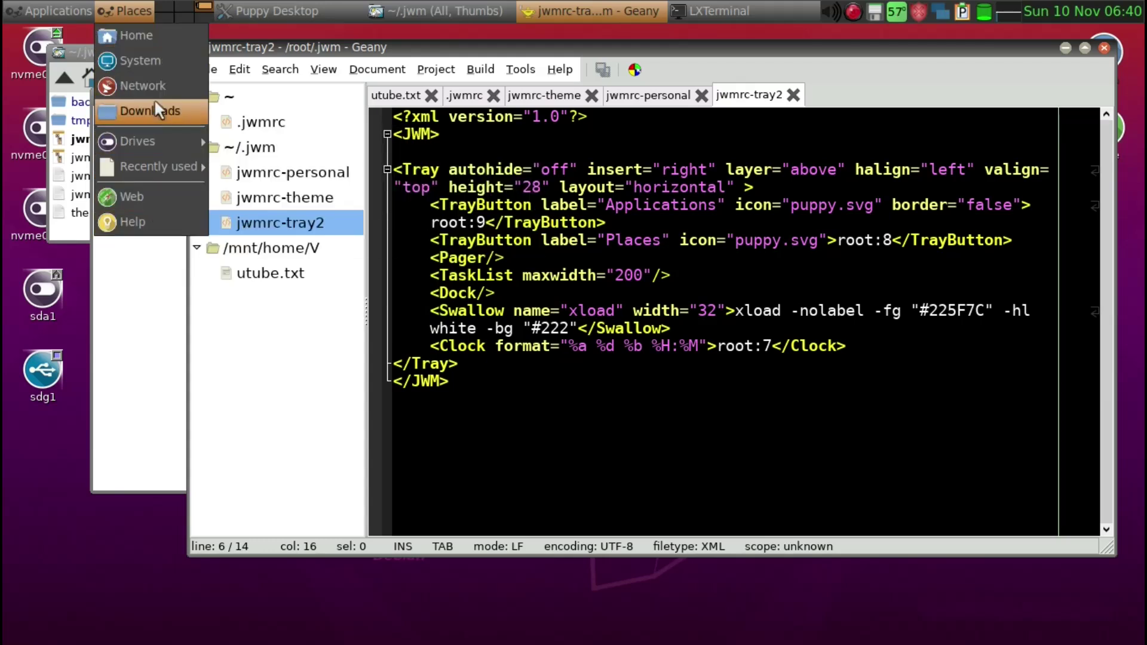
key("Escape")
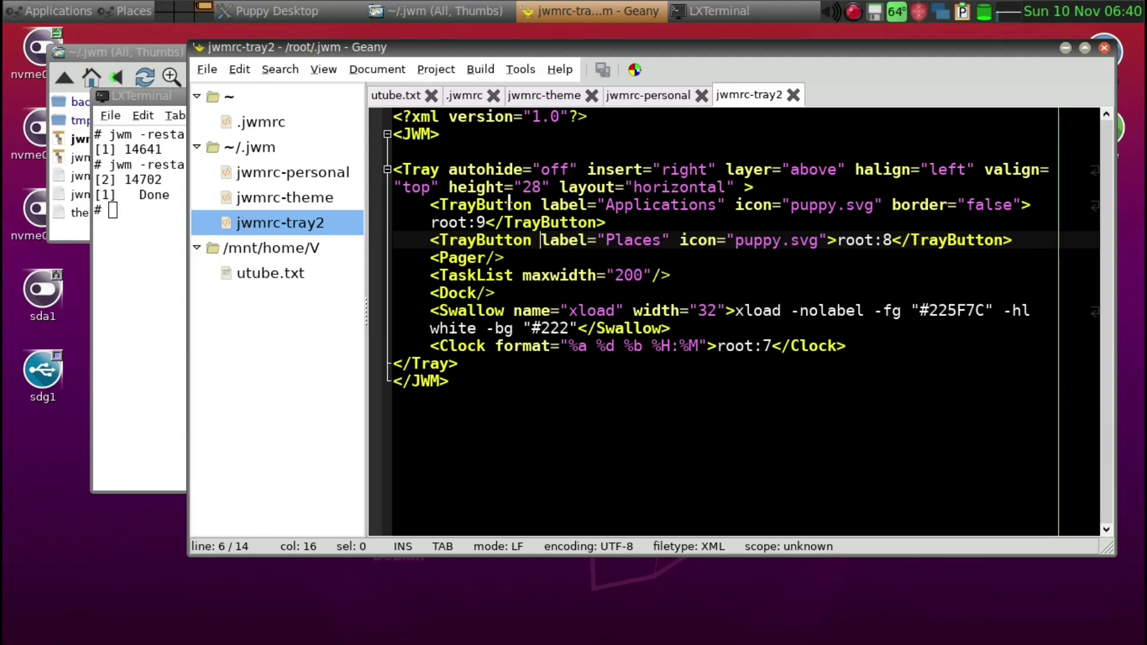
Step: Delete the "Places" TrayButton line from jwmrc-tray2 and save the file
left_click(501, 424)
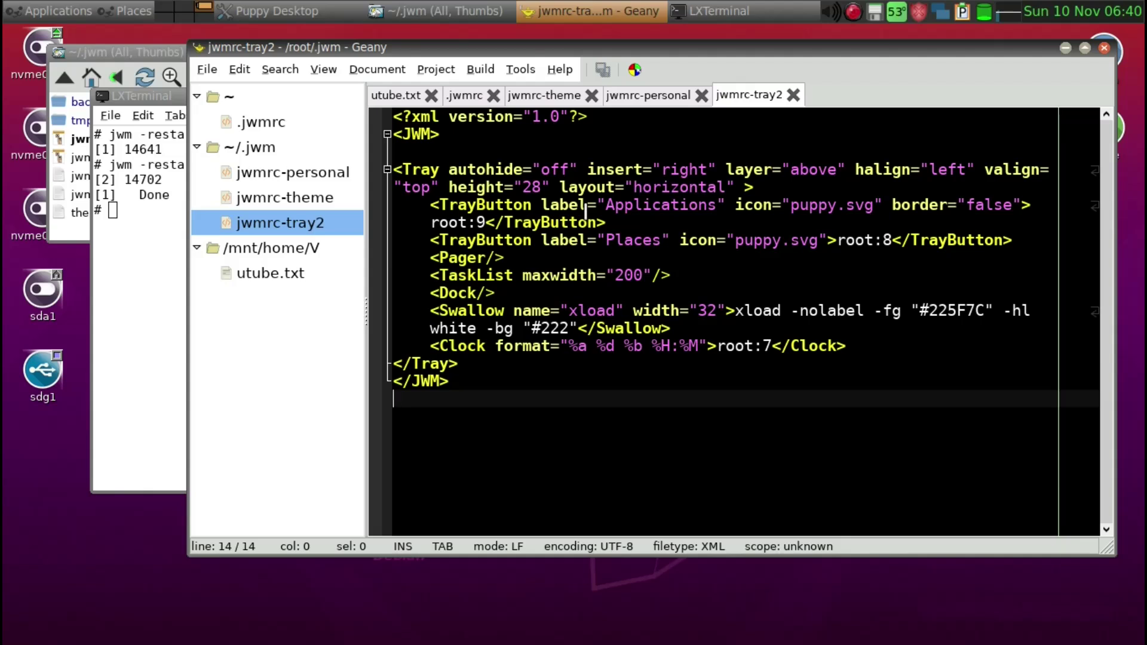
left_click(590, 239)
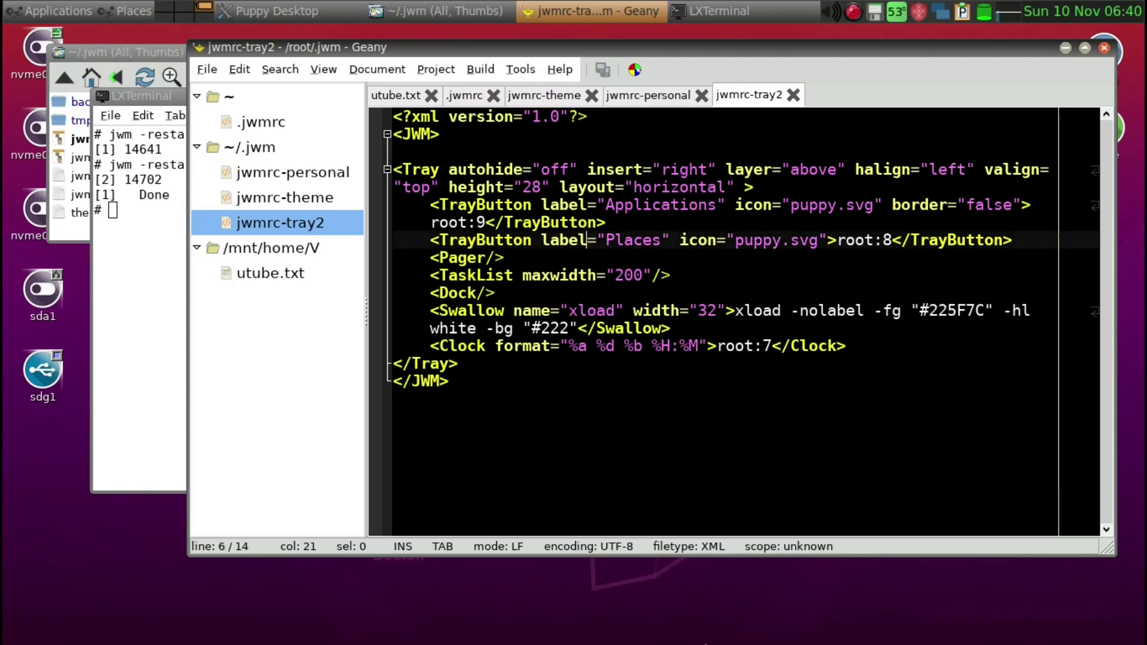
key("ctrl+k")
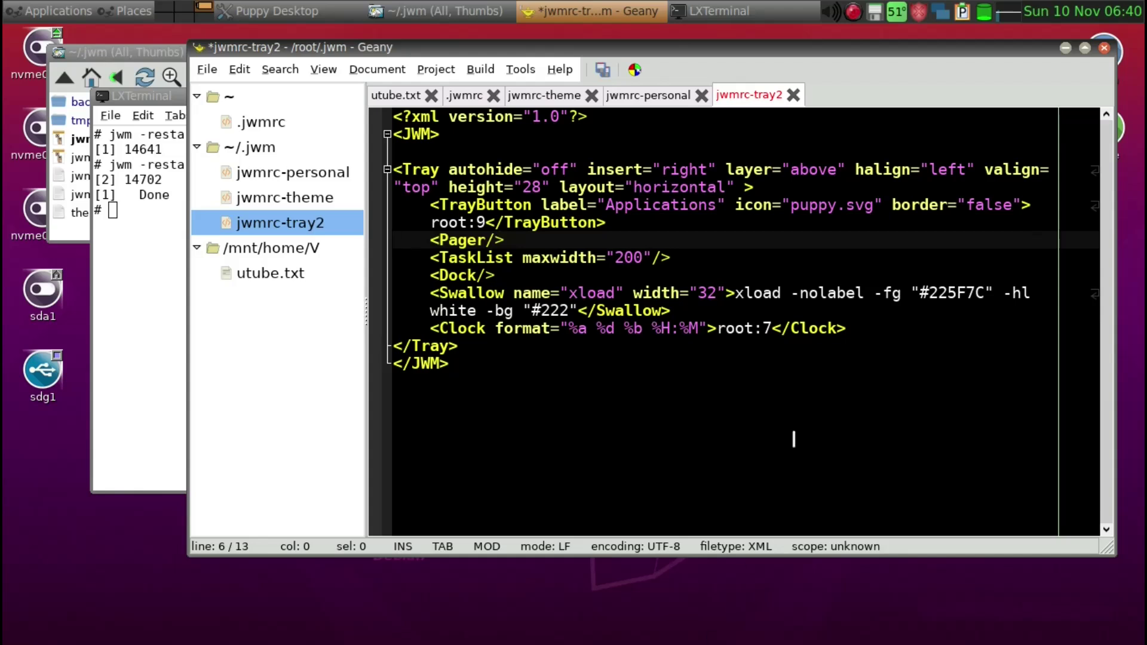
left_click(604, 69)
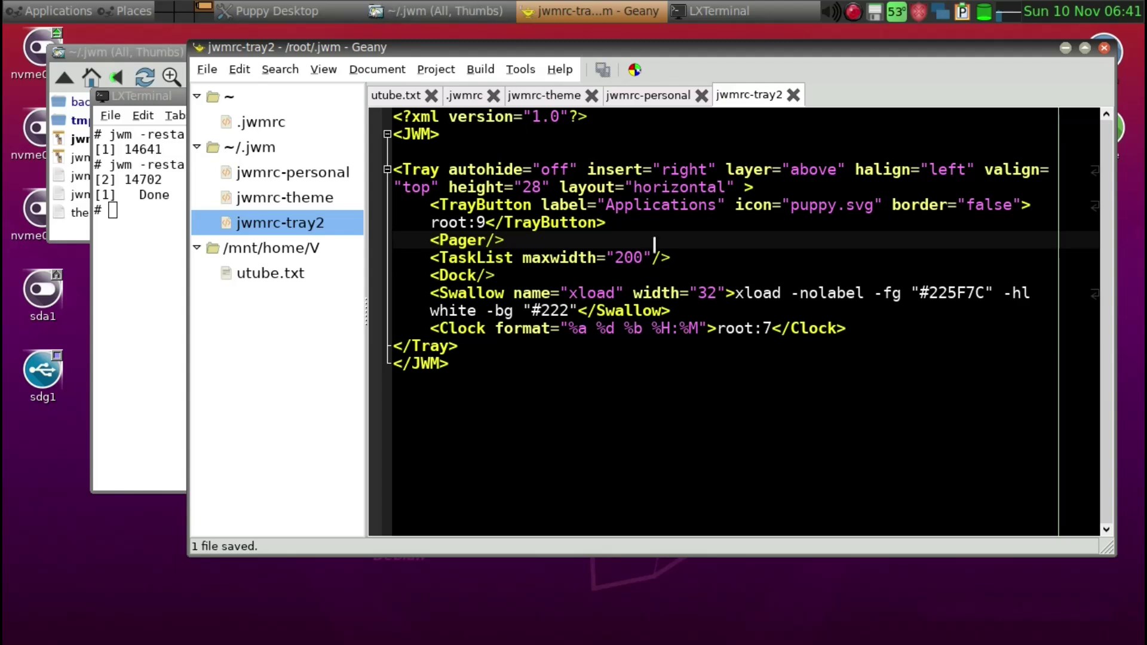
Step: Set the TaskList maxwidth value to "25" in jwmrc-tray2 and save the file
left_click(625, 258)
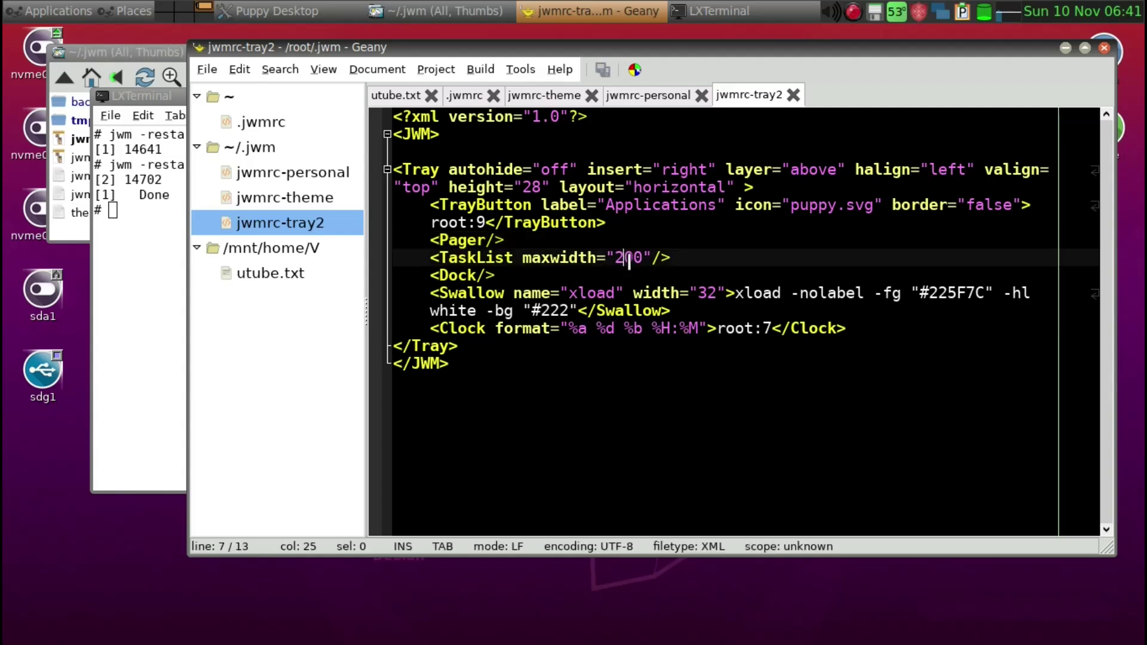
key("Delete")
key("Delete")
type("5")
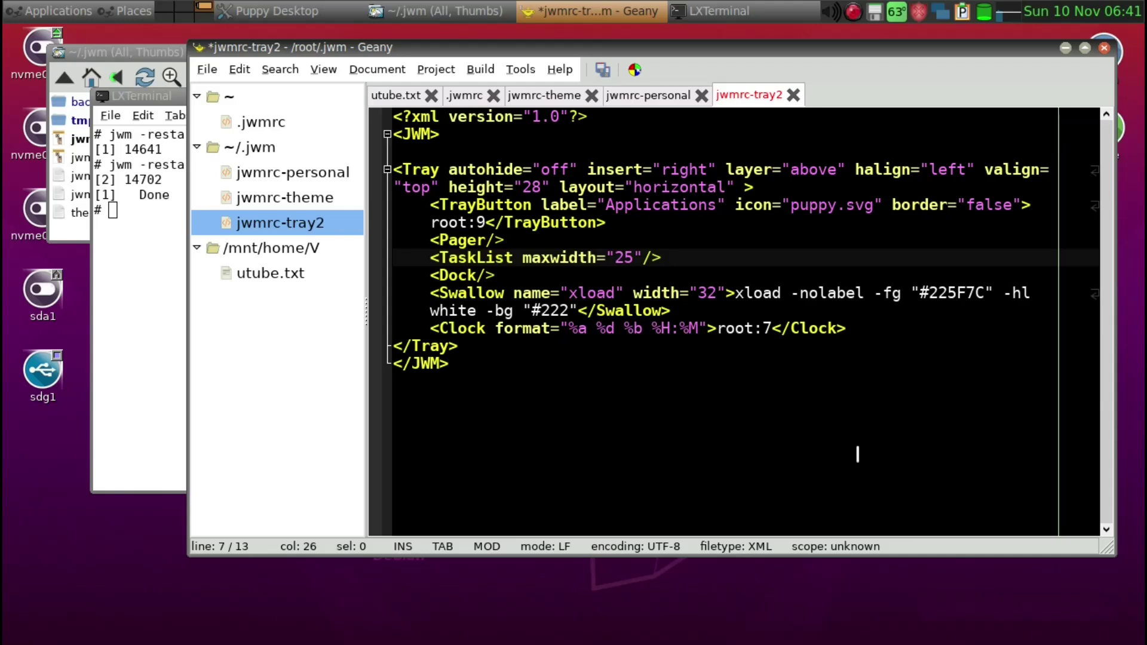
key("ctrl+s")
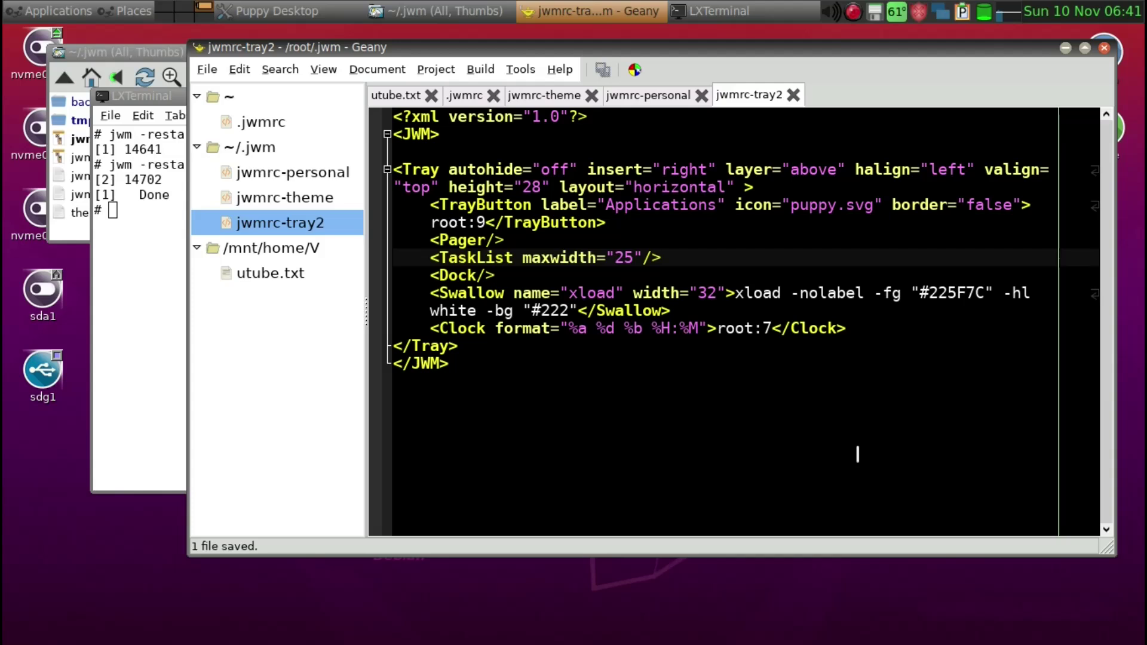
Step: Restart JWM from LXTerminal with jwm -restart & and return to jwmrc-tray2 in Geany
key("alt+Tab")
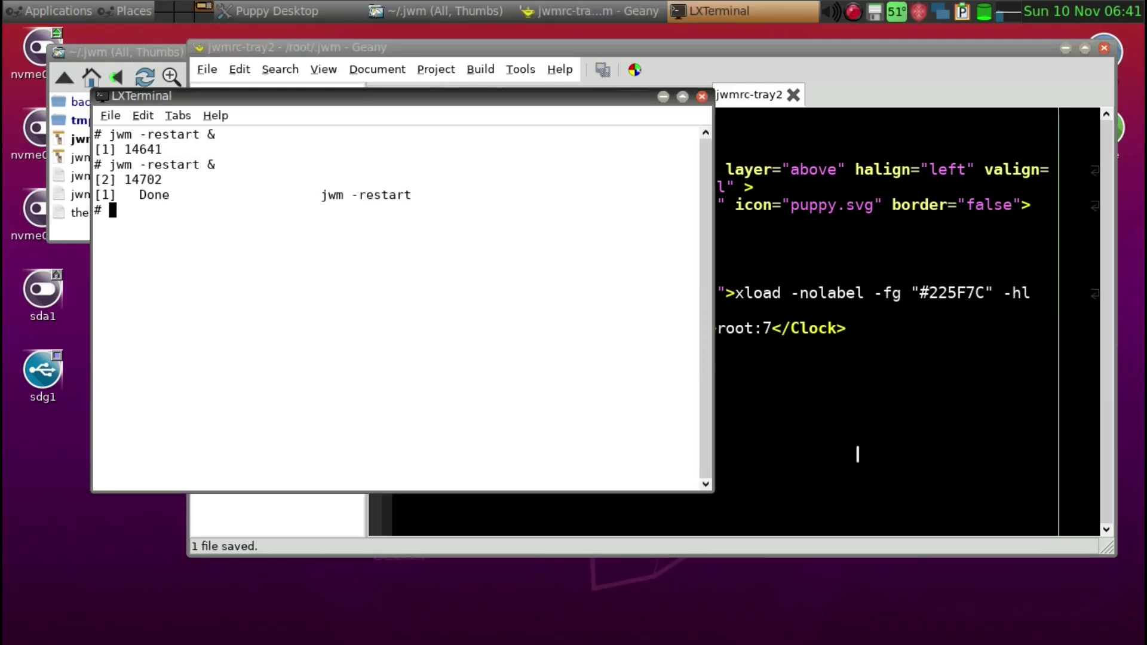
key("Up")
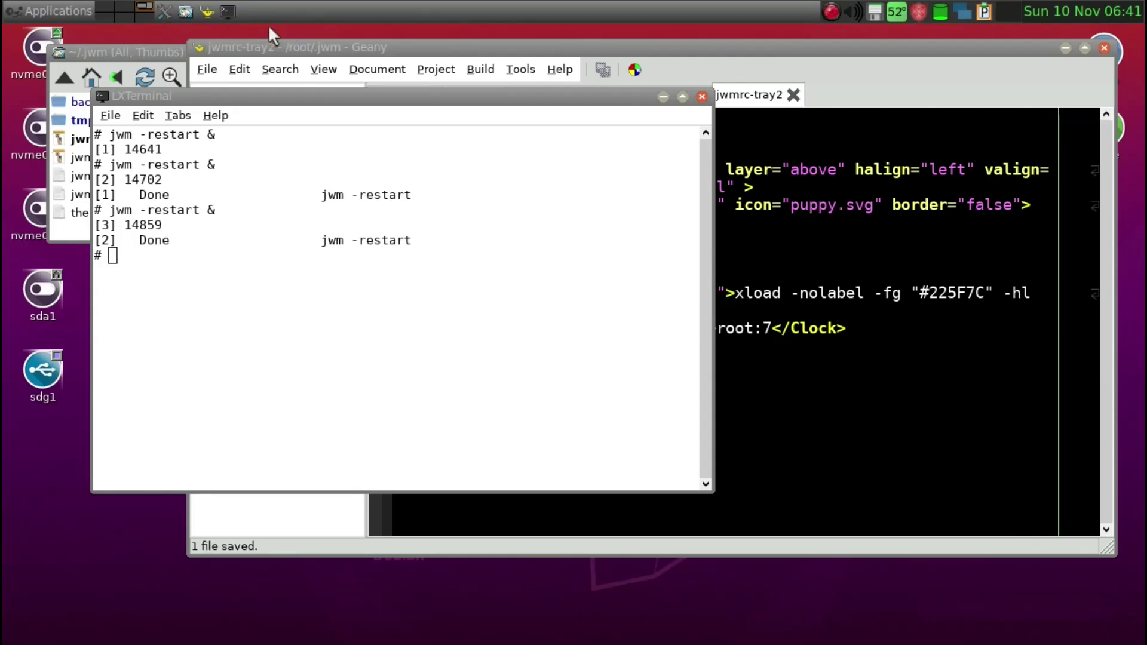
left_click(859, 477)
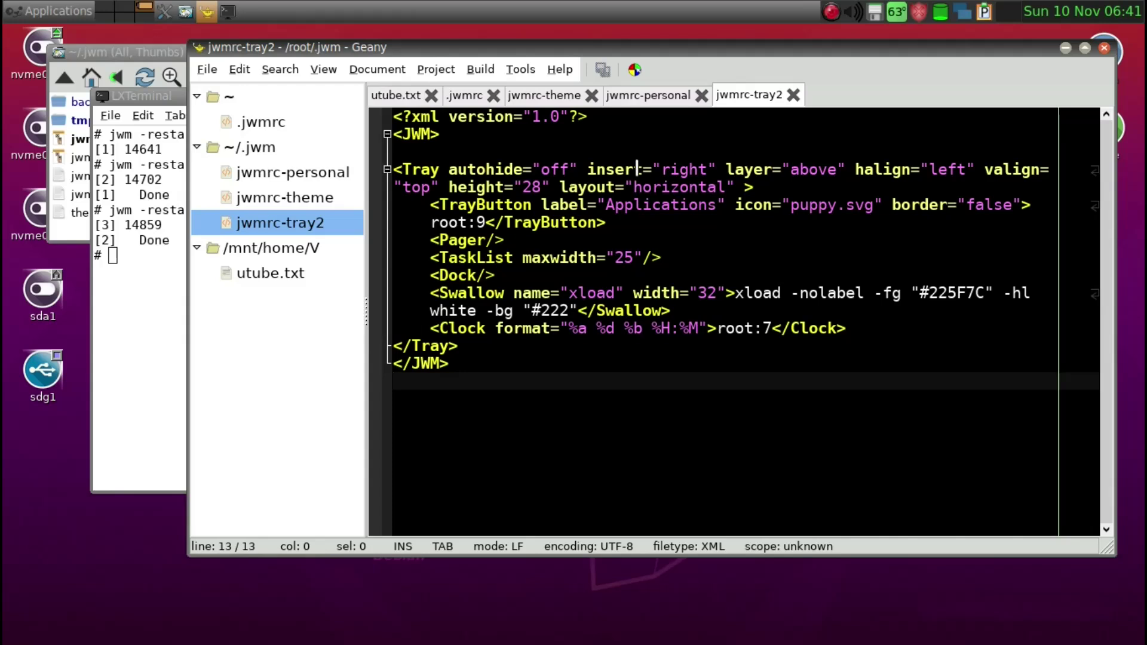
Step: Choose red #FF0000 in the Color Chooser for the xload -fg colour in the Swallow line and insert it
left_click(524, 278)
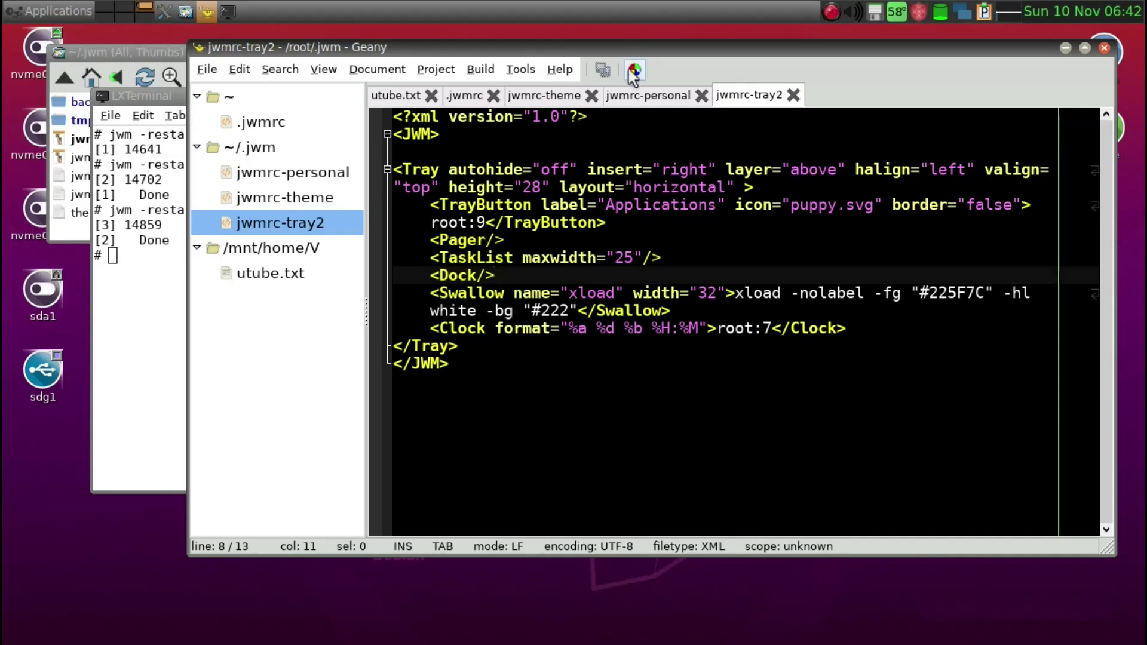
left_click(559, 292)
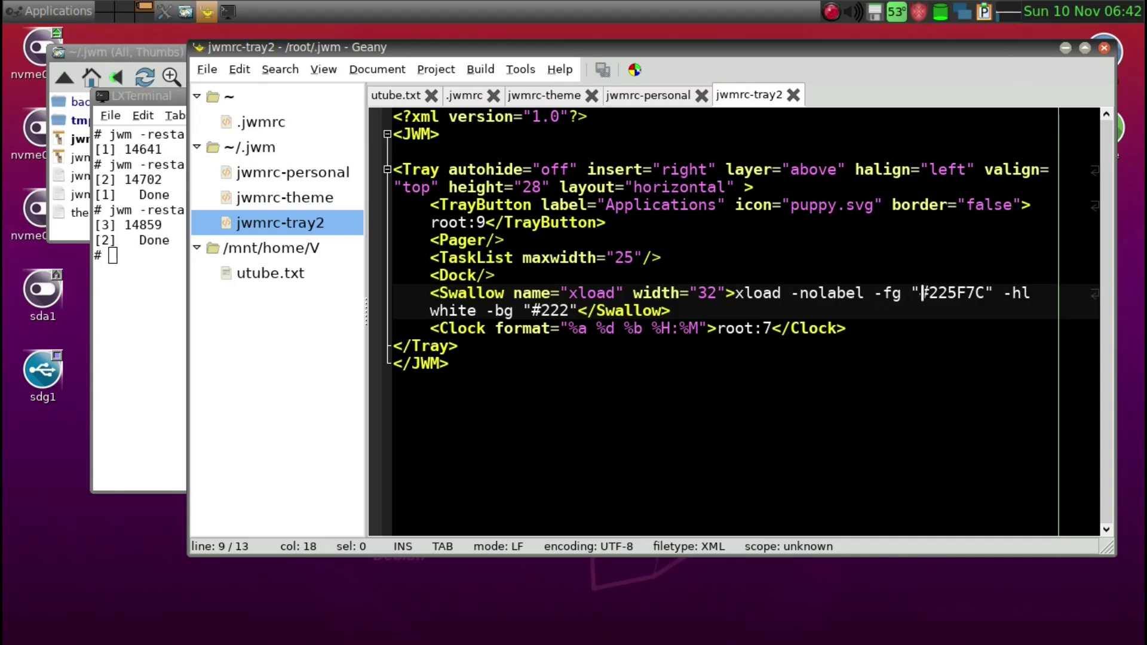
left_click_drag(922, 293, 987, 293)
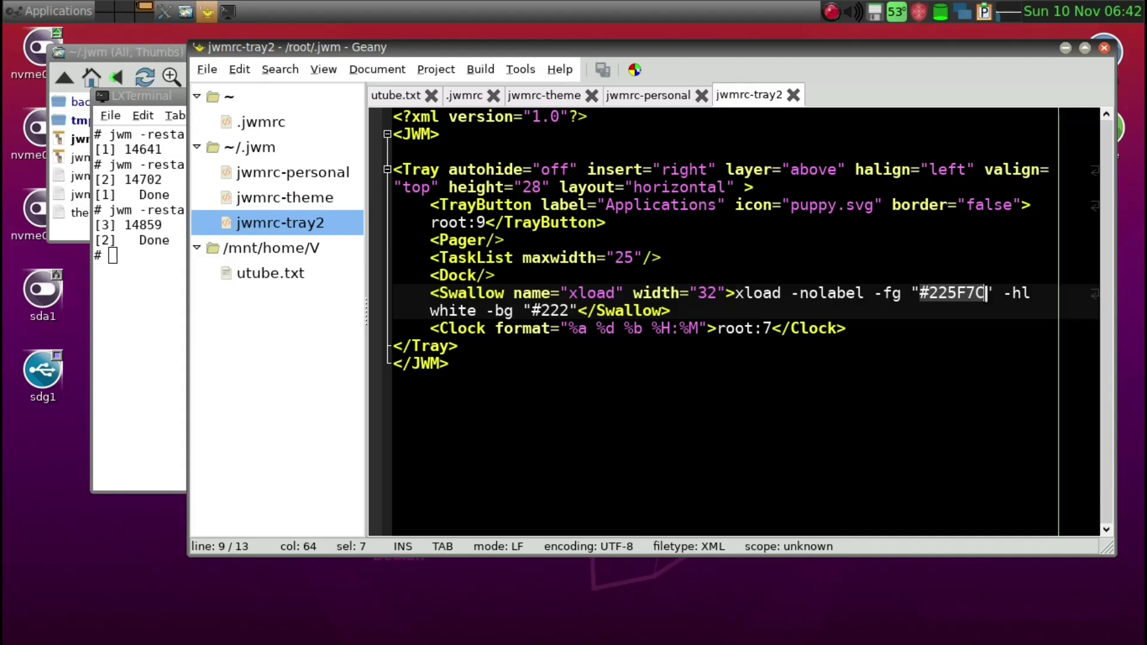
left_click(636, 71)
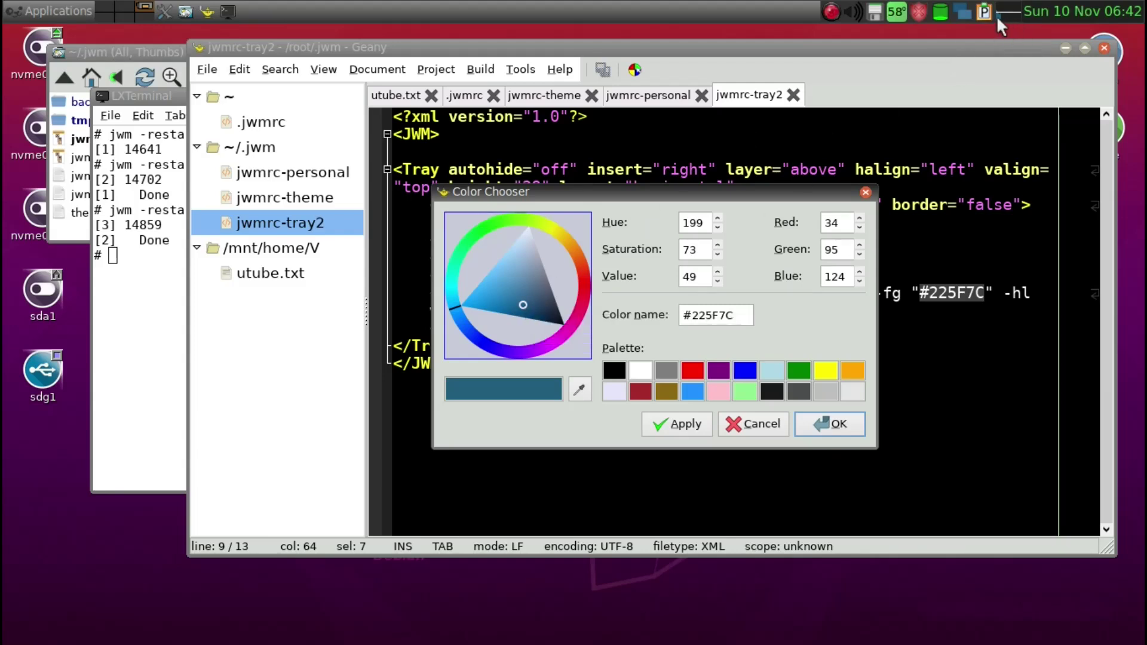
left_click(585, 290)
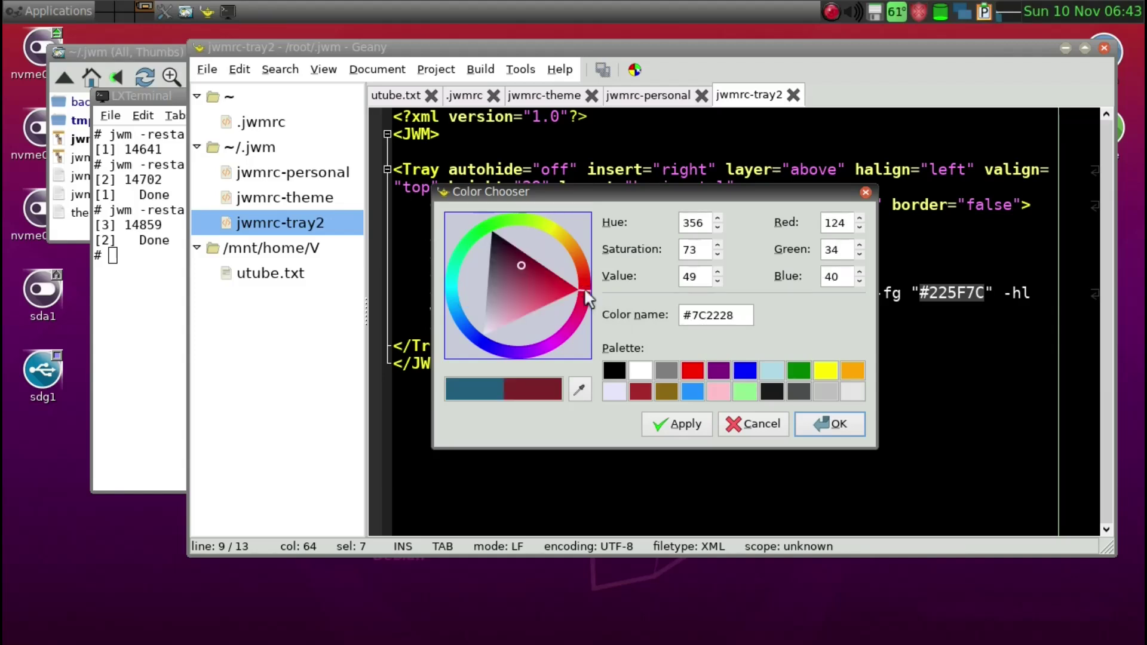
left_click(692, 369)
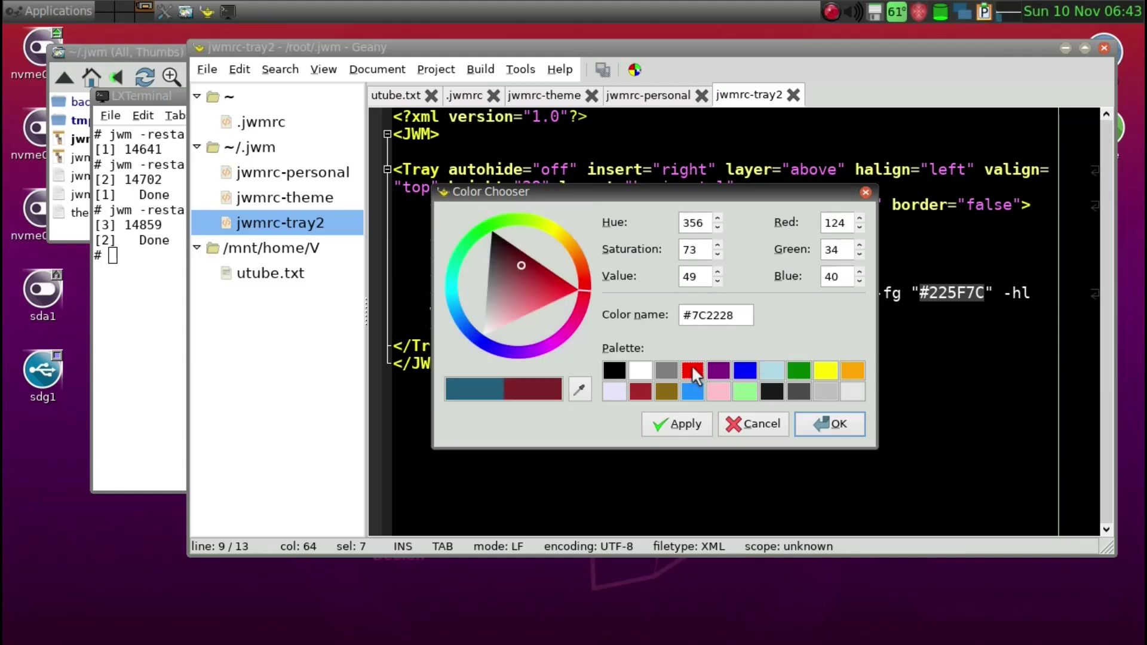
left_click(693, 370)
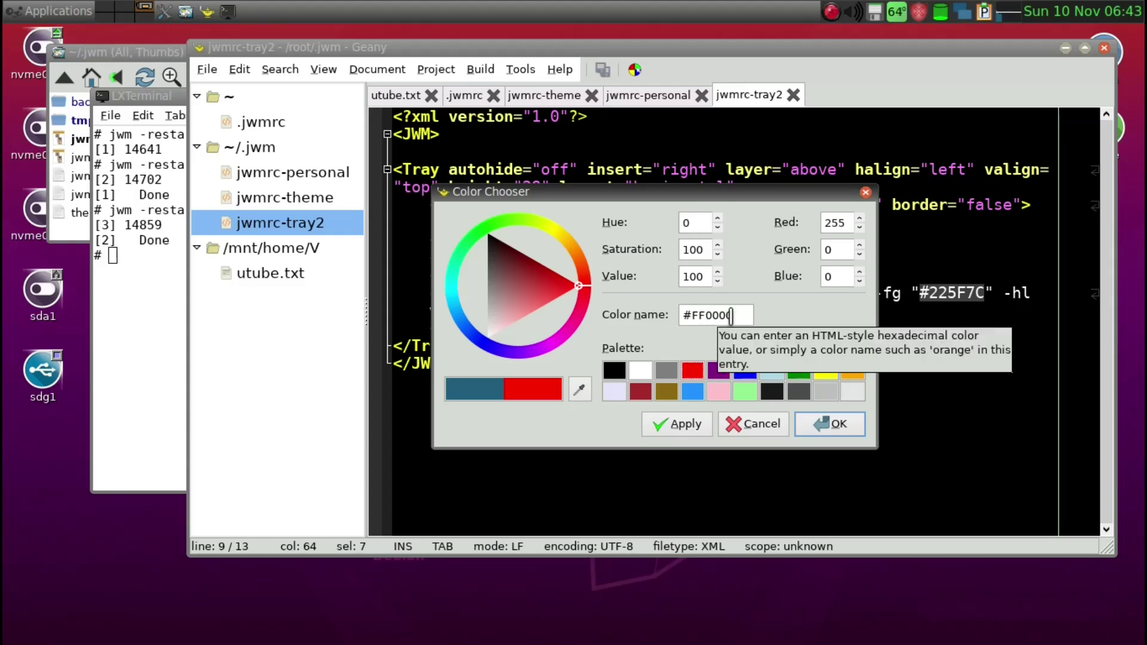
left_click(683, 425)
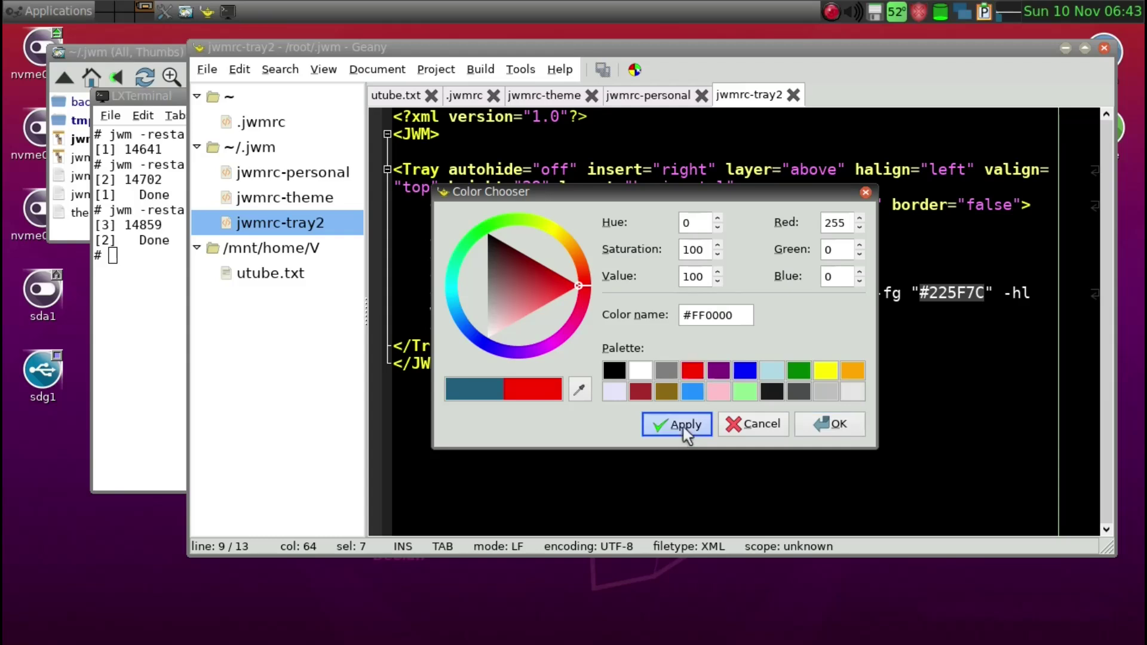
left_click(826, 425)
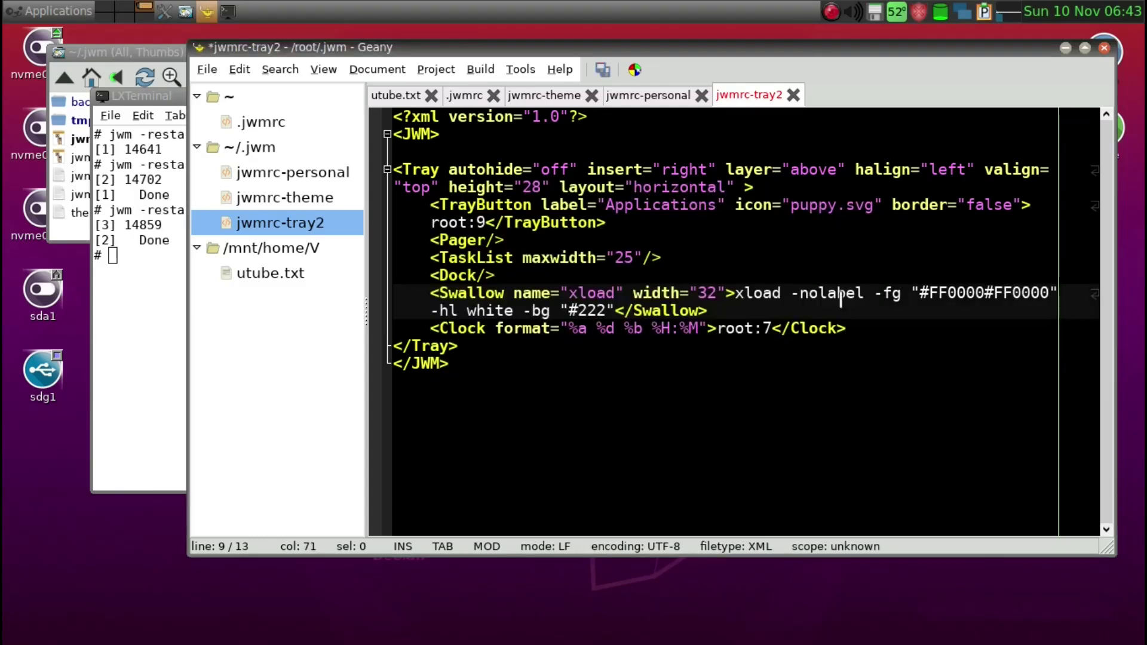
Step: Remove the duplicate #FF0000 from the xload -fg value so it reads "#FF0000", and save jwmrc-tray2
key("End")
left_click(986, 294)
key("Delete")
key("Delete")
key("Delete")
key("Delete")
key("Delete")
key("Delete")
key("Delete")
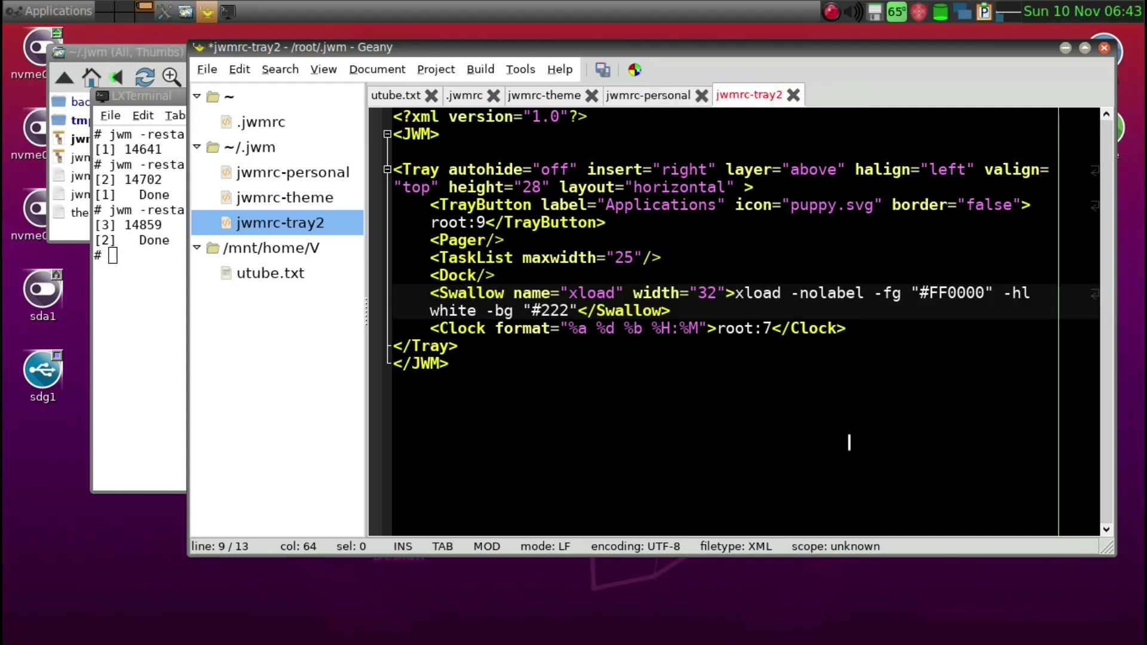
key("ctrl+s")
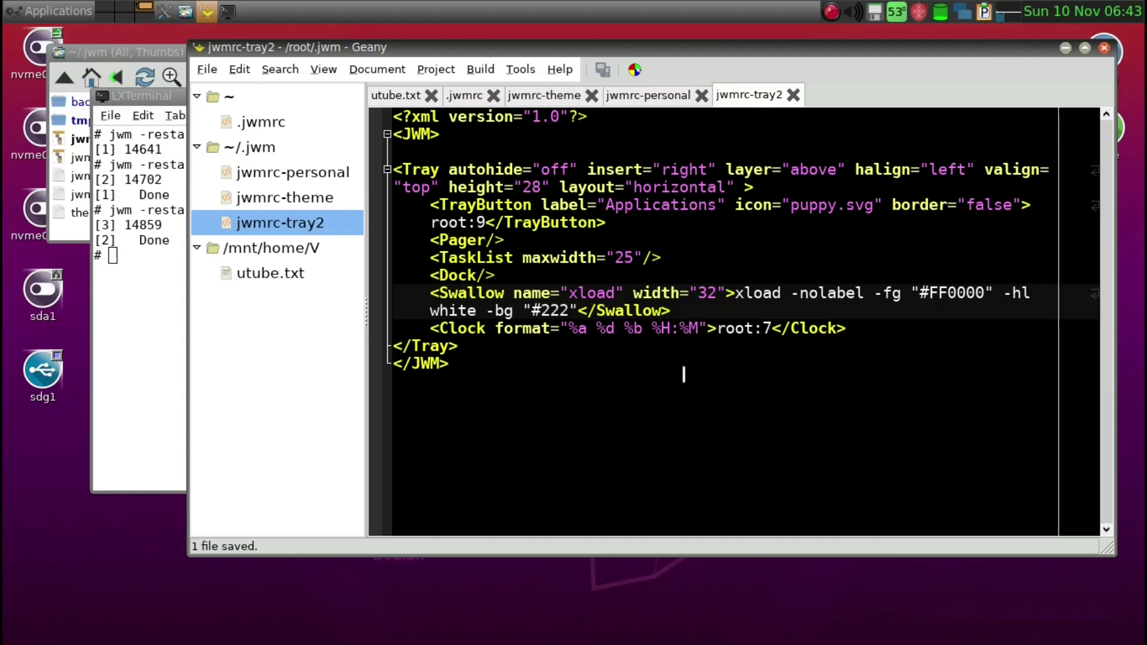
Step: Switch to LXTerminal, restart JWM with jwm -restart &, and return to jwmrc-tray2 in Geany
key("alt+Tab")
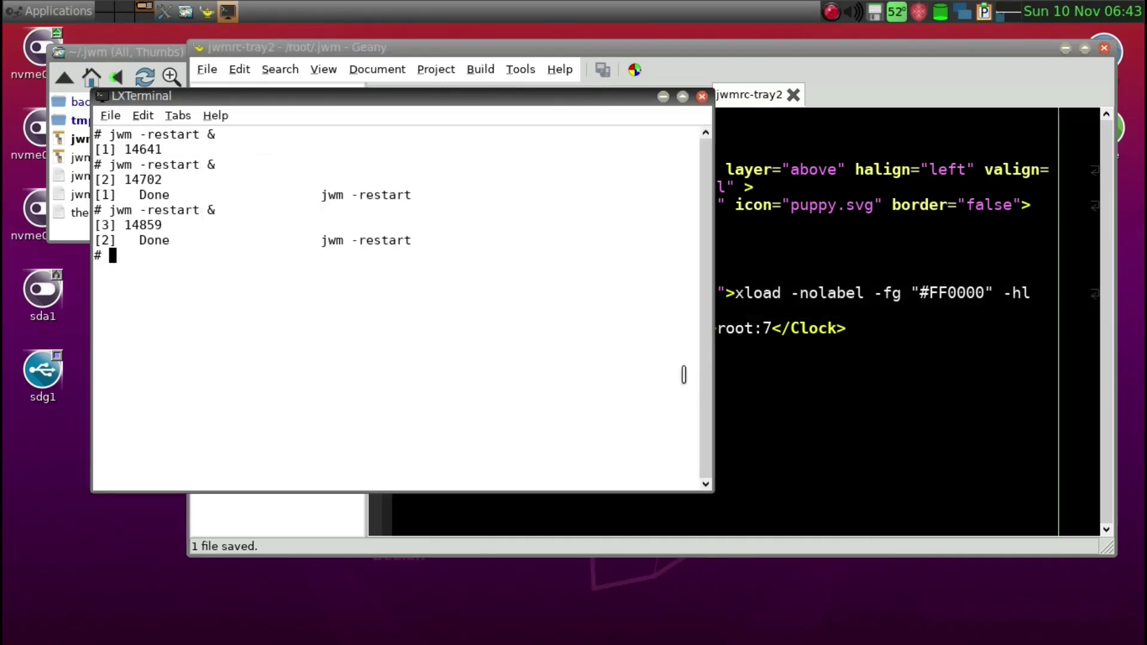
key("Up")
key("Return")
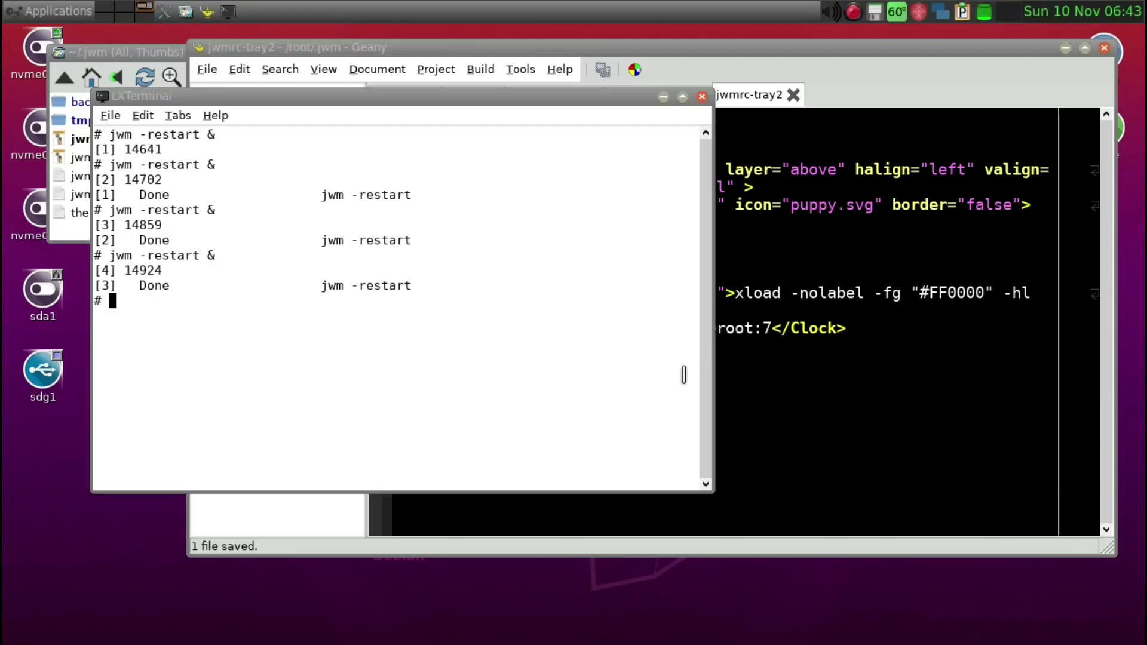
left_click(912, 392)
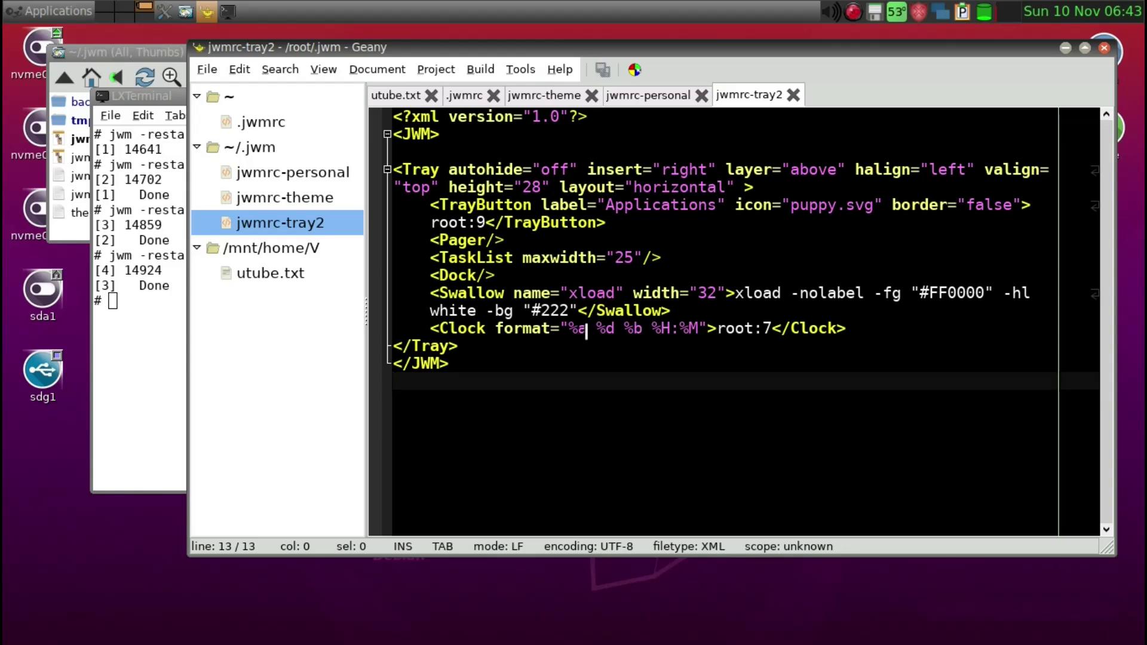
Step: Change the date part of the Clock format to "%a - %b, %d |", keeping the time codes after it
left_click(596, 328)
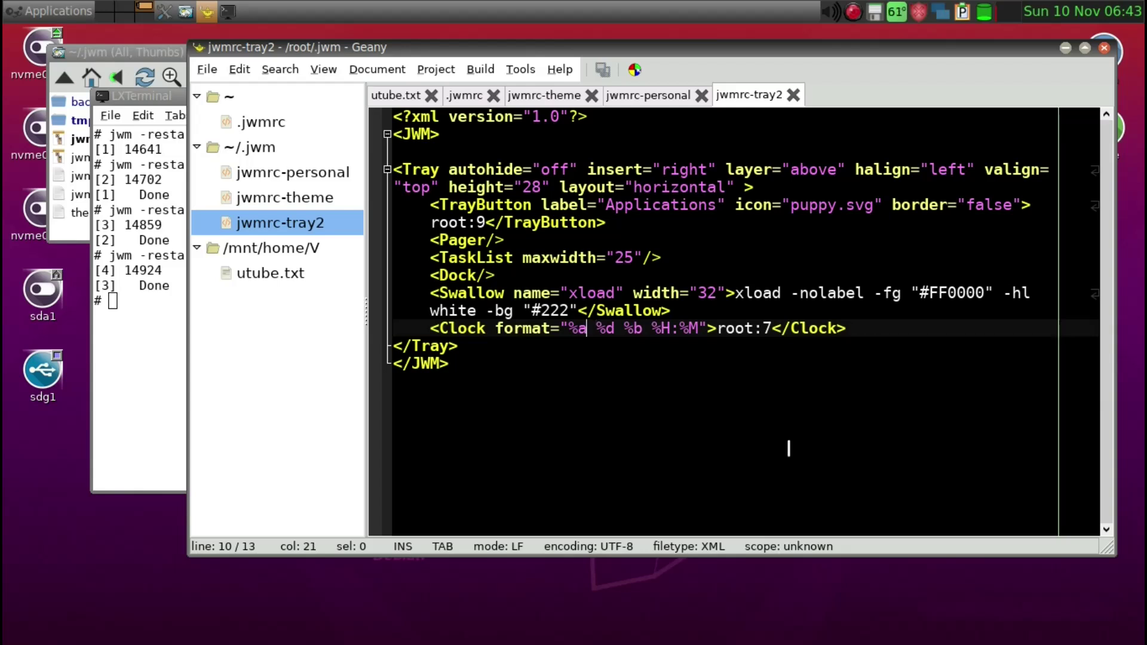
type("-")
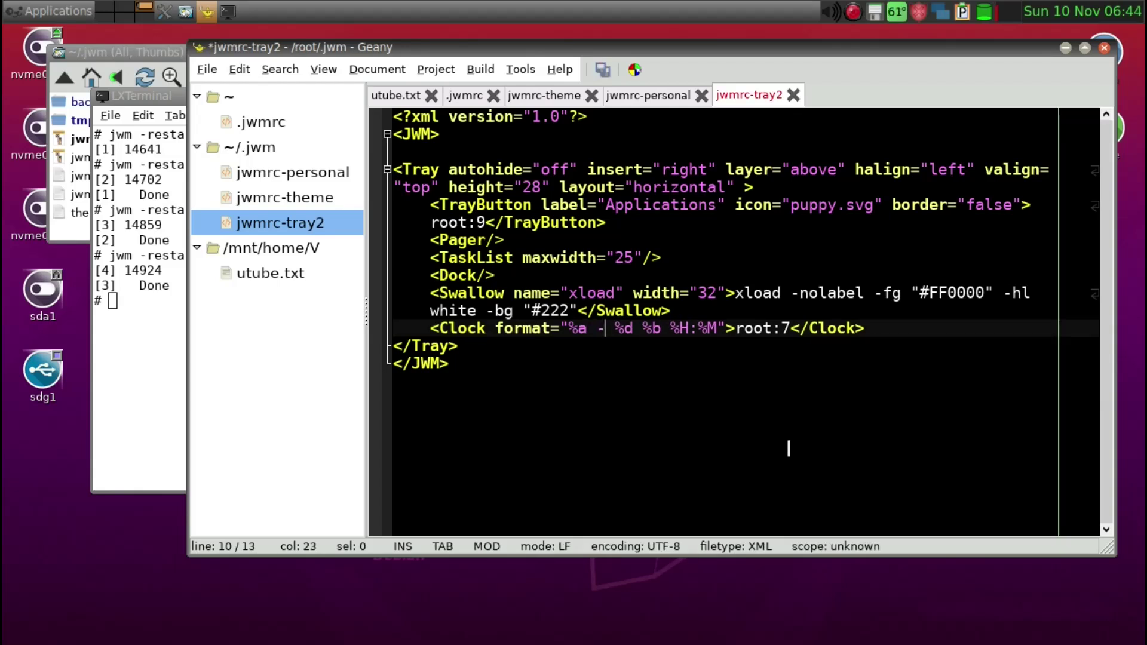
type(" %b")
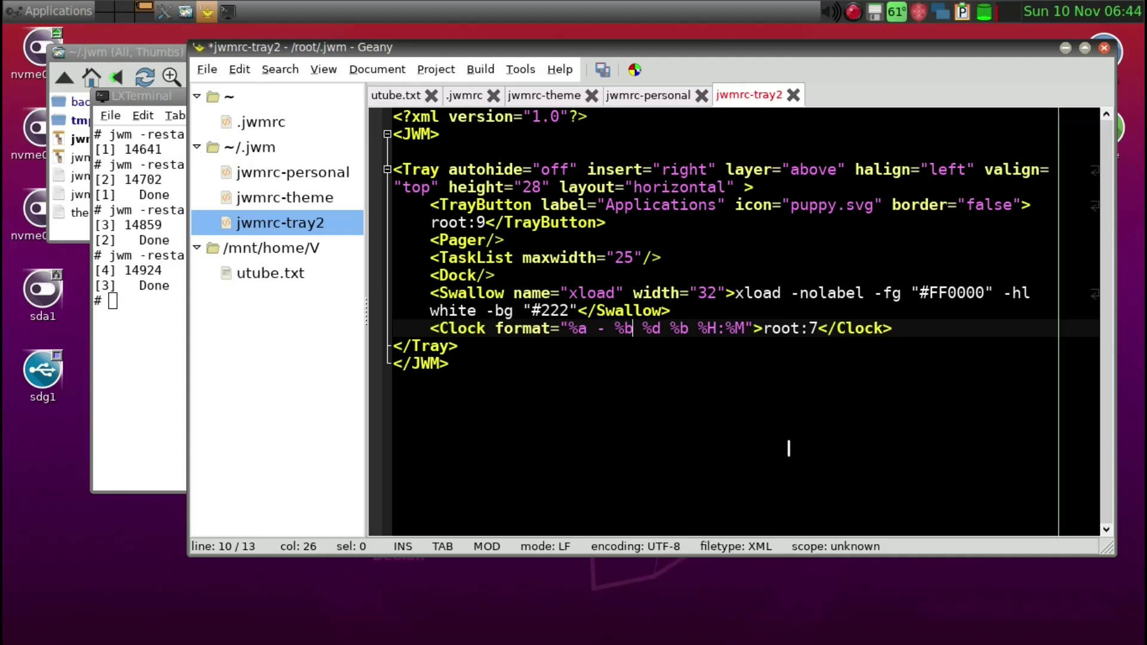
type(",")
key("Right")
key("Right")
key("Right")
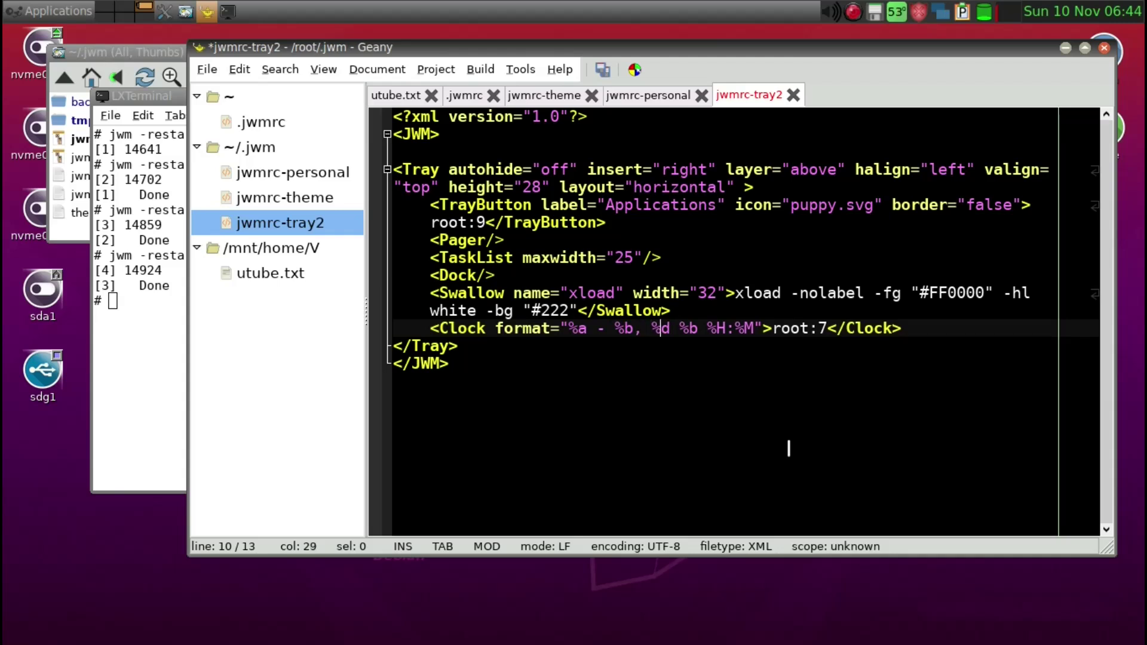
key("Delete")
key("Delete")
key("Delete")
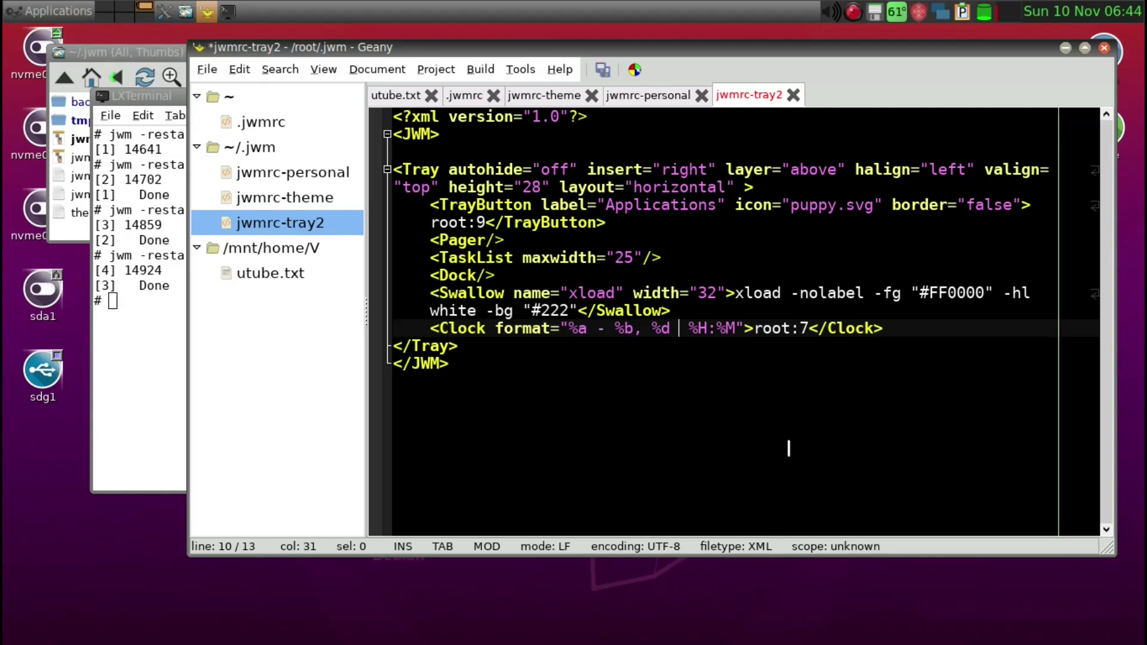
type("|")
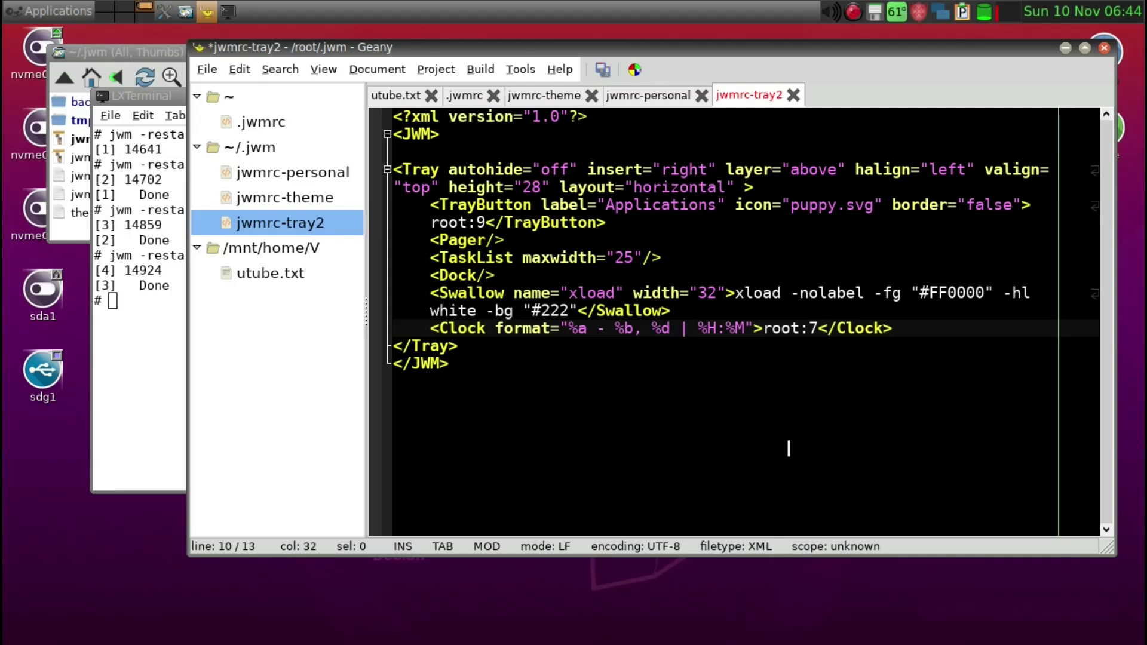
Step: Change the time part of the Clock format to %l:%M%p and save jwmrc-tray2
key("Right")
key("Right")
key("Delete")
type("l")
key("Right")
key("Right")
key("Right")
type("%p")
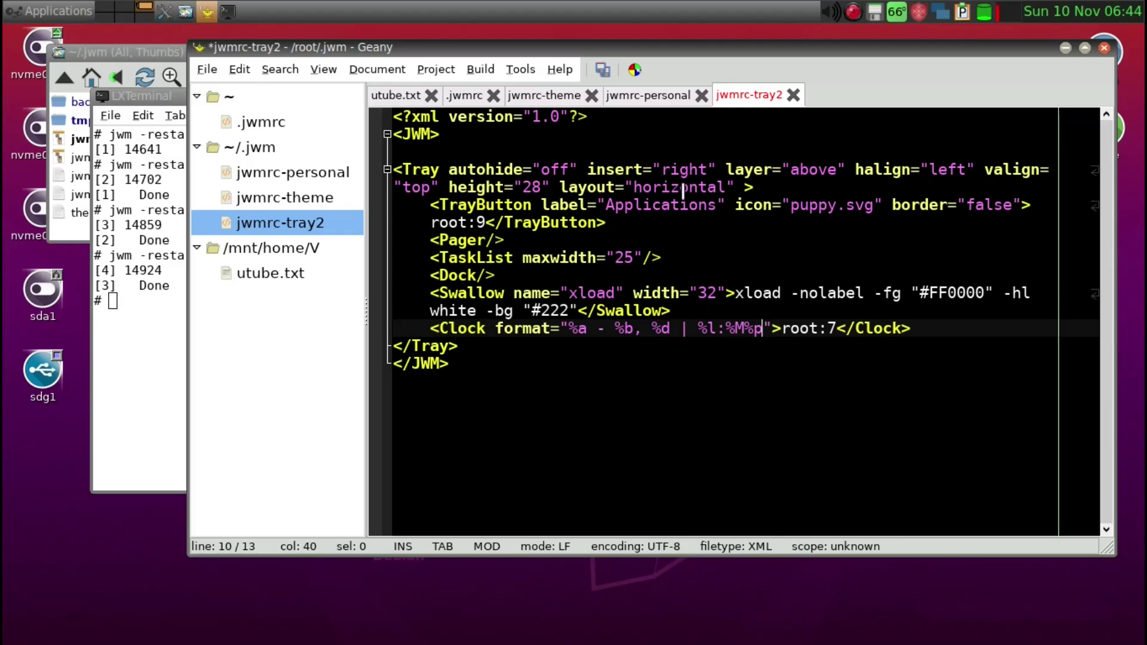
key("ctrl+s")
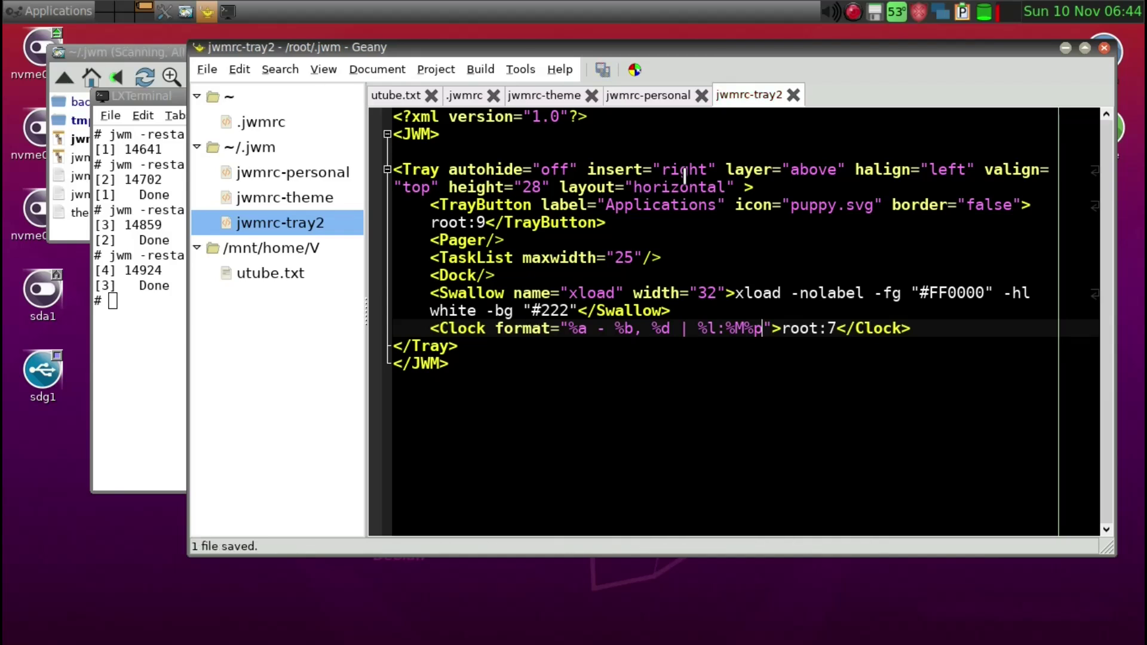
Step: Restart JWM from LXTerminal with jwm -restart & and check the tray clock
key("alt+Tab")
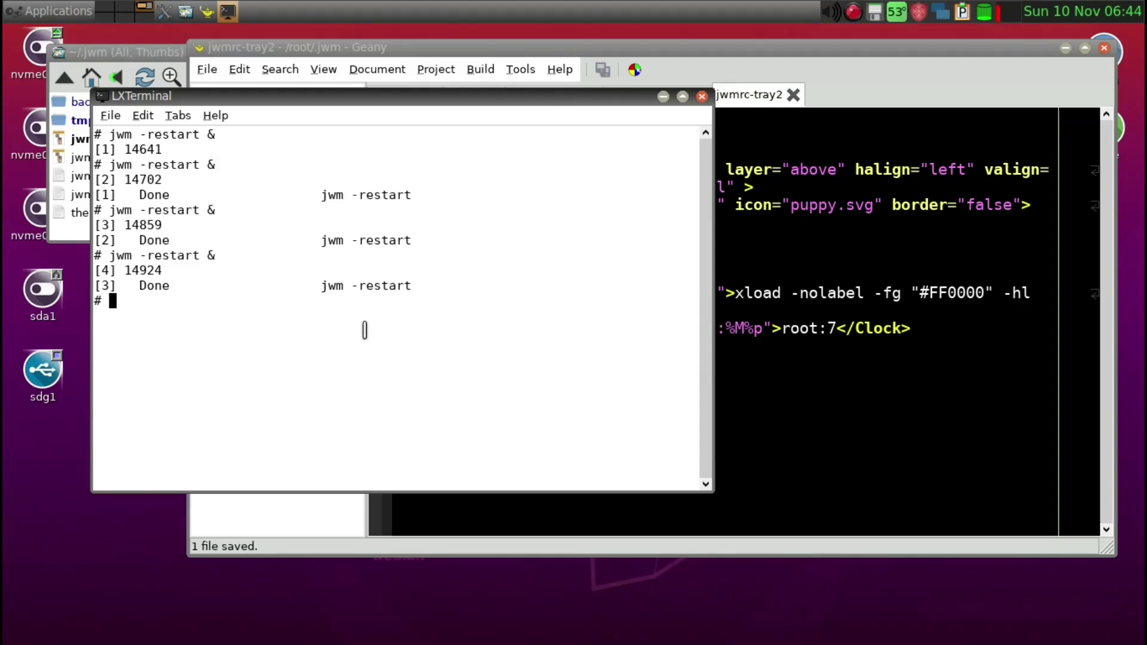
key("Up")
key("Return")
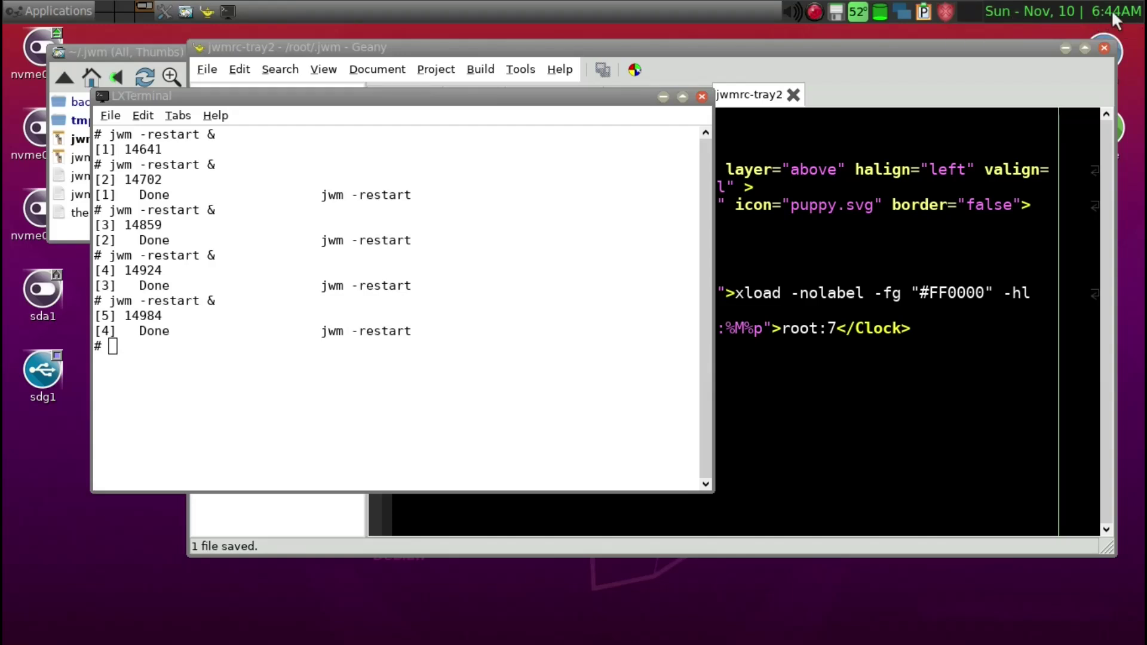
mouse_move(1112, 9)
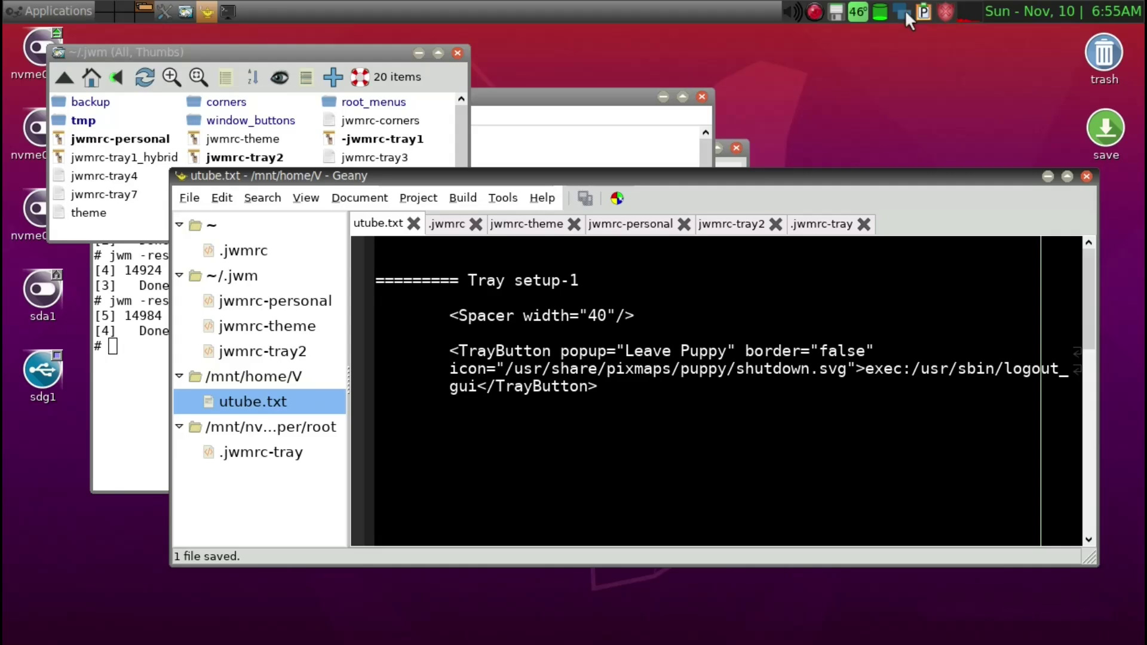
Step: Copy the <Spacer width="40"/> line from utube.txt onto a new line above the Applications TrayButton in jwmrc-tray2
left_click(647, 316)
left_click_drag(647, 315, 365, 313)
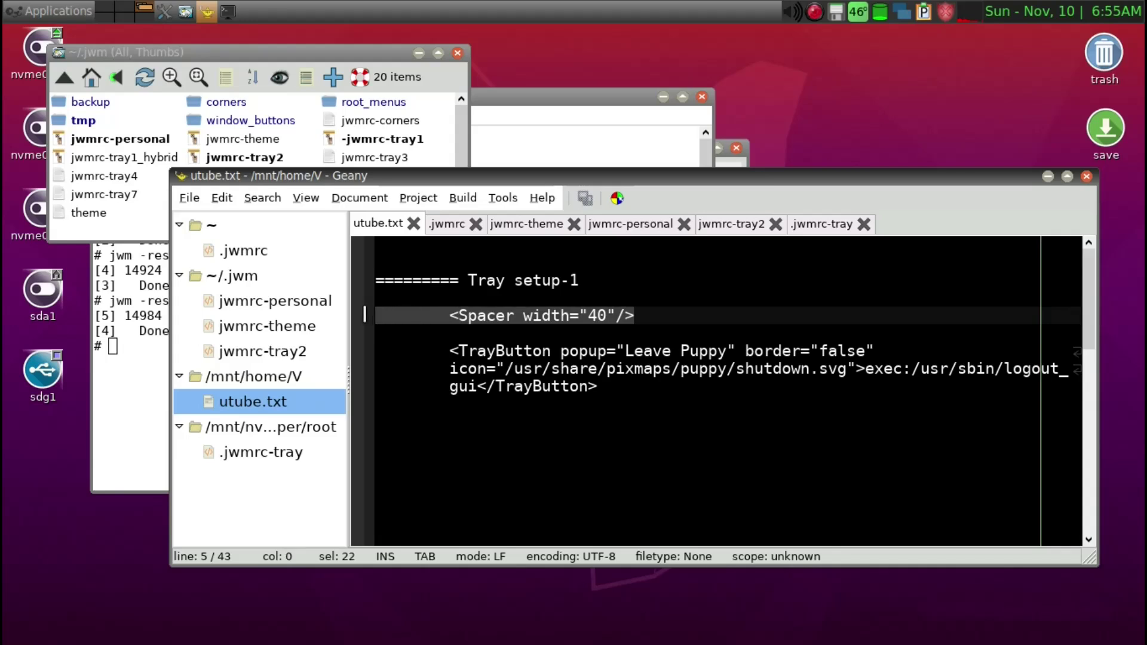
right_click(589, 311)
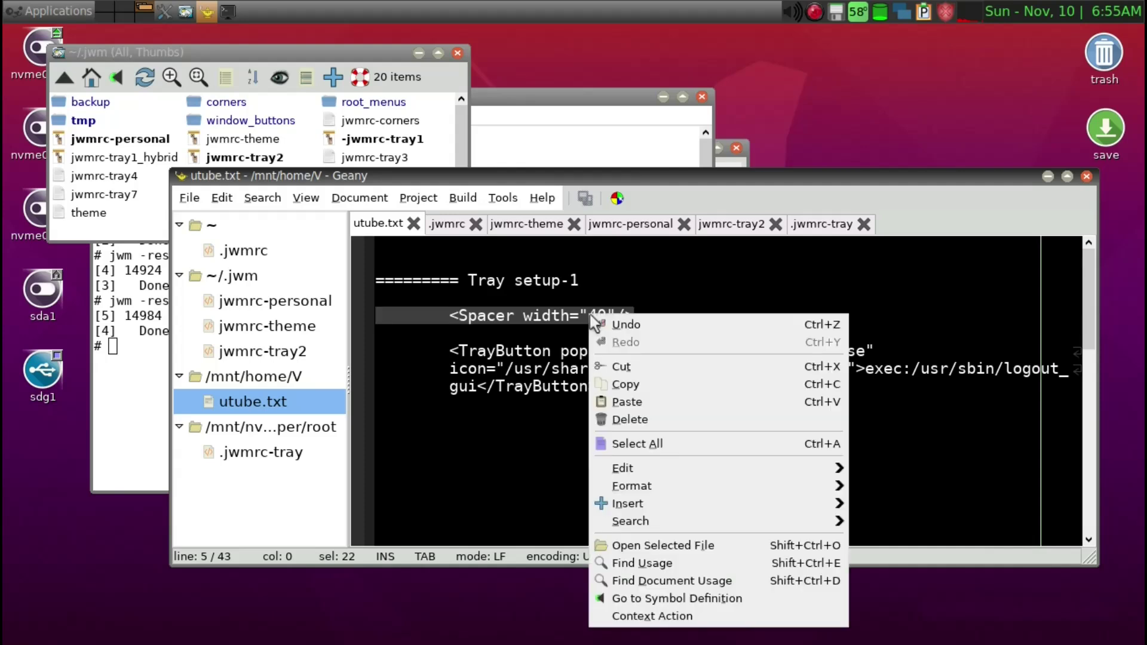
left_click(615, 385)
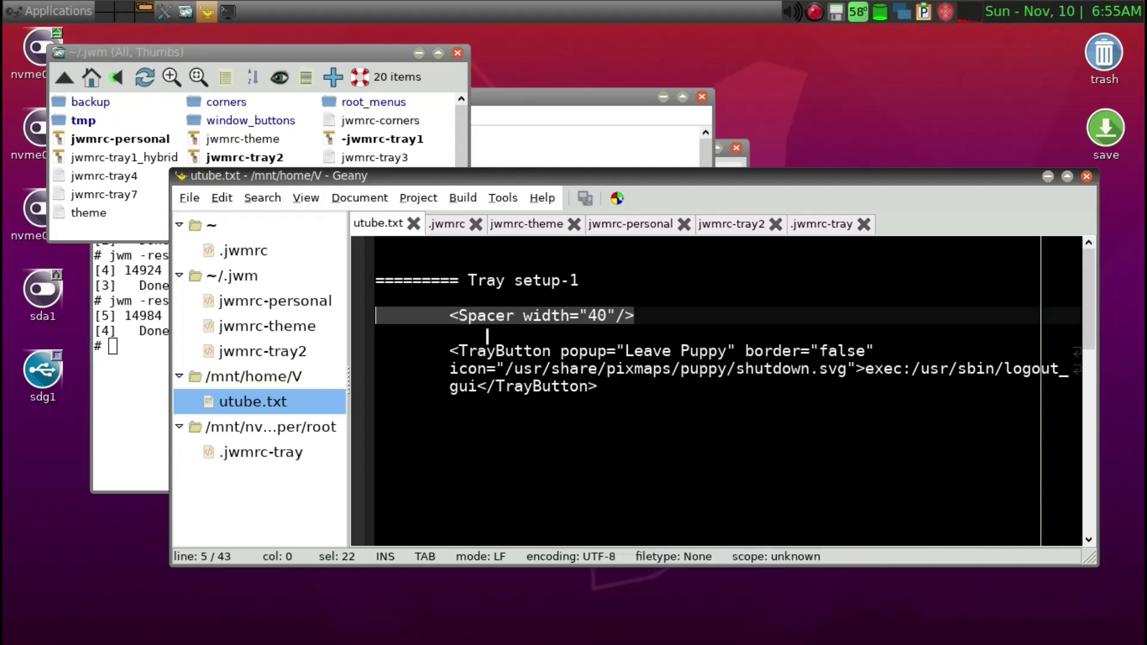
left_click(292, 351)
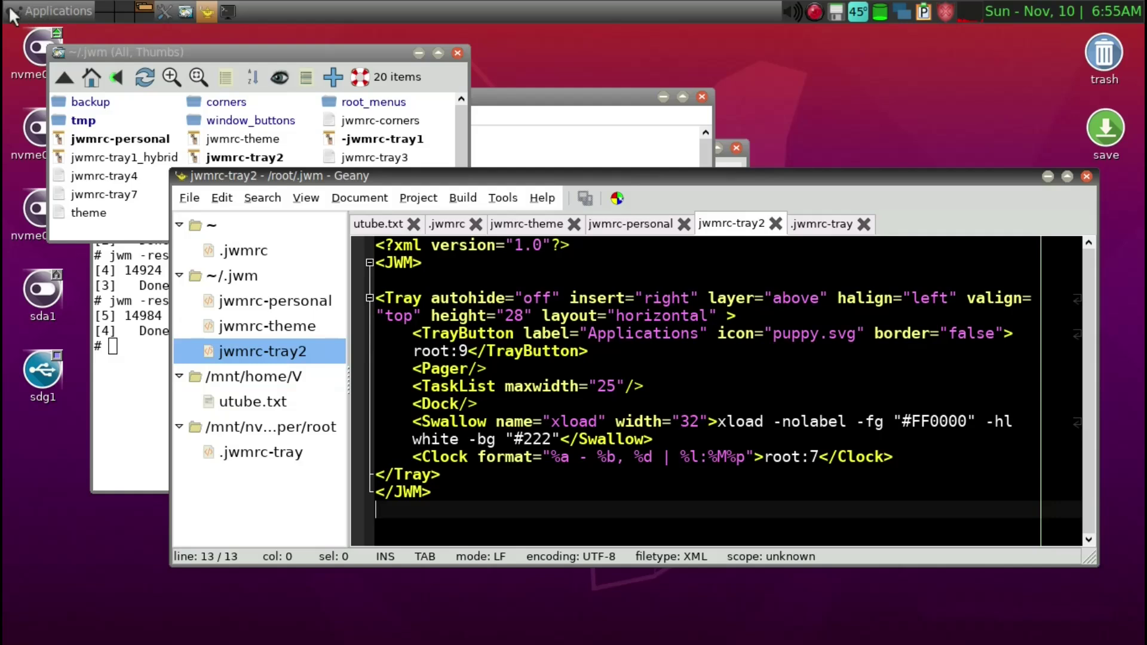
left_click(772, 318)
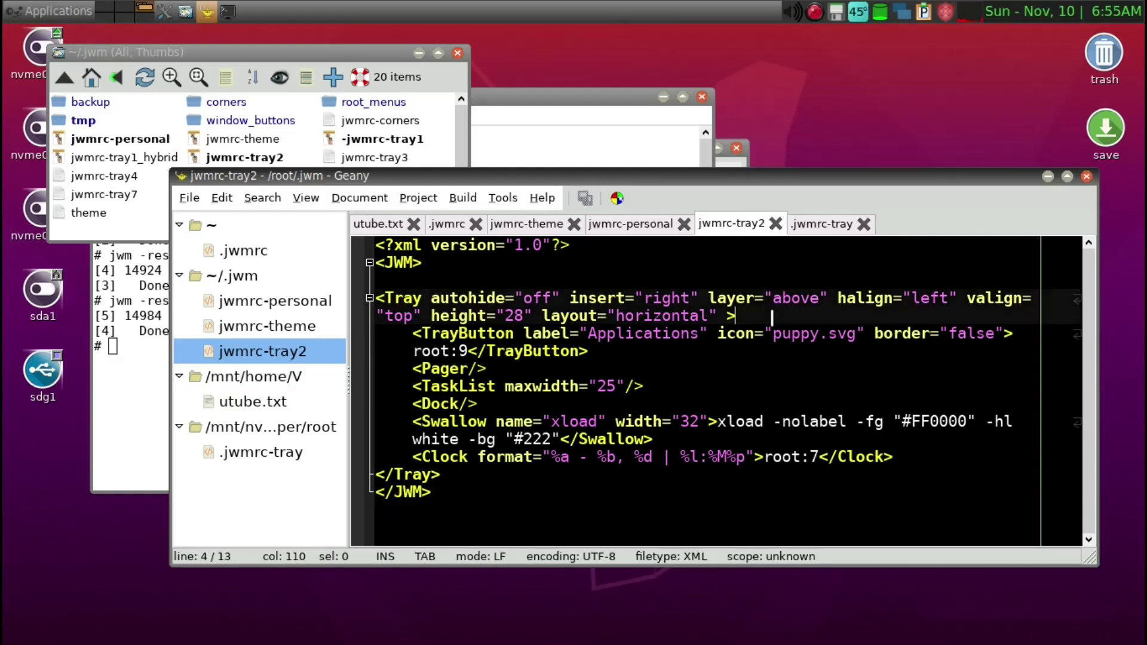
key("Return")
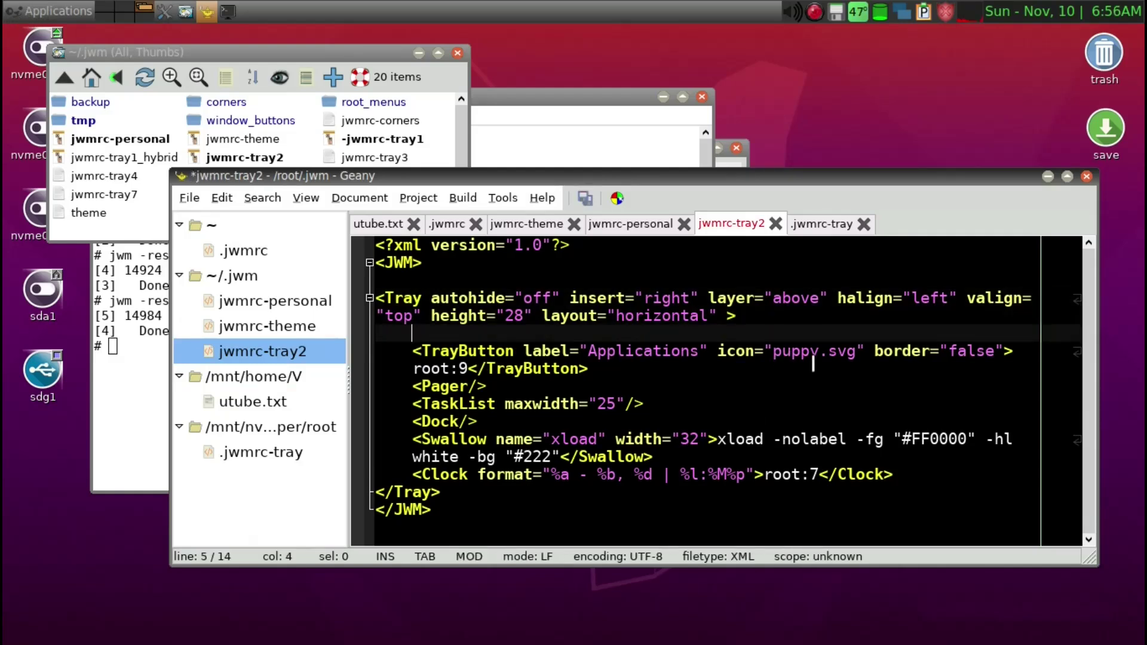
key("ctrl+v")
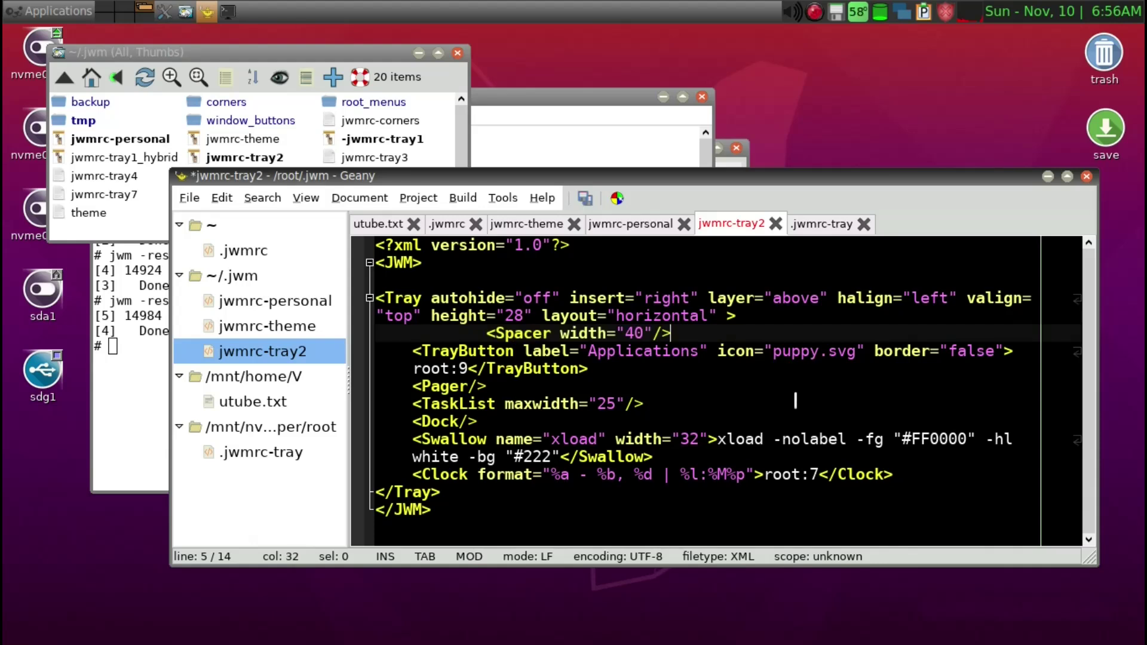
Step: Reduce the indentation of the Spacer line to align it with the TrayButton line below
key("Left")
key("Left")
key("Left")
left_click(417, 332)
key("shift+Tab")
key("shift+Tab")
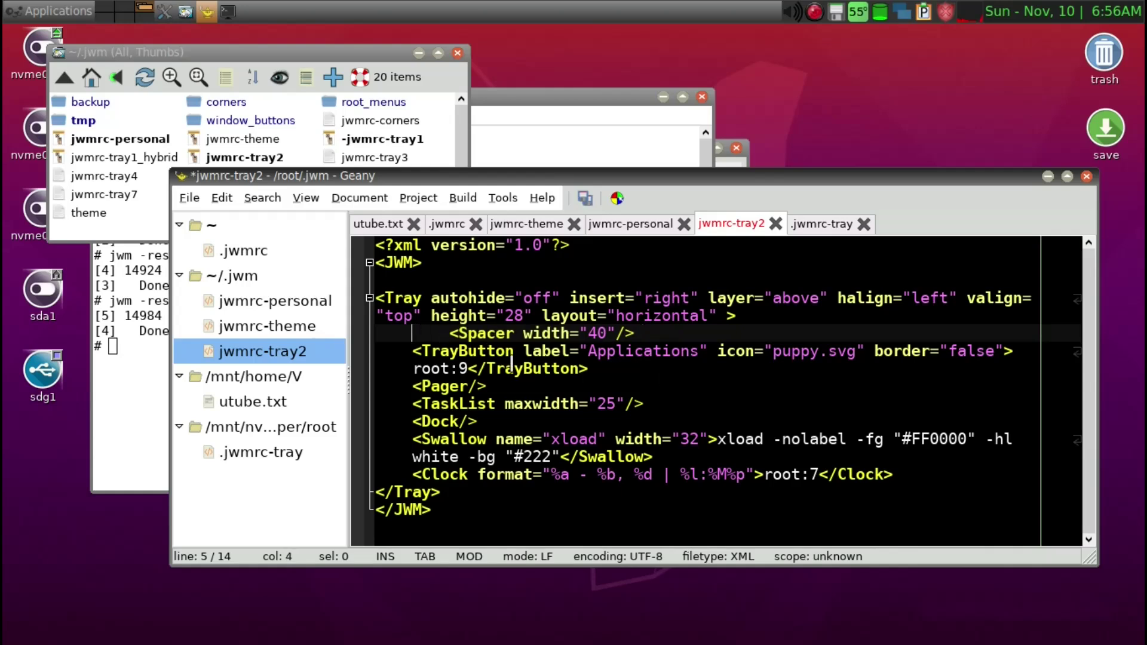
Step: Copy the <Spacer width="40"/> line to a new line below the Clock entry, align its indentation, and save jwmrc-tray2
left_click_drag(620, 336, 366, 334)
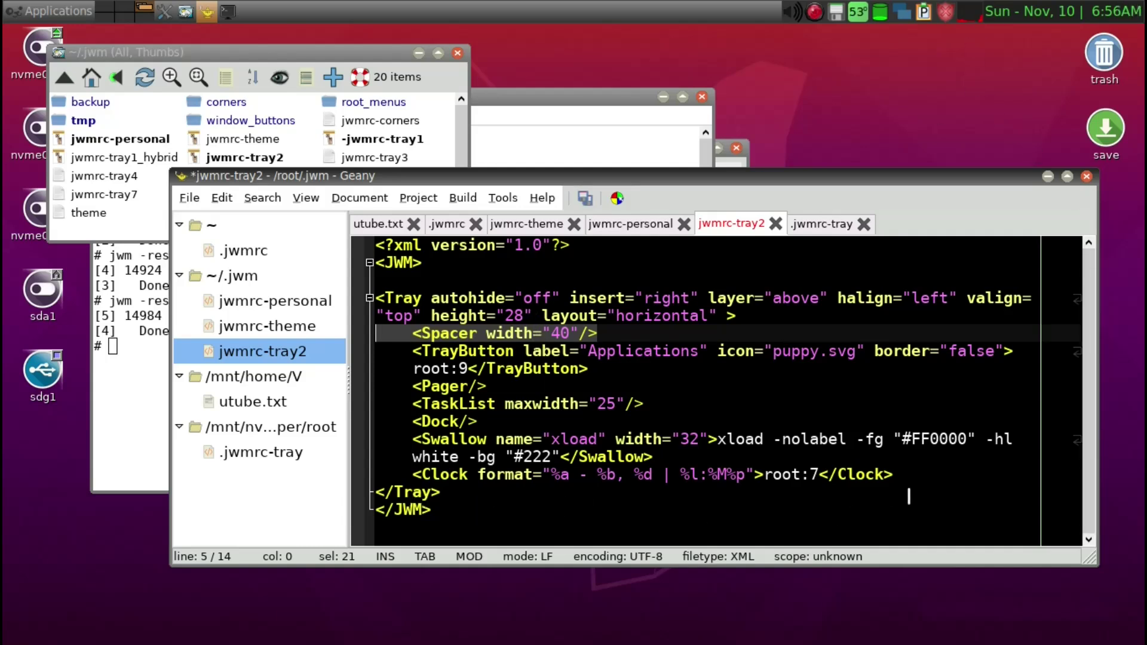
left_click(920, 472)
key("Return")
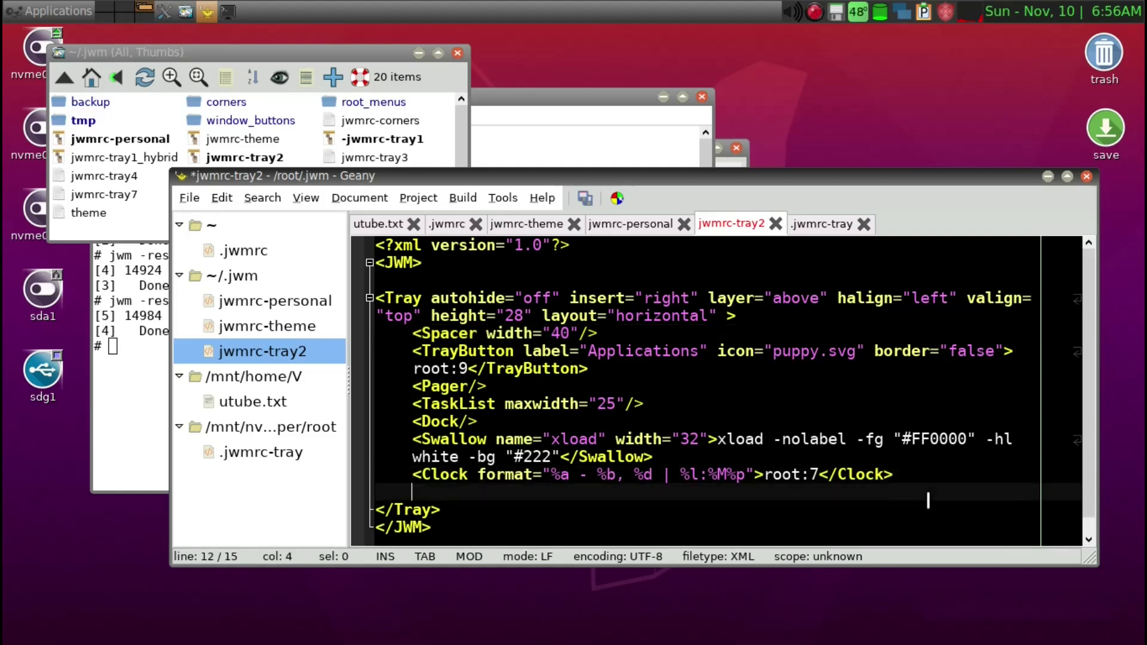
key("ctrl+v")
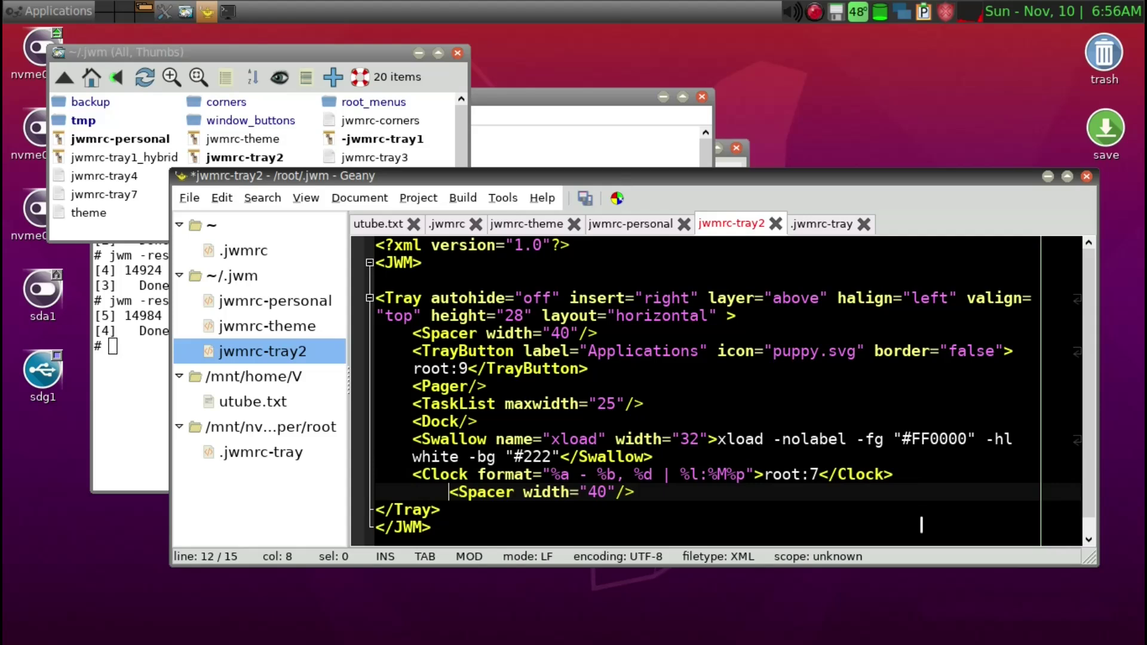
key("Home")
key("BackSpace")
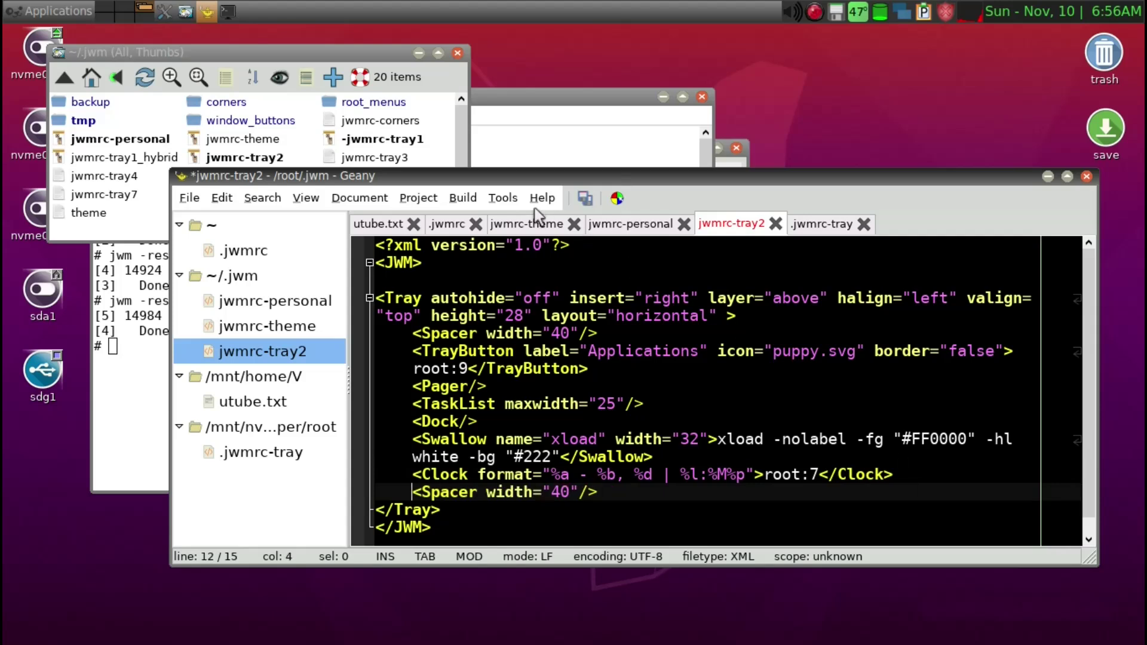
left_click(588, 198)
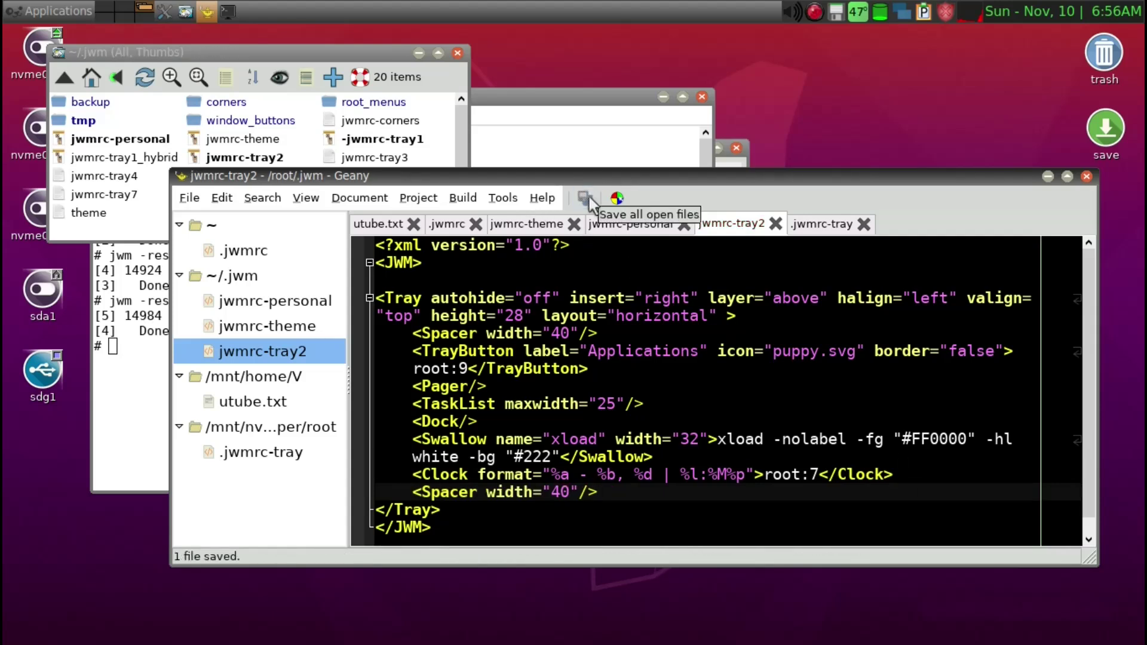
Step: Restart JWM from LXTerminal with jwm -restart & and return to jwmrc-tray2 in Geany
key("alt+Tab")
key("alt+Tab")
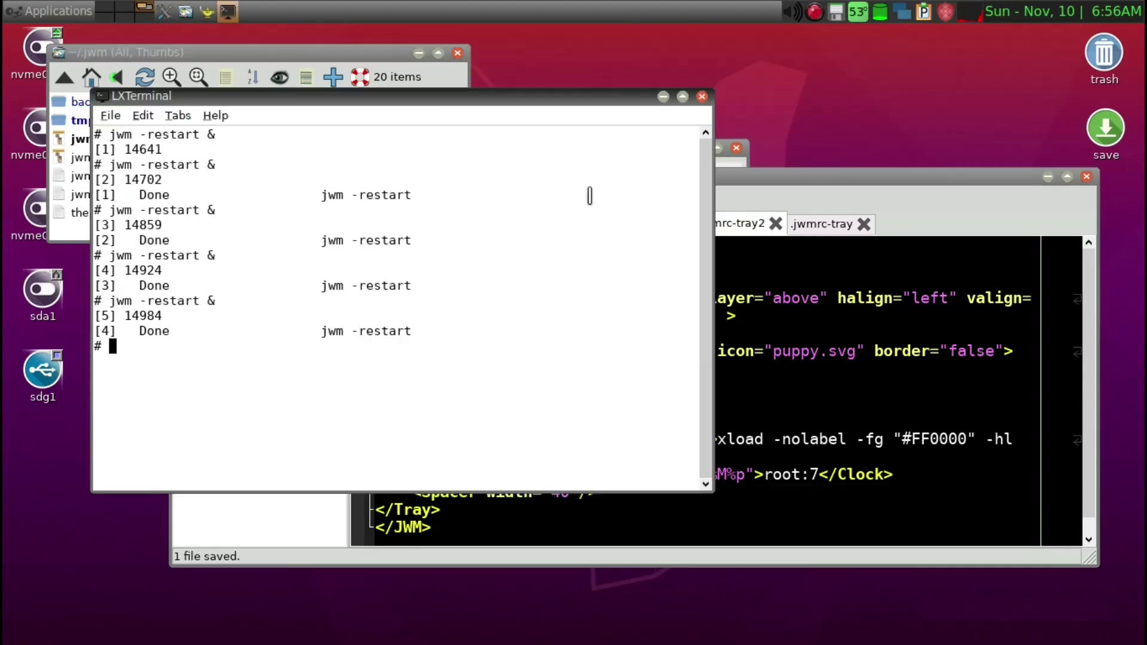
key("Up")
key("Return")
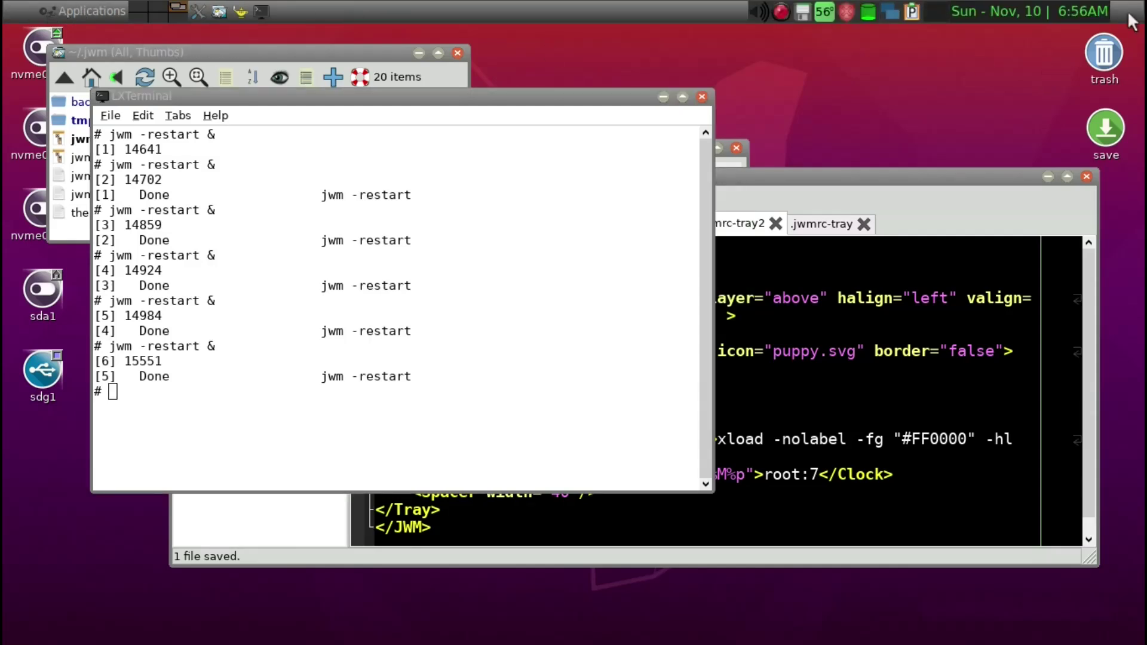
left_click(478, 115)
left_click(854, 185)
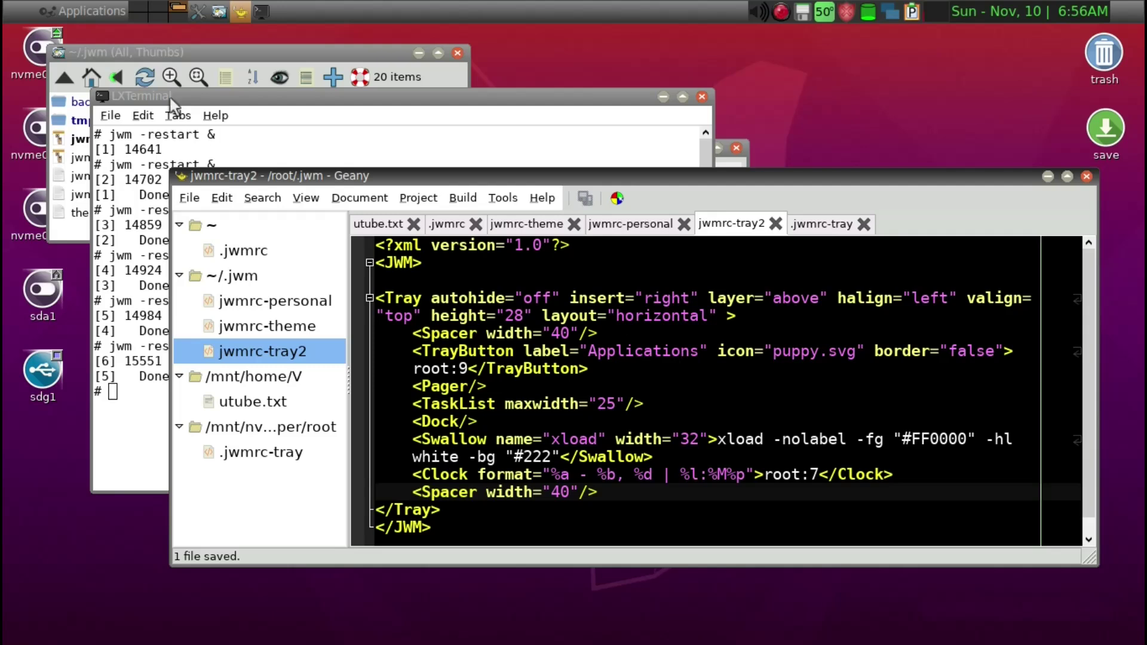
Step: Check where the tray's Applications menu opens and compare it with the desktop's root menu
left_click(91, 10)
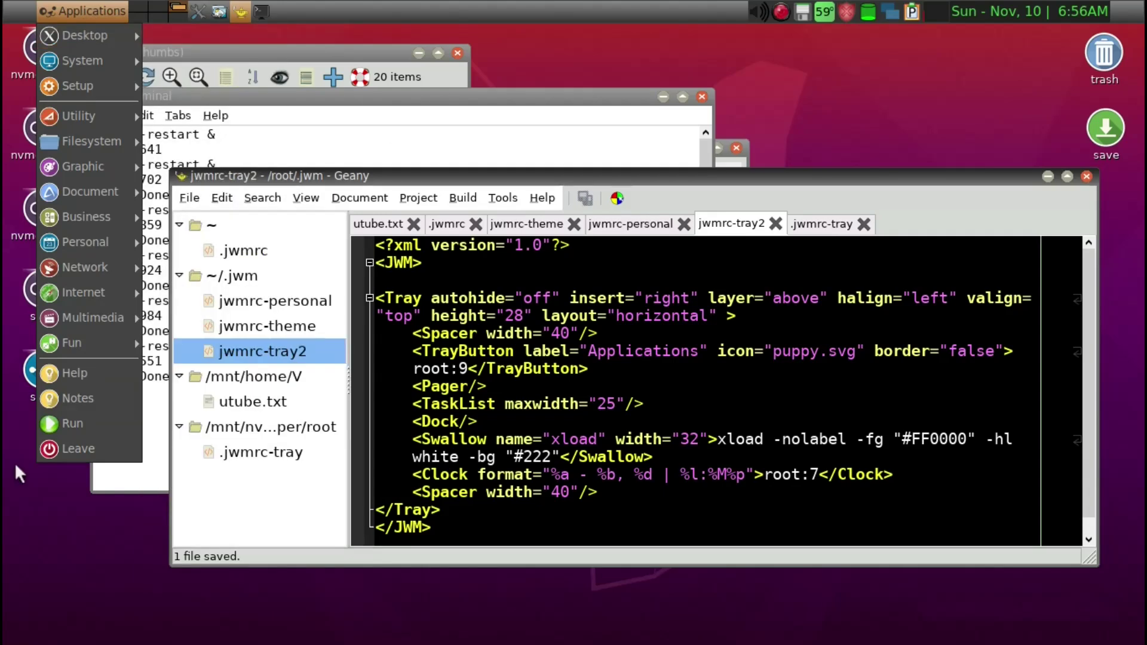
left_click(52, 576)
right_click(51, 575)
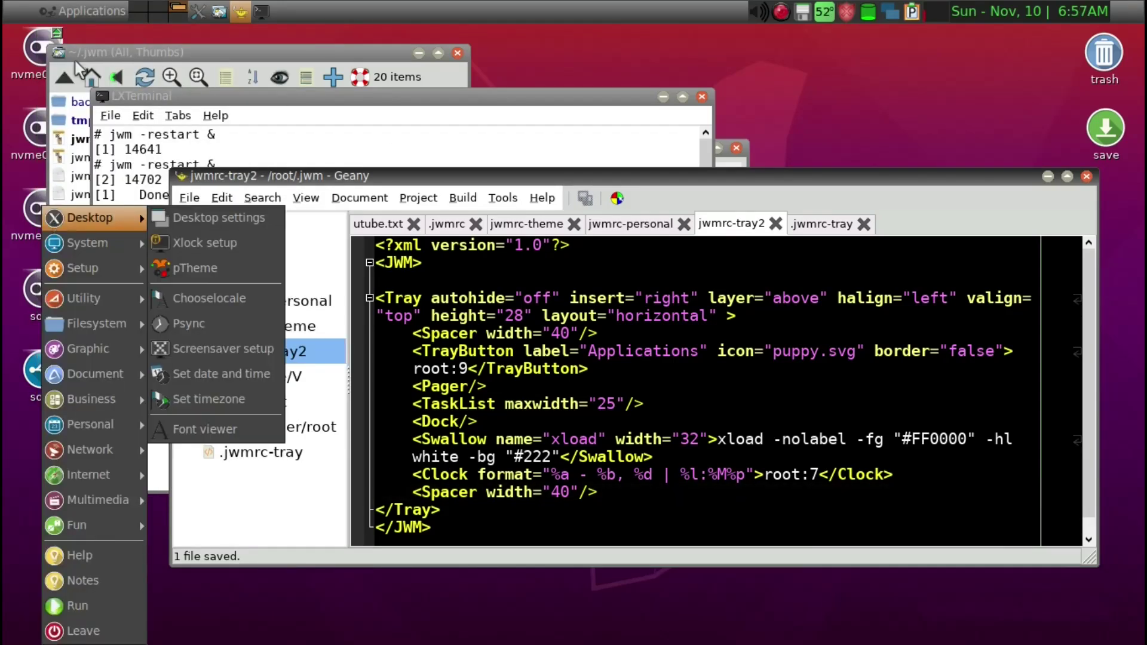
left_click(87, 35)
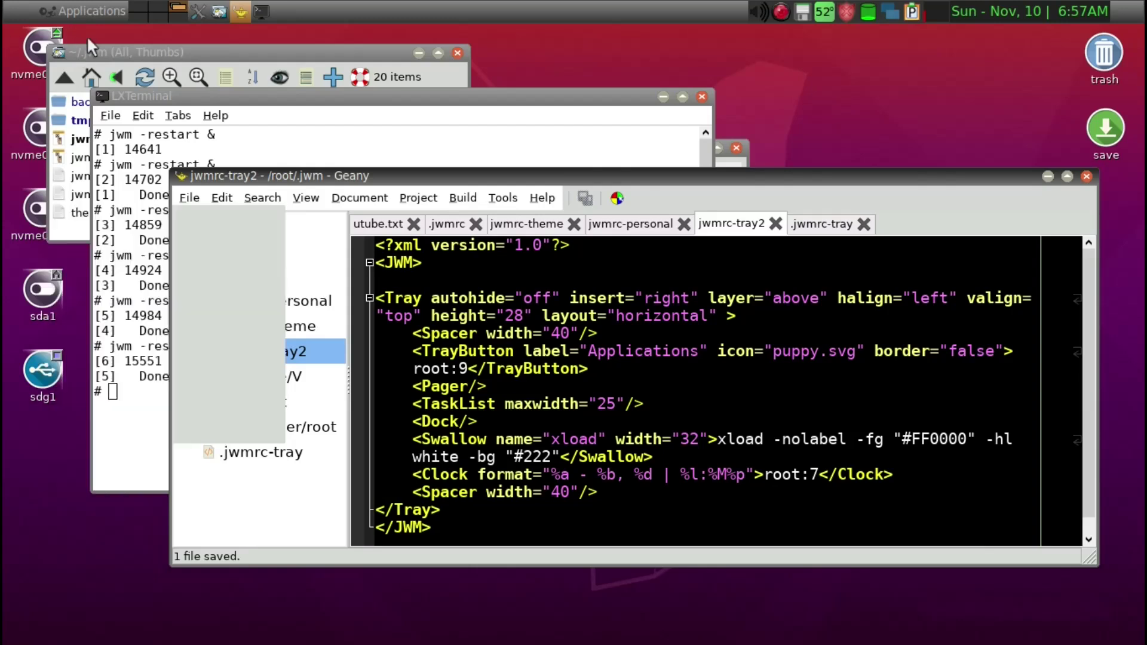
left_click(46, 17)
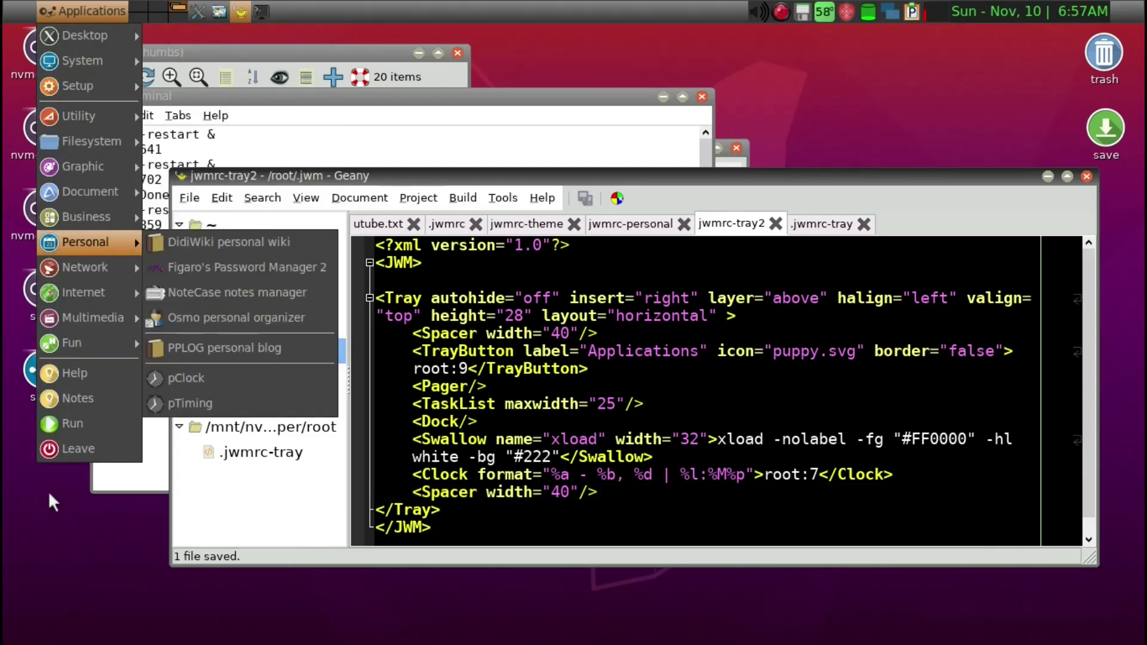
left_click(93, 545)
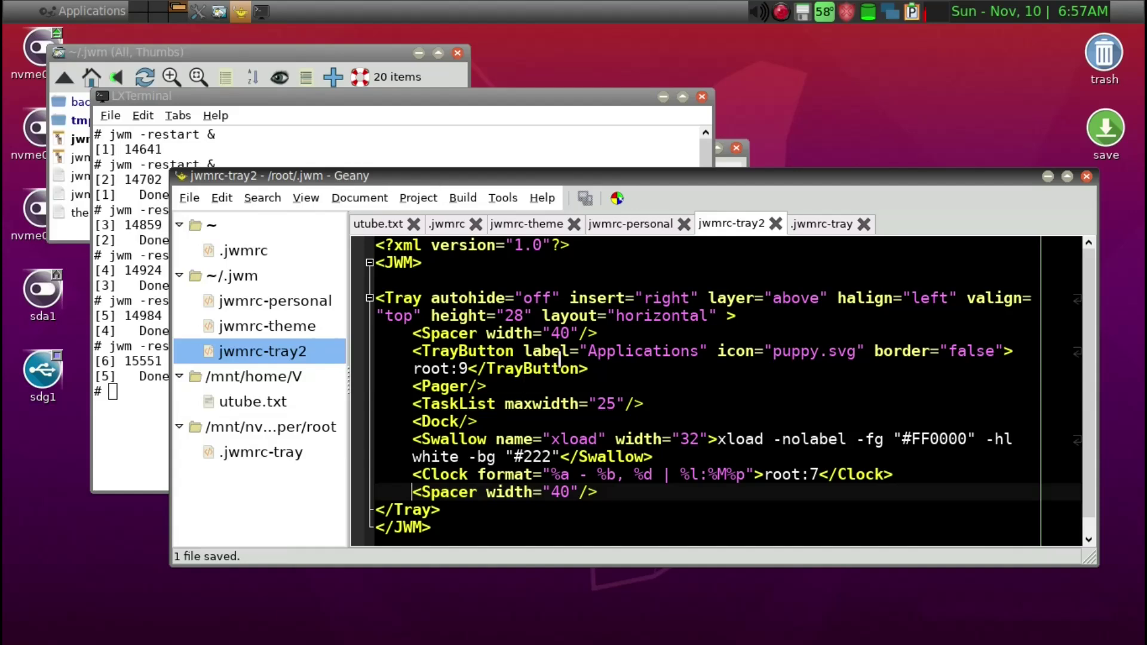
Step: Clear the Applications label text from the TrayButton line, leaving label=""
left_click(600, 356)
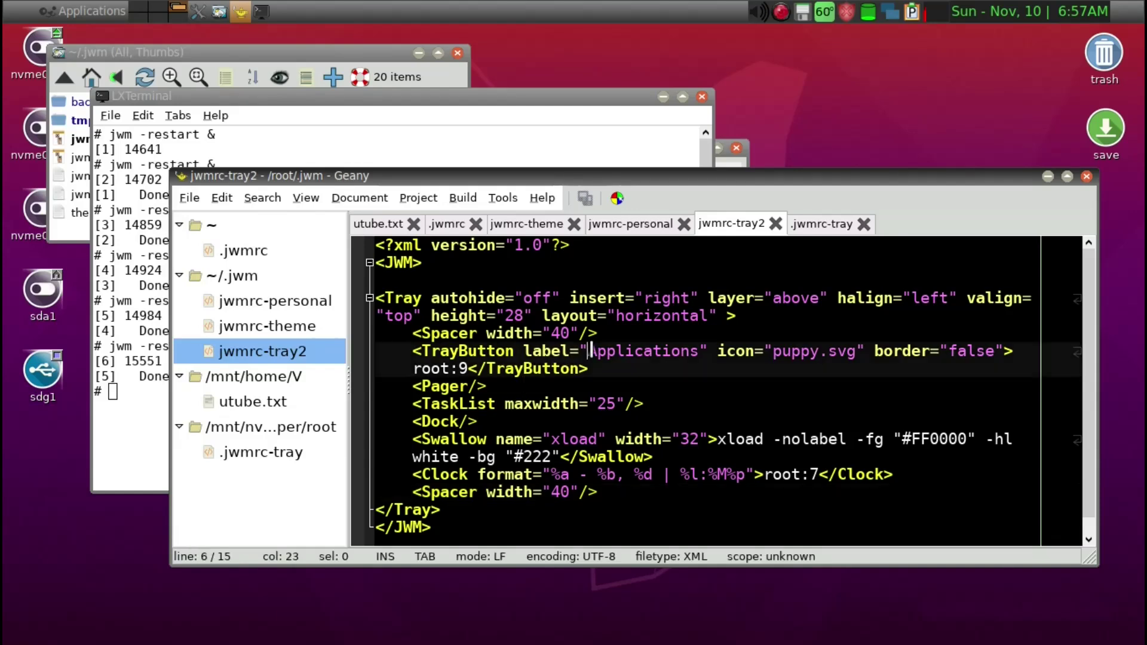
key("BackSpace")
key("Delete")
key("Delete")
key("Delete")
key("Delete")
key("Delete")
key("Delete")
key("Delete")
key("Delete")
key("Delete")
key("Delete")
key("Delete")
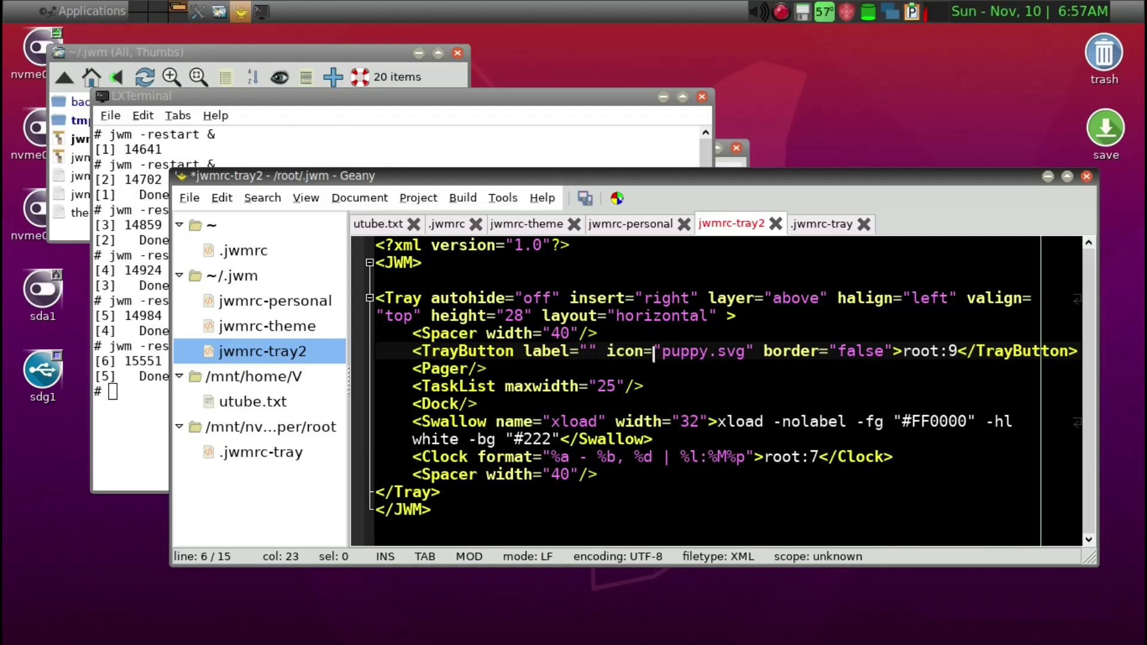
Step: Copy the first <Spacer width="40"/> line to a new line between the TrayButton and Pager entries
left_click(947, 350)
key("End")
key("Return")
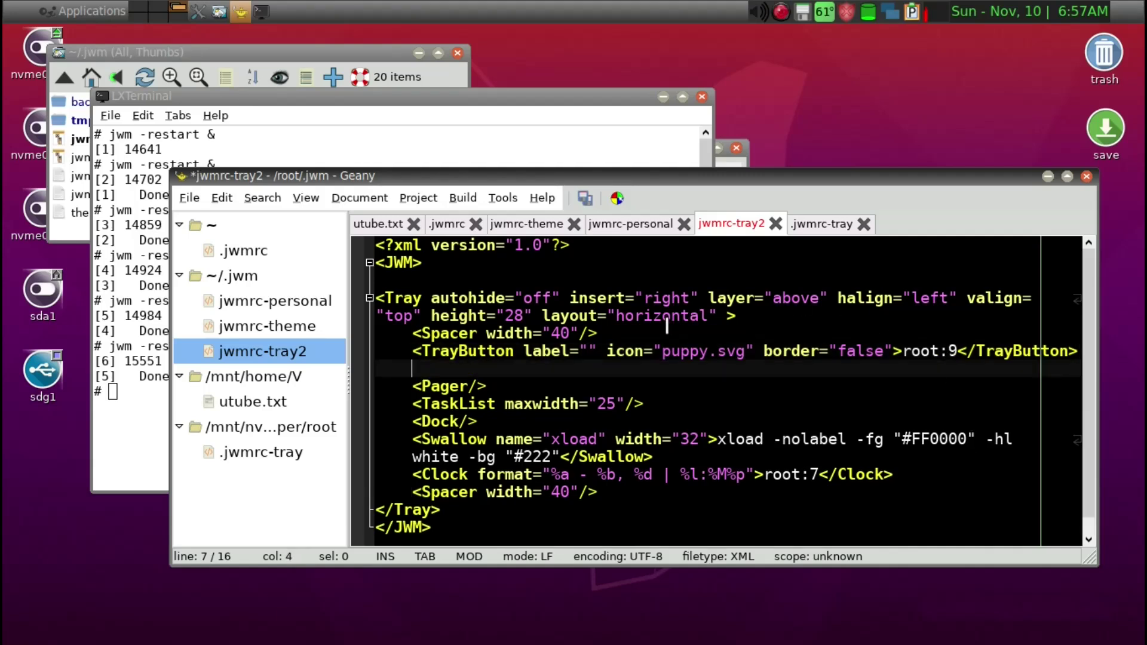
left_click_drag(598, 335, 372, 333)
key("ctrl+c")
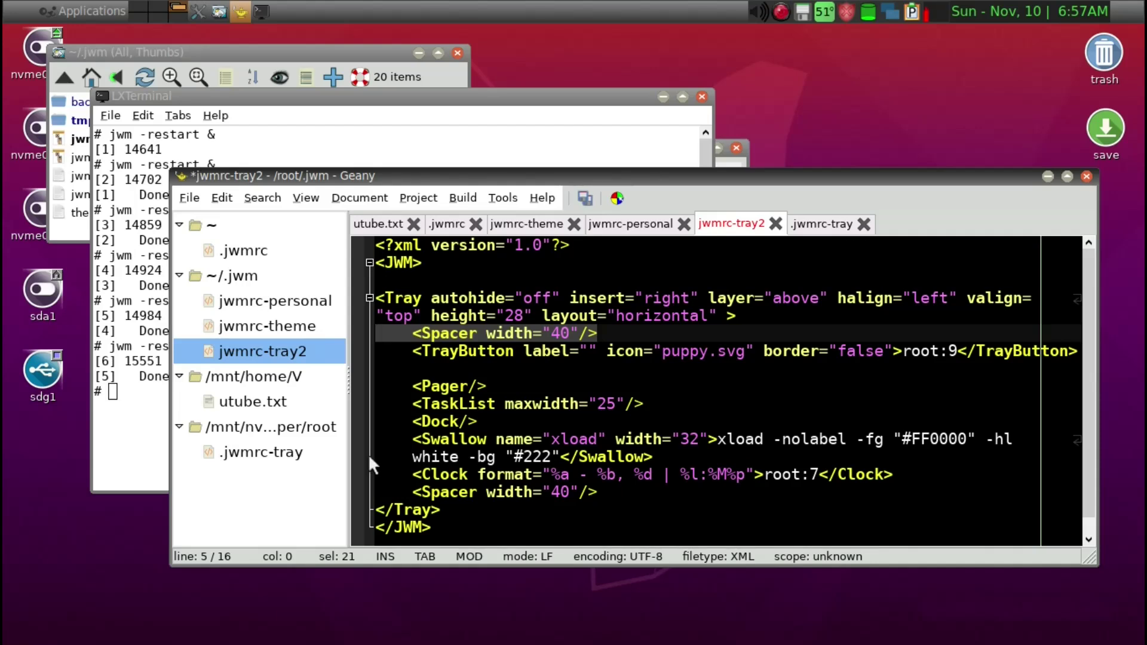
key("Down")
key("Down")
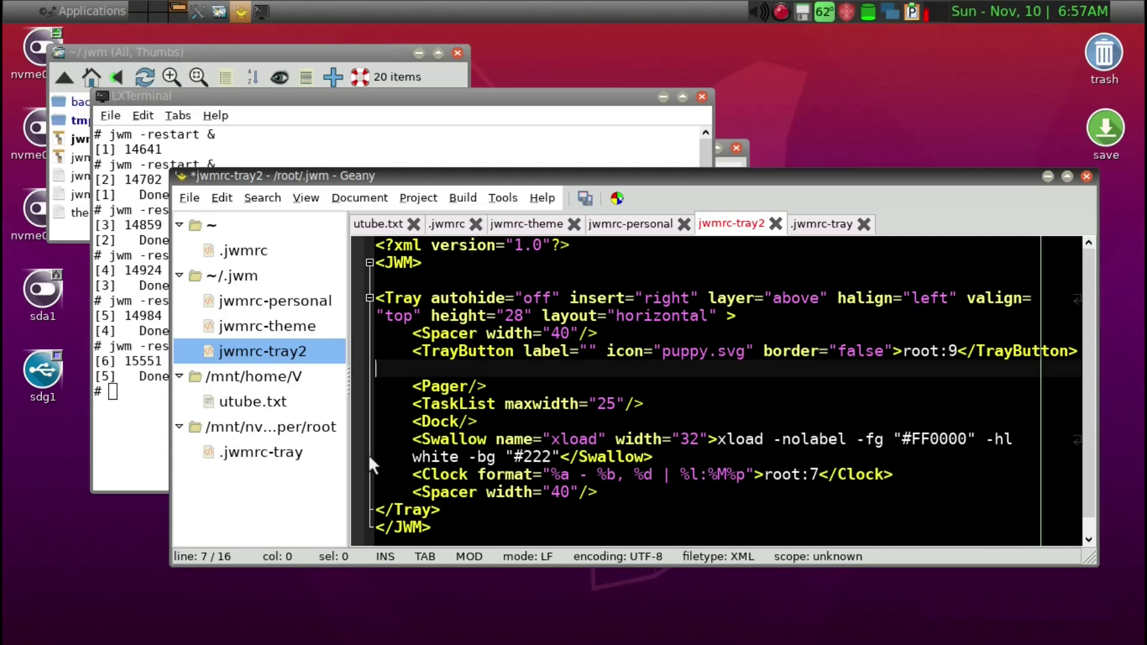
key("ctrl+v")
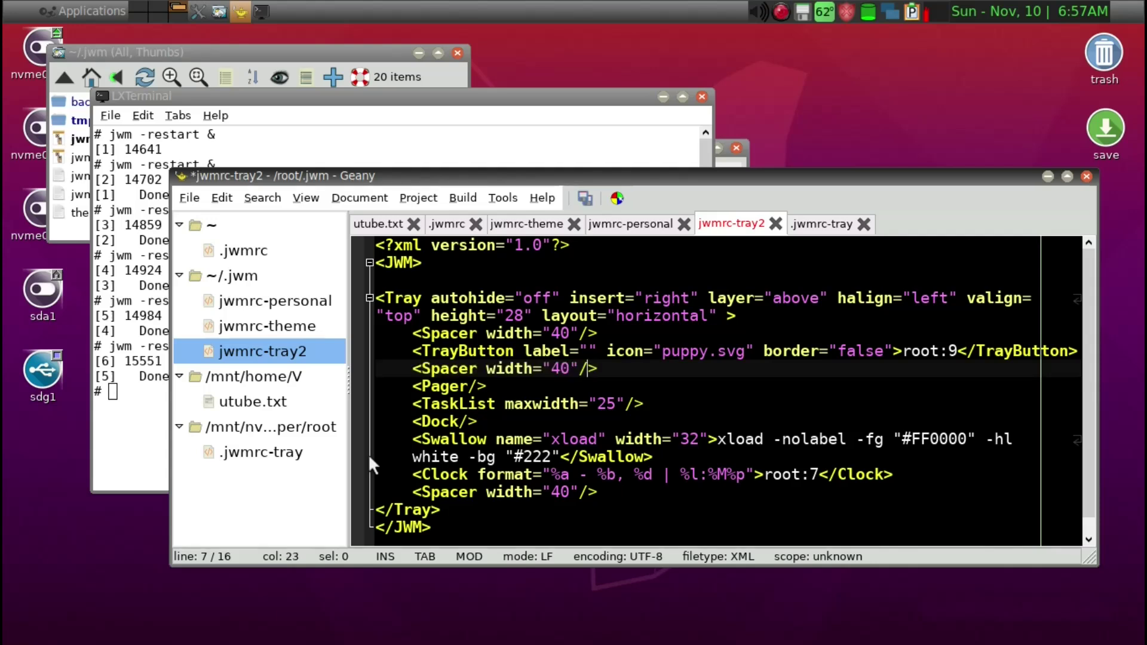
Step: Set the width of the Spacer below the TrayButton to 300
key("Left")
key("Left")
key("Left")
key("Left")
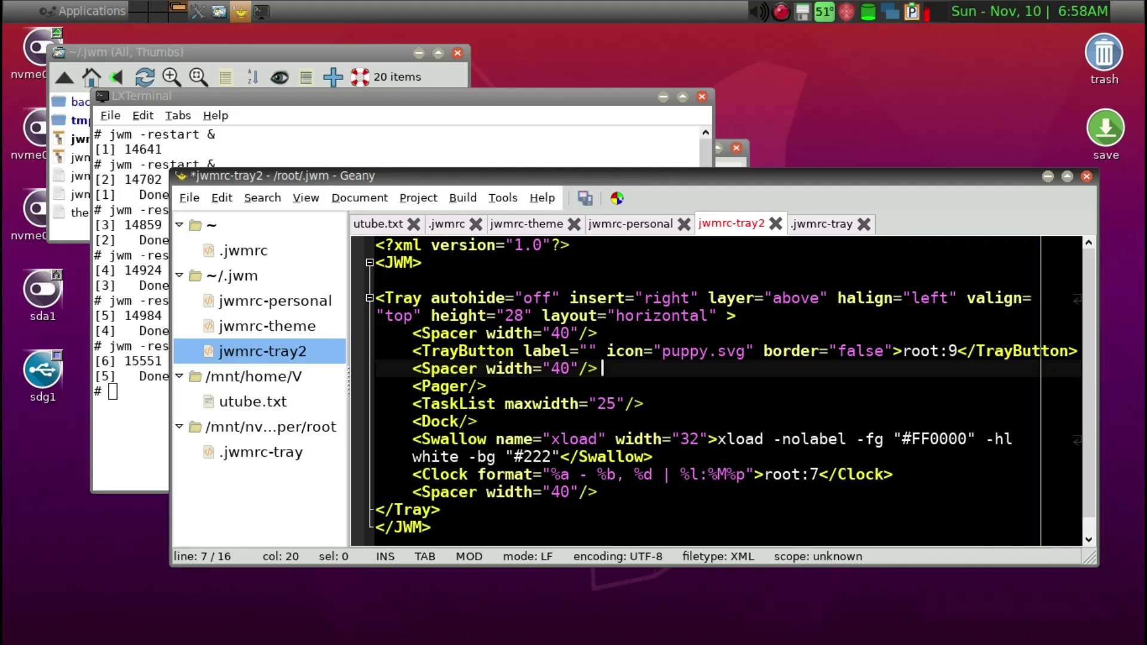
key("BackSpace")
type("30")
Step: Move the <Pager/> entry to its own aligned line below TaskList and remove the blank line left above TaskList
left_click(645, 404)
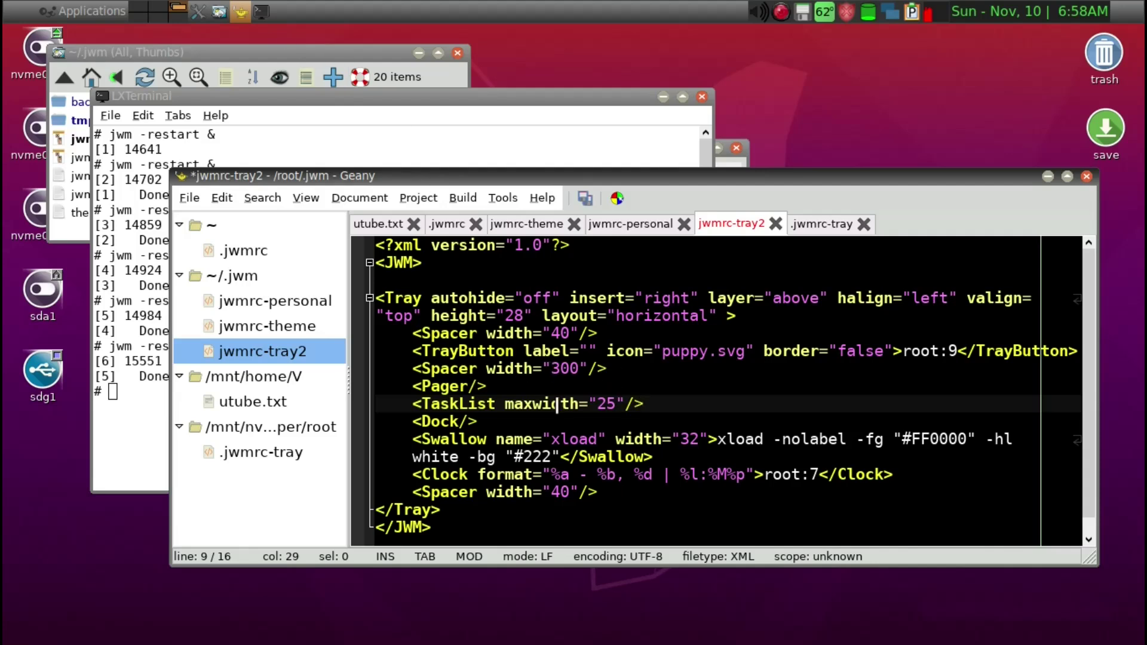
left_click_drag(487, 386, 644, 402)
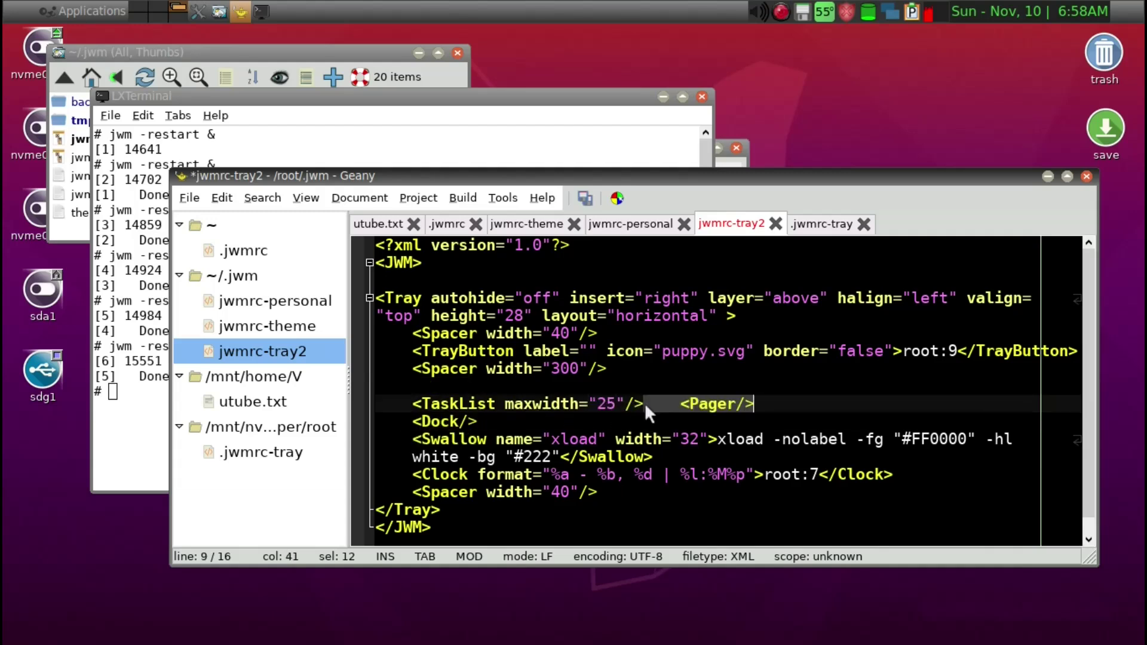
left_click(646, 402)
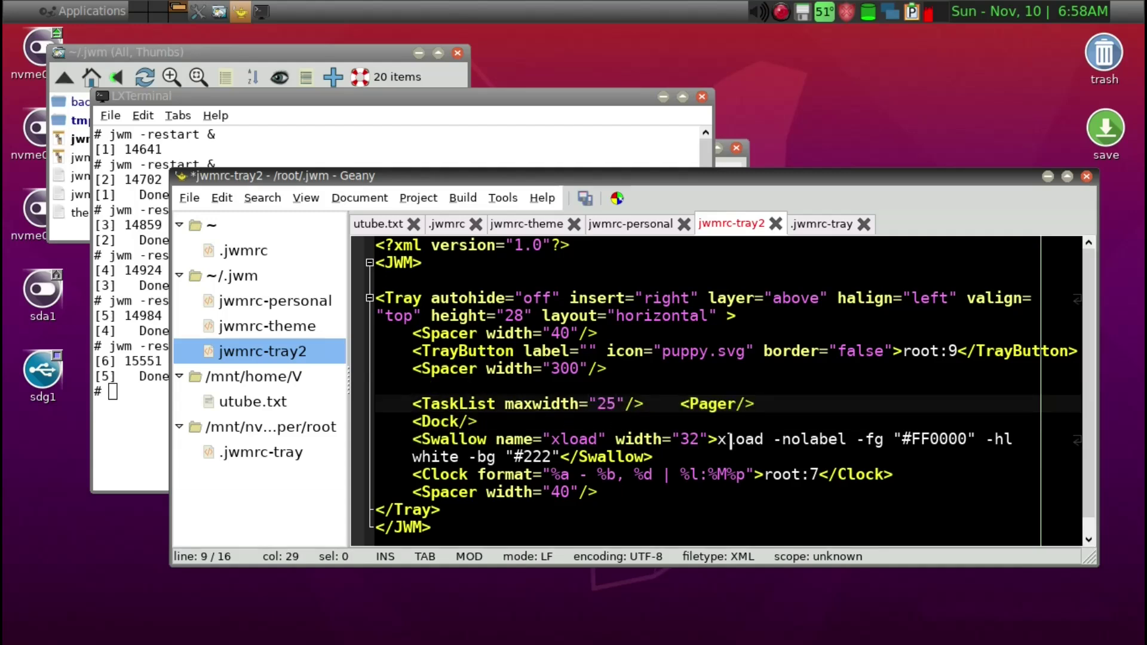
key("Return")
key("Delete")
key("Delete")
key("Delete")
key("Delete")
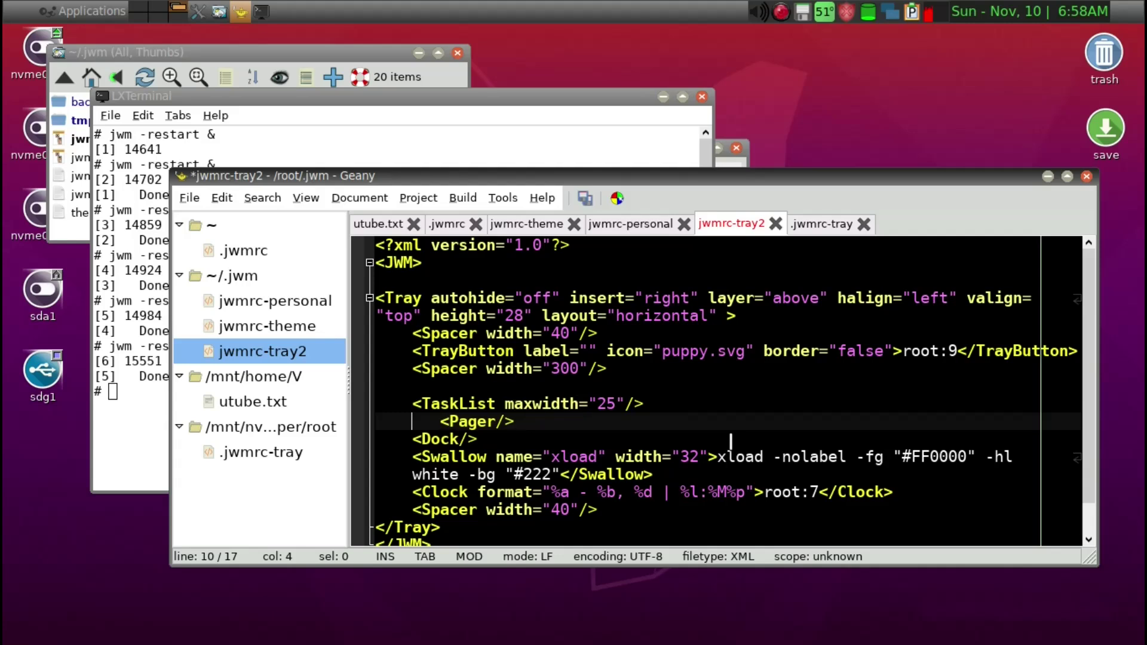
key("Up")
key("Up")
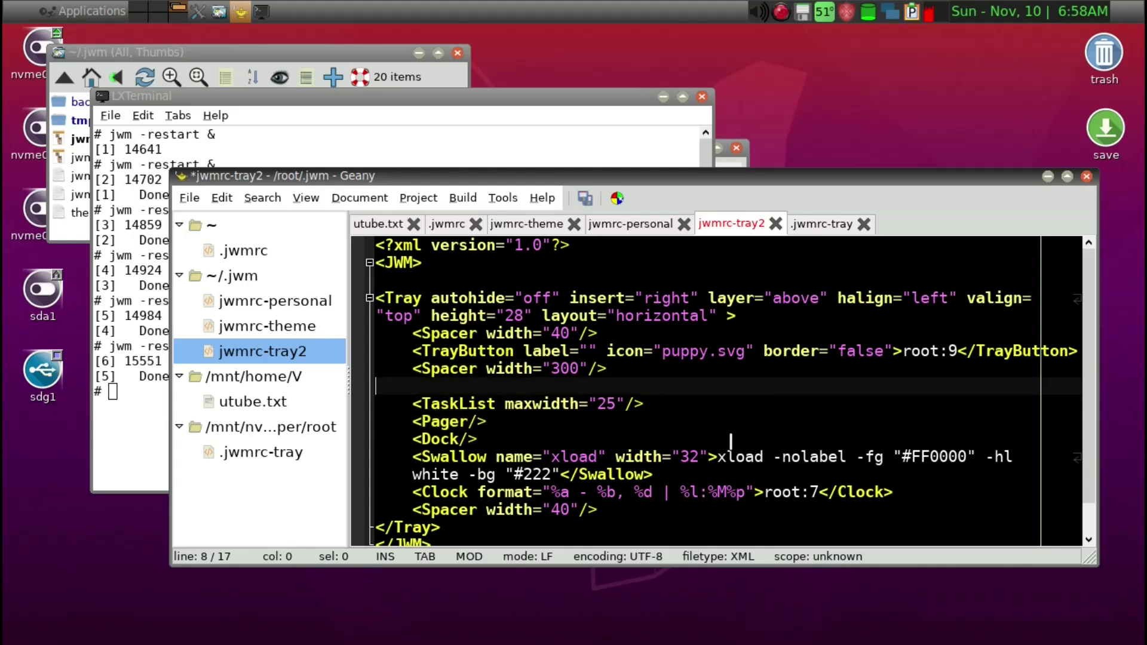
key("Delete")
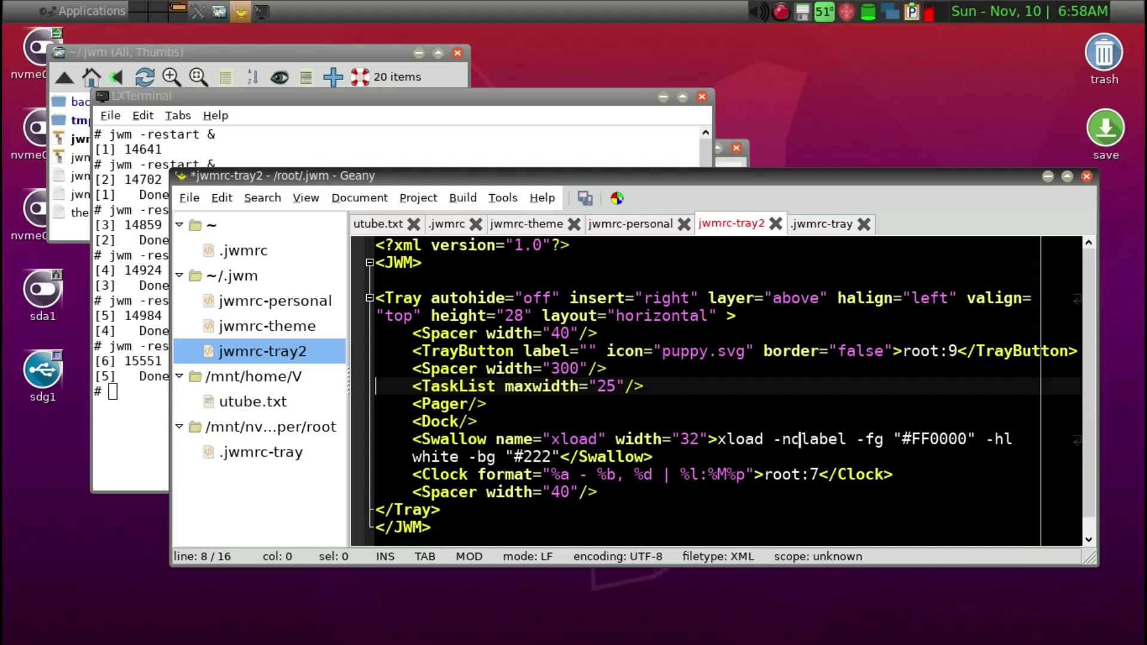
Step: Copy the <Spacer width="300"/> line to a new line between Pager and Dock, and save jwmrc-tray2
key("Down")
key("End")
key("Return")
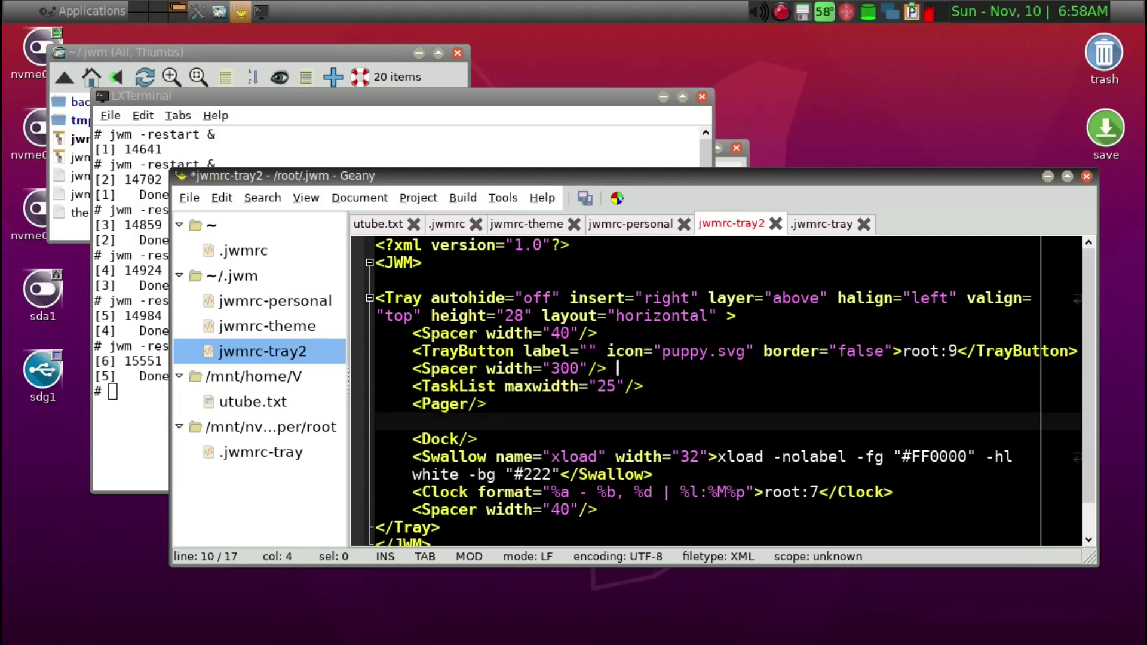
left_click_drag(617, 369, 351, 368)
key("ctrl+c")
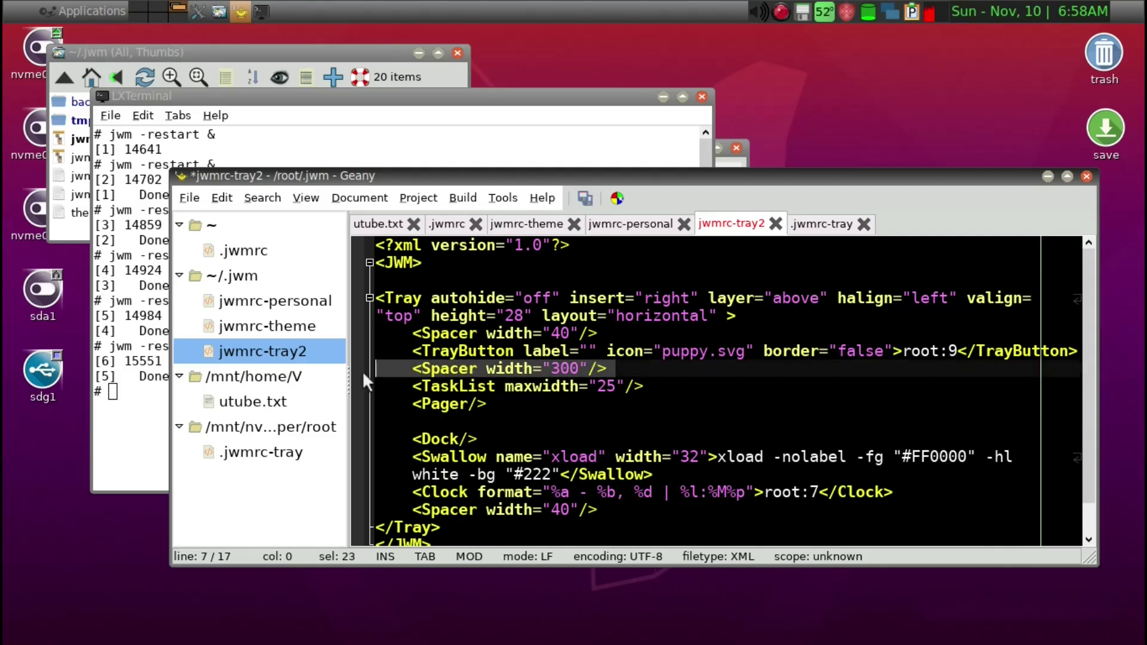
key("Down")
key("Down")
key("Down")
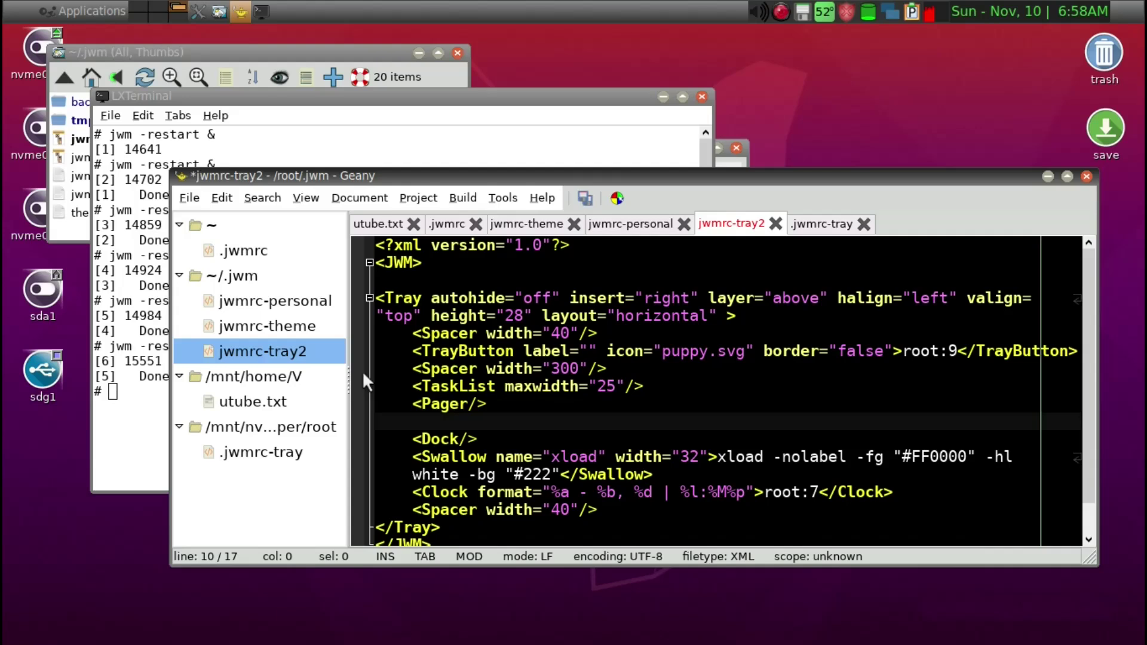
key("ctrl+v")
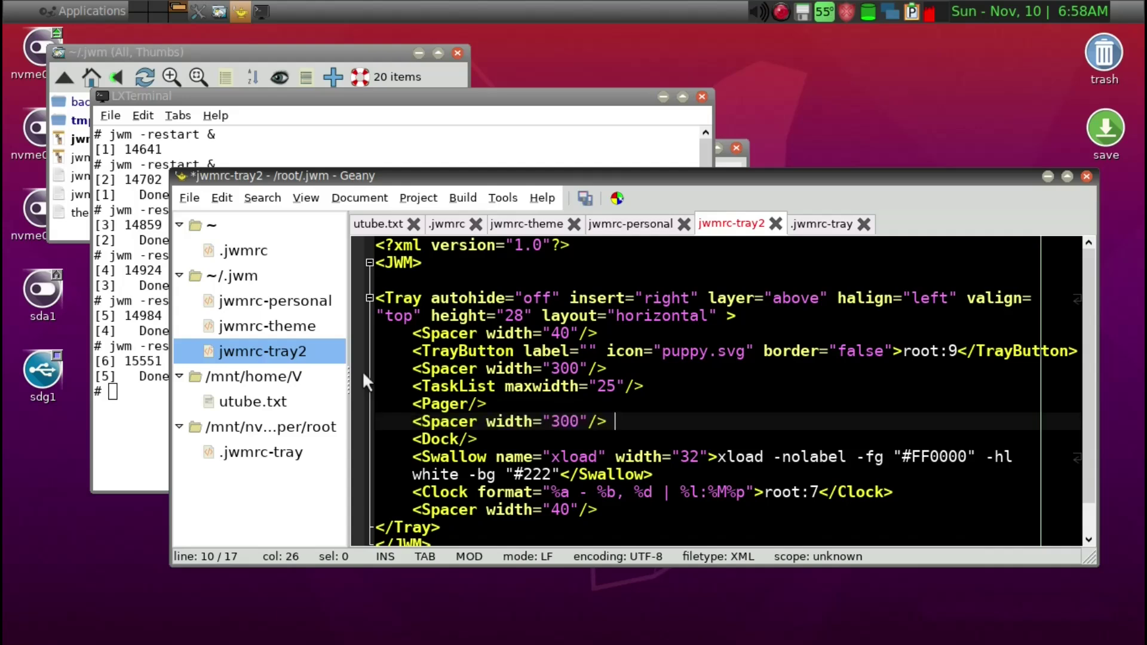
key("ctrl+s")
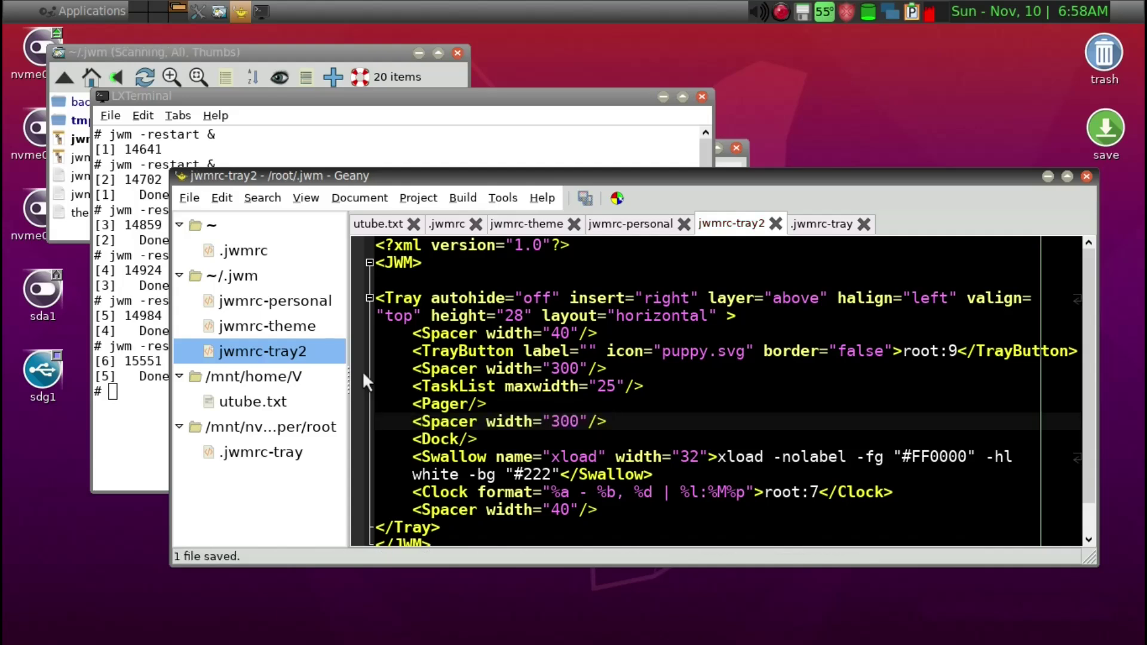
Step: Restart JWM from LXTerminal with jwm -restart &, check the tray's menu button and layout, and return to jwmrc-tray2 in Geany
left_click(320, 105)
key("Up")
key("Return")
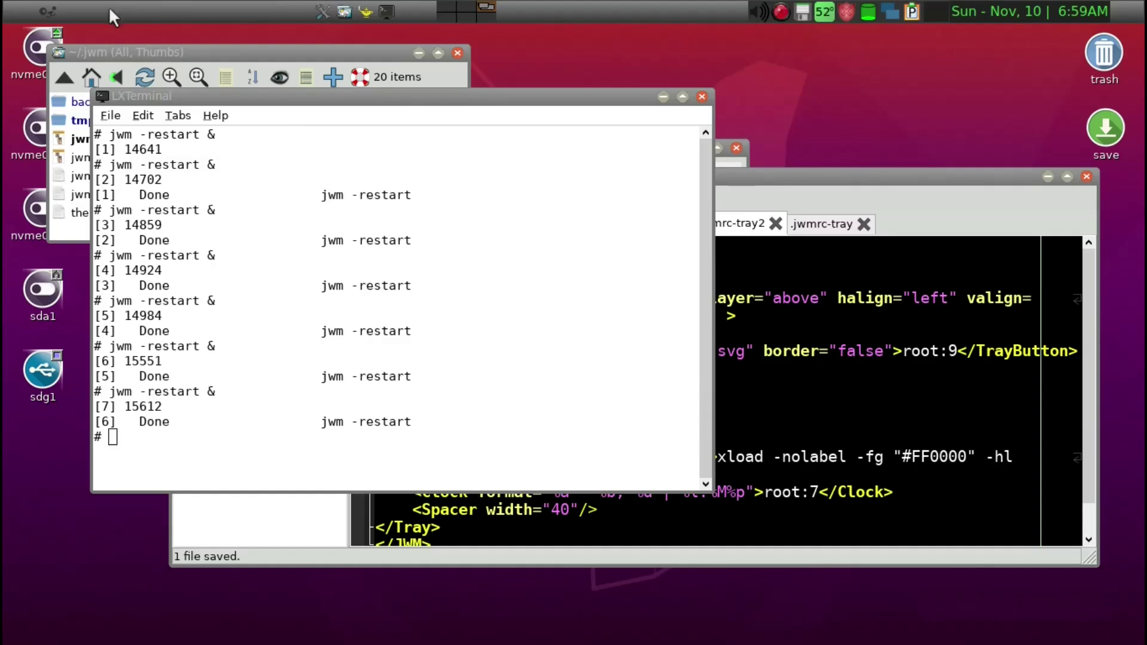
left_click(47, 12)
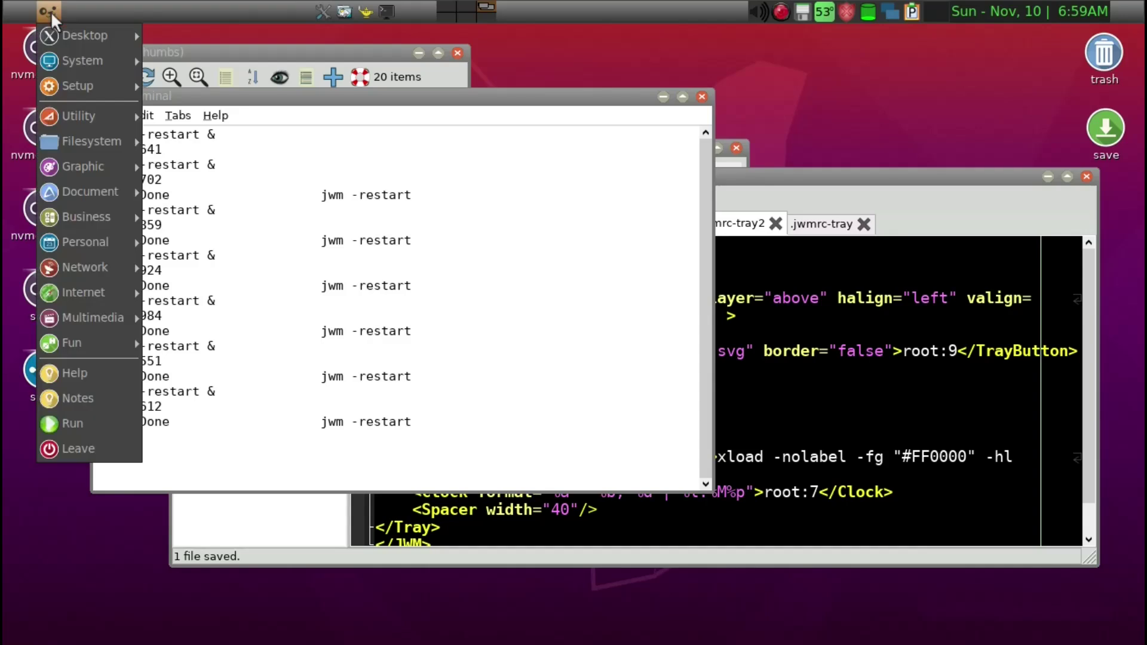
left_click(51, 12)
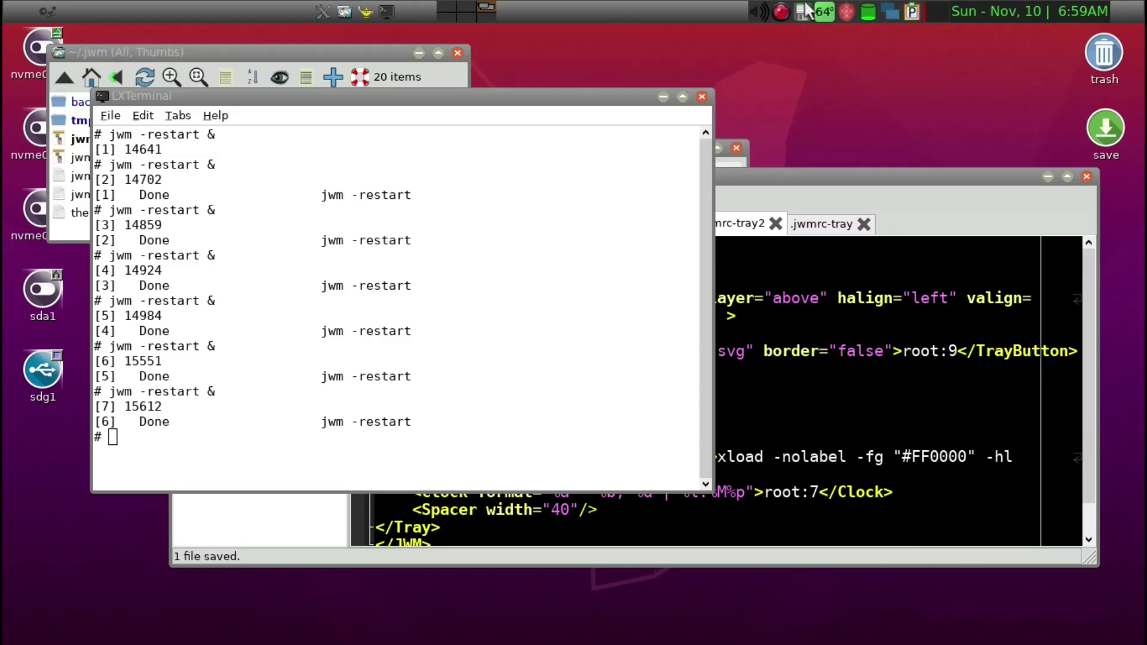
mouse_move(871, 11)
left_click(794, 171)
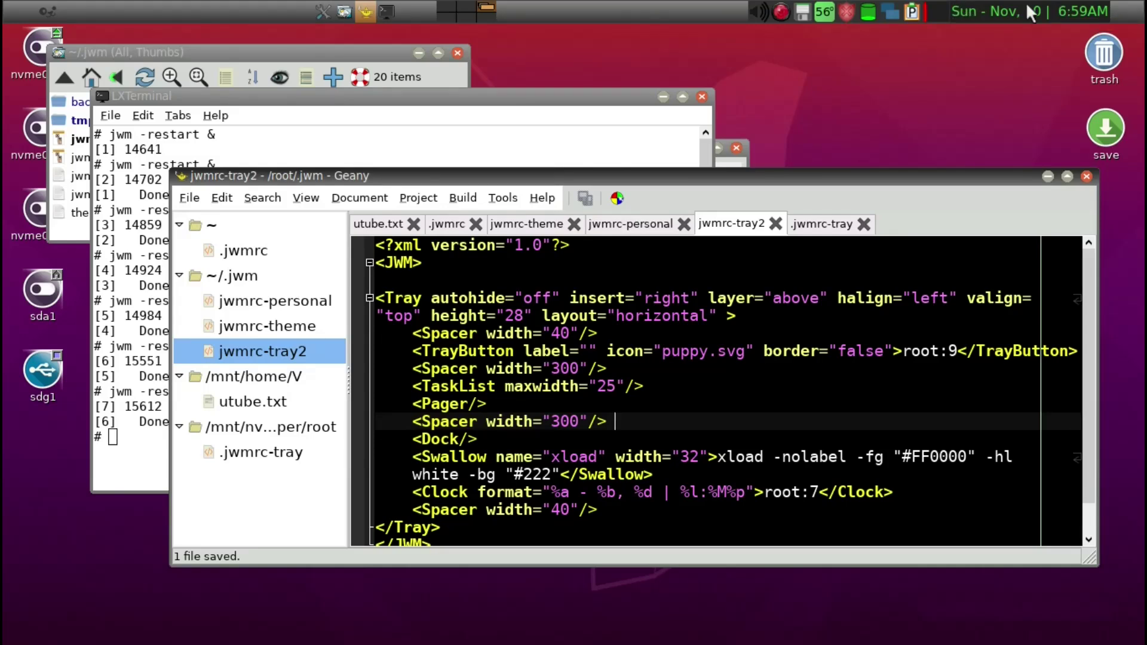
Step: Open jwmrc-theme and examine its style sections, from MenuStyle and PopupStyle up to WindowStyle
scroll(654, 297, "down", 1)
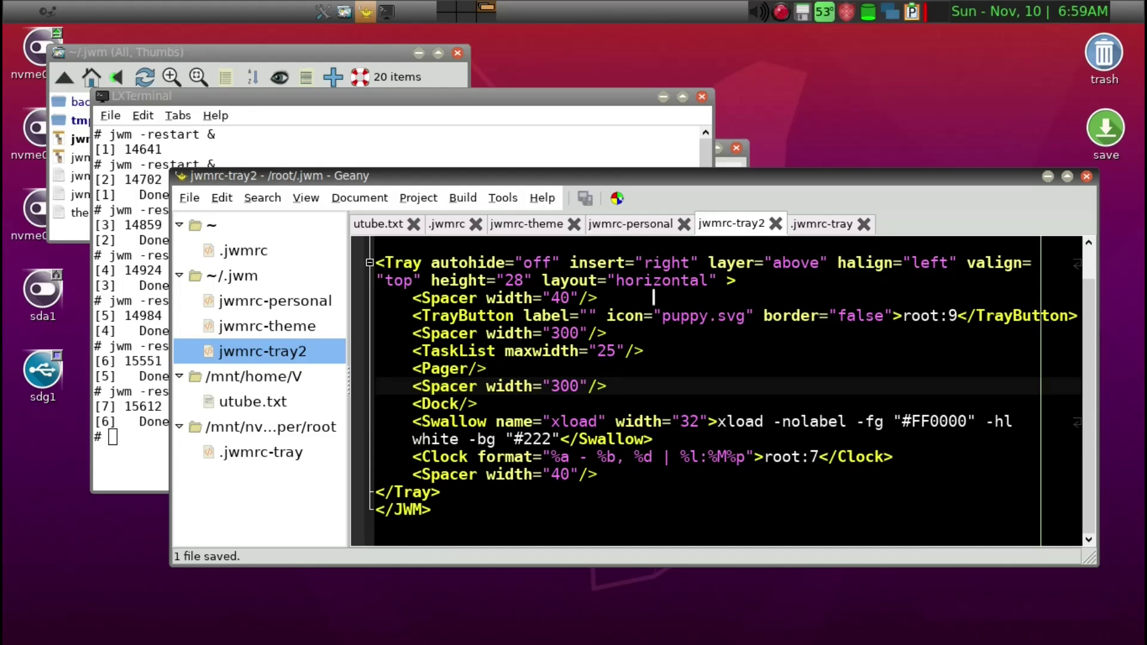
left_click(273, 329)
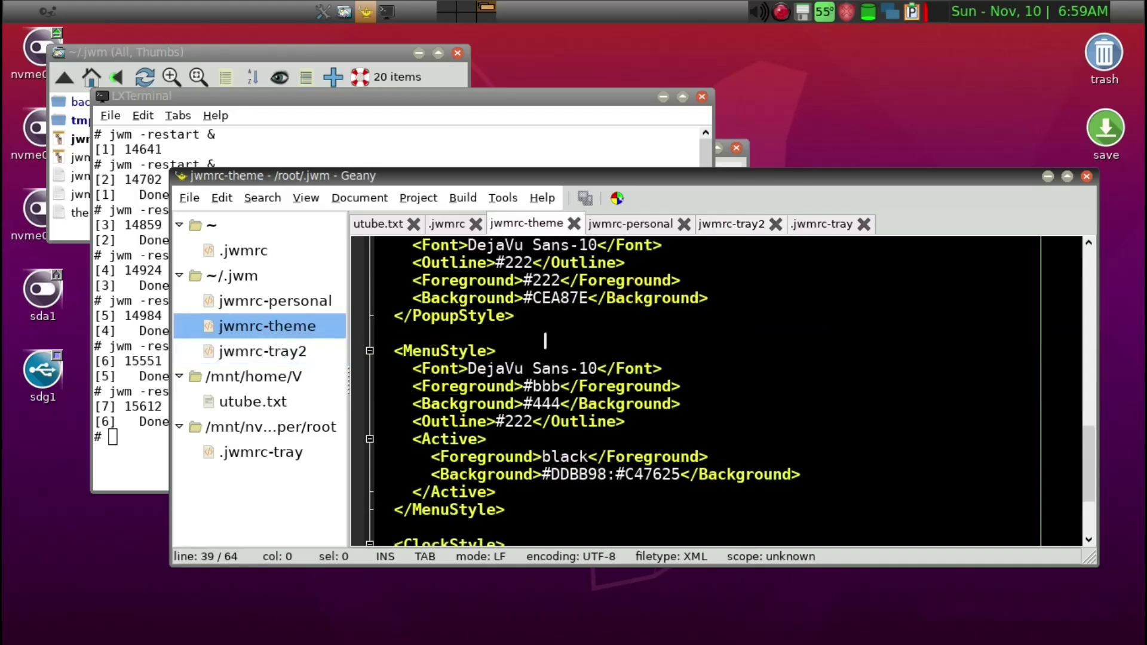
scroll(610, 352, "up", 1)
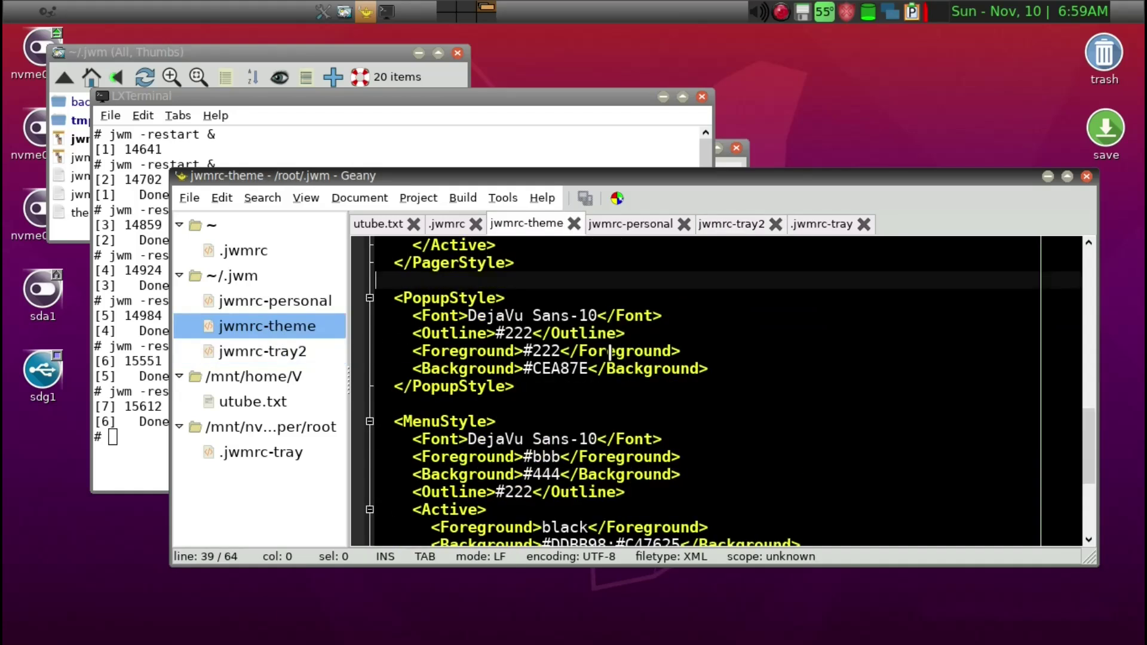
scroll(610, 353, "up", 2)
scroll(610, 352, "up", 1)
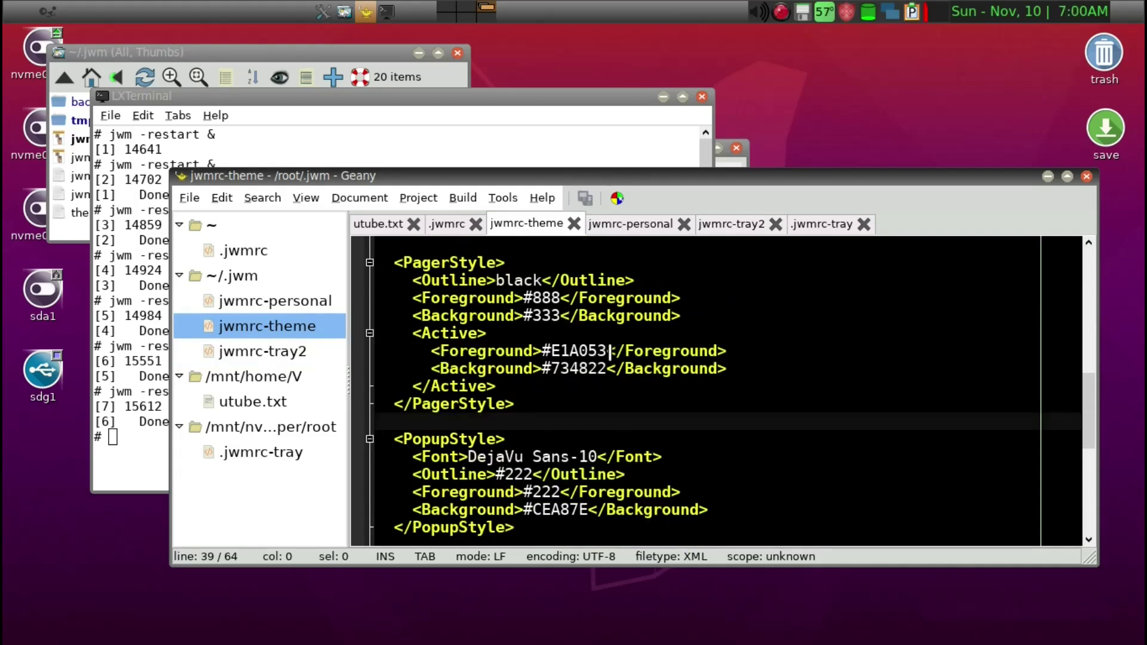
scroll(591, 414, "up", 1)
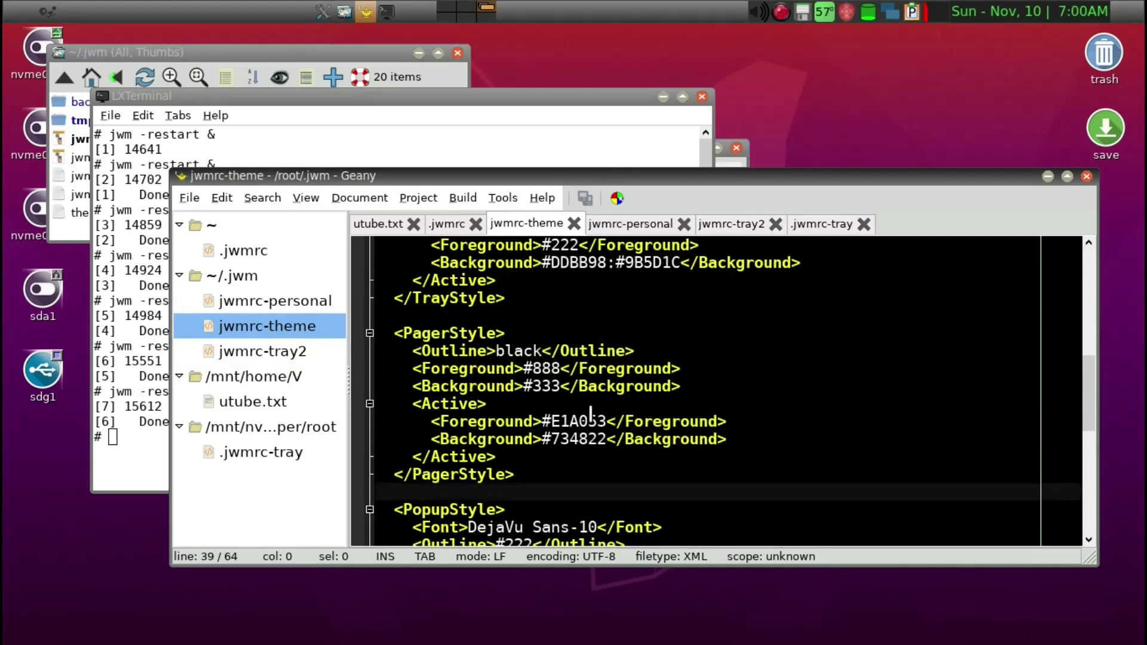
scroll(591, 414, "up", 3)
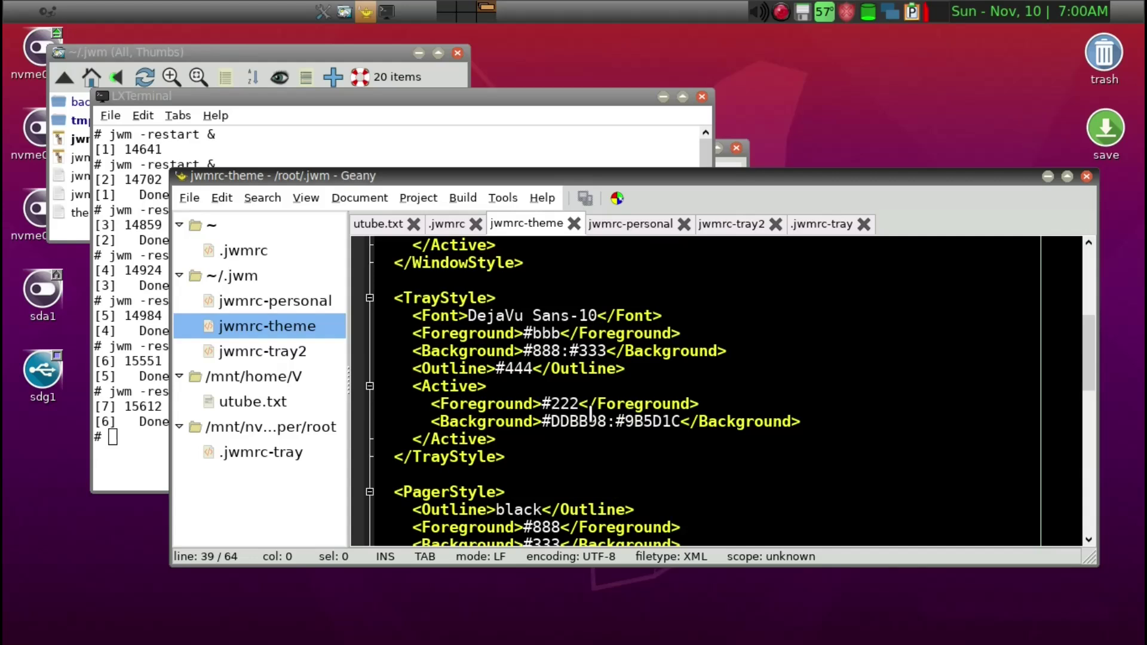
scroll(591, 414, "up", 5)
scroll(591, 414, "down", 1)
scroll(591, 414, "up", 1)
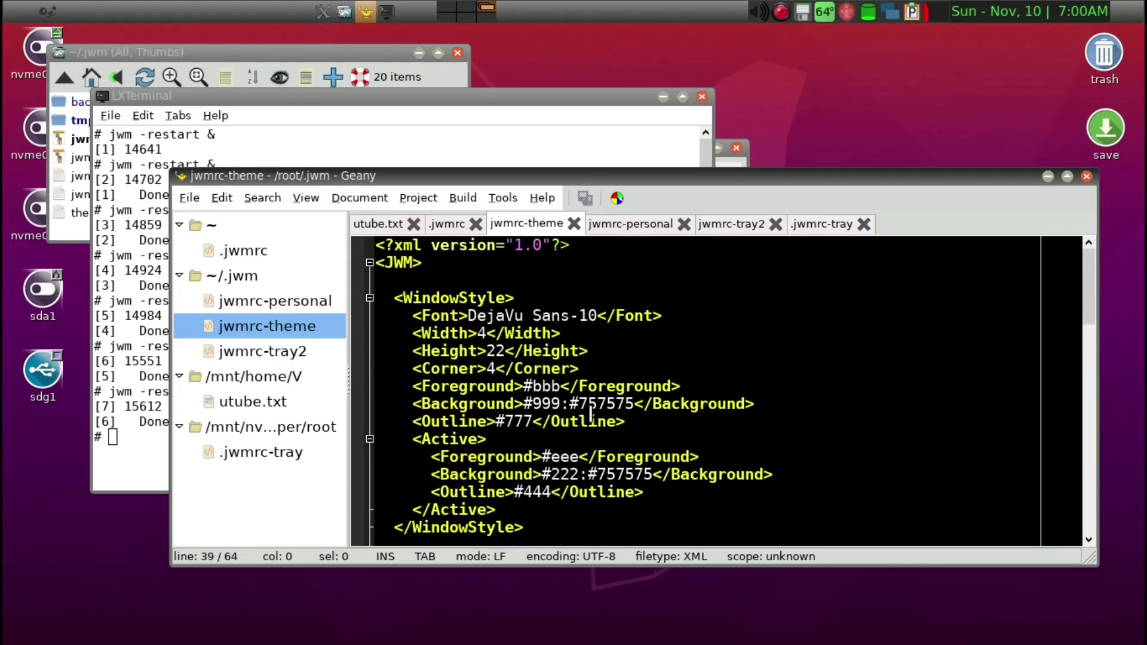
Step: Replace the TrayStyle Background value in jwmrc-theme with the dark grey palette colour #4D4D4D and save the file
scroll(590, 414, "down", 2)
scroll(591, 414, "down", 1)
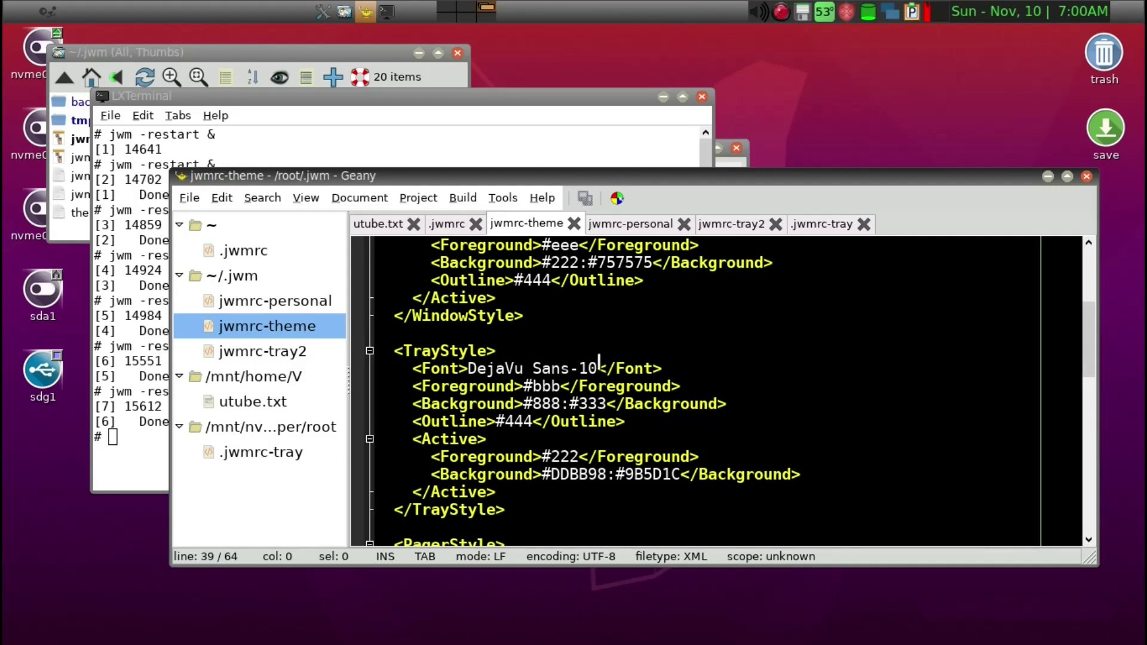
left_click(608, 404)
left_click_drag(608, 404, 523, 404)
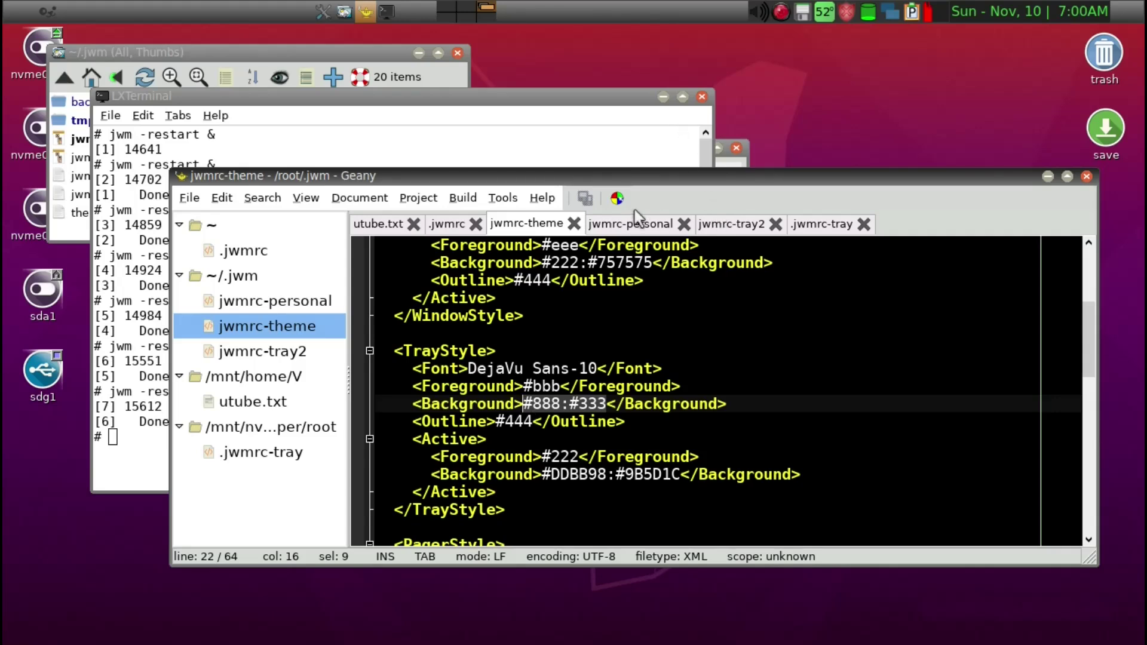
left_click(617, 197)
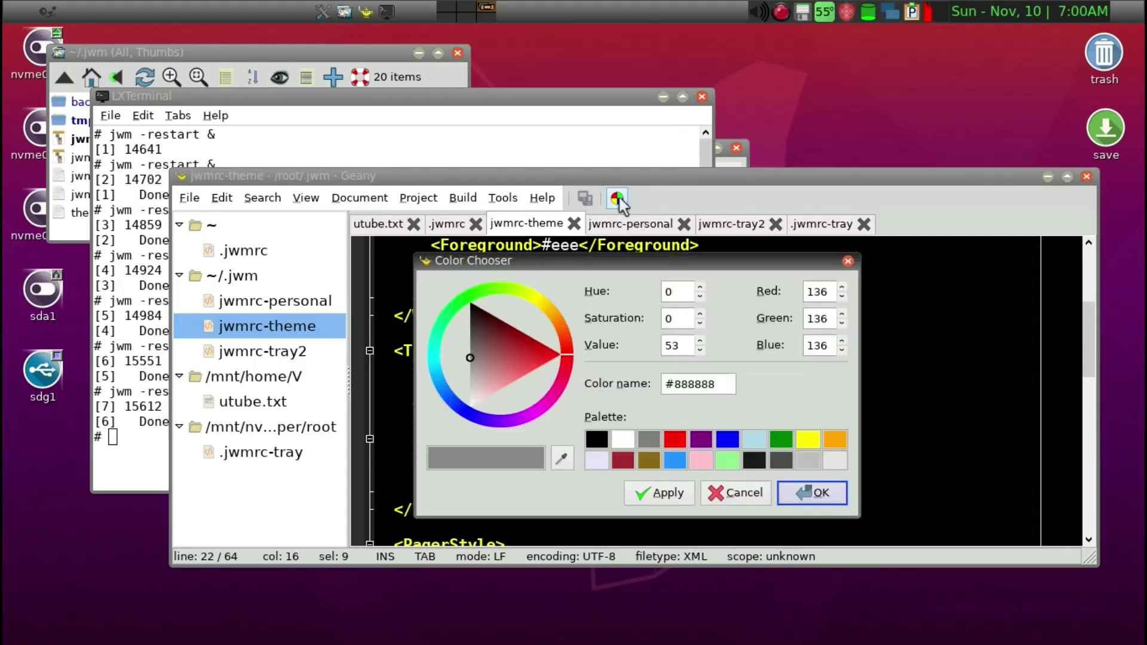
left_click(776, 461)
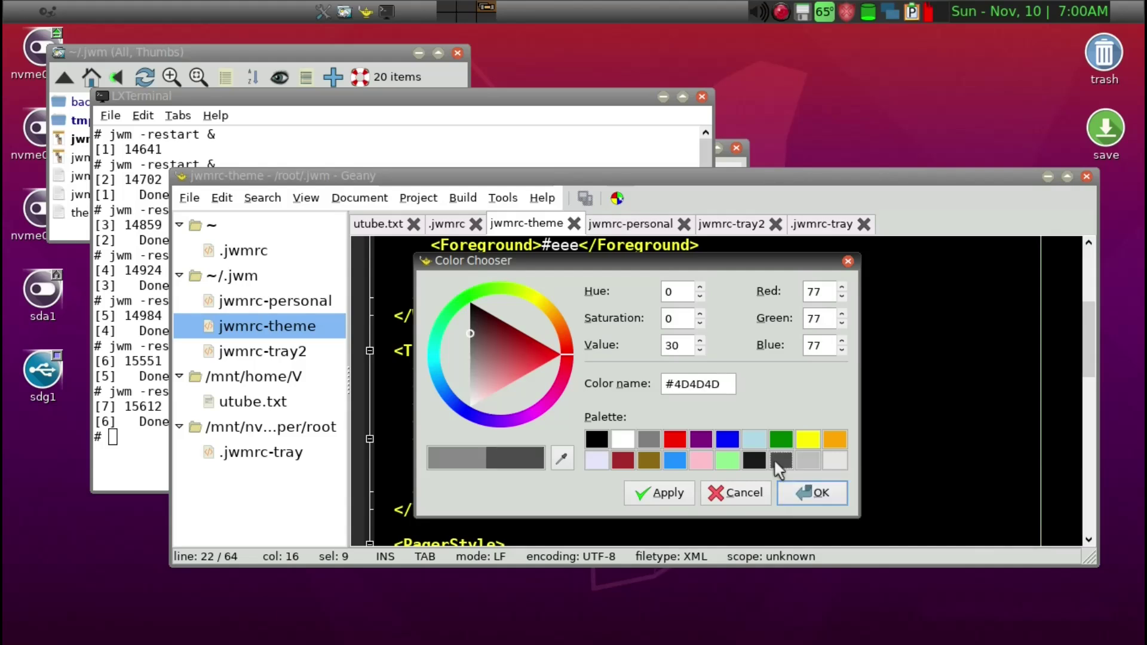
left_click(814, 494)
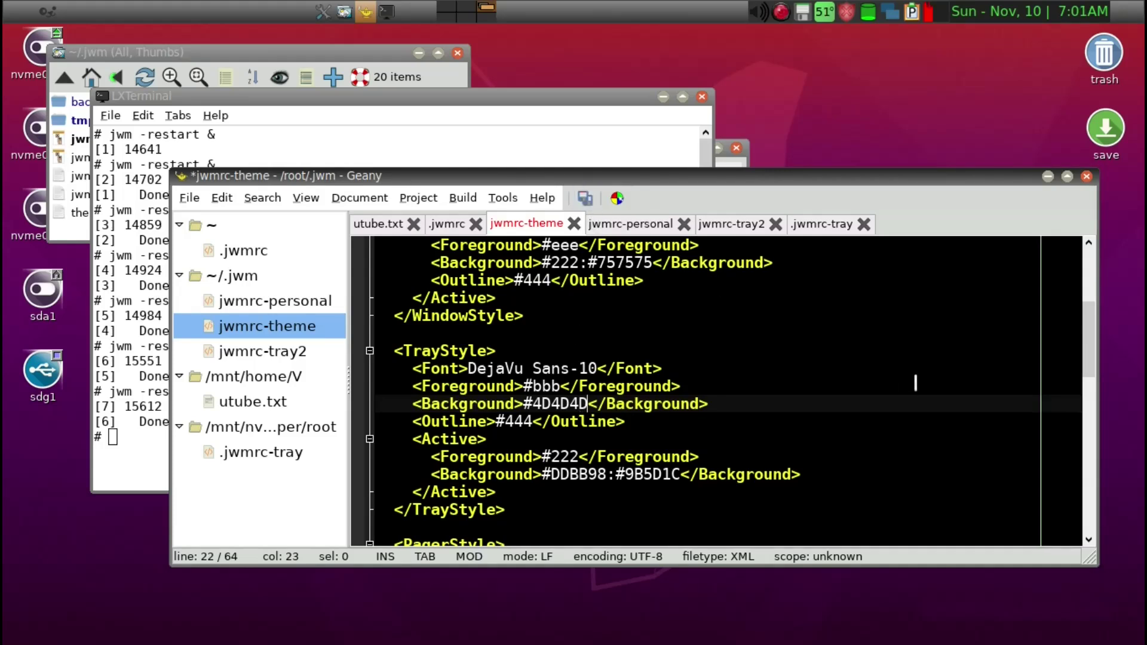
key("ctrl+s")
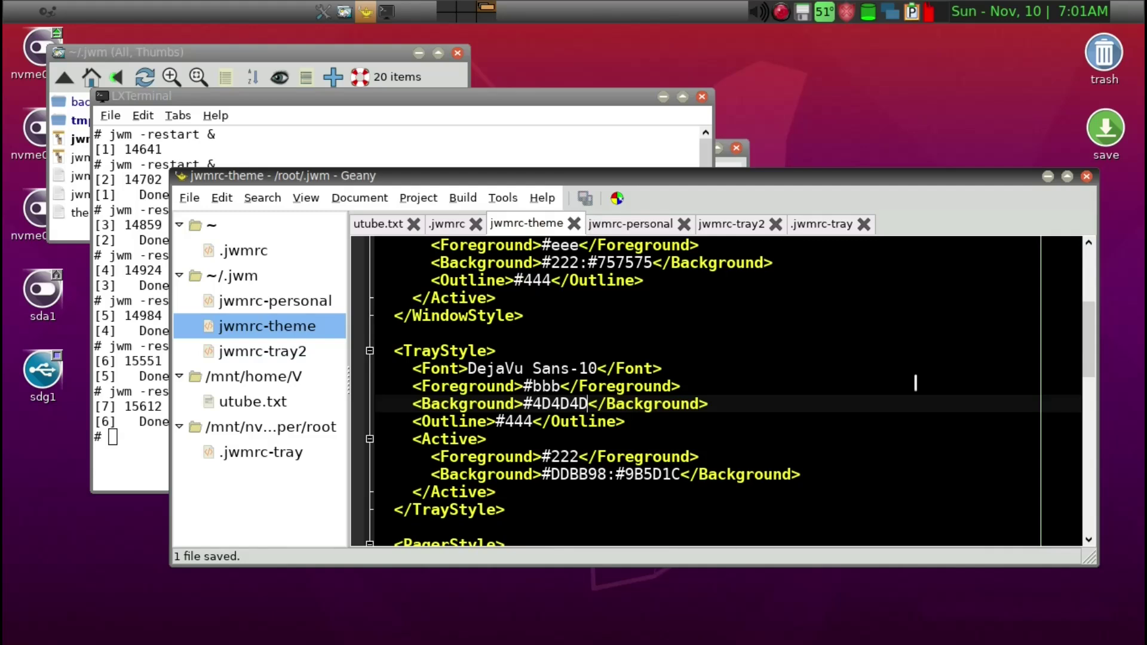
Step: Restart JWM from LXTerminal with jwm -restart & to apply the new tray background
left_click(597, 152)
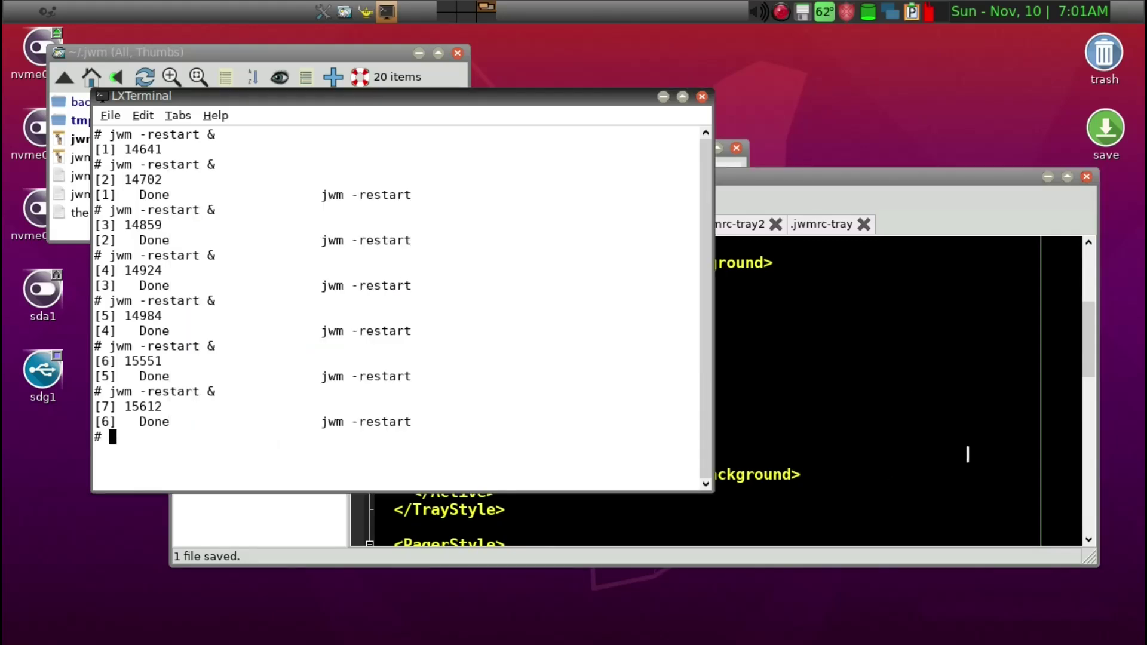
left_click(966, 454)
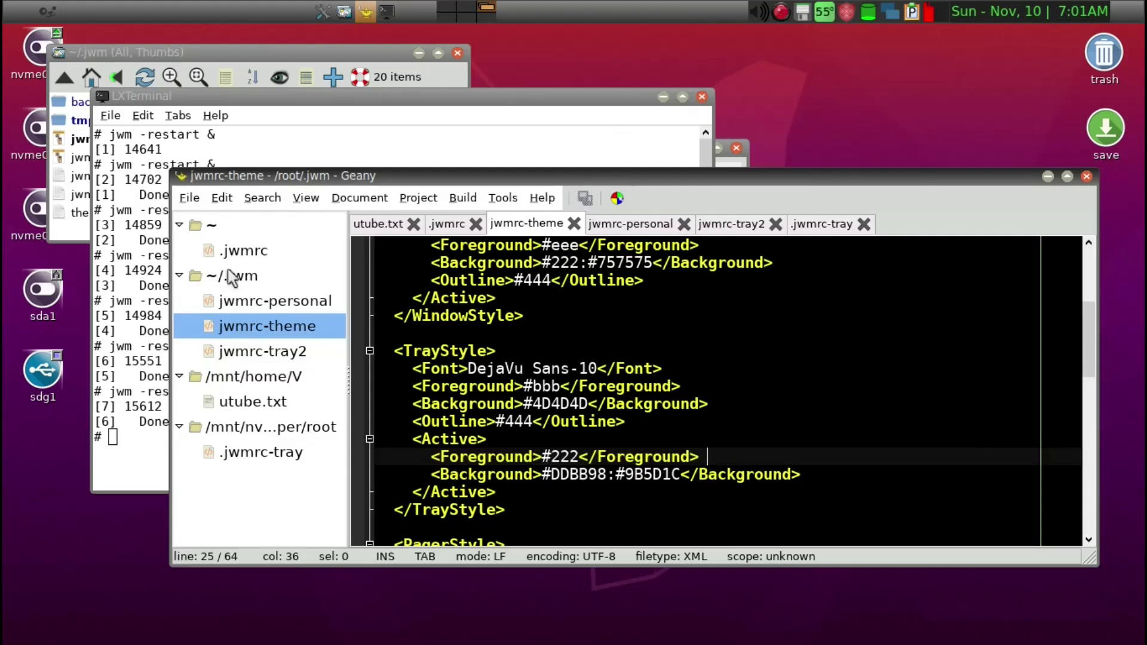
left_click(151, 458)
key("Up")
key("Return")
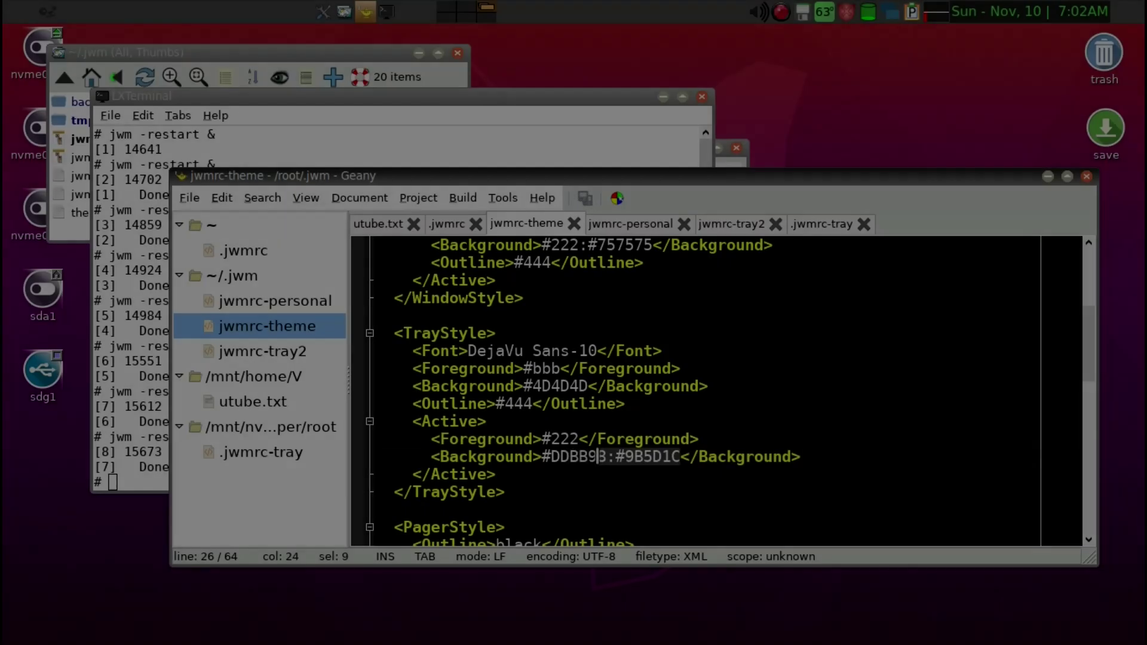
Step: Replace the whole Background value in TrayStyle's Active section with the palette colour #E6E6FA and save jwmrc-theme
key("shift+Left")
key("shift+Left")
key("shift+Left")
key("shift+Left")
key("shift+Left")
key("shift+Left")
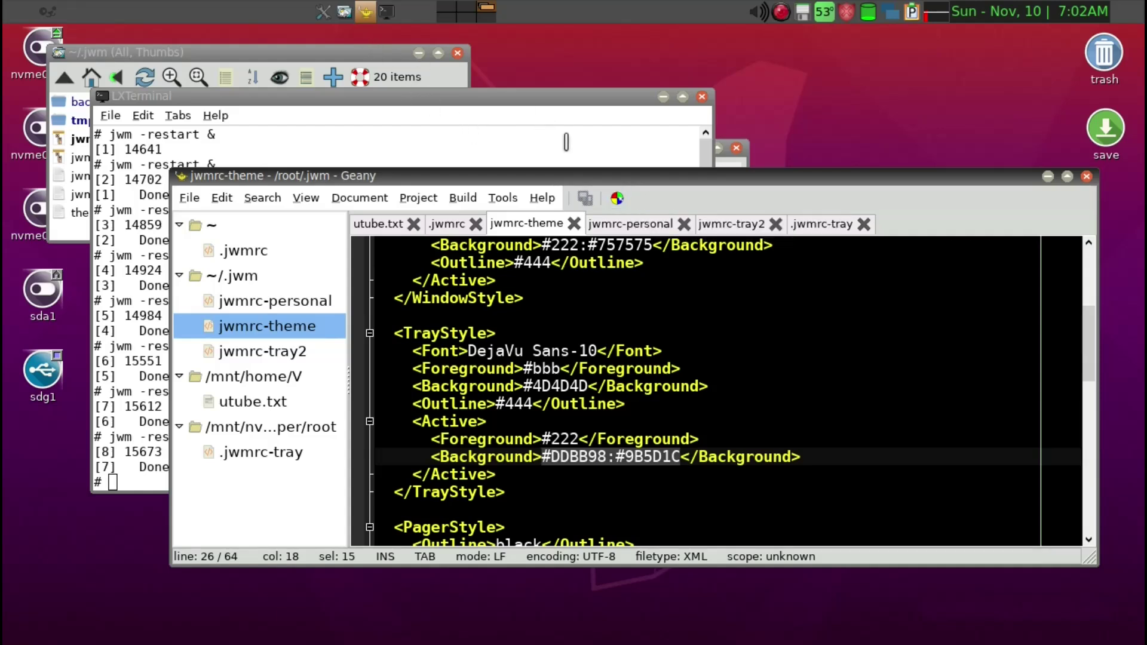
left_click(616, 198)
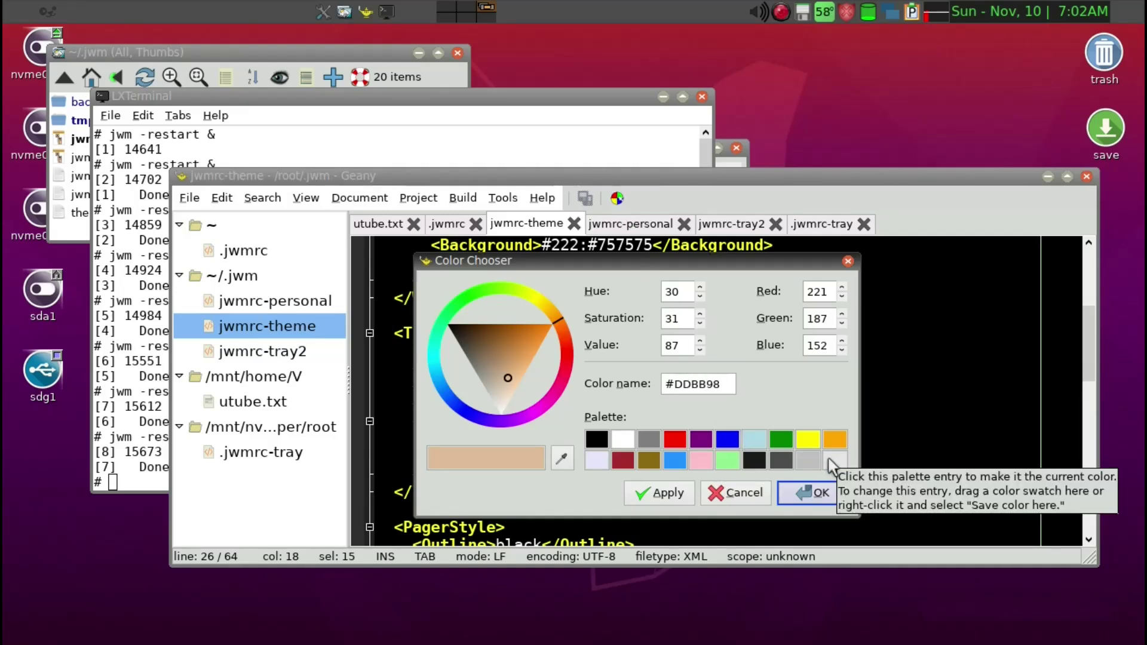
left_click(597, 460)
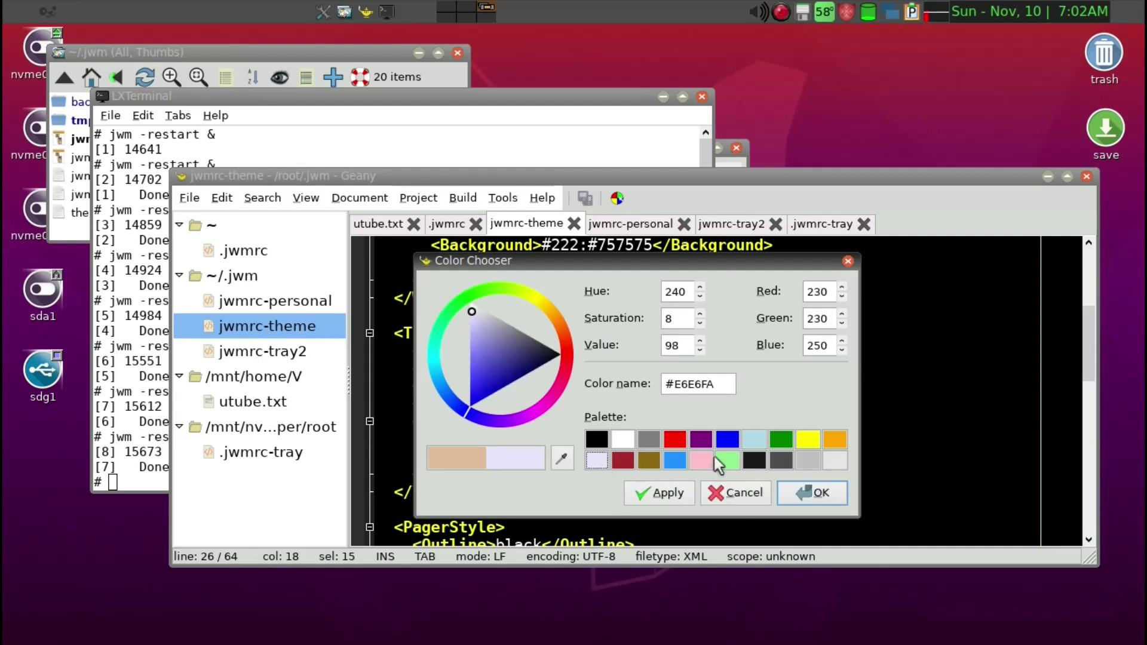
left_click(811, 494)
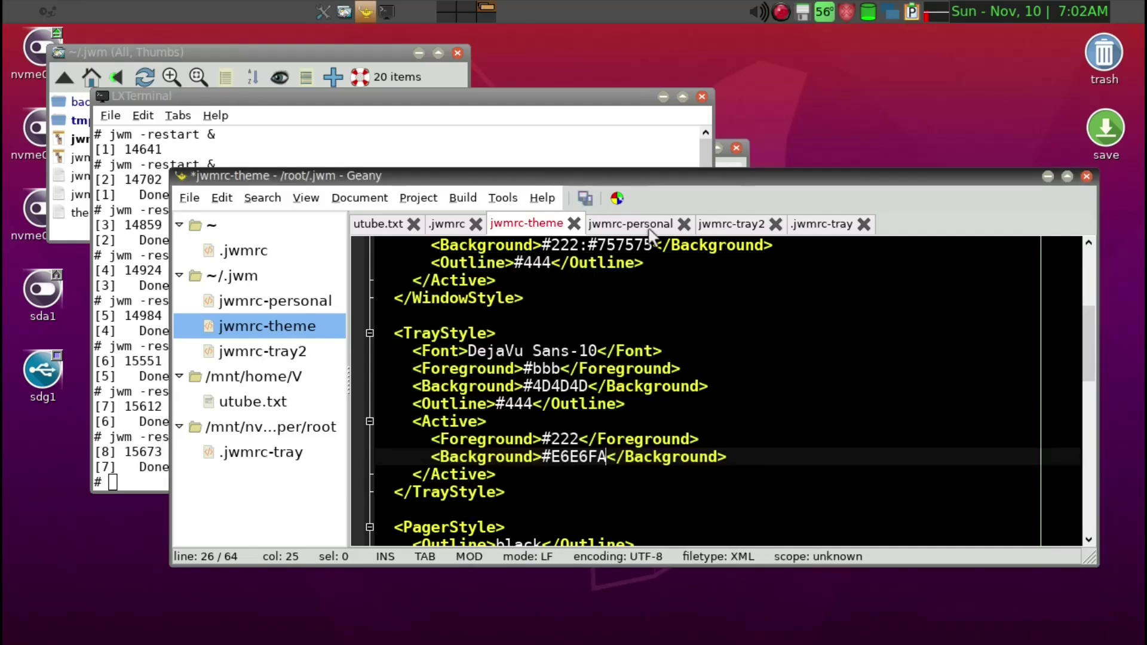
key("ctrl+s")
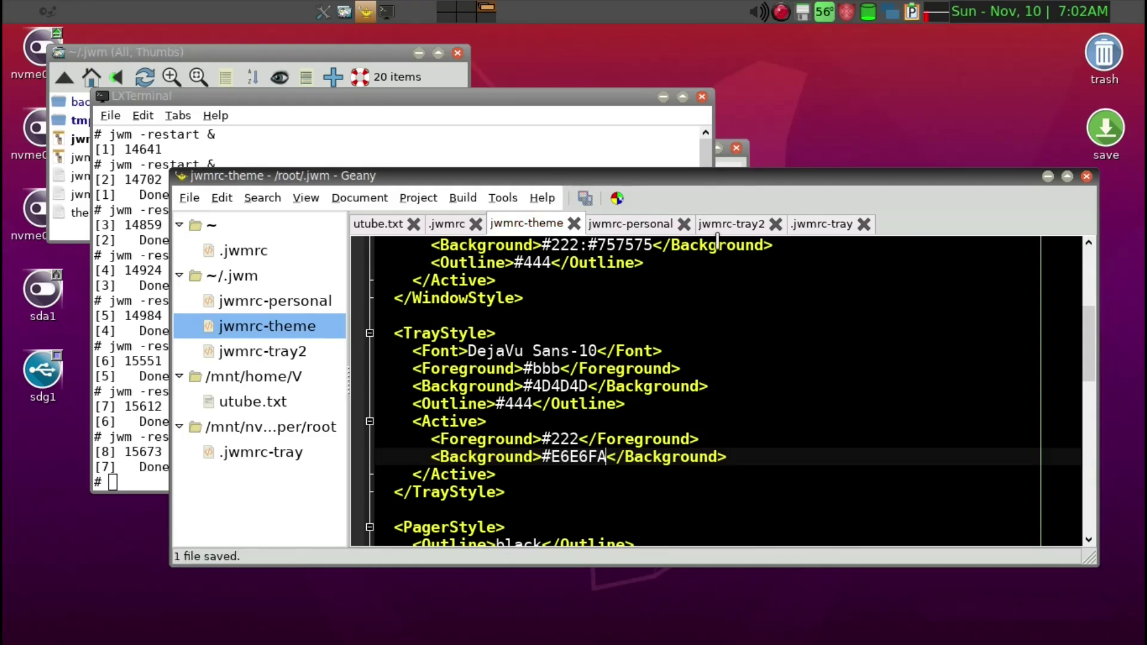
Step: Run jwm -restart & in LXTerminal, check the active window's tray button colour, and return to jwmrc-theme in Geany
left_click(547, 112)
key("Up")
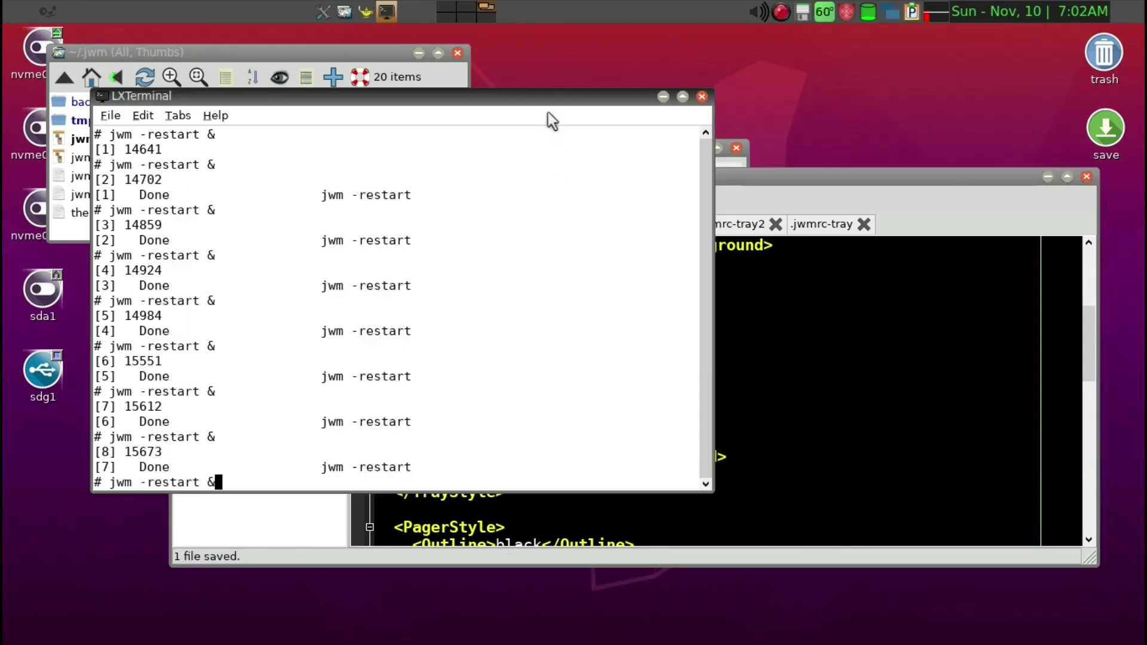
key("Return")
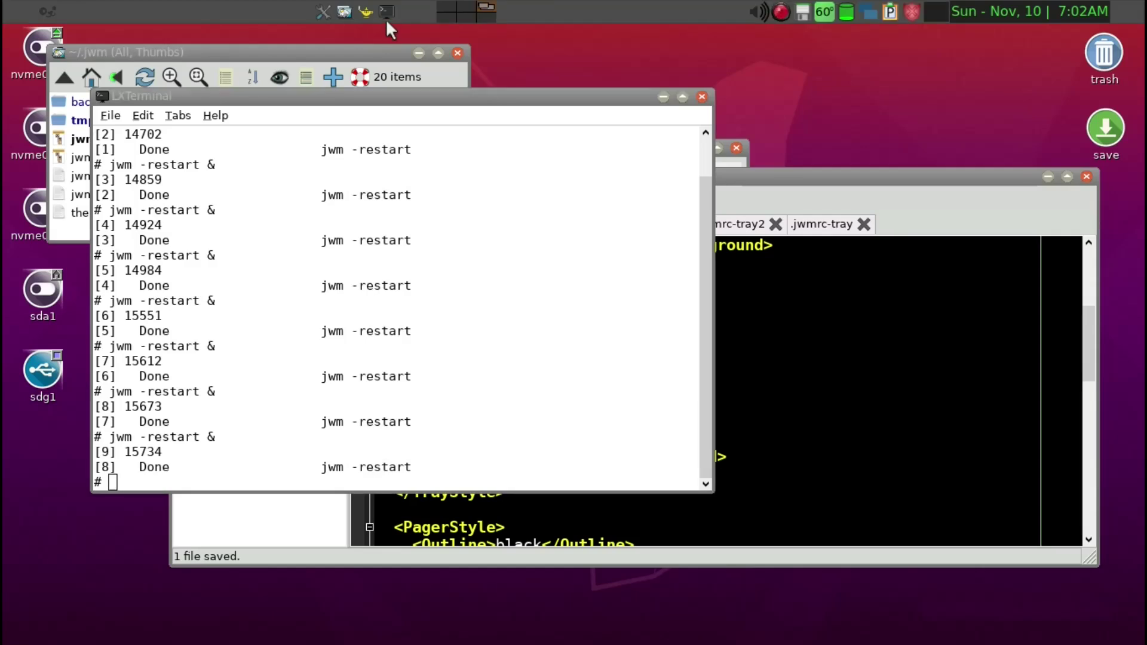
left_click(407, 94)
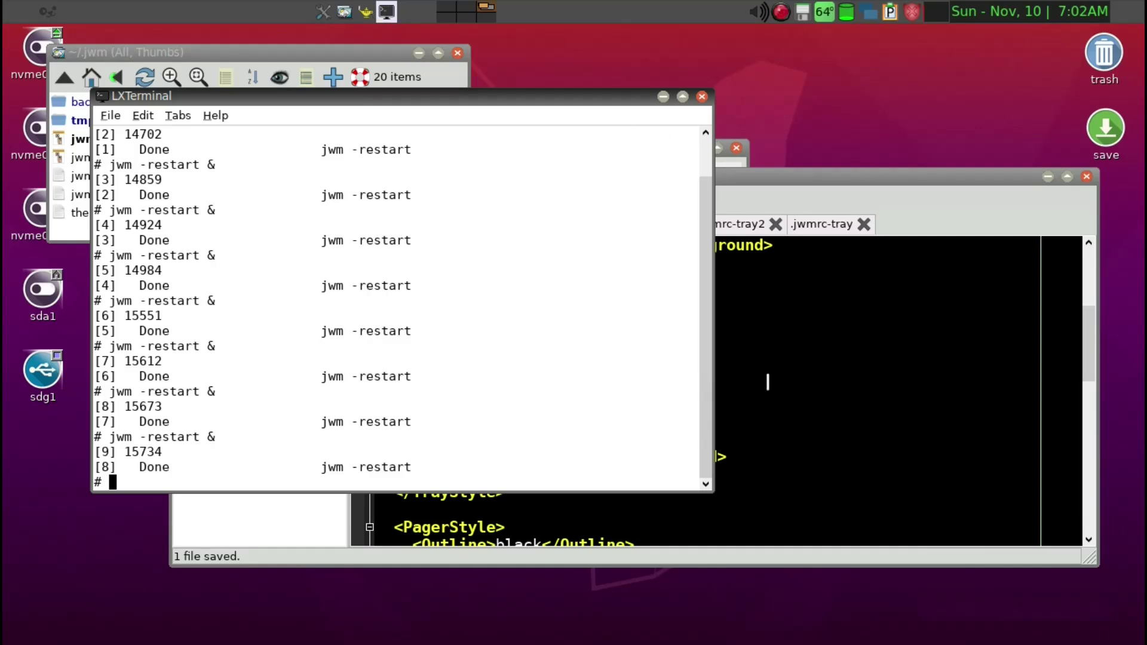
left_click(768, 381)
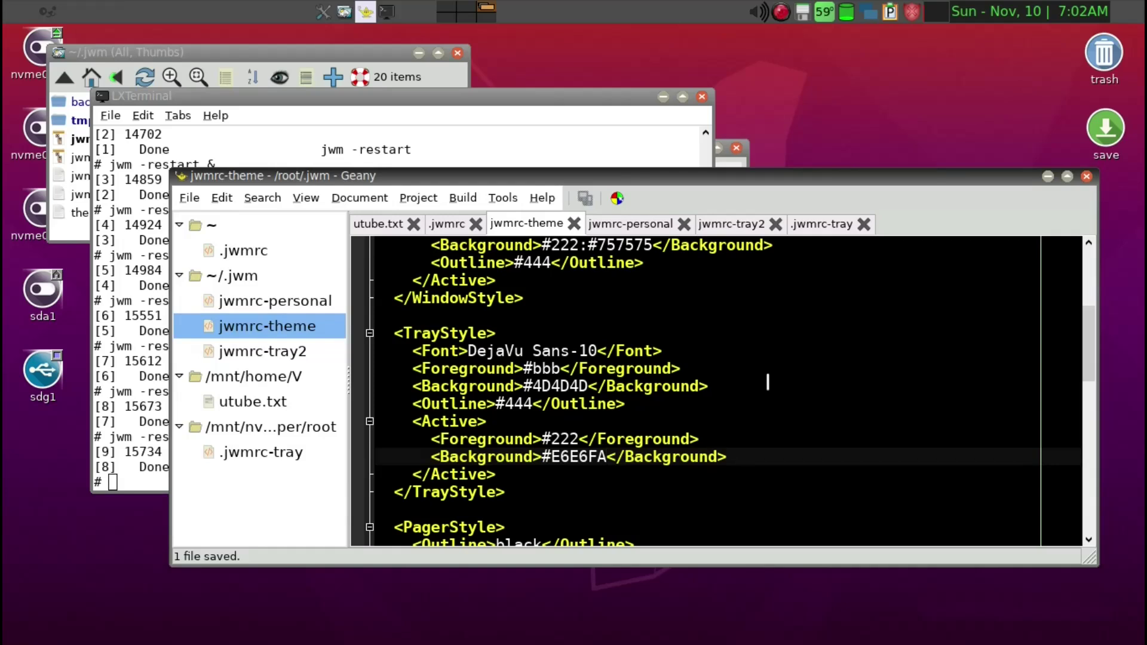
Step: Set the Foreground in PagerStyle's Active section to the red palette colour #FF0000 and save jwmrc-theme
scroll(768, 381, "down", 4)
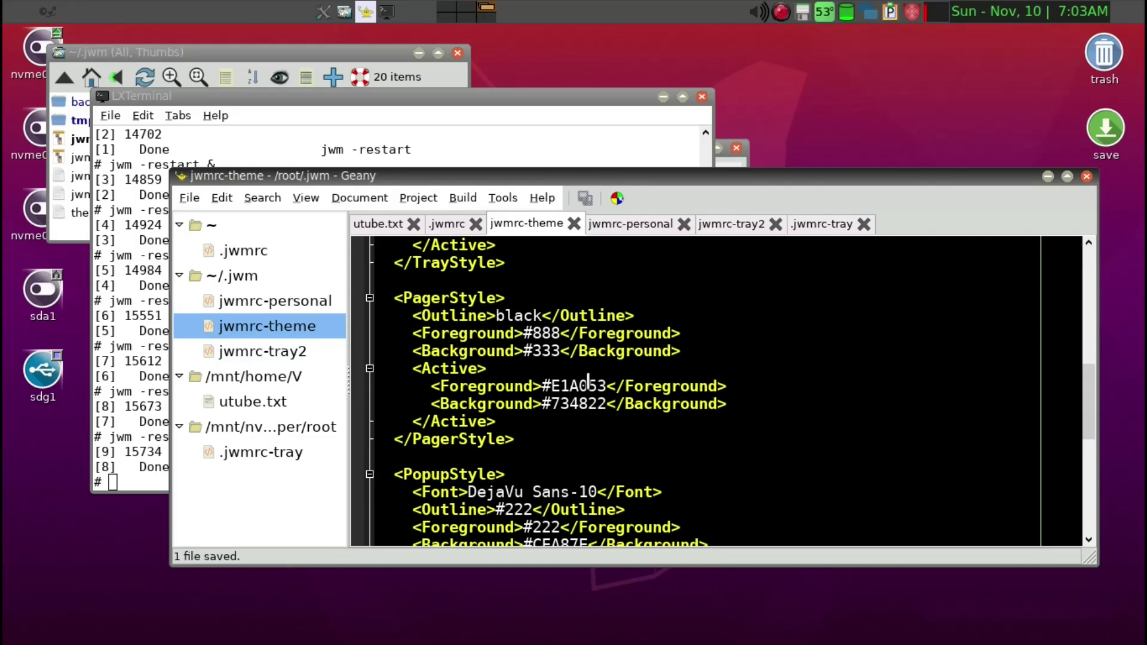
left_click(545, 387)
left_click_drag(540, 386, 606, 387)
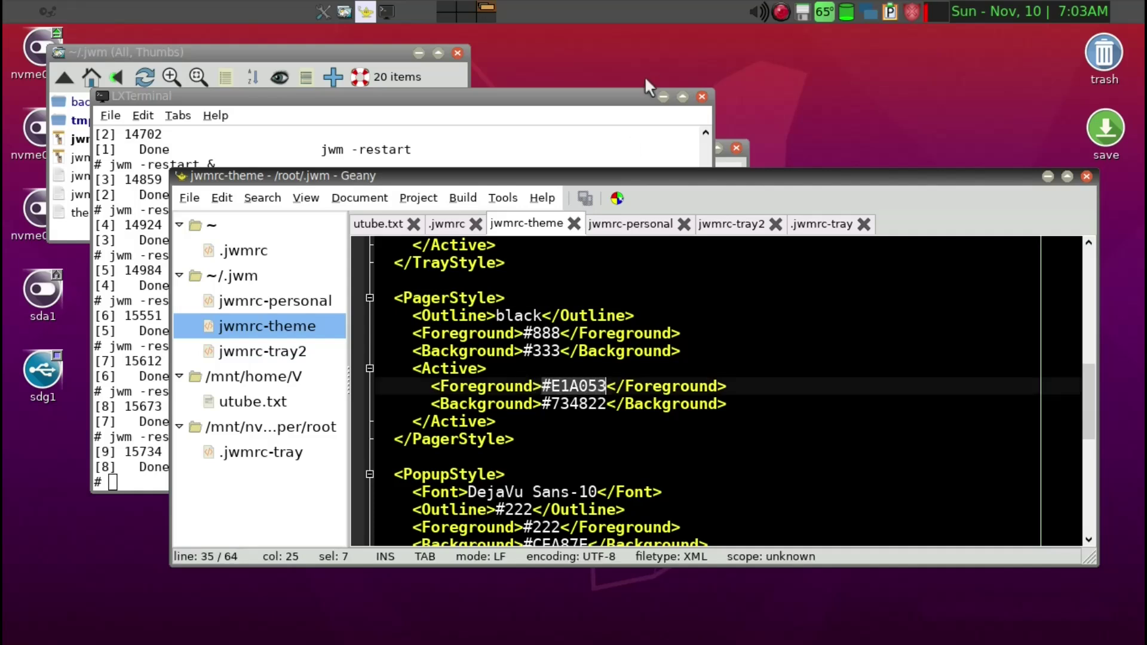
left_click(622, 194)
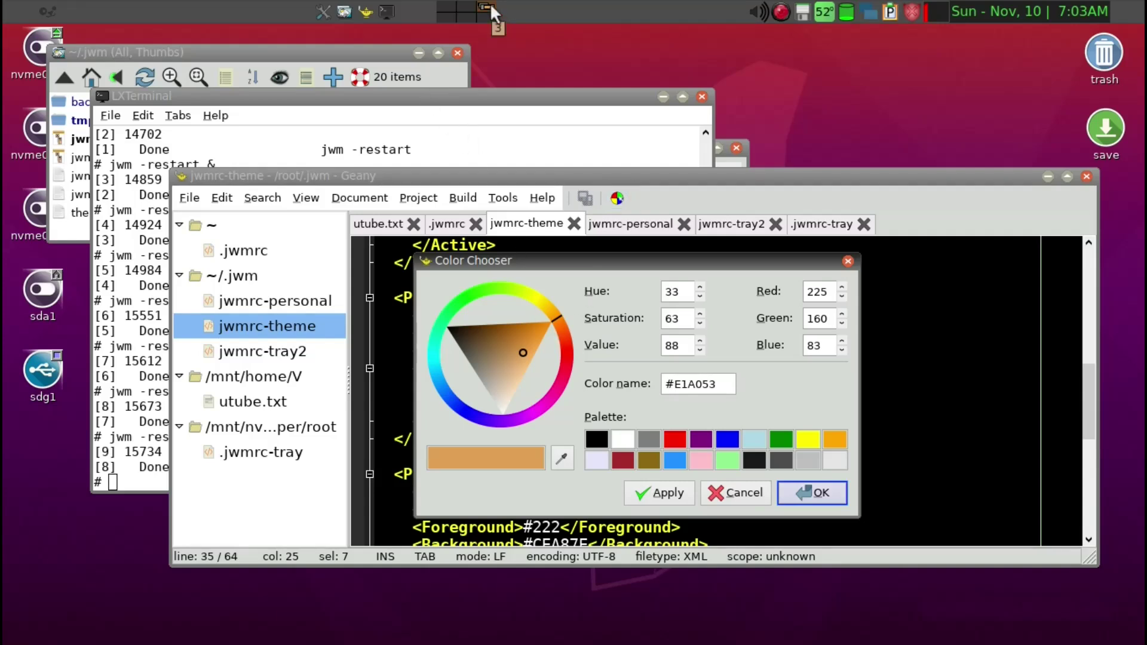
left_click(676, 441)
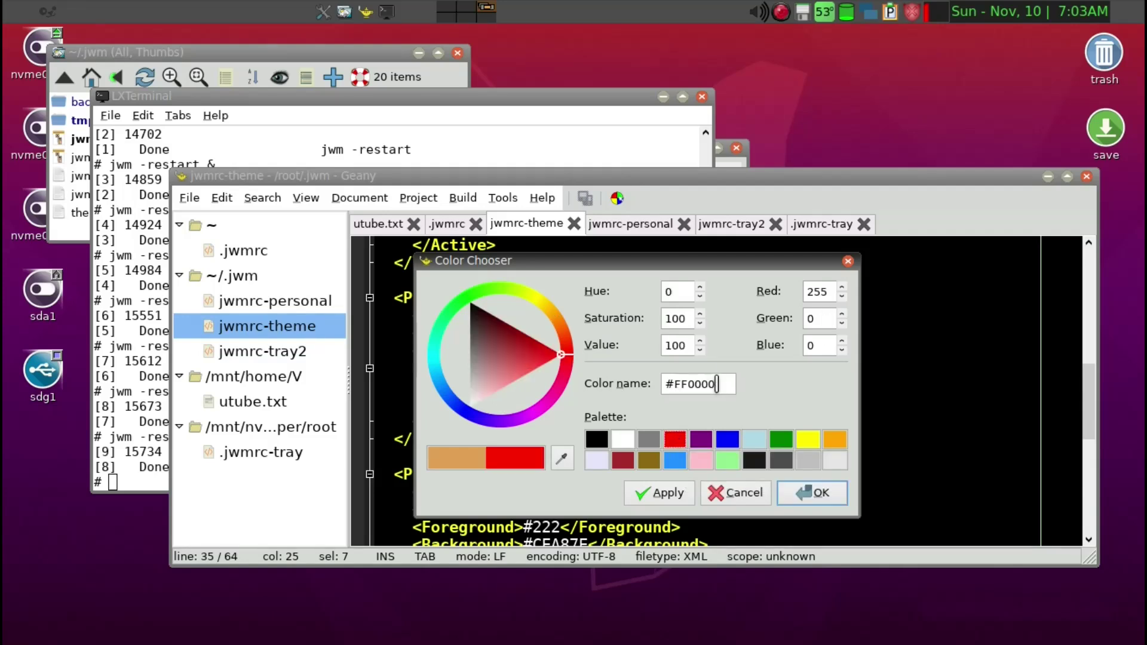
left_click(827, 498)
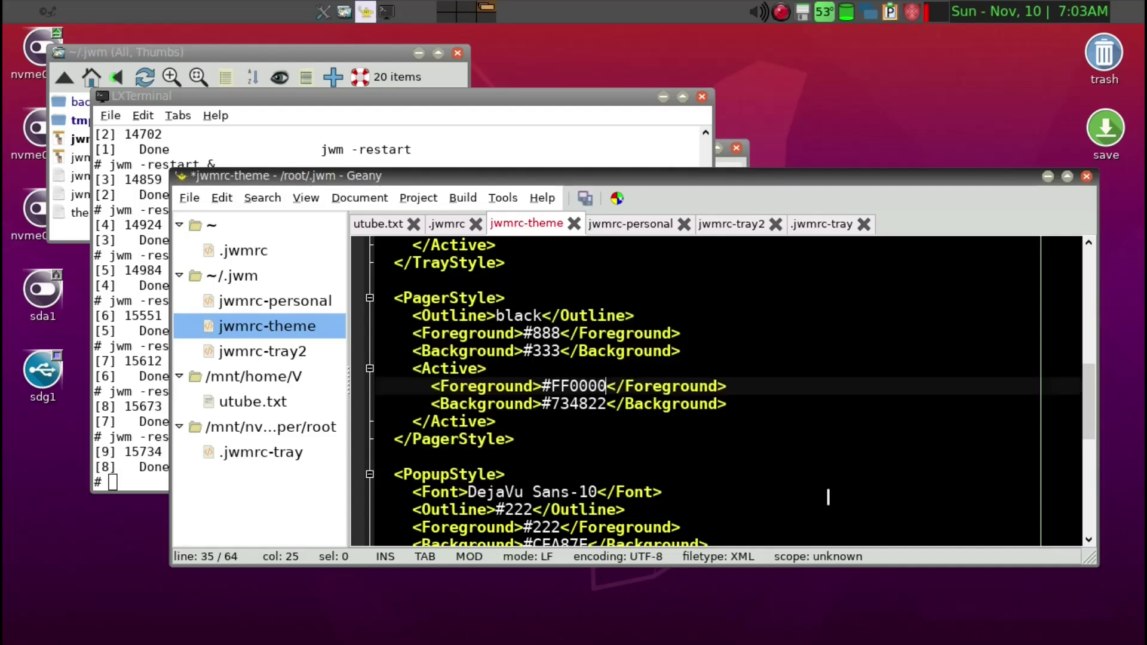
key("ctrl+s")
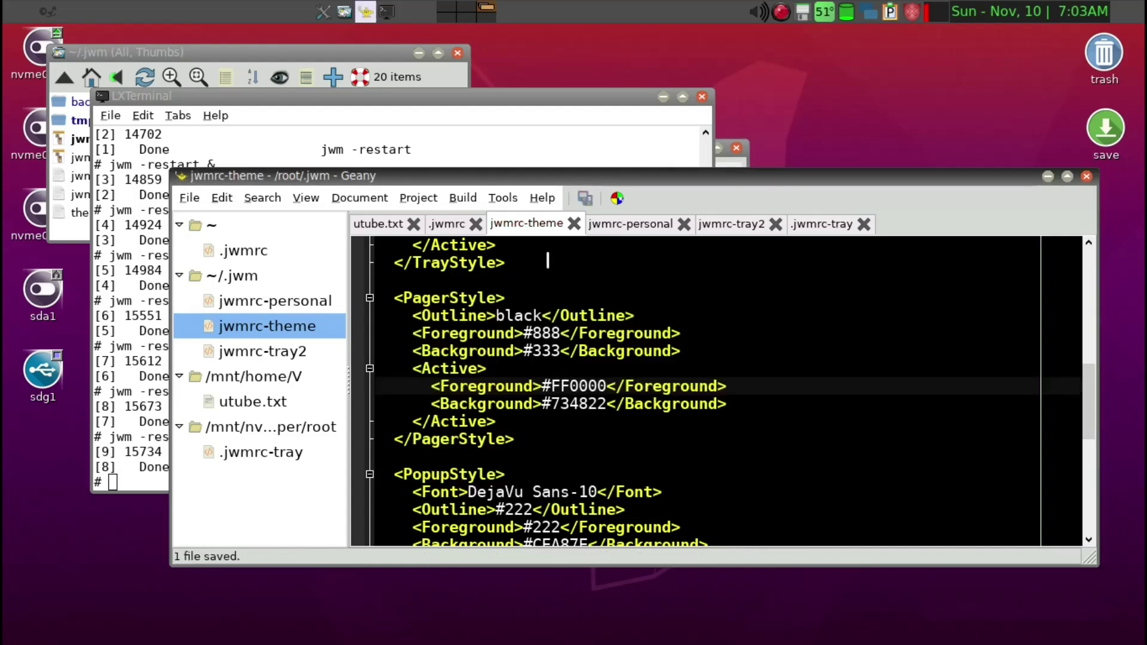
Step: Restart JWM with jwm -restart & in LXTerminal to apply the pager colour, and return to jwmrc-theme in Geany
left_click(457, 141)
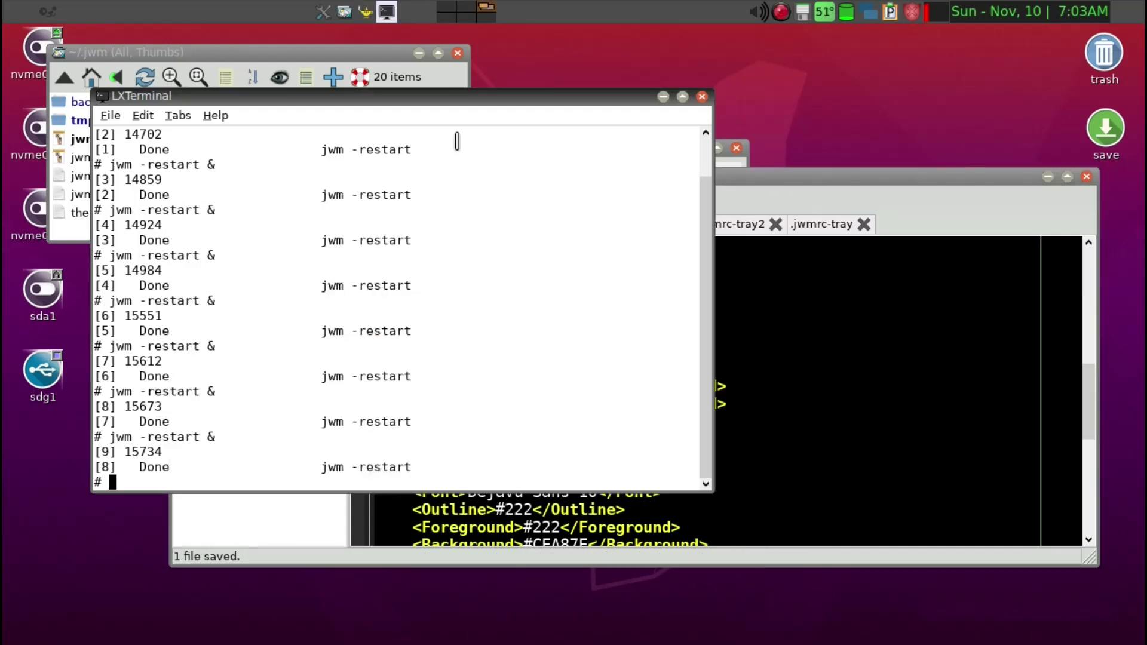
key("Up")
key("Return")
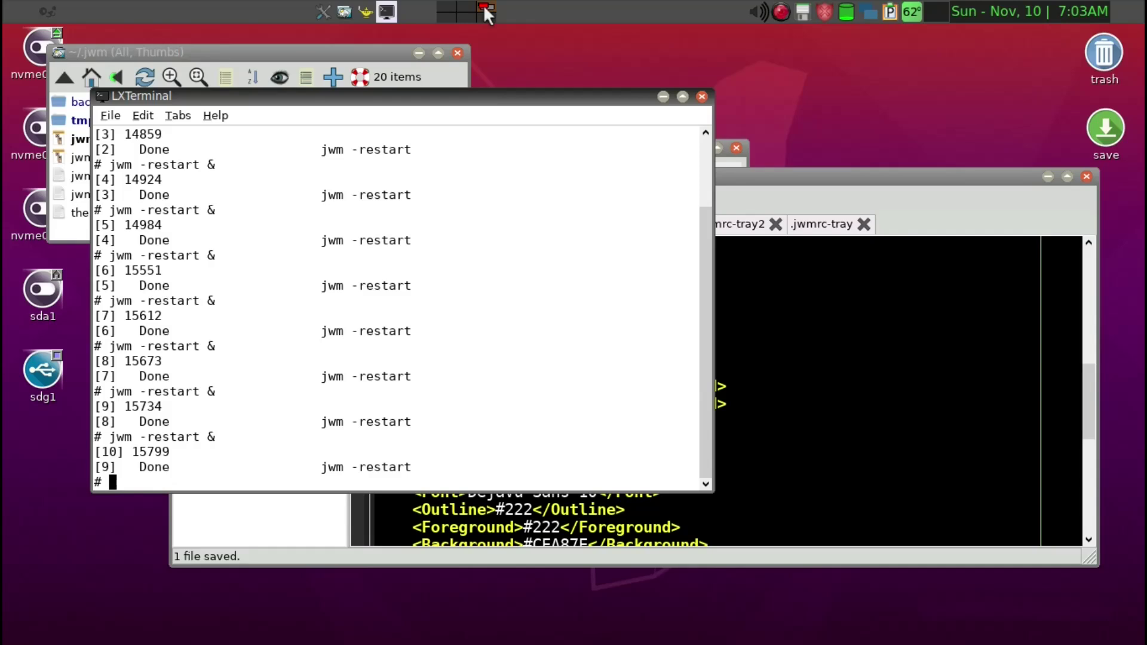
left_click(764, 178)
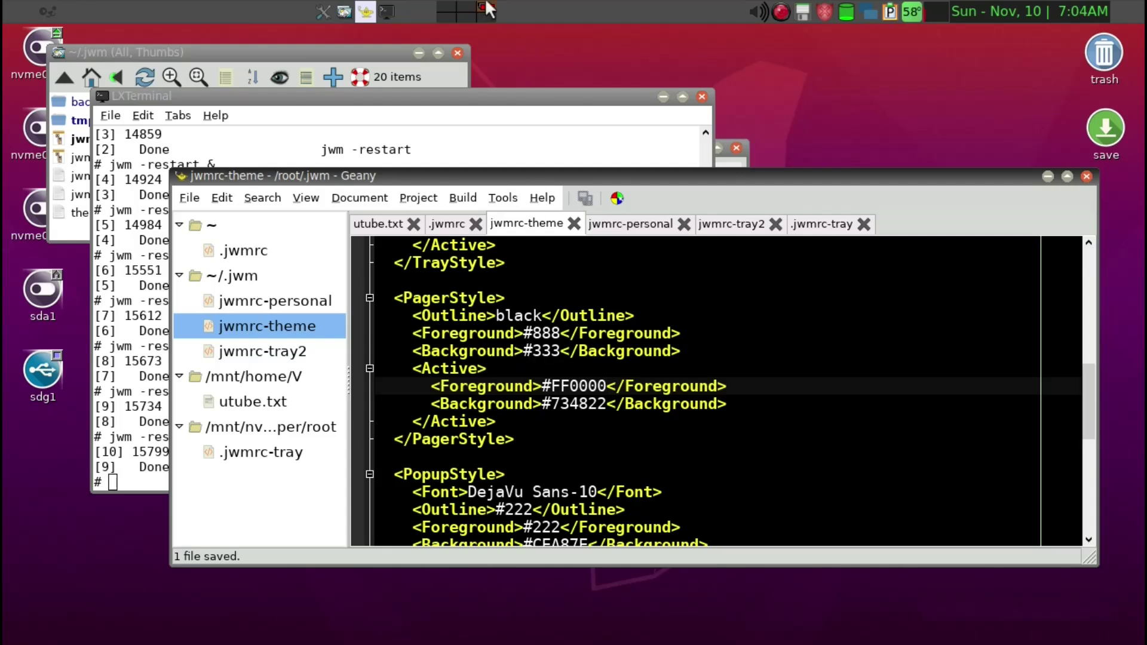
left_click_drag(559, 351, 525, 352)
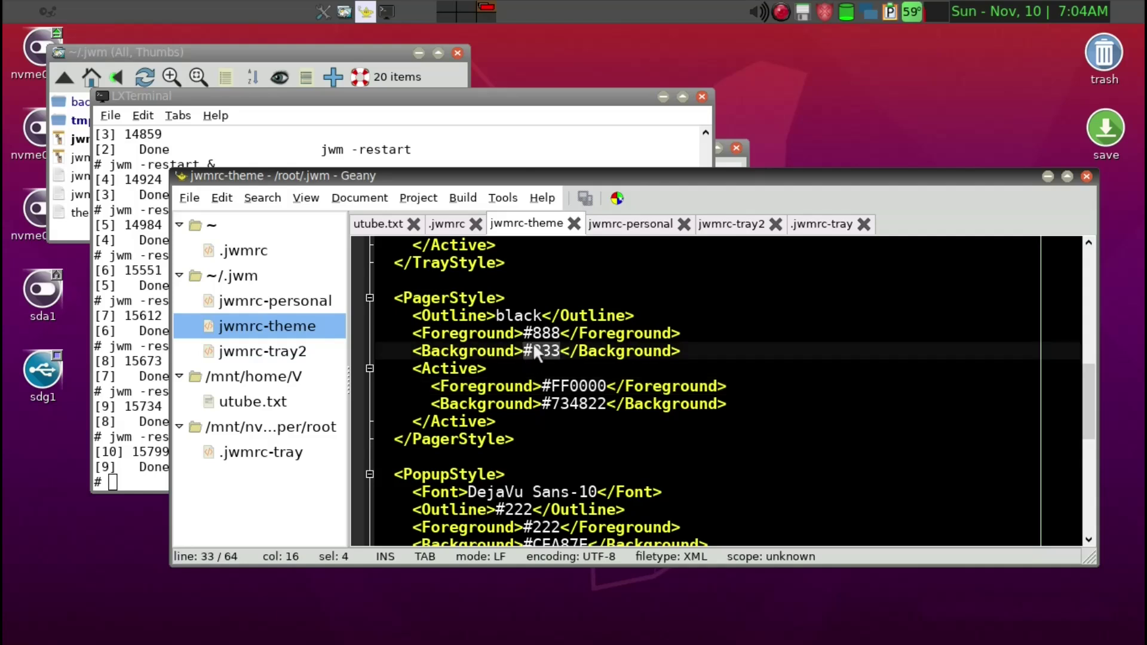
left_click(615, 198)
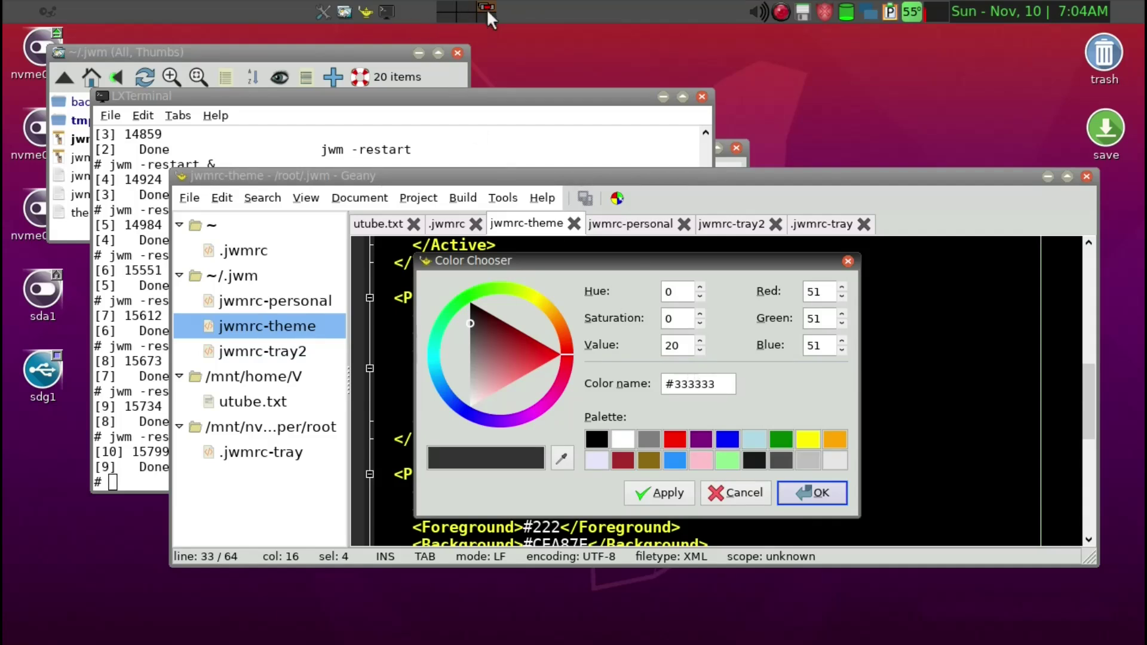
left_click(743, 493)
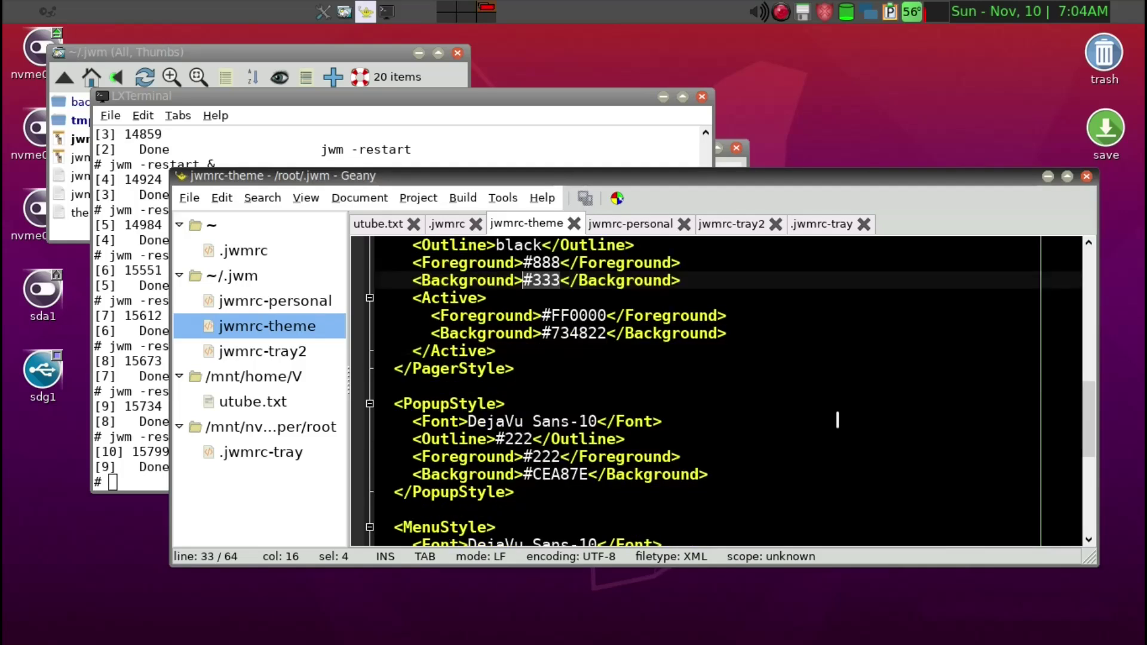
Step: Change the Outline value in the PagerStyle section to white and save jwmrc-theme
scroll(837, 420, "down", 1)
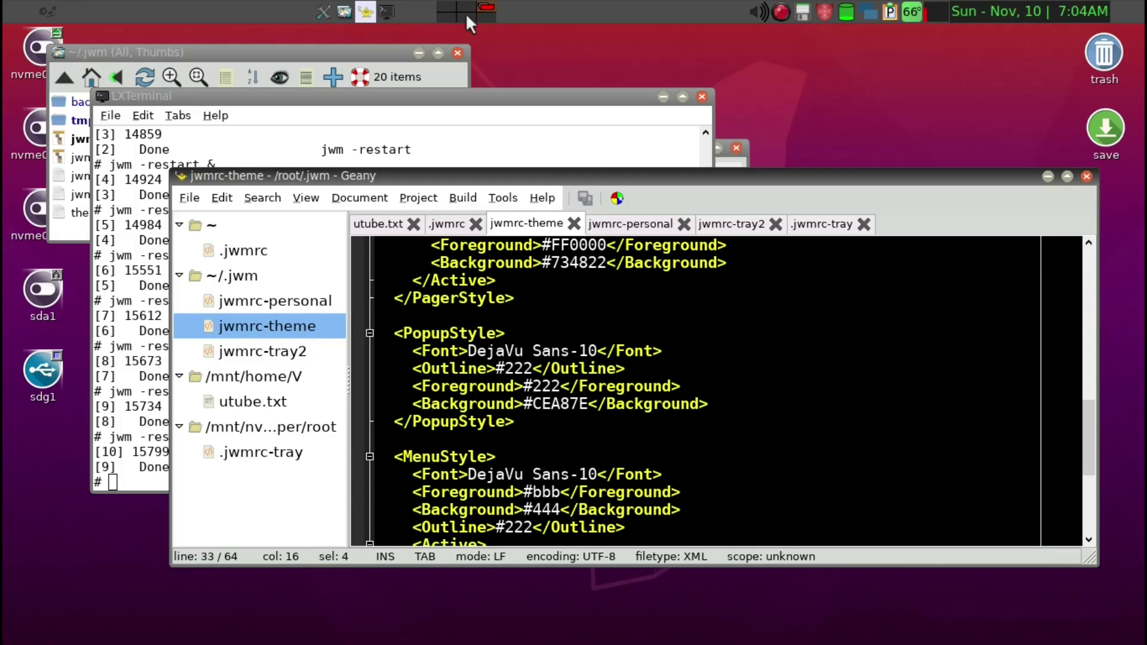
scroll(589, 299, "up", 1)
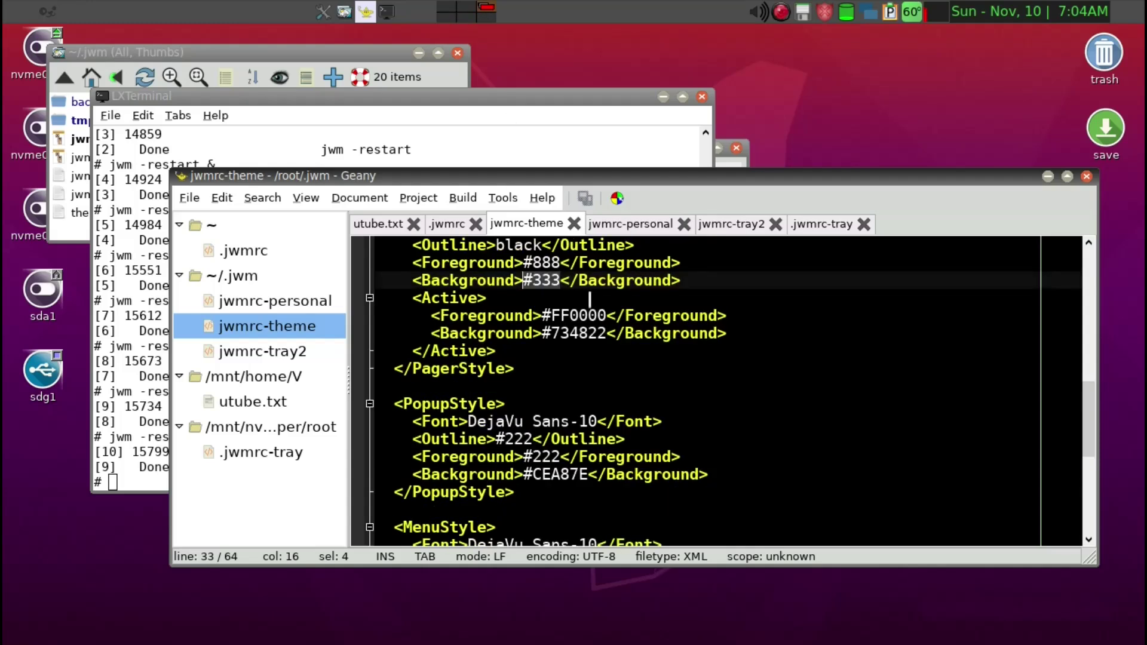
scroll(590, 299, "up", 1)
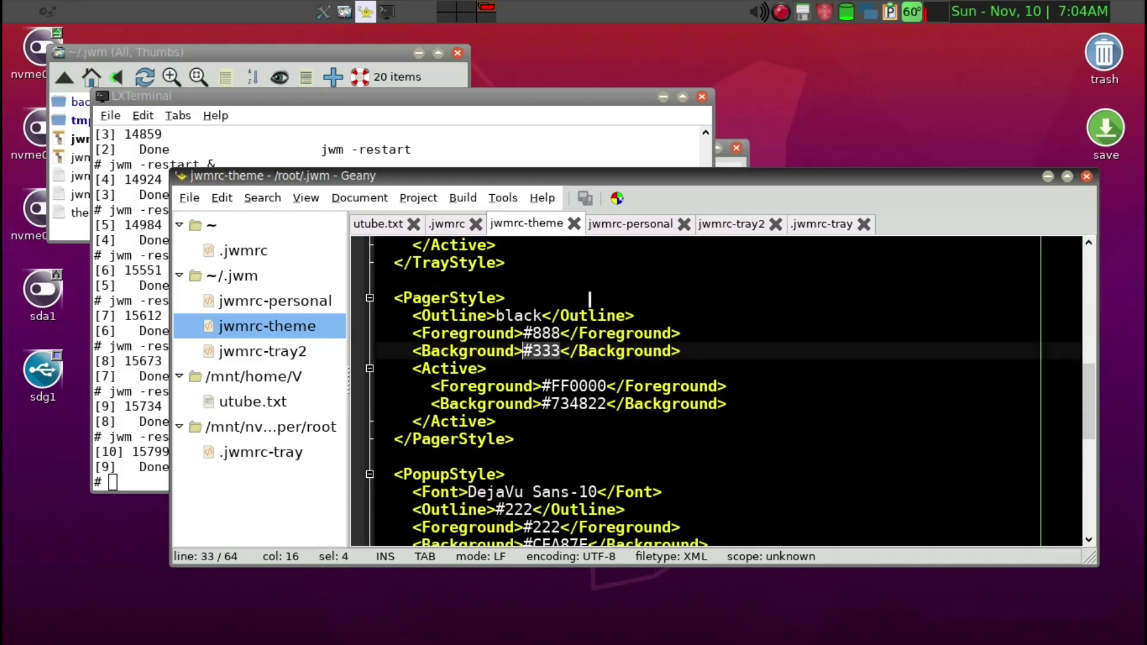
double_click(528, 316)
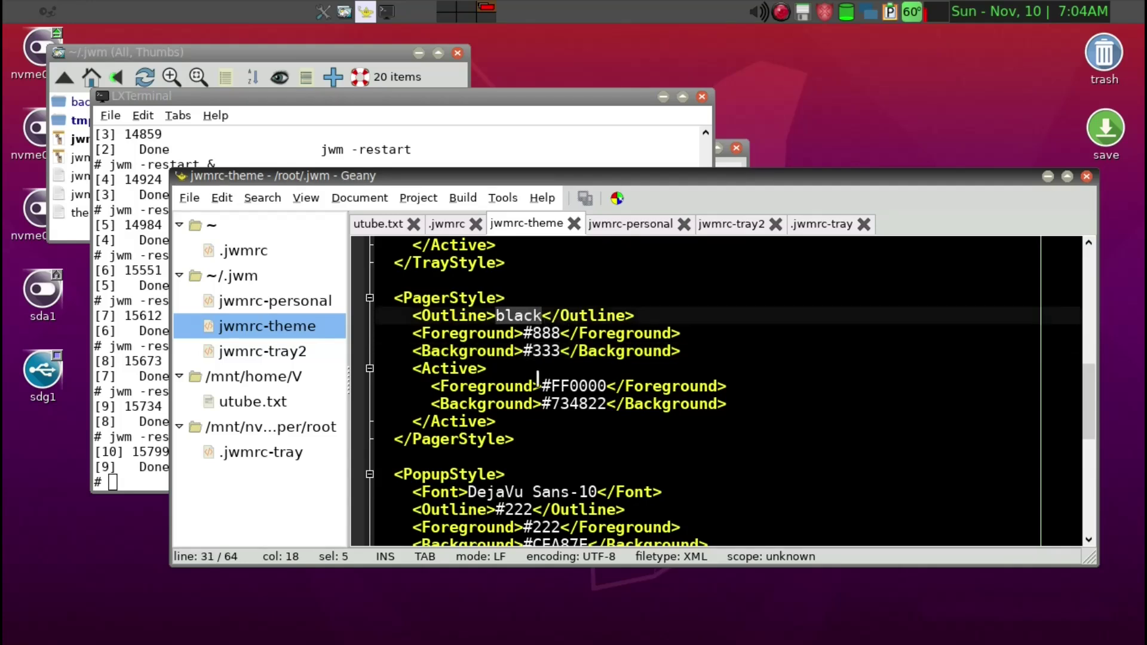
type("white")
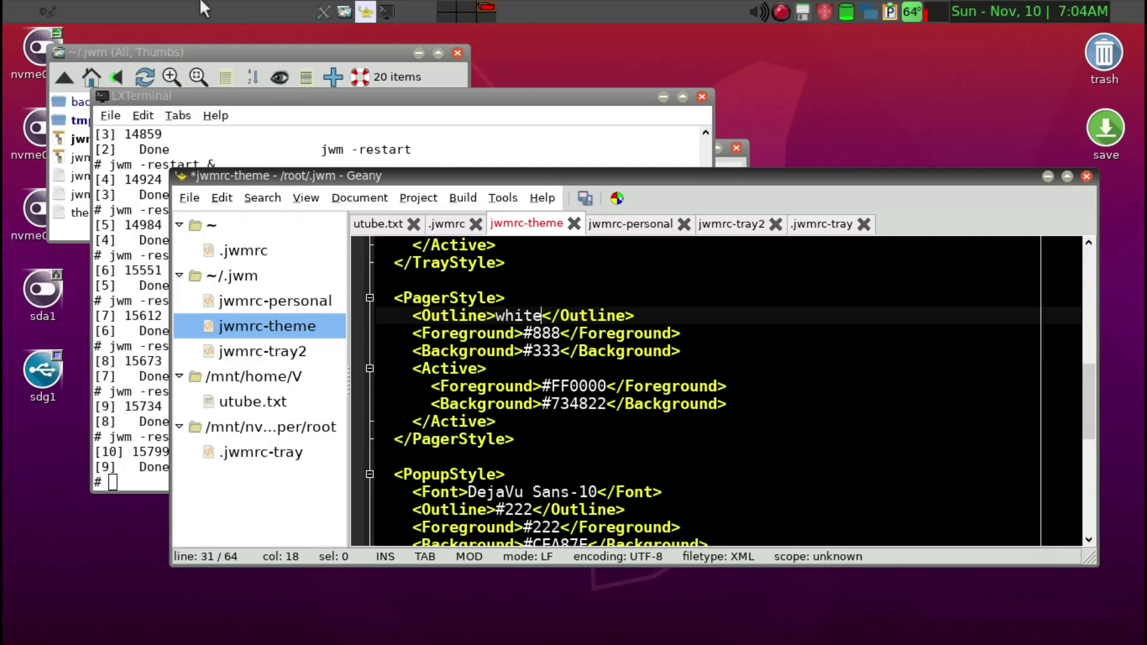
left_click(576, 205)
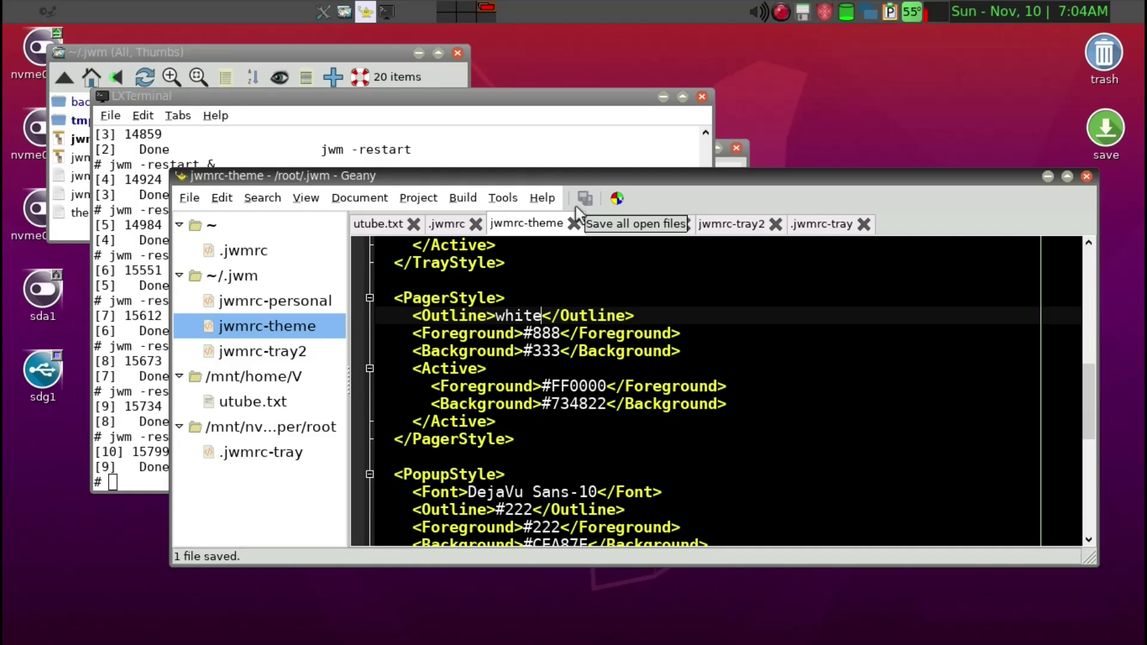
Step: Switch to LXTerminal and run jwm -restart & to apply the new pager outline
key("alt+Tab")
key("Up")
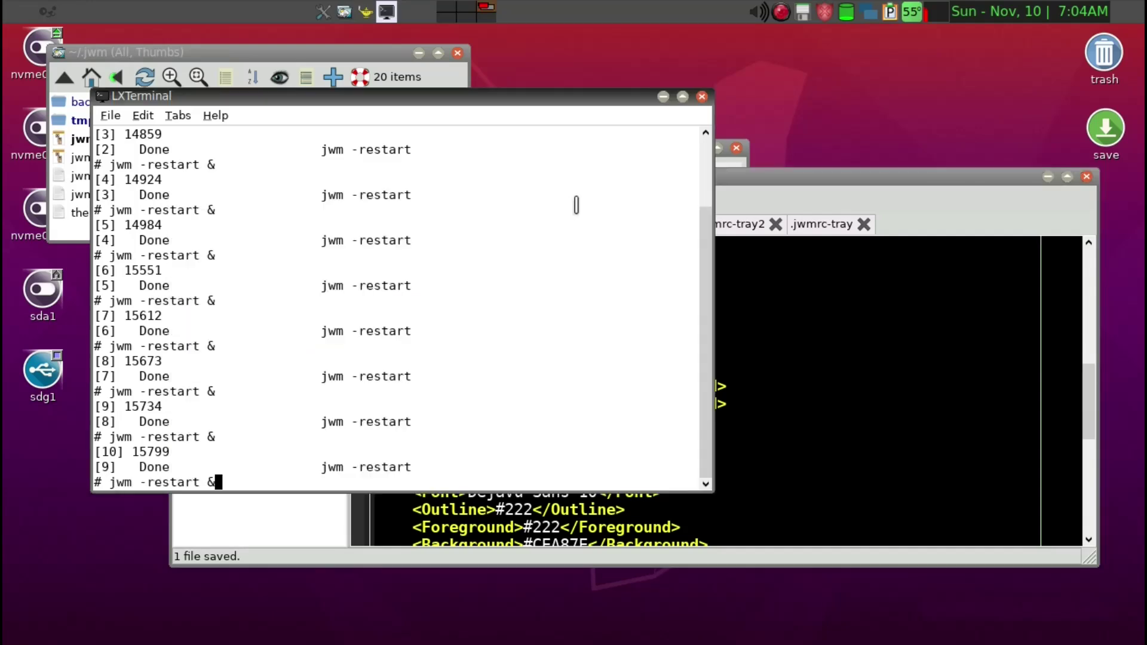
key("Return")
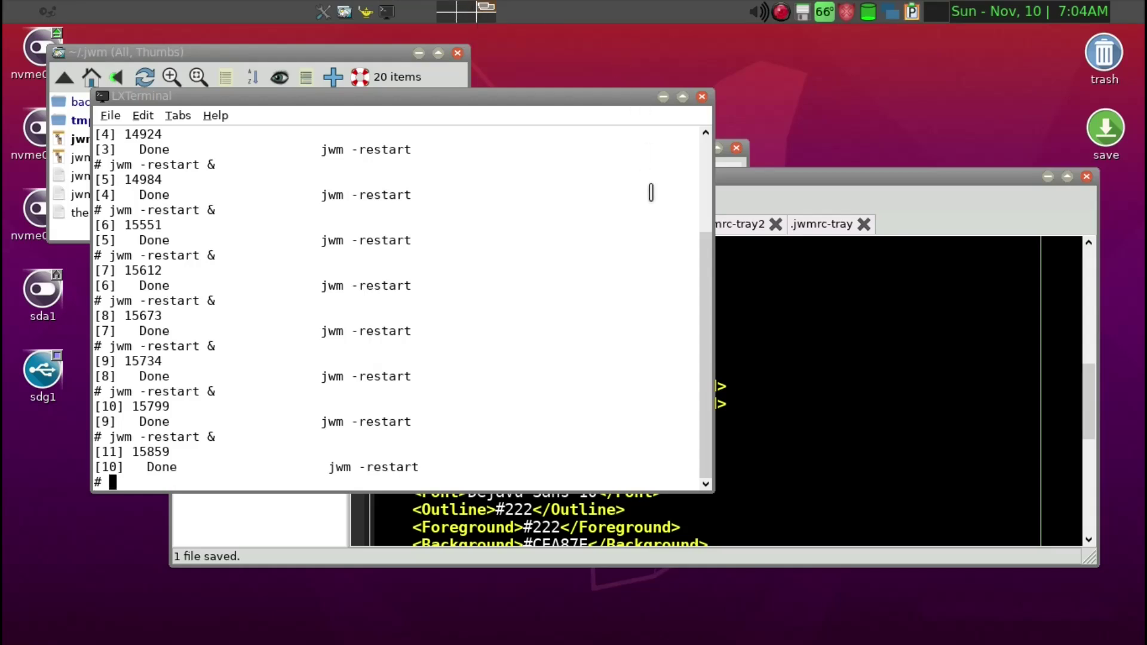
Step: Return to jwmrc-theme in Geany and set the ClockStyle Font to DejaVu Sans-14
left_click(747, 174)
scroll(775, 393, "down", 3)
scroll(824, 288, "down", 4)
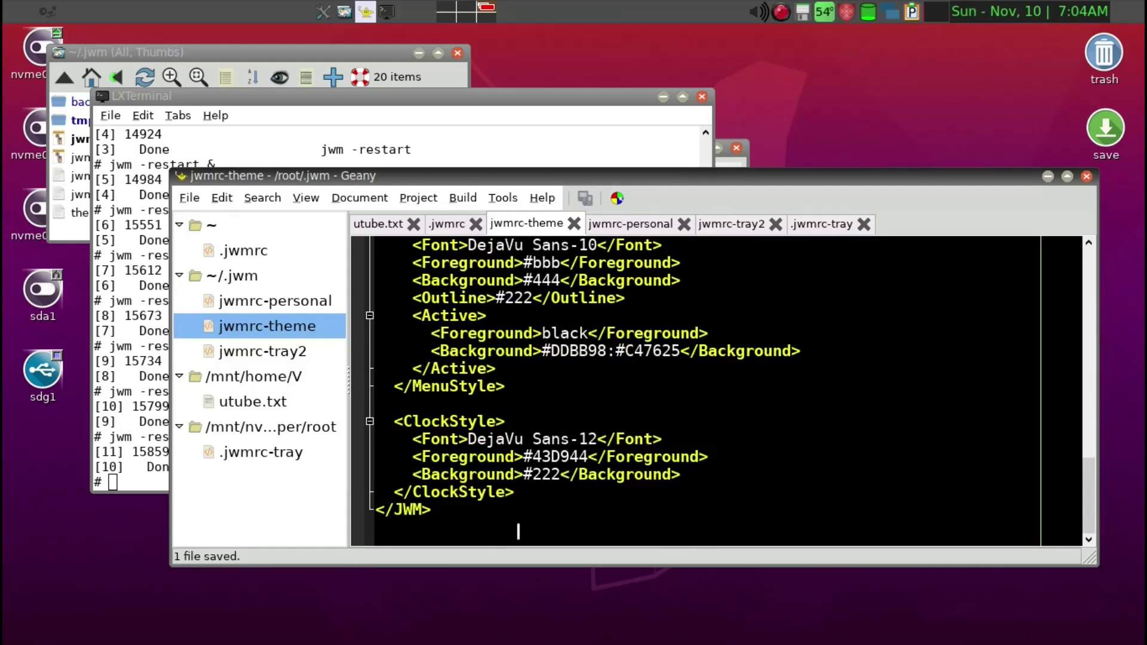
left_click(610, 434)
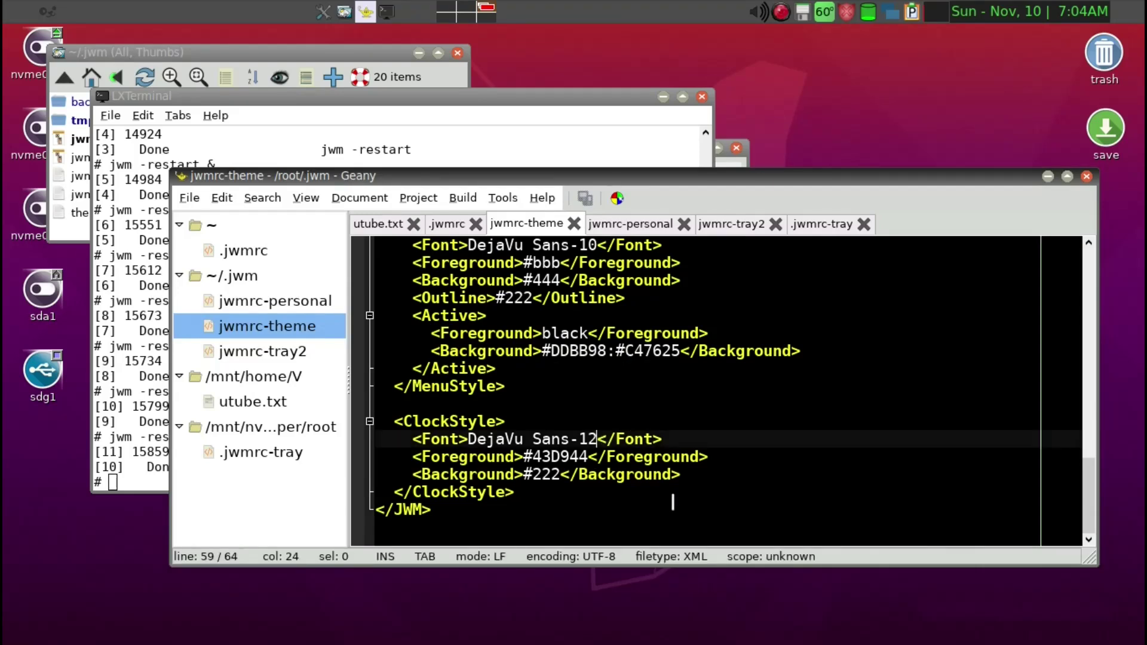
key("BackSpace")
type("4")
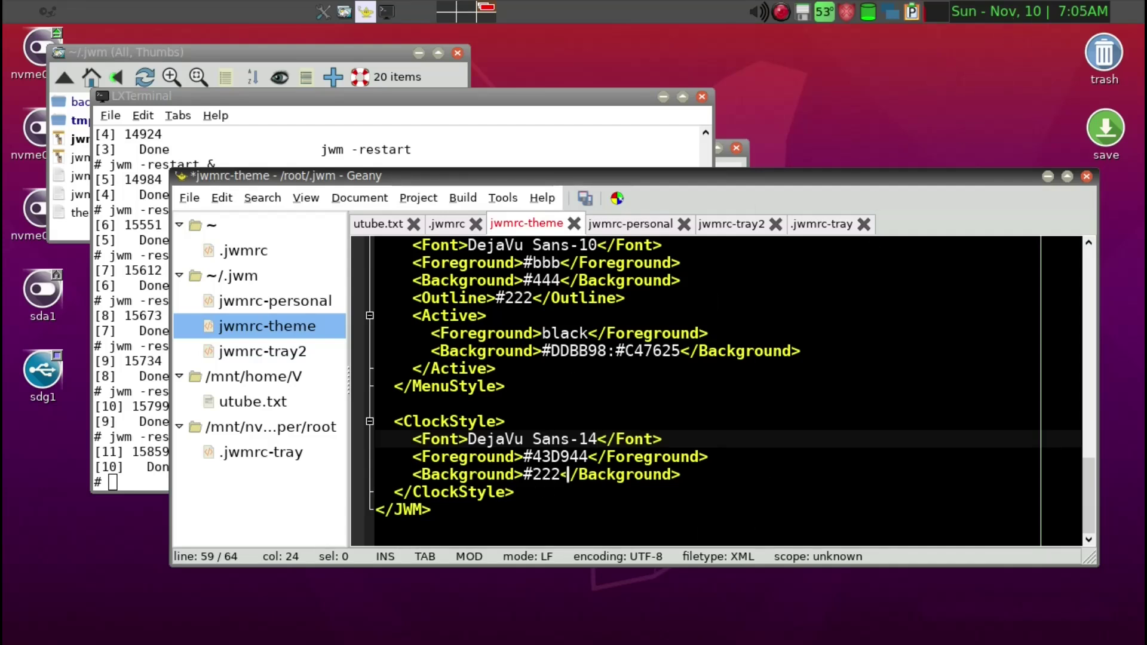
Step: Replace the ClockStyle Foreground with the white palette colour #FFFFFF and save jwmrc-theme
left_click_drag(589, 457, 524, 457)
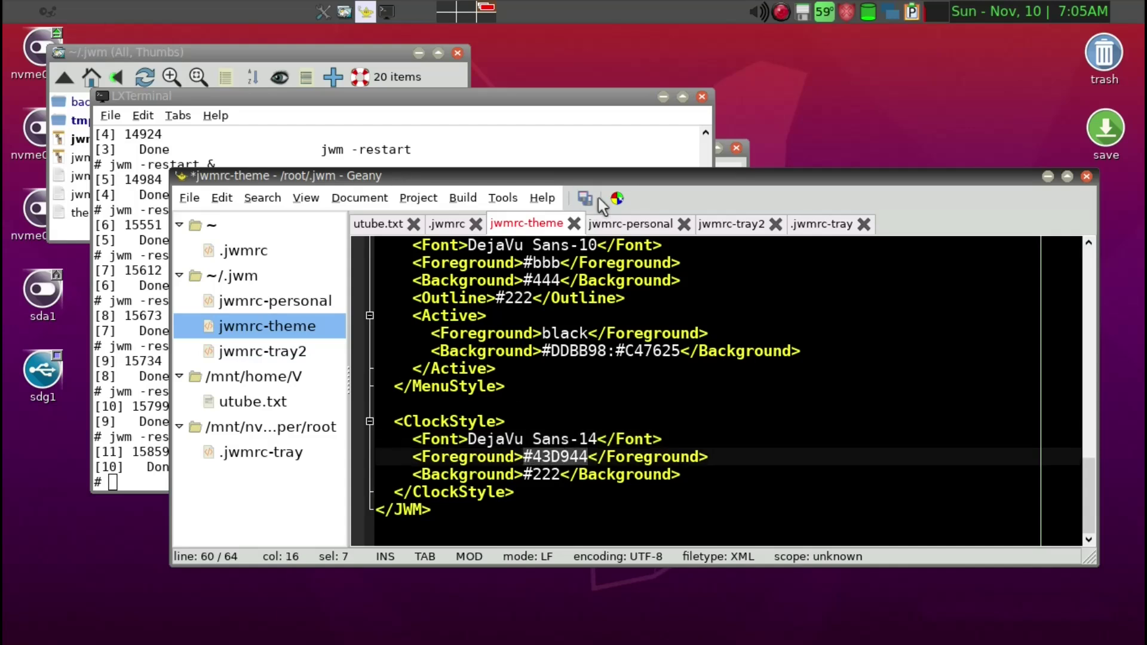
left_click(617, 199)
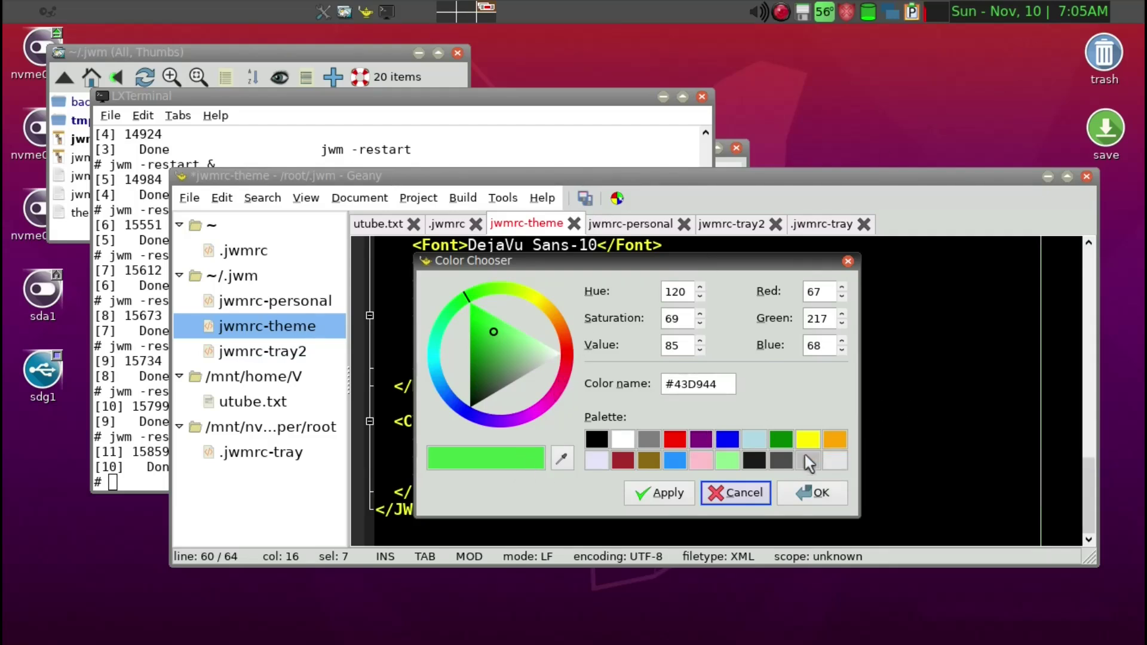
left_click(628, 442)
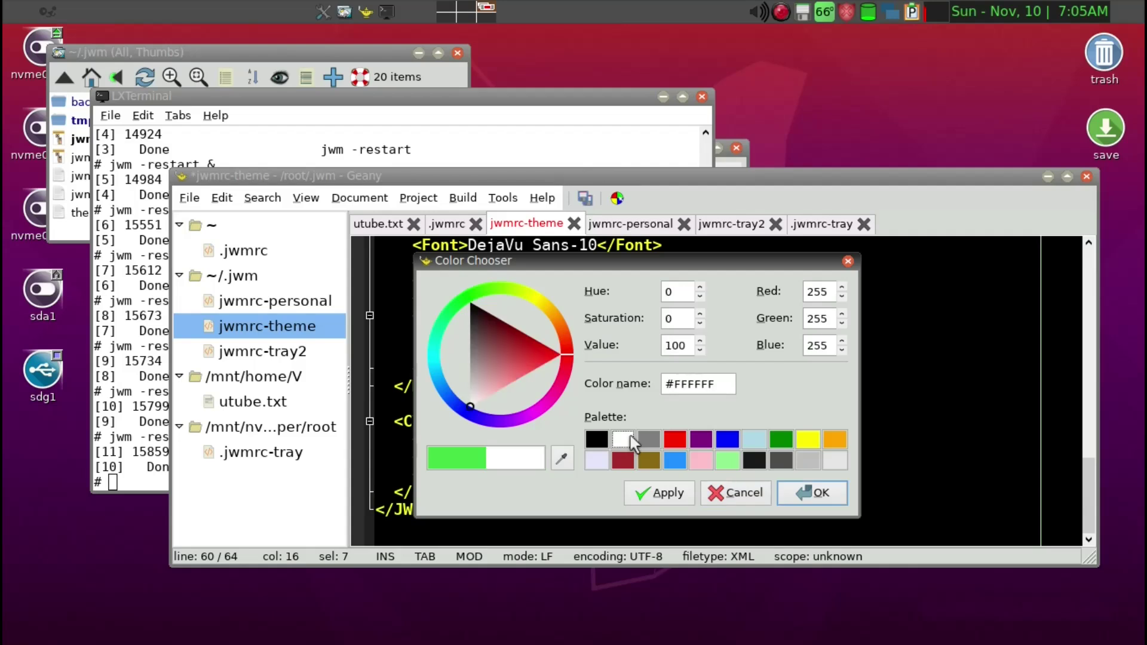
left_click(811, 493)
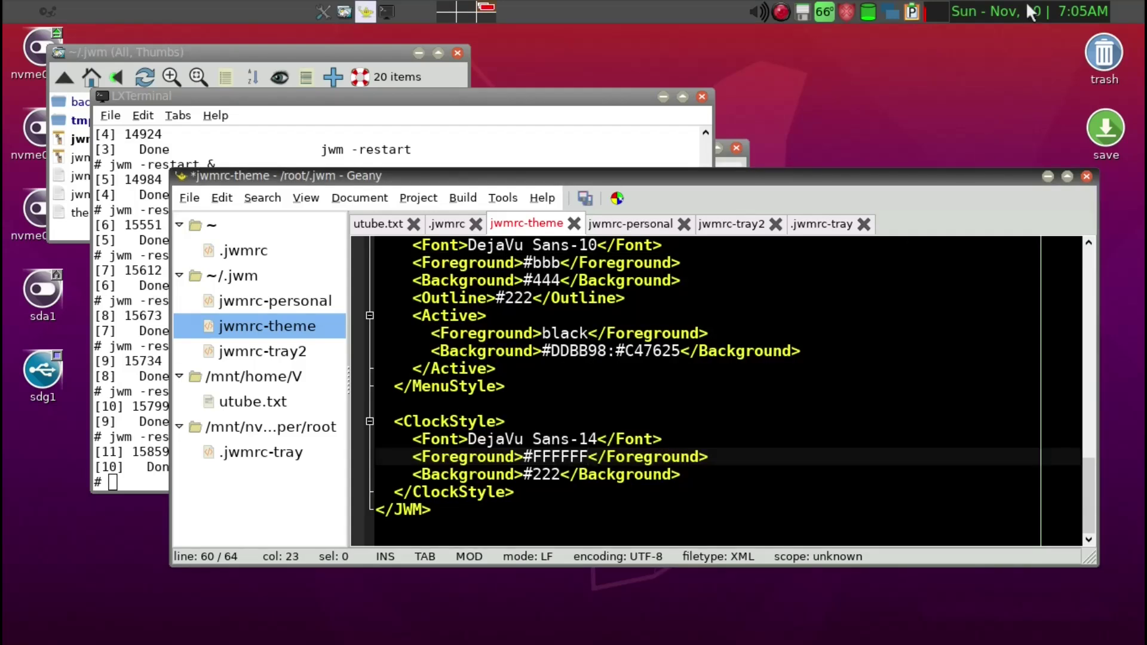
mouse_move(1027, 3)
key("ctrl+s")
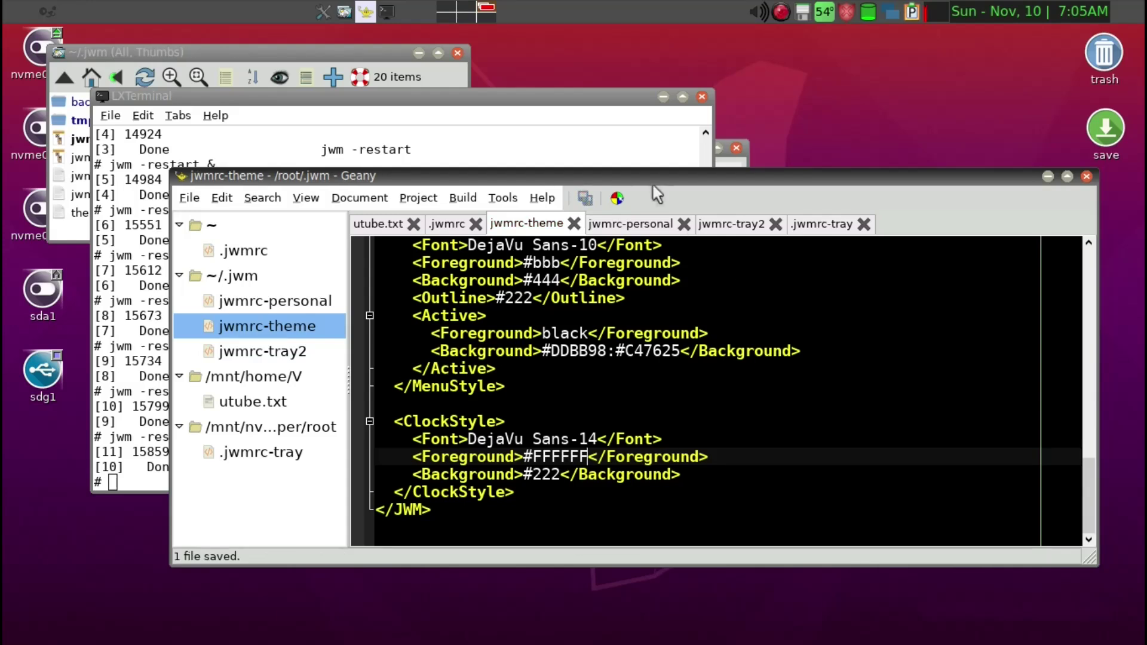
Step: Restart JWM with jwm -restart & in LXTerminal to apply the clock font and colour
left_click(629, 157)
key("Up")
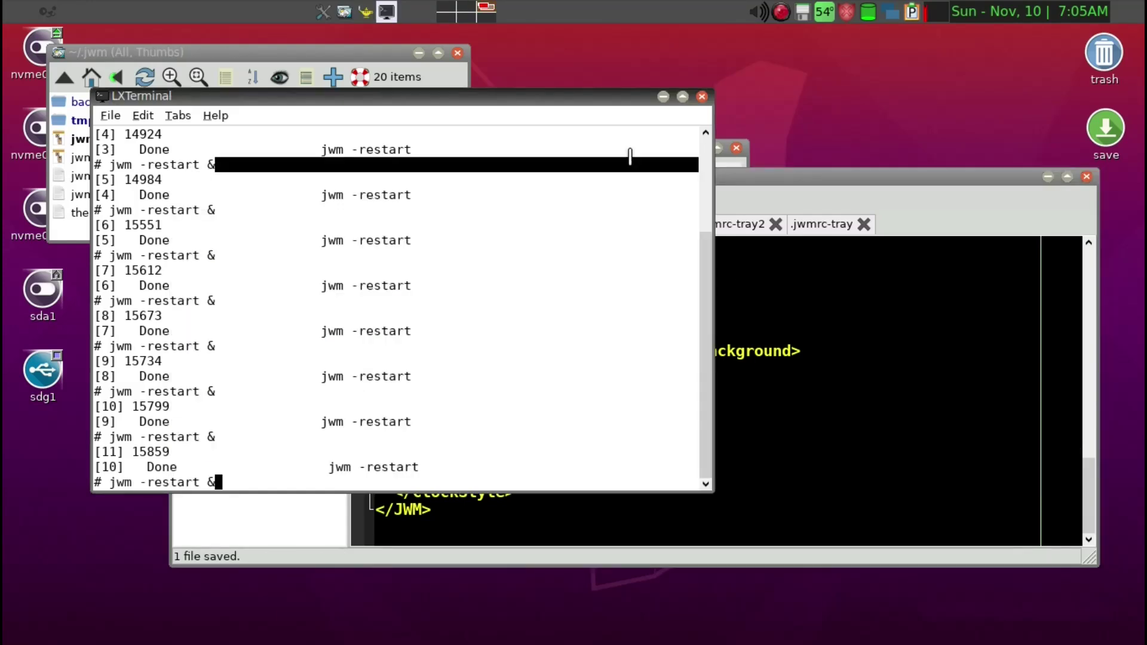
key("Return")
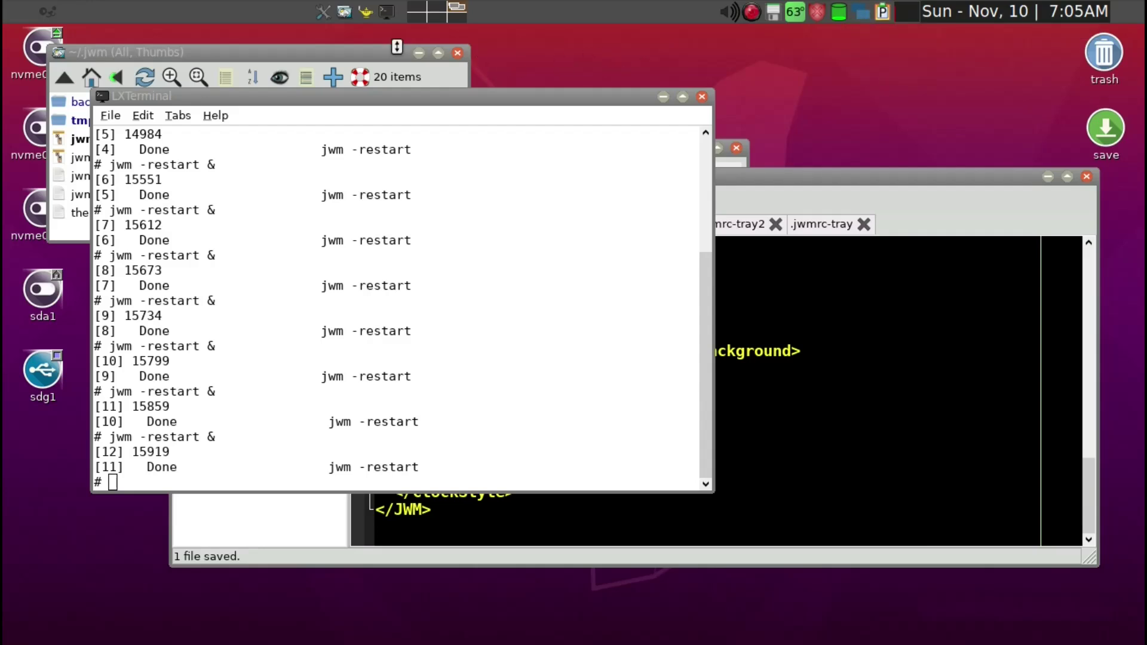
Step: Switch to the file manager window showing ~/.jwm and open the Startup folder in the home directory
left_click(377, 51)
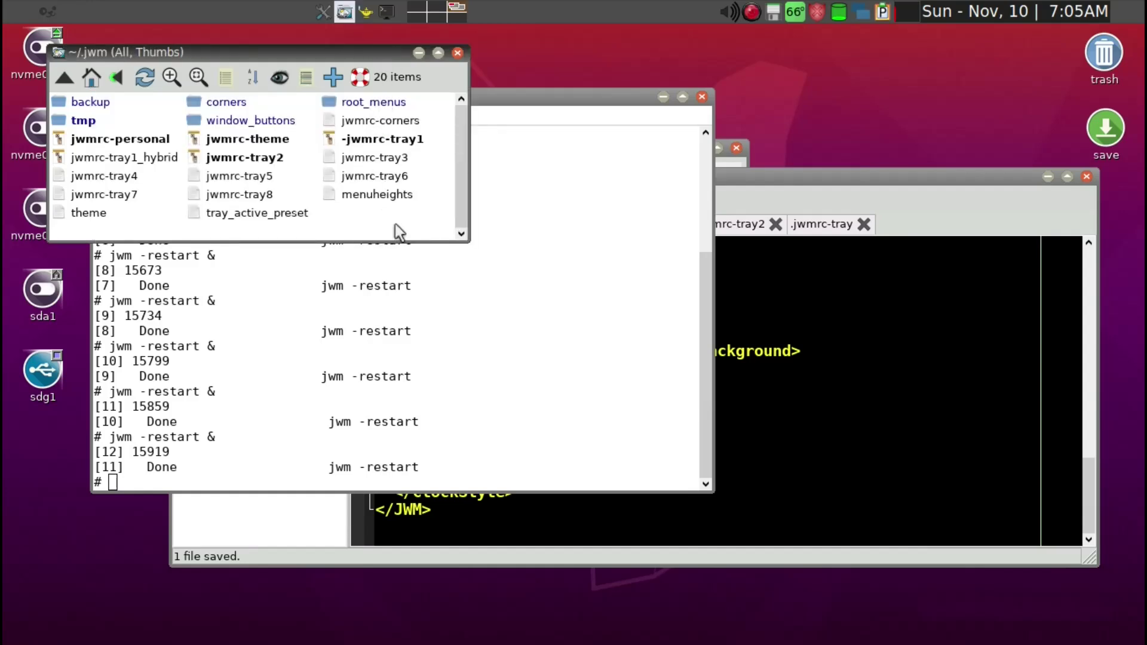
key("BackSpace")
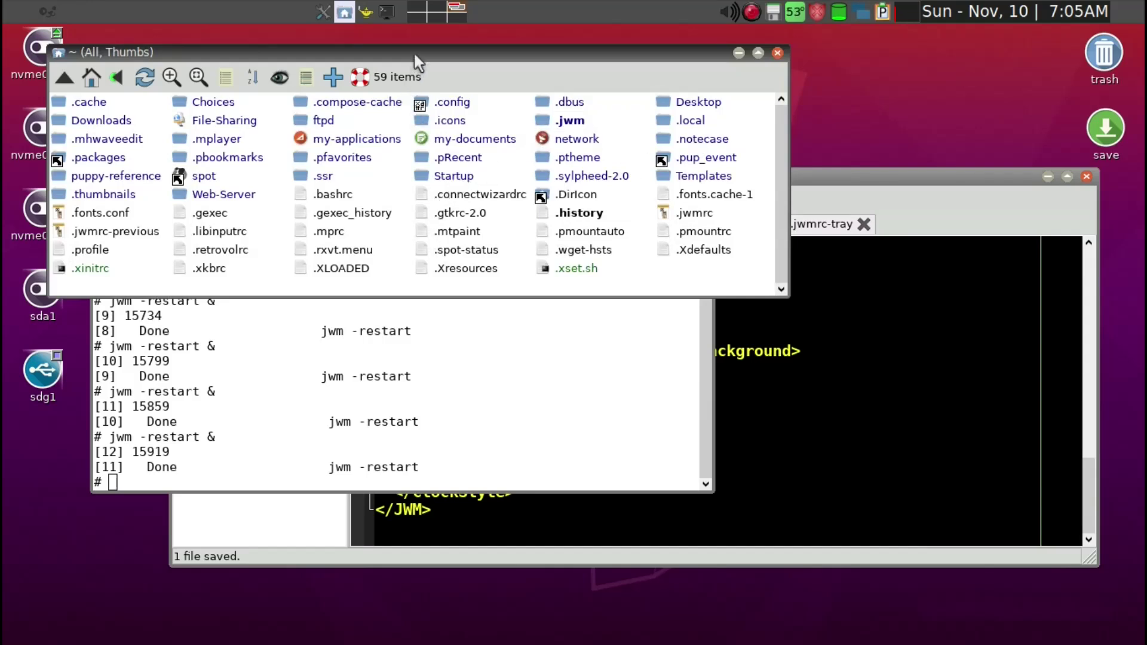
double_click(450, 174)
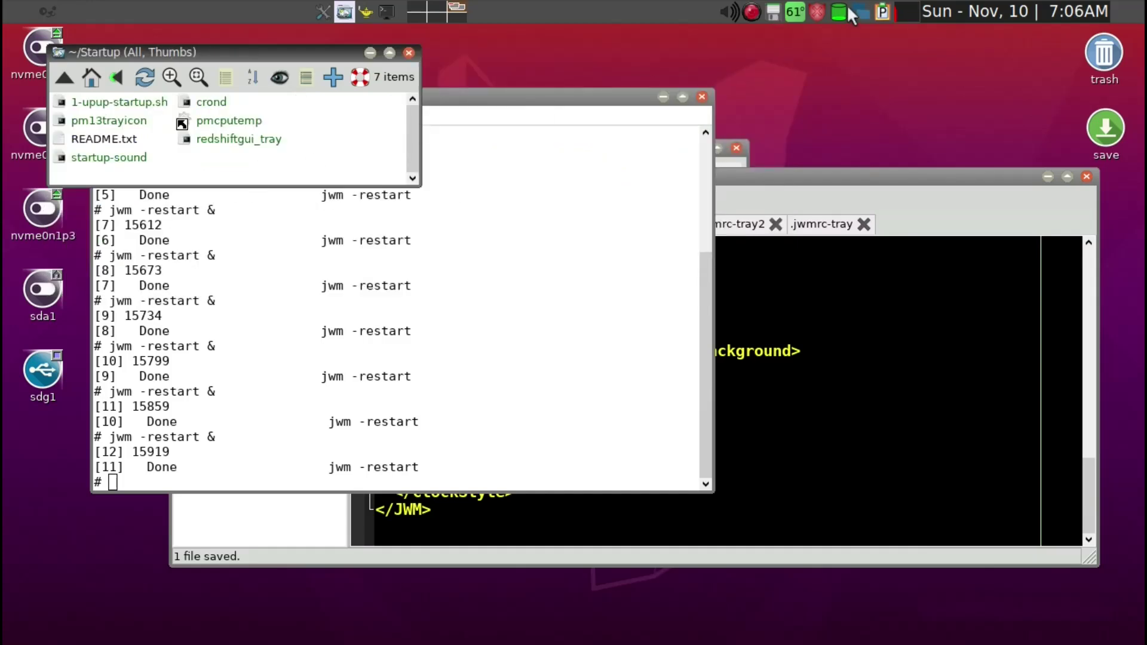
Step: Delete redshiftgui_tray, pmcputemp and README.txt from the ~/Startup folder, approving each deletion
left_click(256, 138)
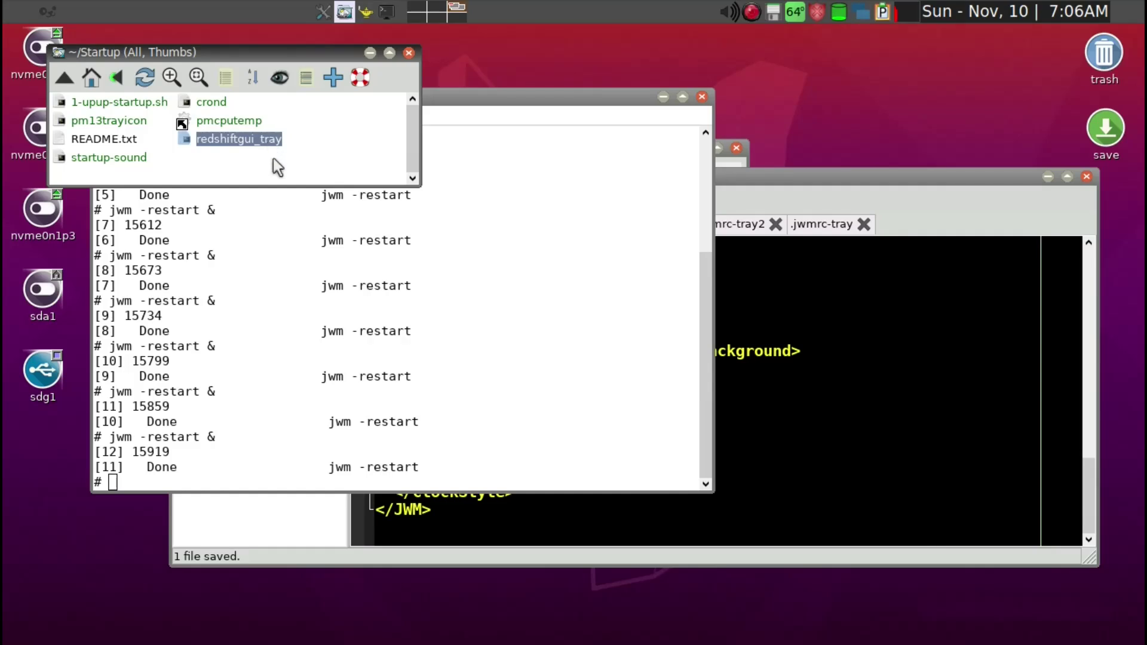
left_click(221, 122, "ctrl")
left_click(130, 136, "ctrl")
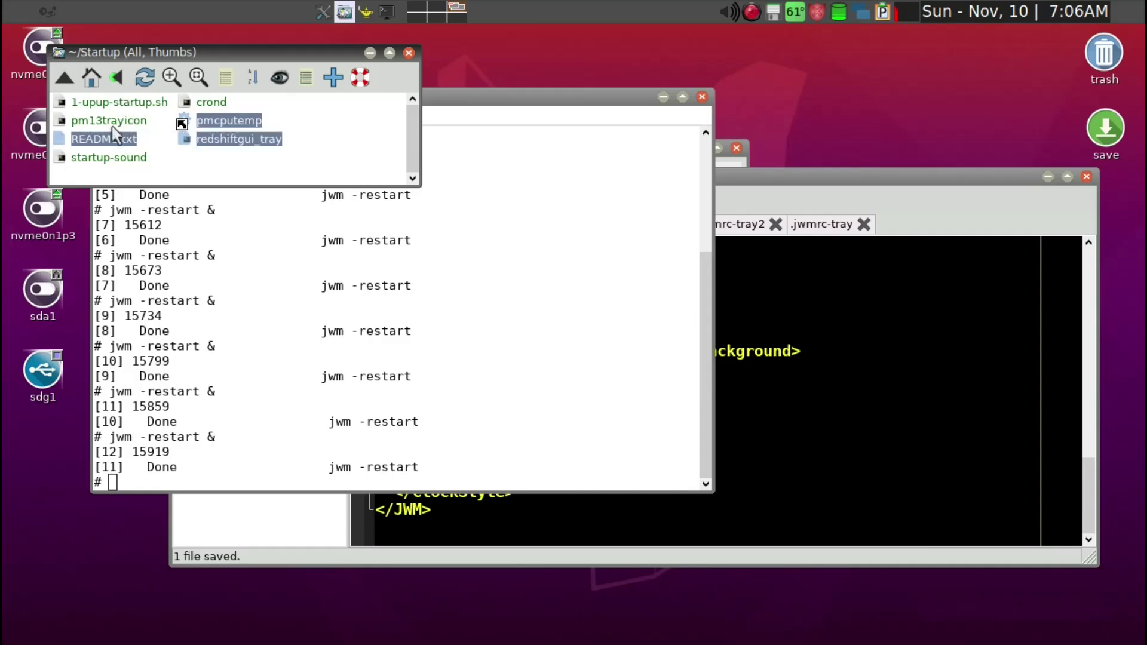
right_click(255, 127)
left_click(333, 214)
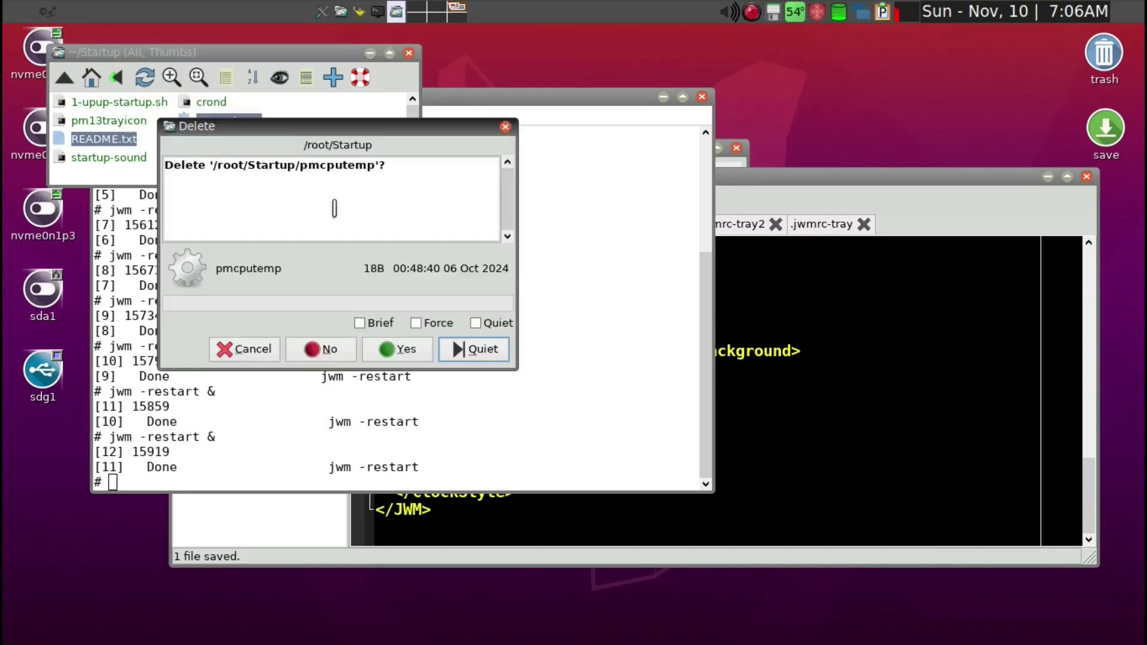
left_click(414, 350)
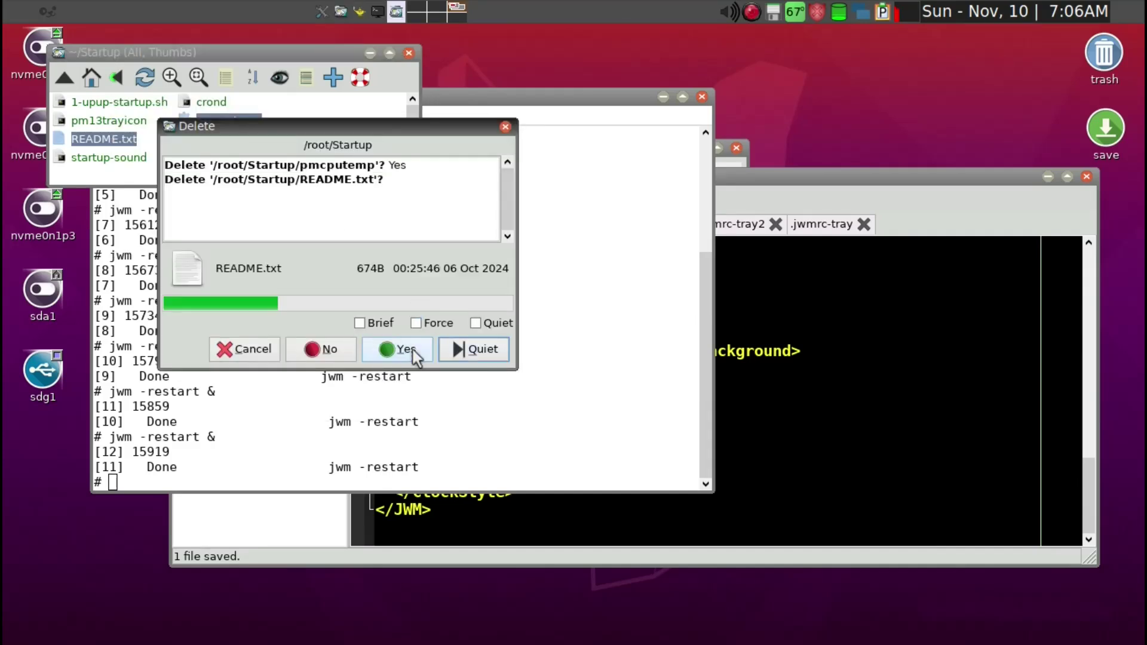
left_click(413, 350)
left_click(413, 350)
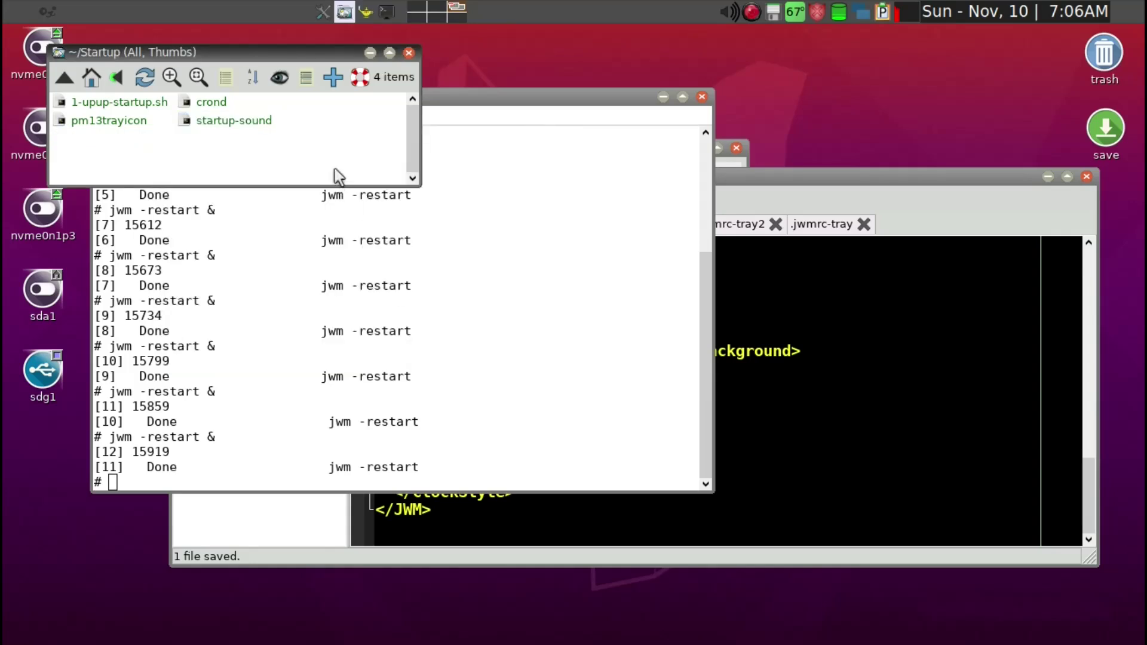
Step: Open the ~/.config/autostart folder in the file manager and move its window over the terminal and Geany windows
key("BackSpace")
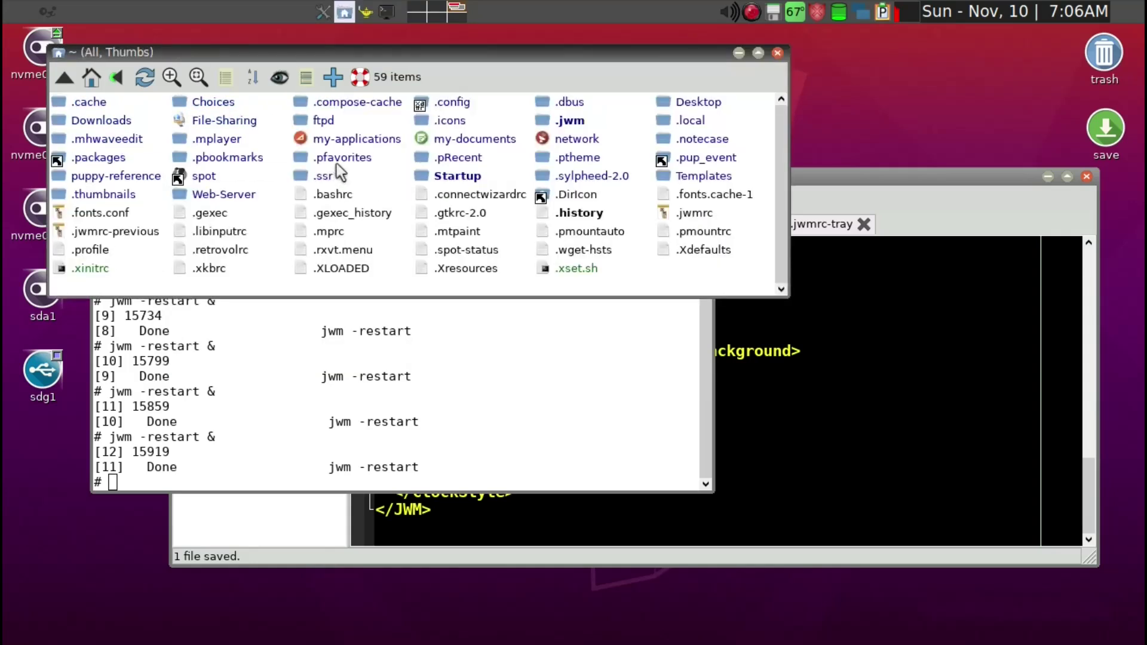
left_click(454, 102)
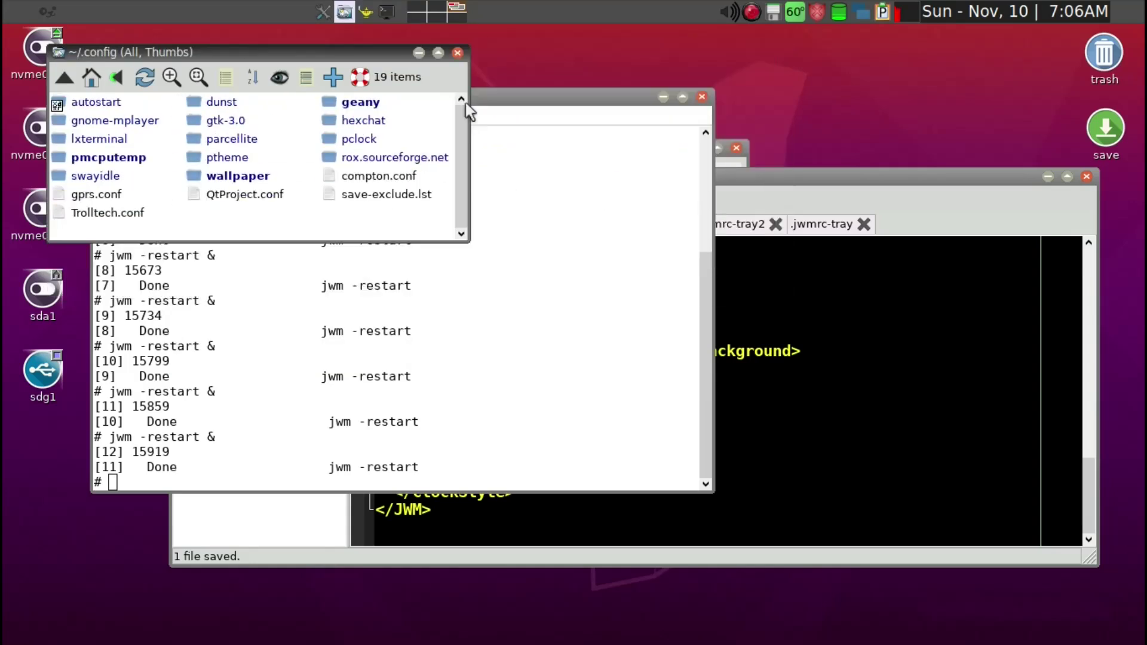
left_click(105, 102)
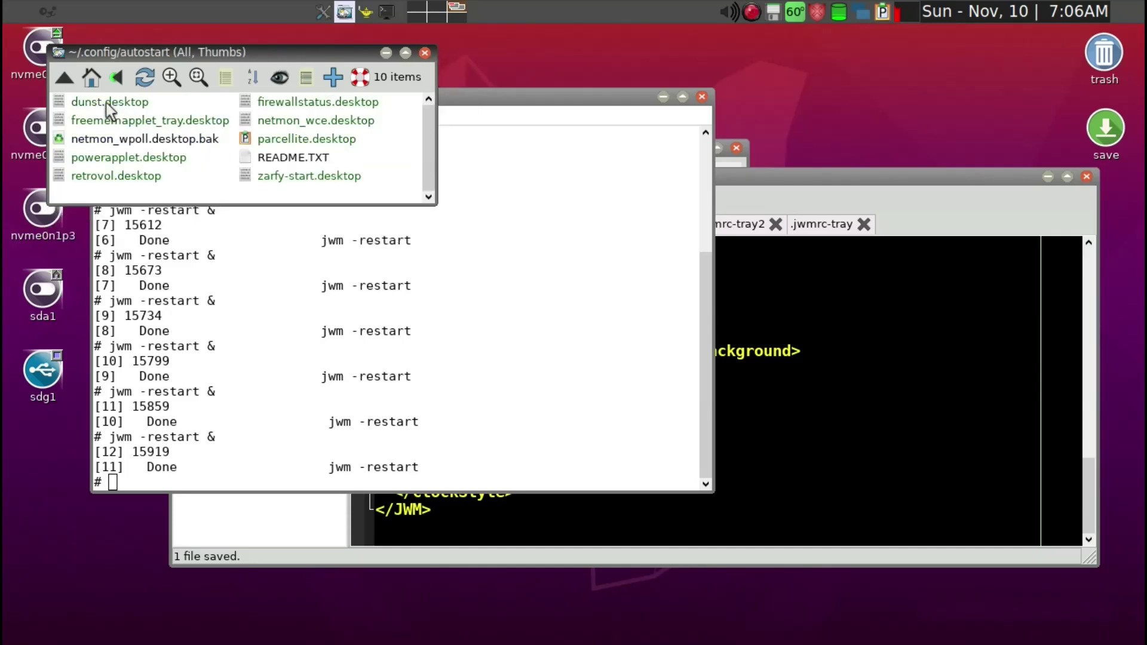
left_click_drag(165, 49, 540, 96)
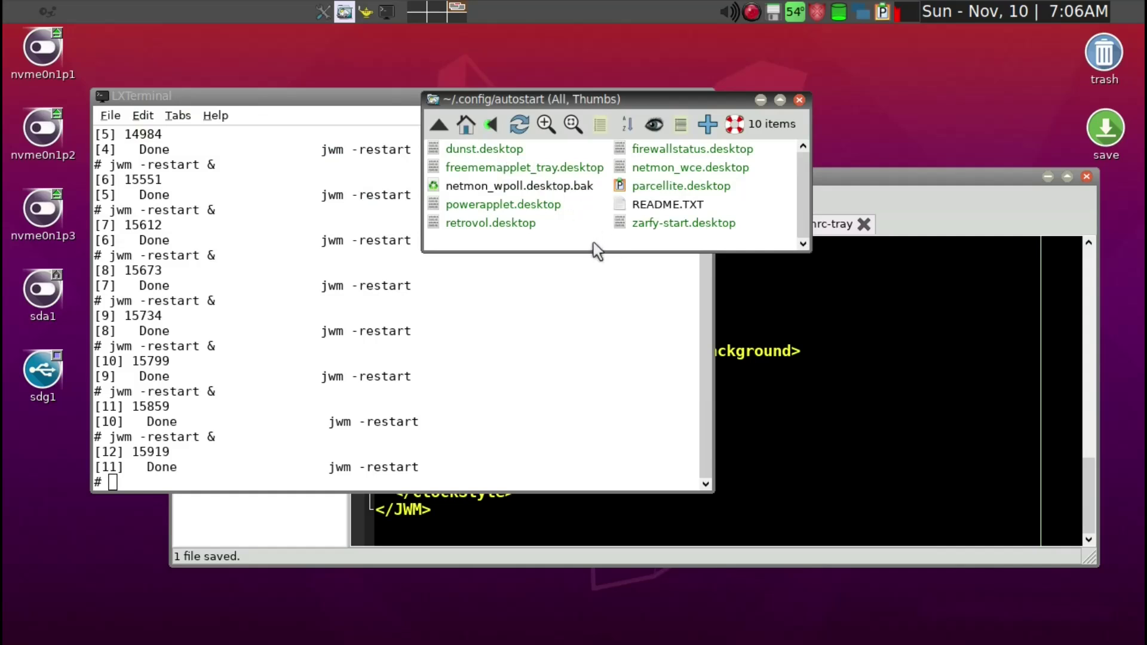
Step: Delete freememapplet_tray.desktop, netmon_wpoll.desktop.bak, firewallstatus.desktop, parcellite.desktop, README.TXT and zarfy-start.desktop from ~/.config/autostart with Quiet, Force and Brief enabled, and close the folder window
left_click(546, 173)
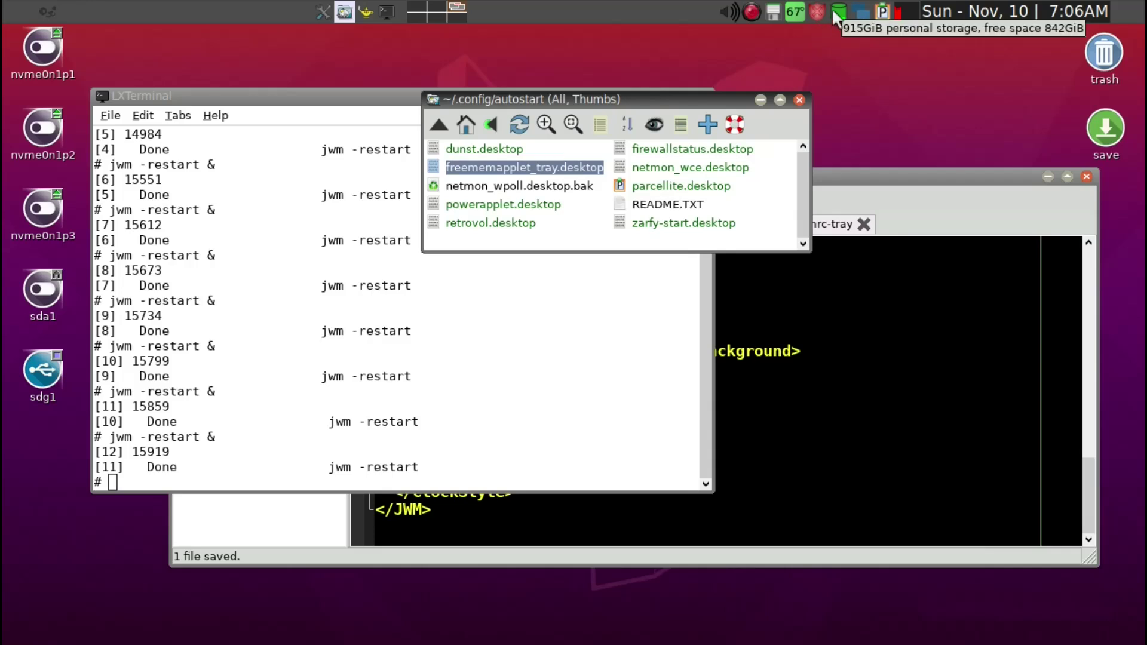
left_click(509, 189, "ctrl")
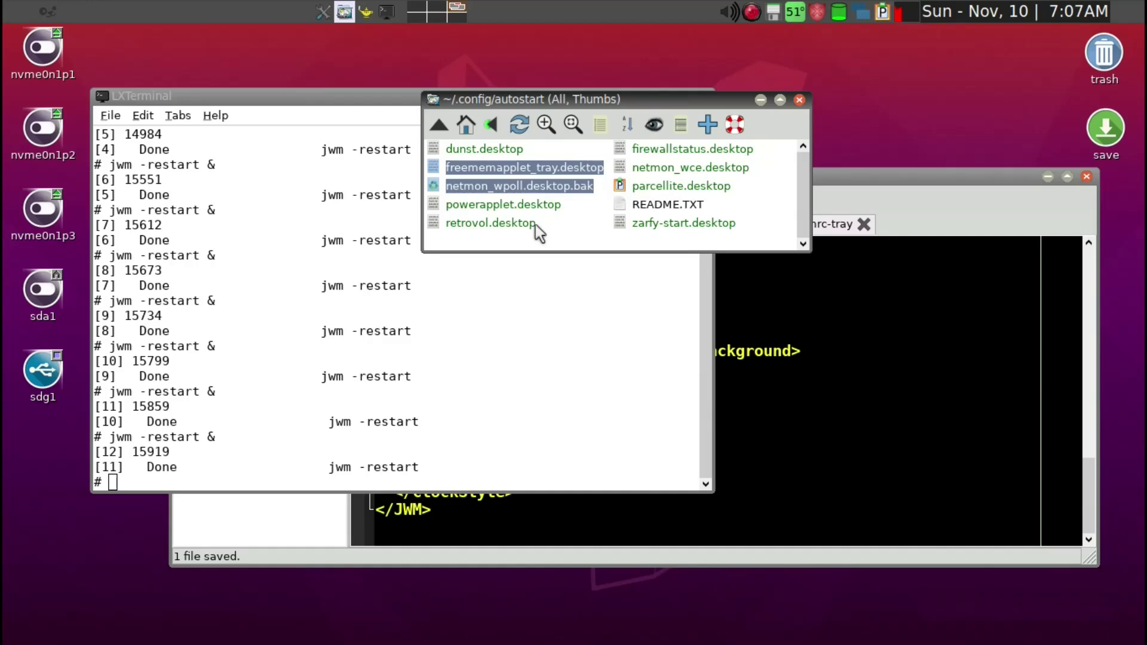
left_click(710, 152, "ctrl")
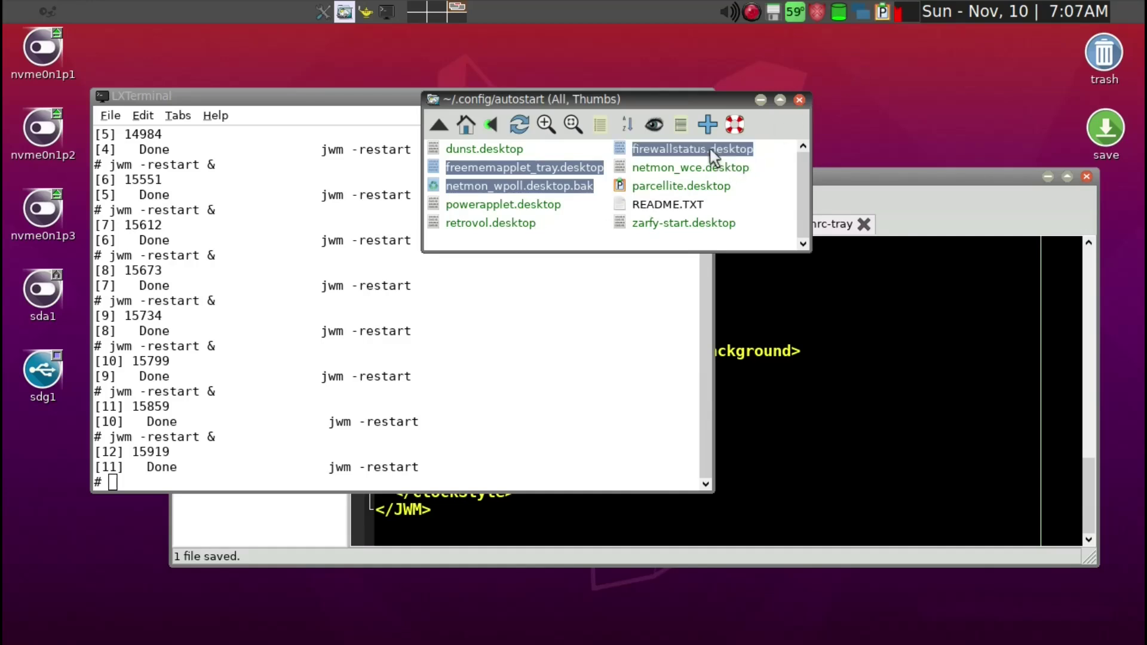
left_click(712, 189, "ctrl")
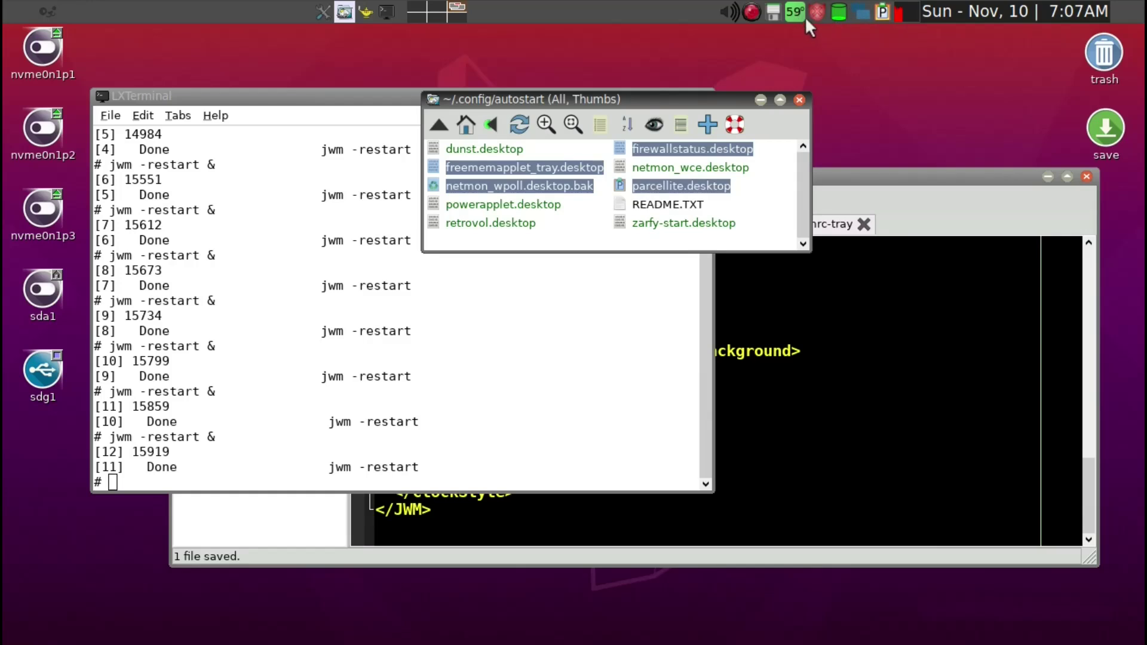
left_click(672, 205, "ctrl")
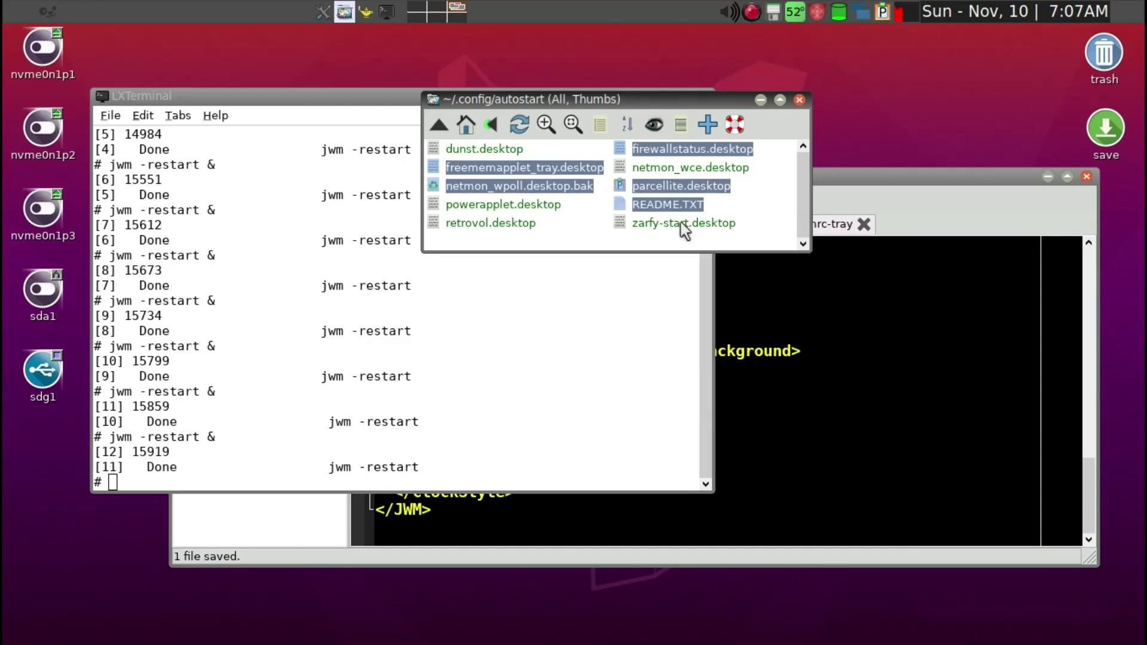
left_click(680, 221, "ctrl")
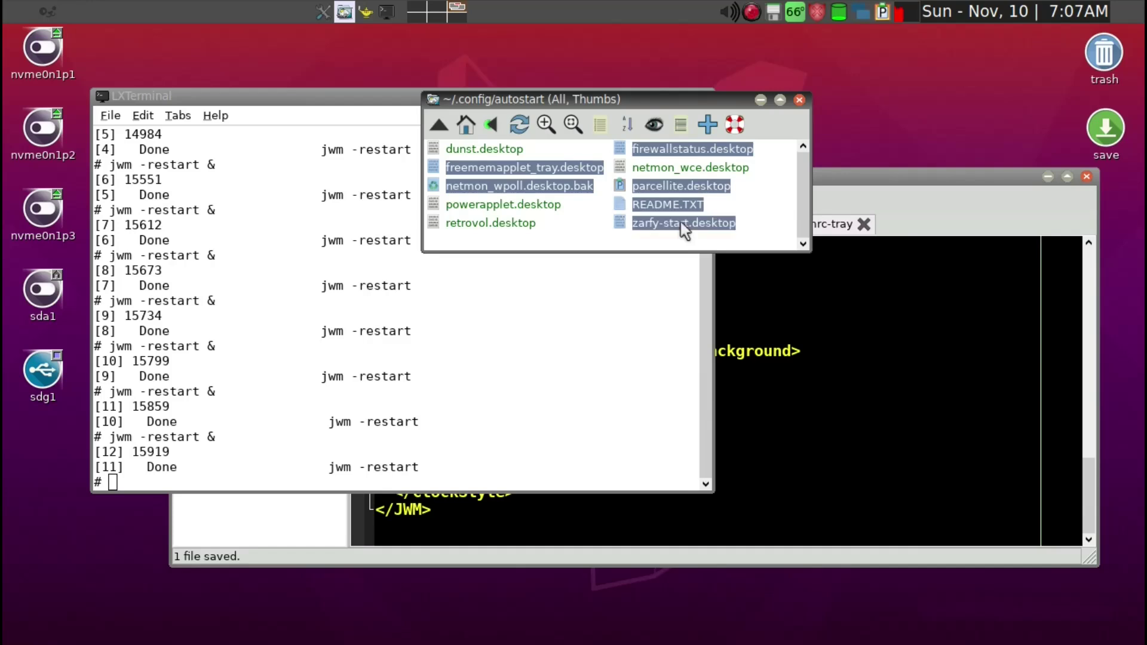
right_click(680, 221)
mouse_move(687, 225)
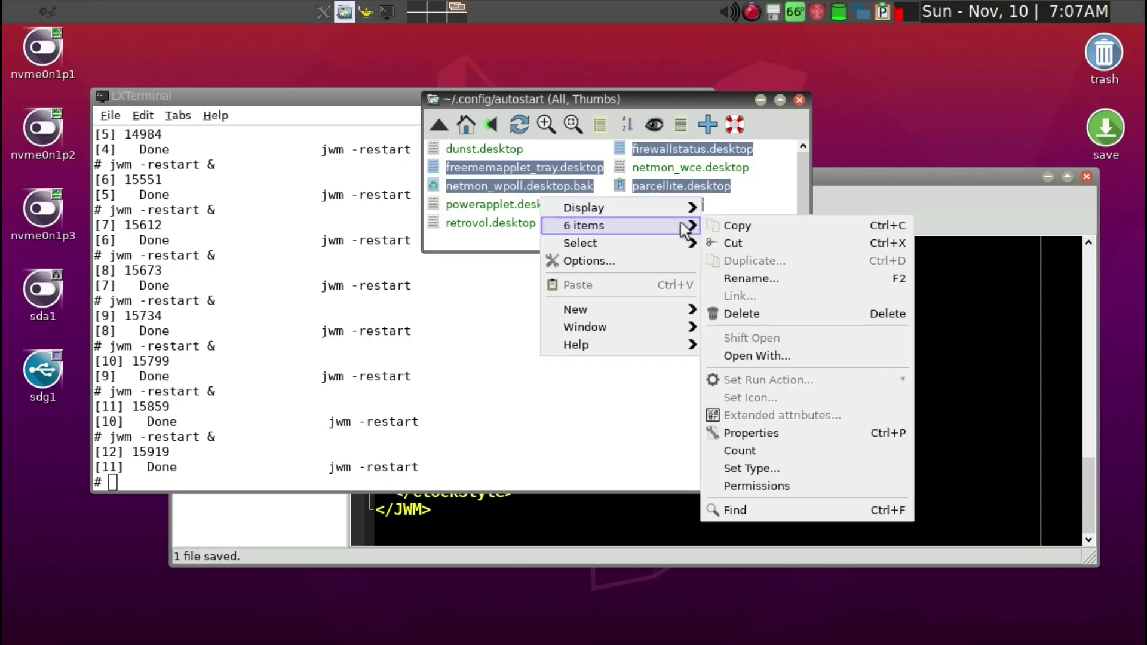
left_click(756, 314)
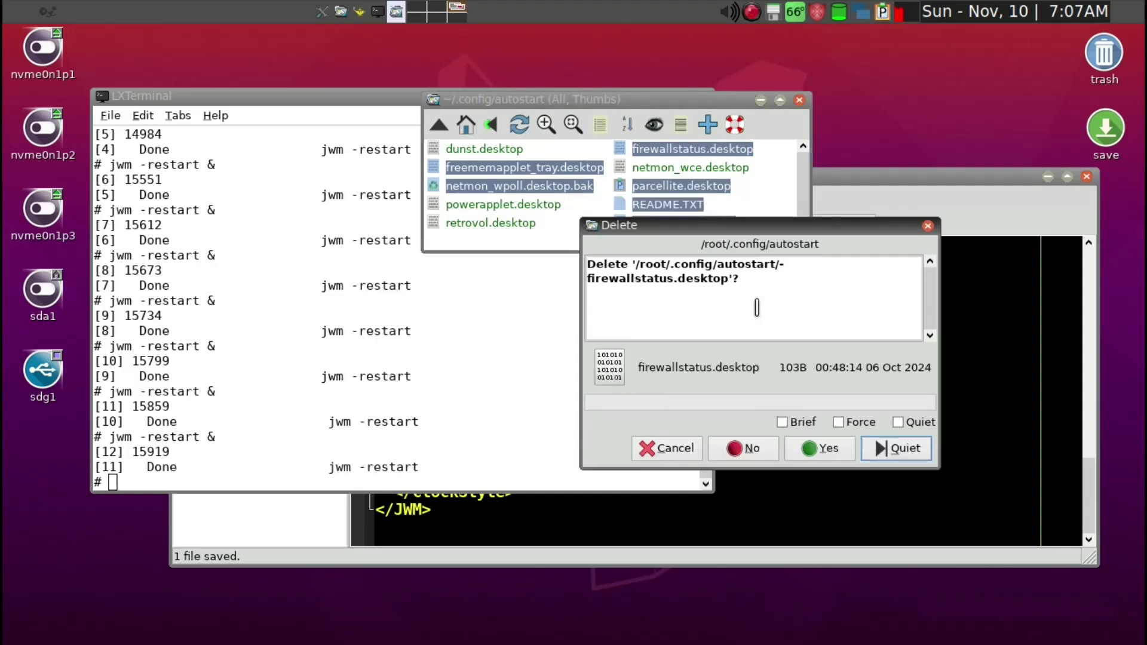
left_click(898, 423)
left_click(839, 423)
left_click(782, 422)
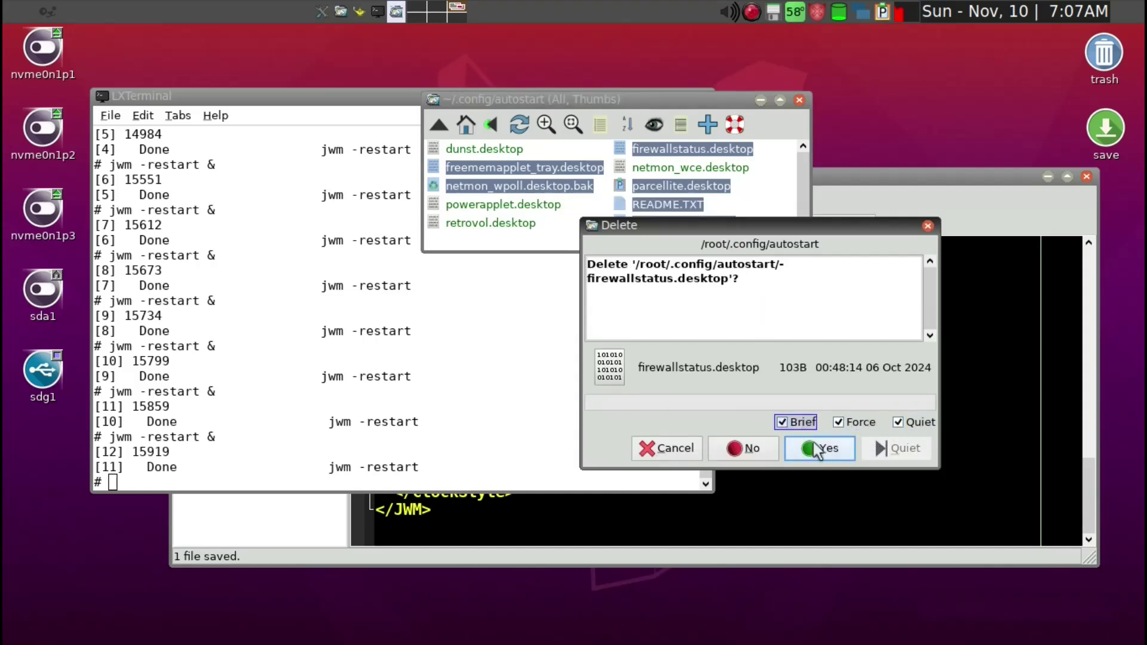
left_click(815, 452)
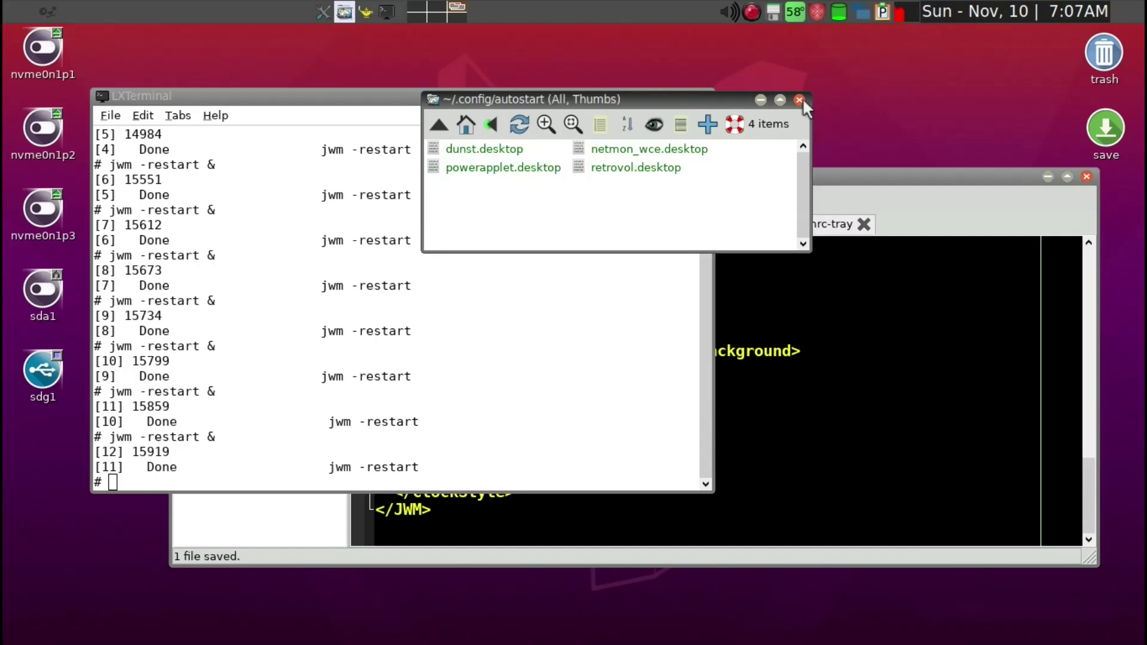
left_click(801, 99)
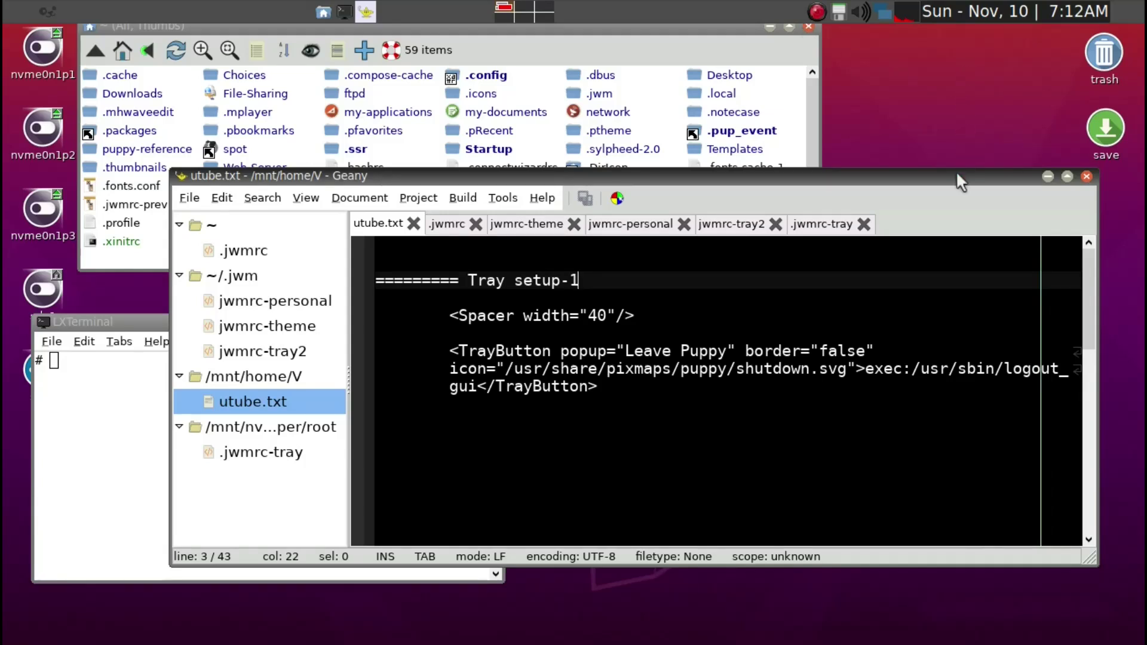
Step: Shift the Geany window slightly, look at the Leave entry in the desktop menu and dismiss the menu
left_click_drag(957, 175, 945, 163)
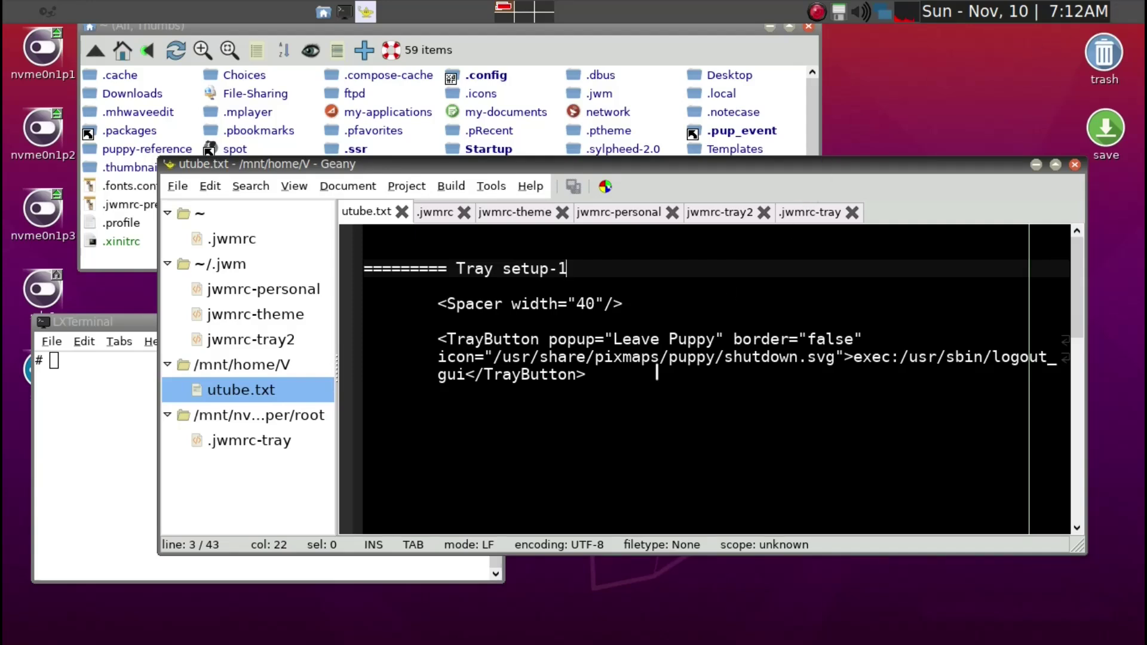
left_click(896, 97)
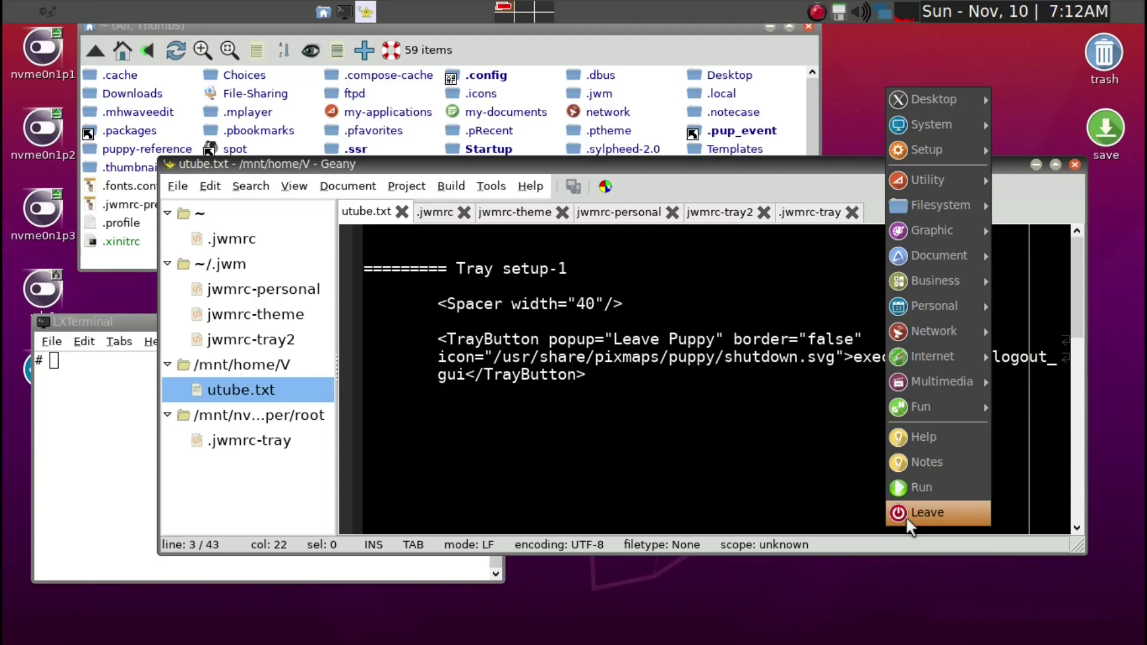
left_click(873, 53)
Step: Copy the complete Leave Puppy TrayButton code from the Tray setup-1 section of utube.txt
left_click(613, 375)
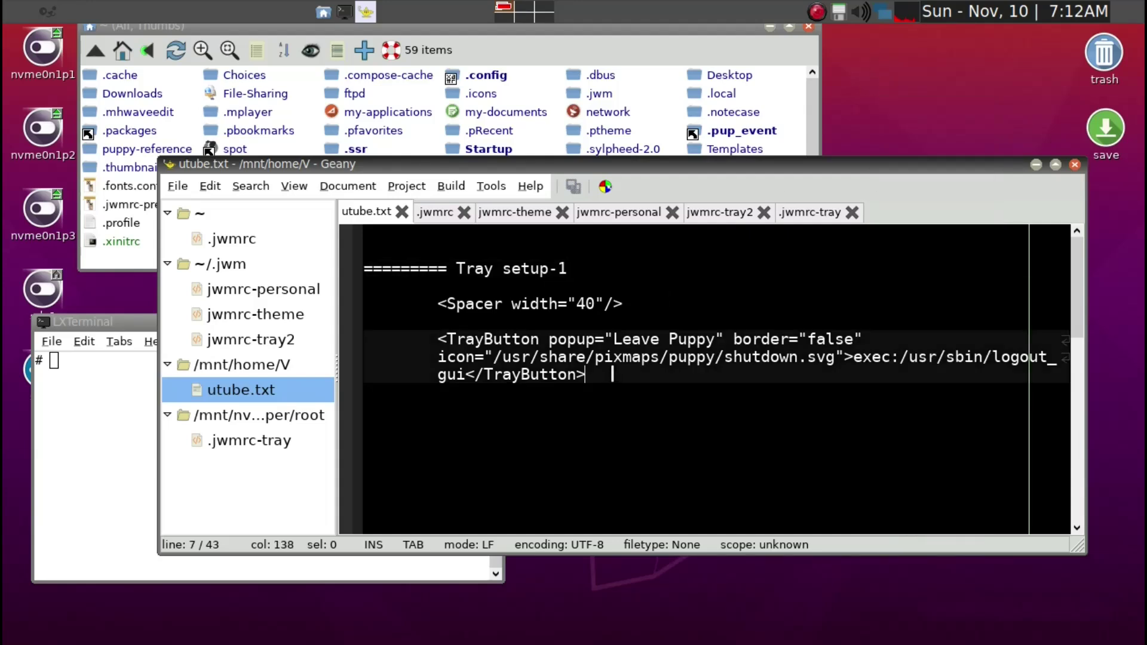
left_click_drag(612, 375, 425, 345)
right_click(482, 354)
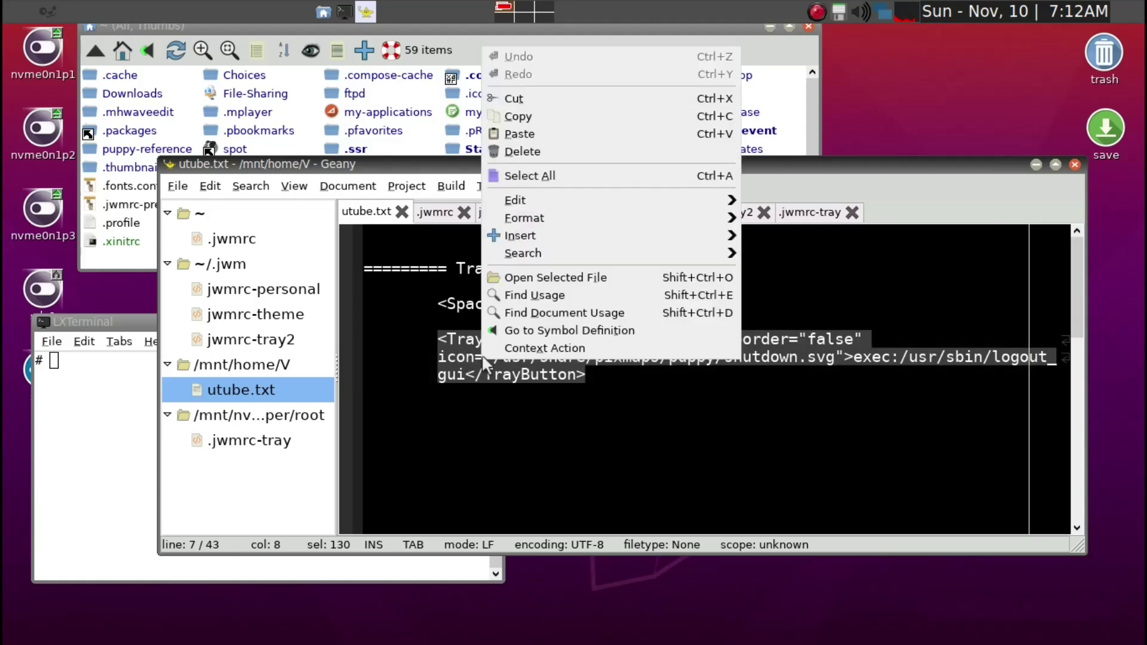
left_click(552, 118)
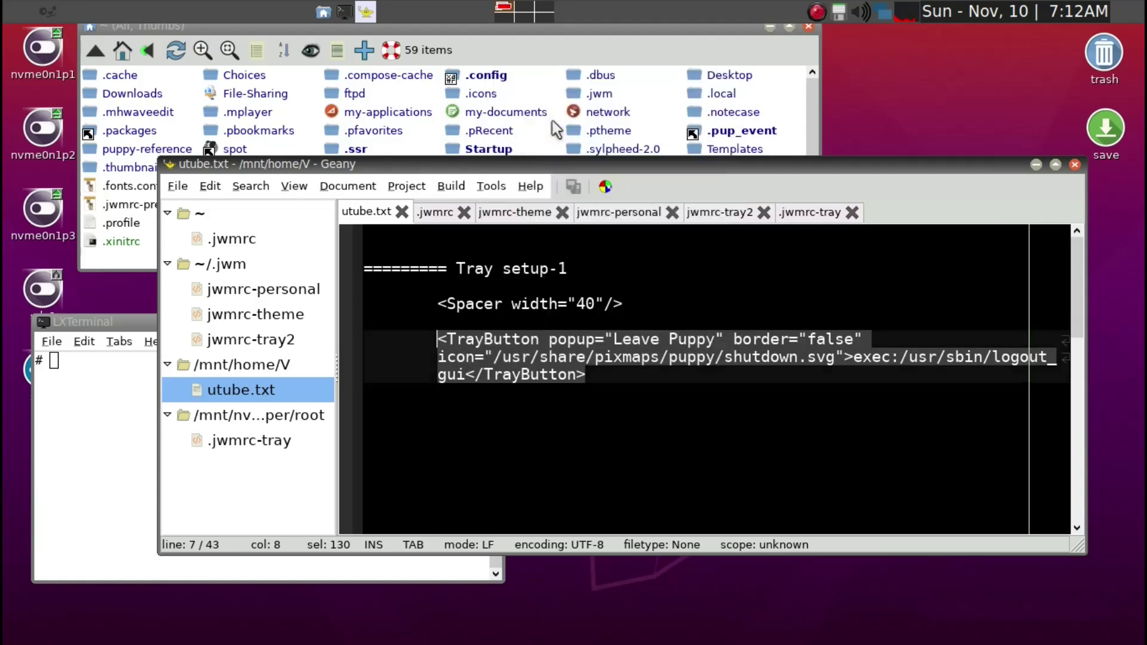
Step: Paste the Leave Puppy TrayButton on a new line below the Clock entry in jwmrc-tray2, save the file and switch to LXTerminal
left_click(242, 345)
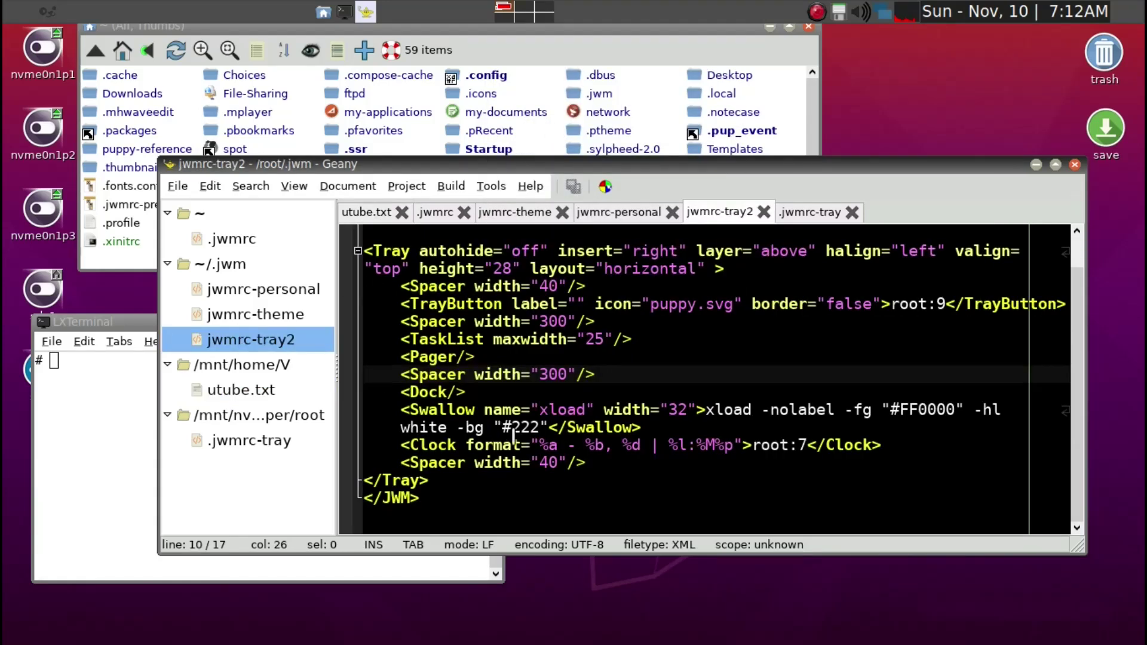
left_click(925, 444)
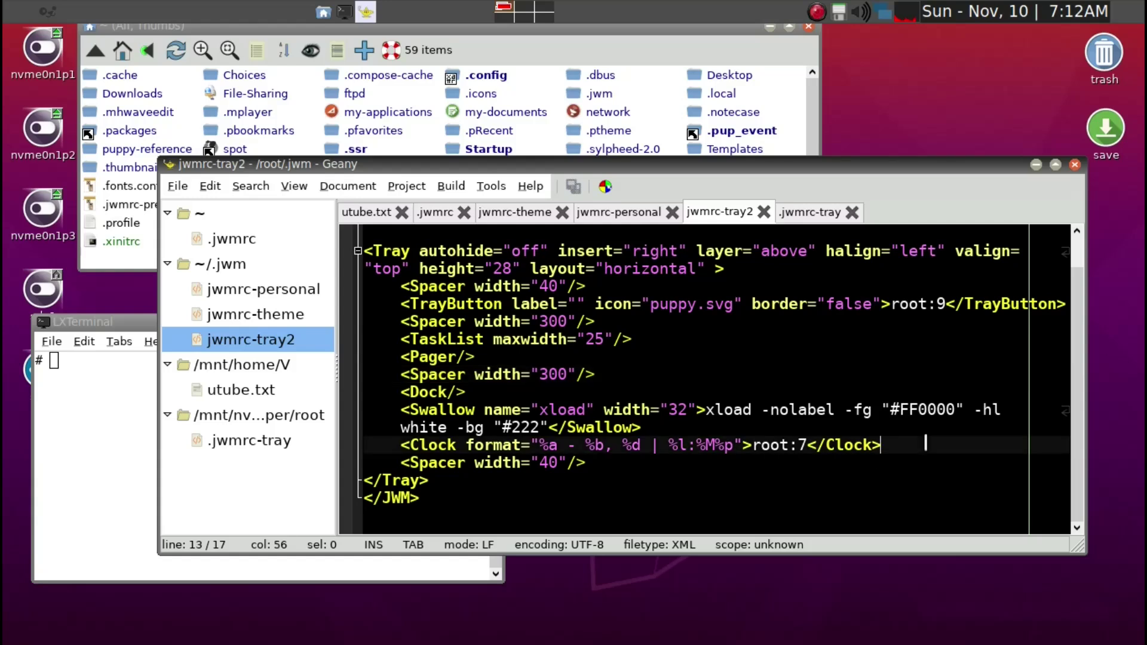
key("Return")
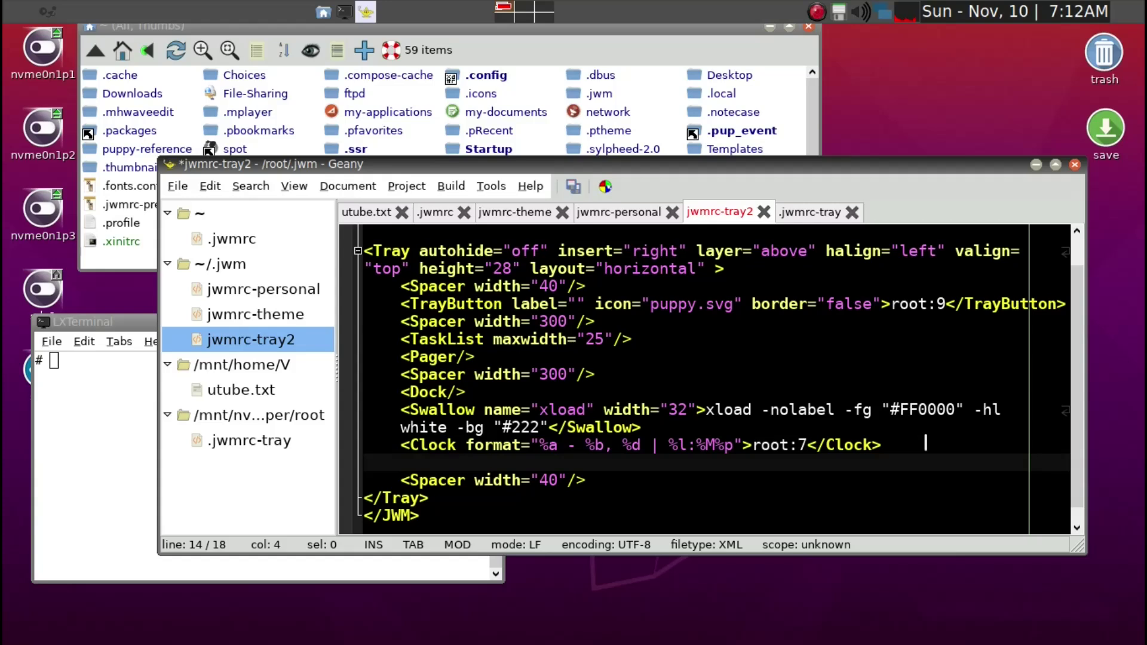
key("ctrl+v")
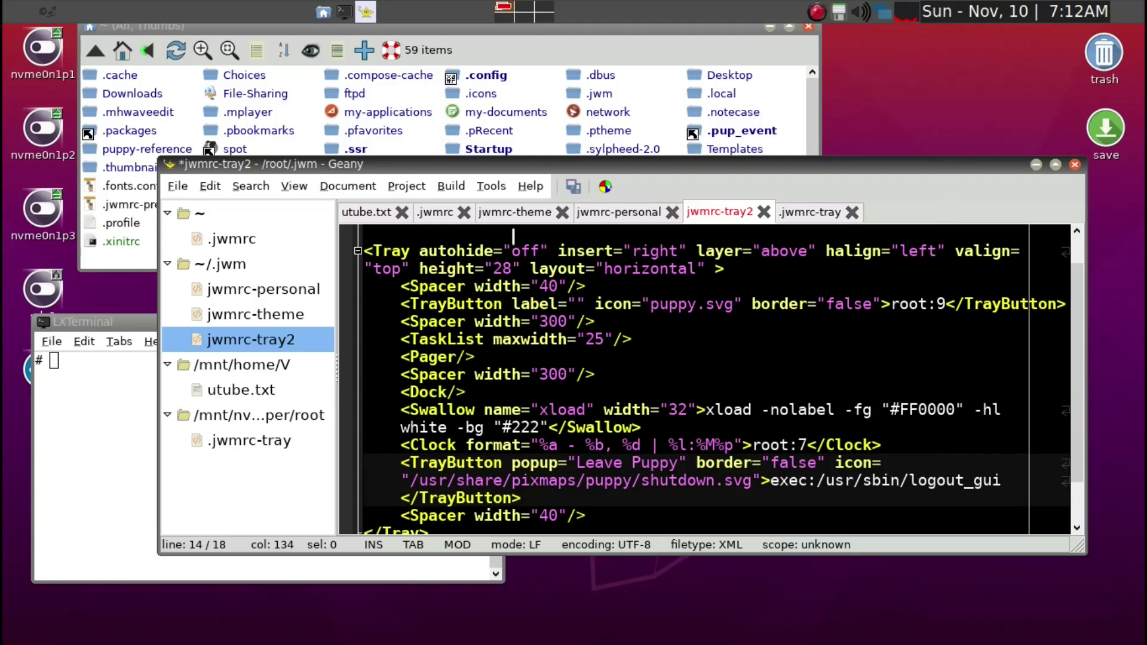
key("ctrl+s")
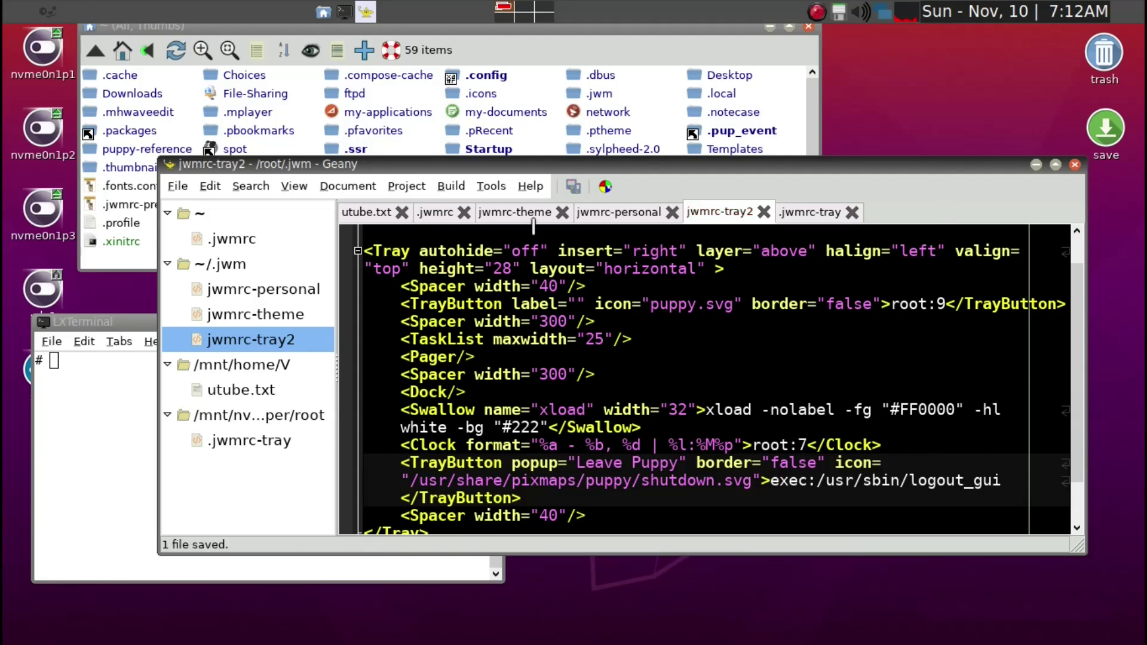
left_click(70, 460)
type("restartwm &")
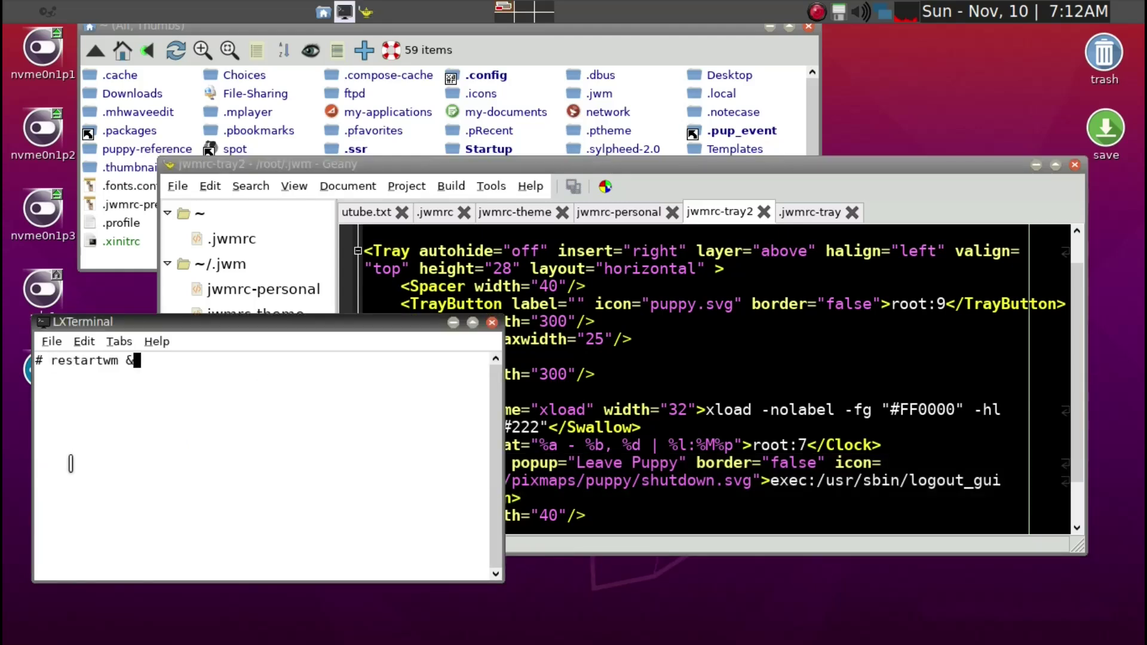
key("BackSpace")
key("BackSpace")
key("BackSpace")
key("BackSpace")
key("BackSpace")
key("BackSpace")
key("BackSpace")
key("BackSpace")
key("BackSpace")
key("BackSpace")
key("BackSpace")
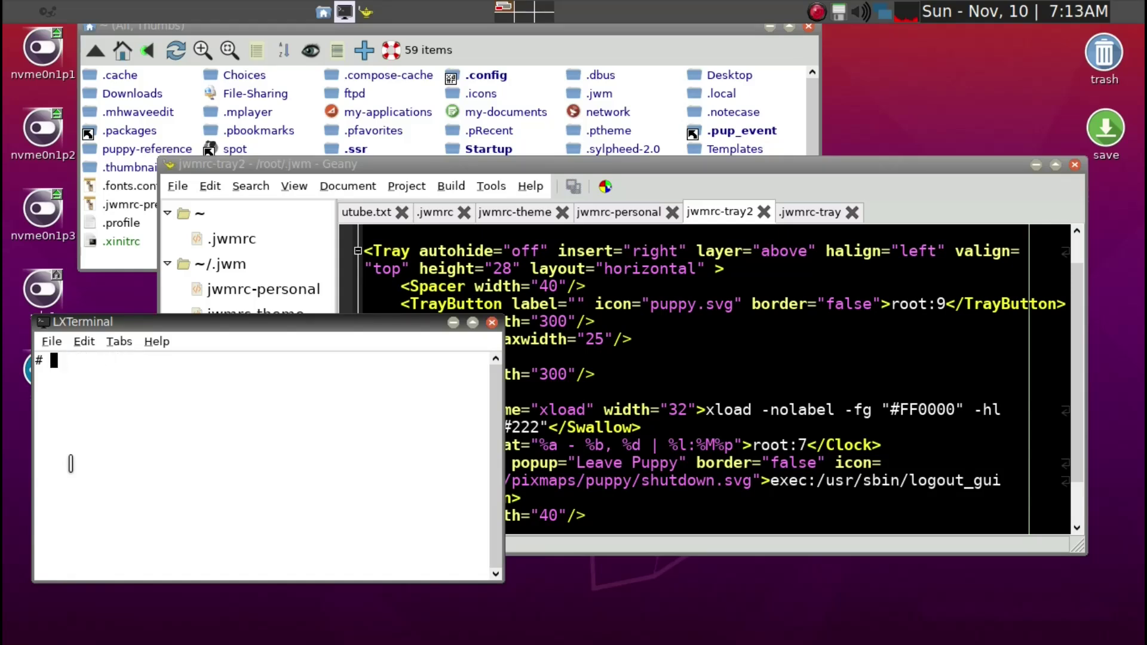
Step: Restart JWM with jwm -restart &, and test the new Leave Puppy tray button by opening and closing the Puppy Log Out dialog
type("jwm -restart &")
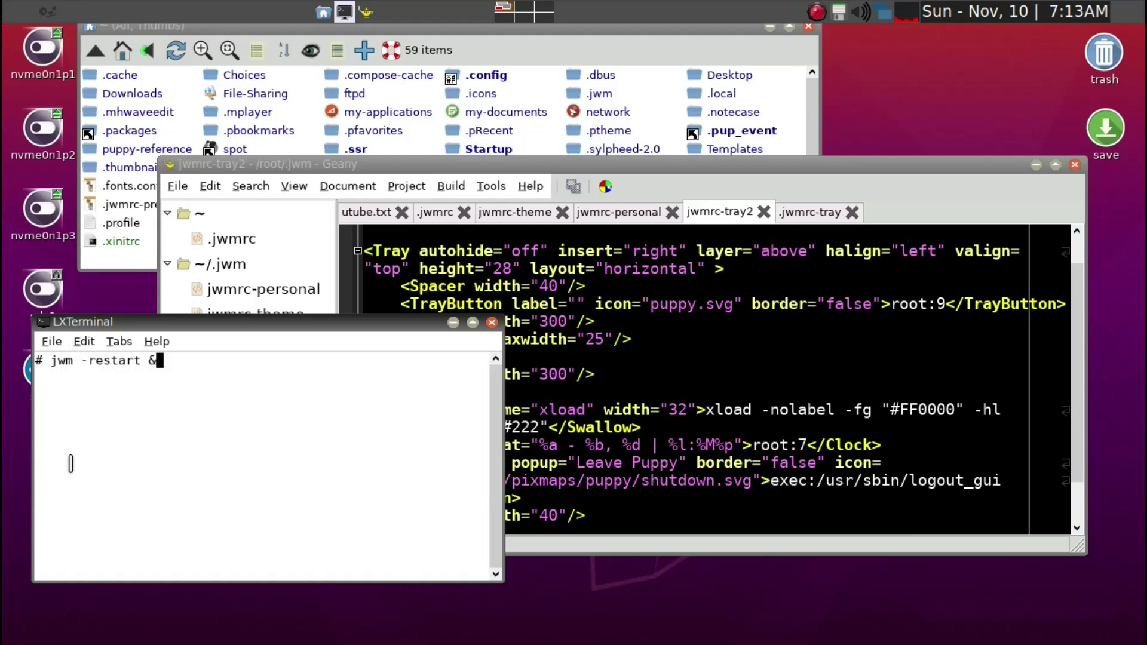
key("Return")
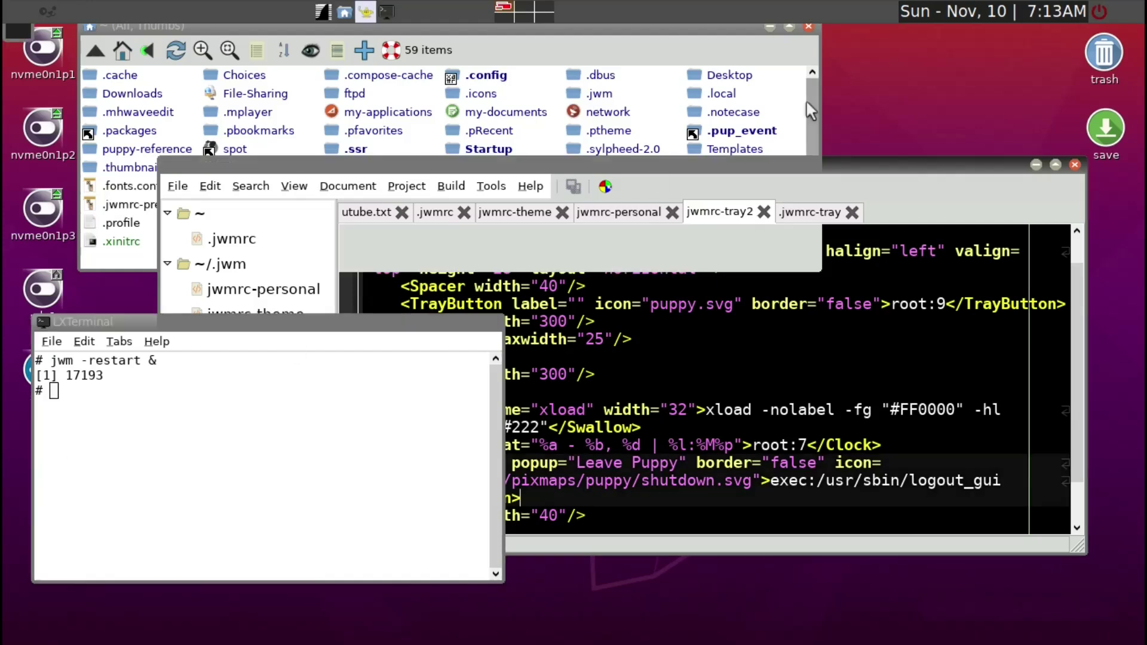
left_click(1097, 13)
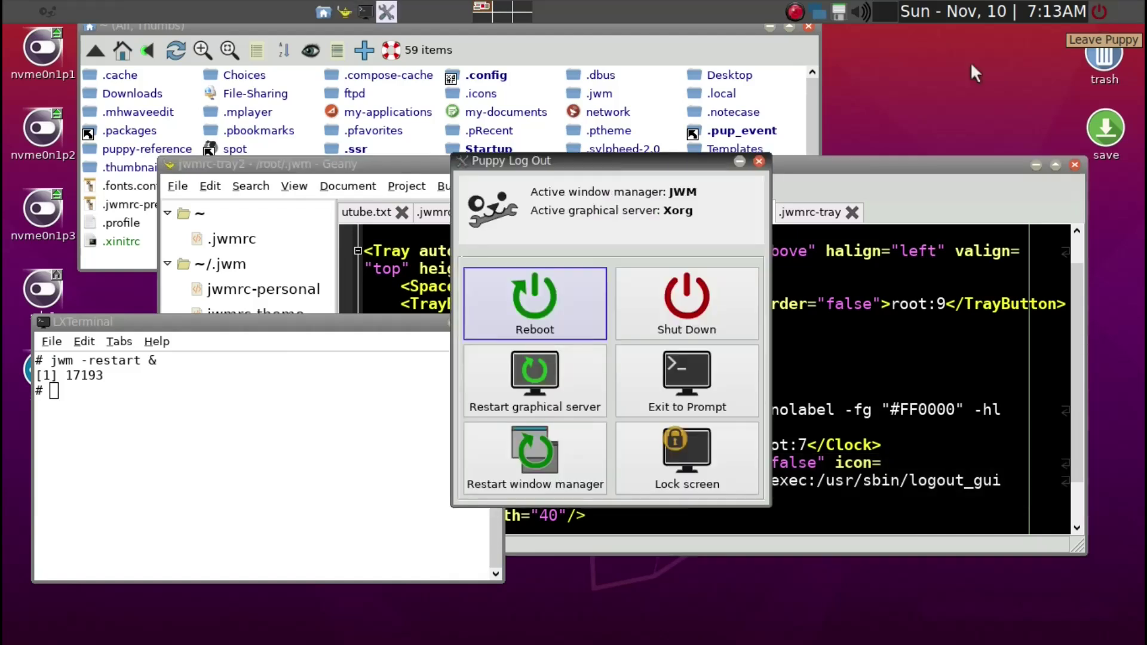
left_click(759, 161)
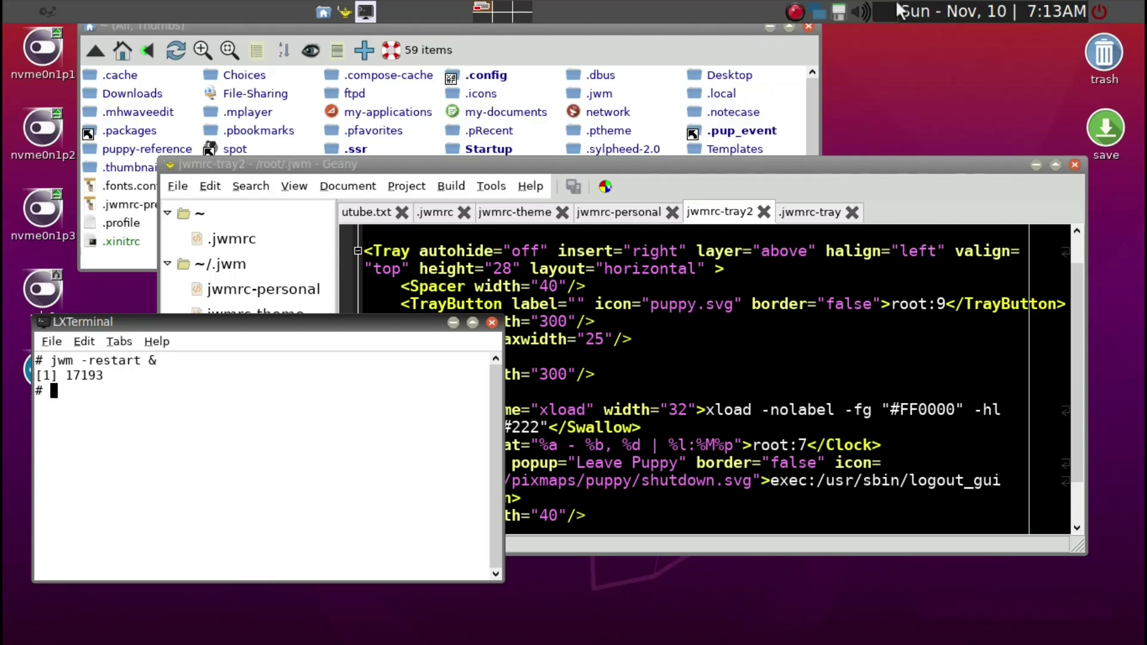
Step: Copy the <Spacer width="40"/> line in jwmrc-tray2 to a new, aligned line between the Clock entry and the Leave Puppy TrayButton
left_click(721, 172)
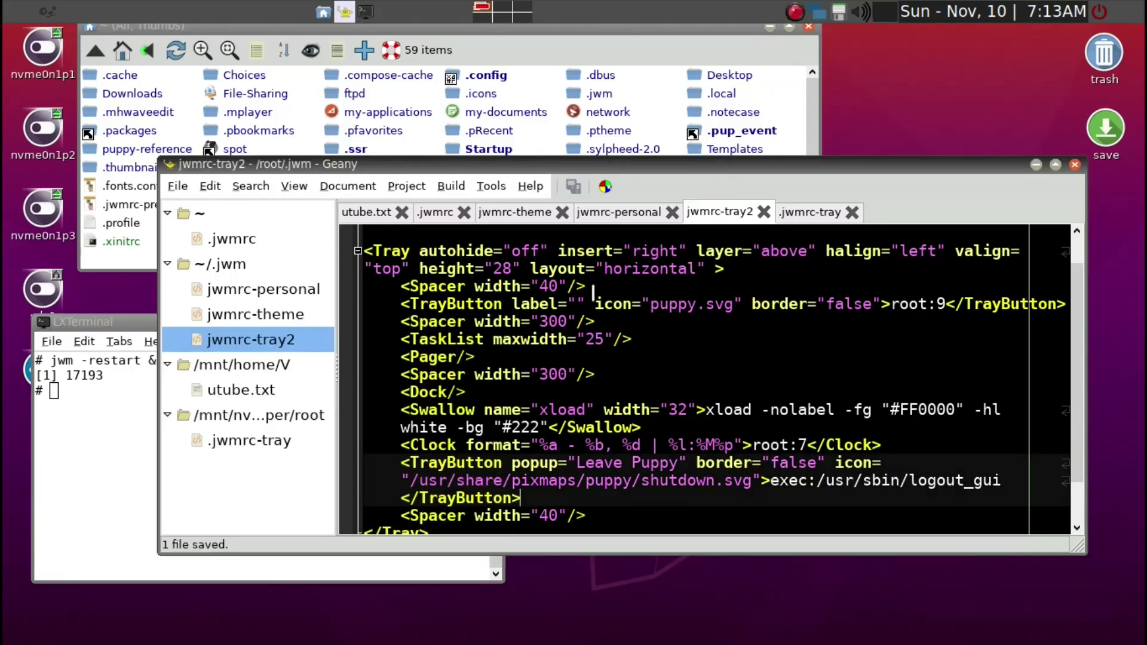
left_click_drag(593, 279, 239, 293)
key("ctrl+c")
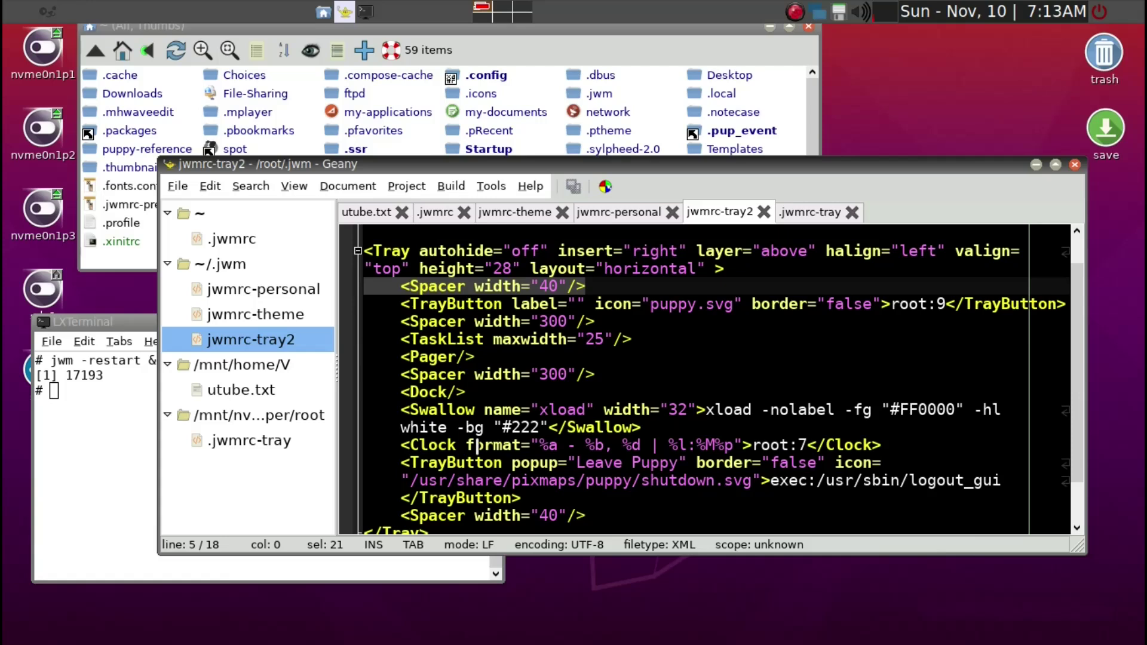
scroll(524, 508, "down", 1)
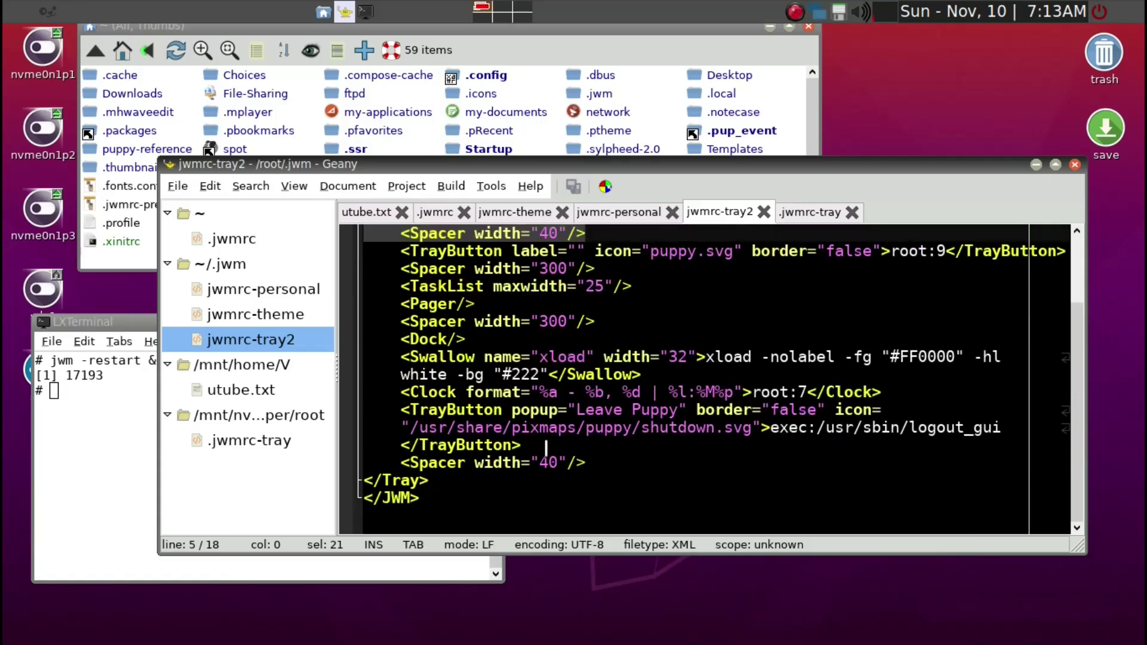
left_click(917, 393)
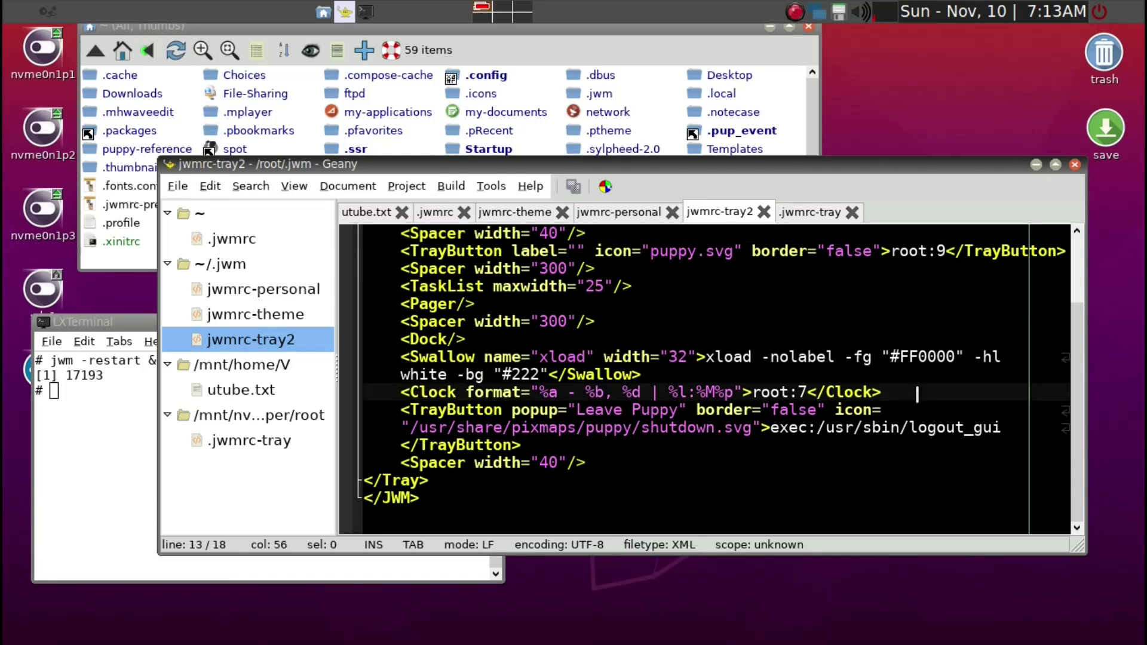
key("Return")
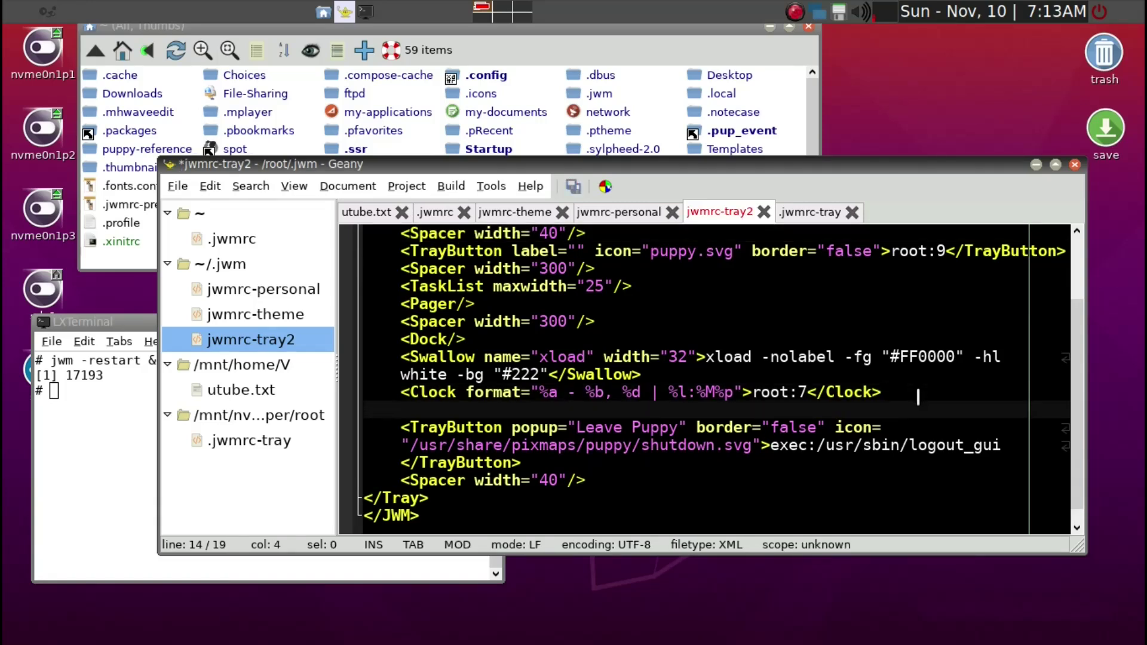
key("ctrl+v")
left_click(400, 409)
key("Delete")
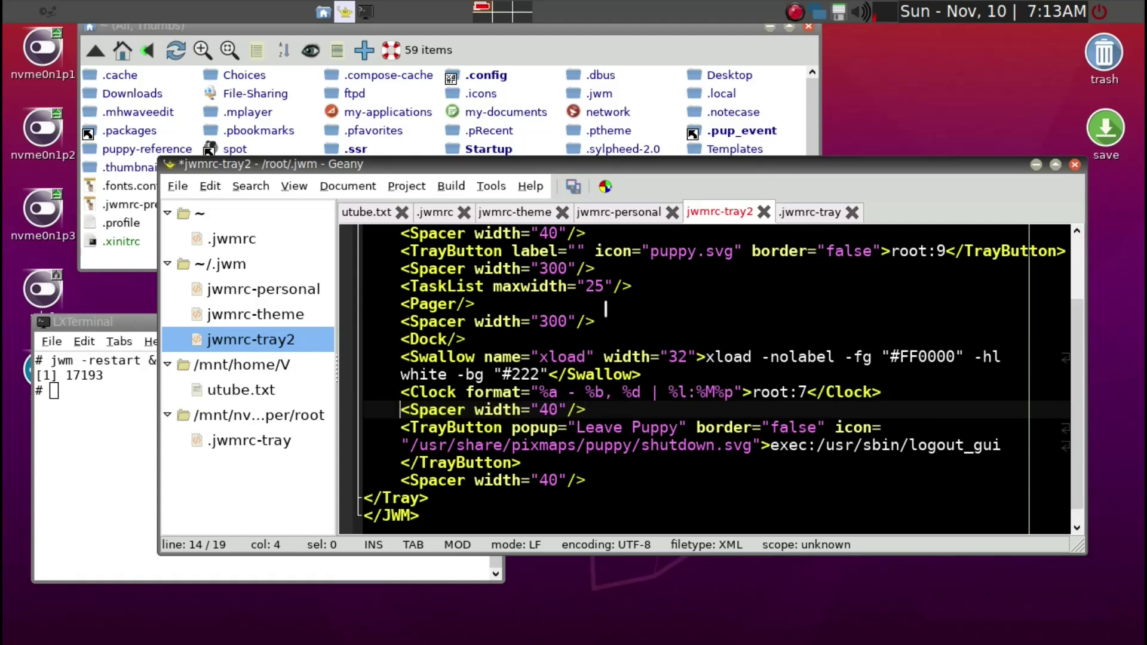
Step: Insert an aligned <Spacer width="40"/> line between the xload Swallow entry and the Clock entry in jwmrc-tray2, and save the file
left_click(669, 371)
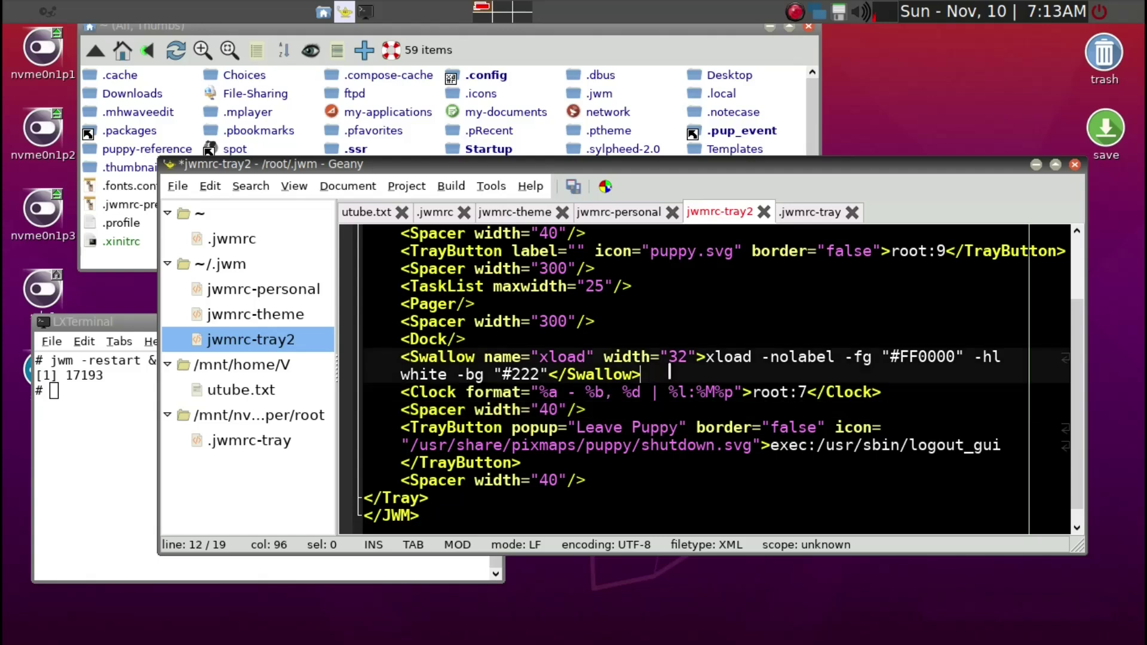
key("Return")
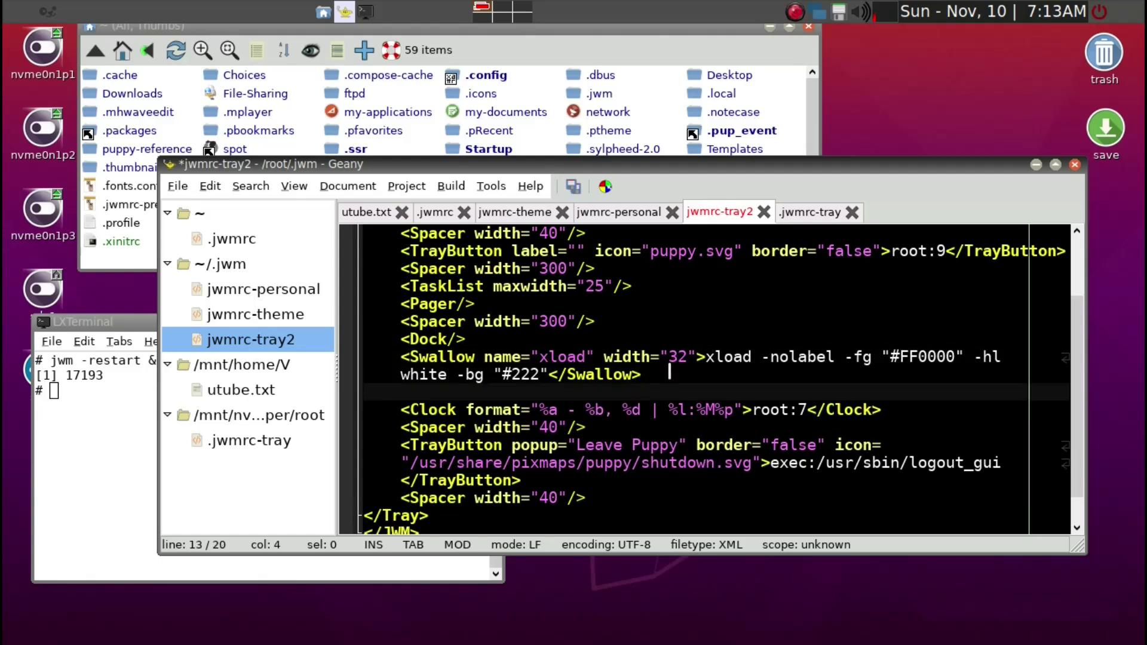
key("ctrl+v")
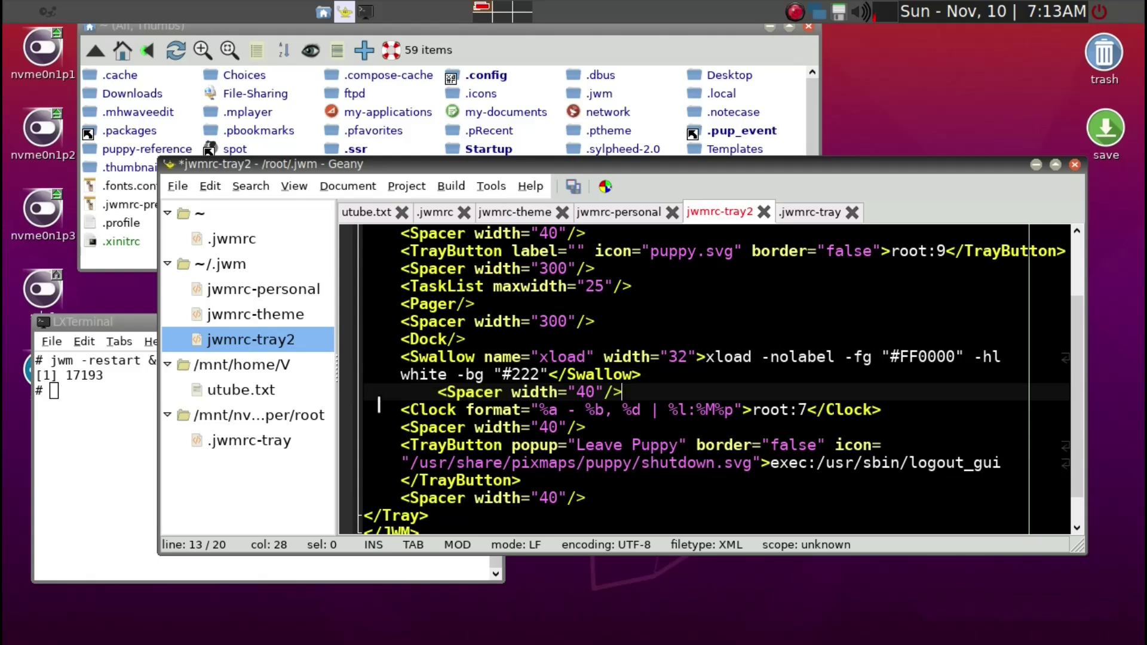
left_click(399, 389)
key("Delete")
key("Delete")
key("Delete")
key("Delete")
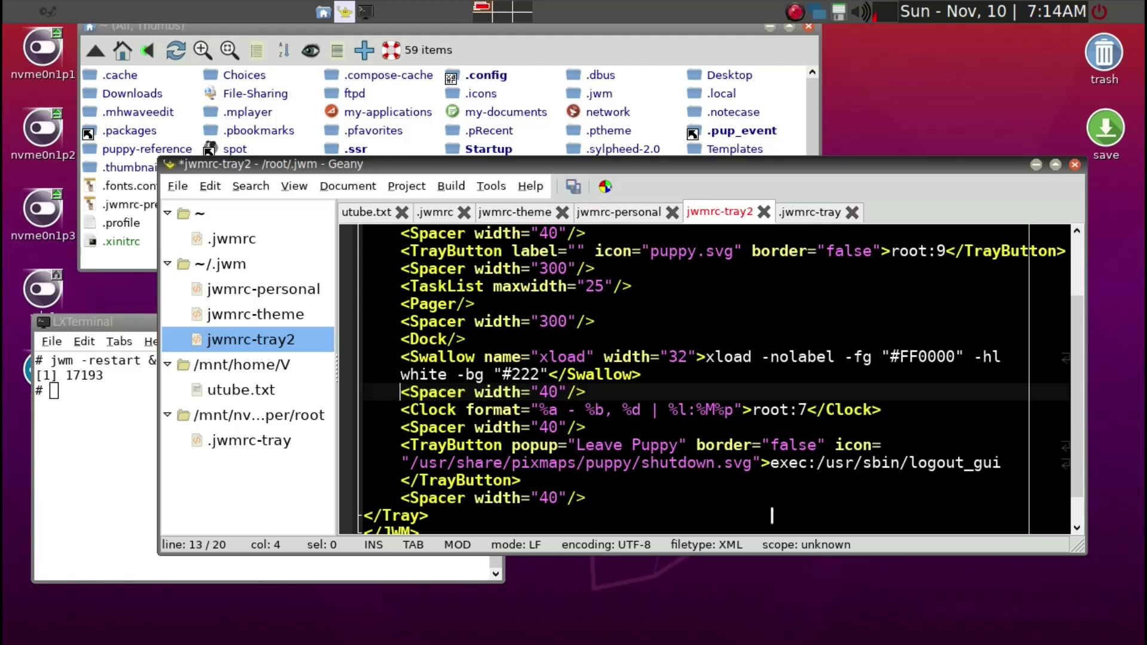
key("ctrl+s")
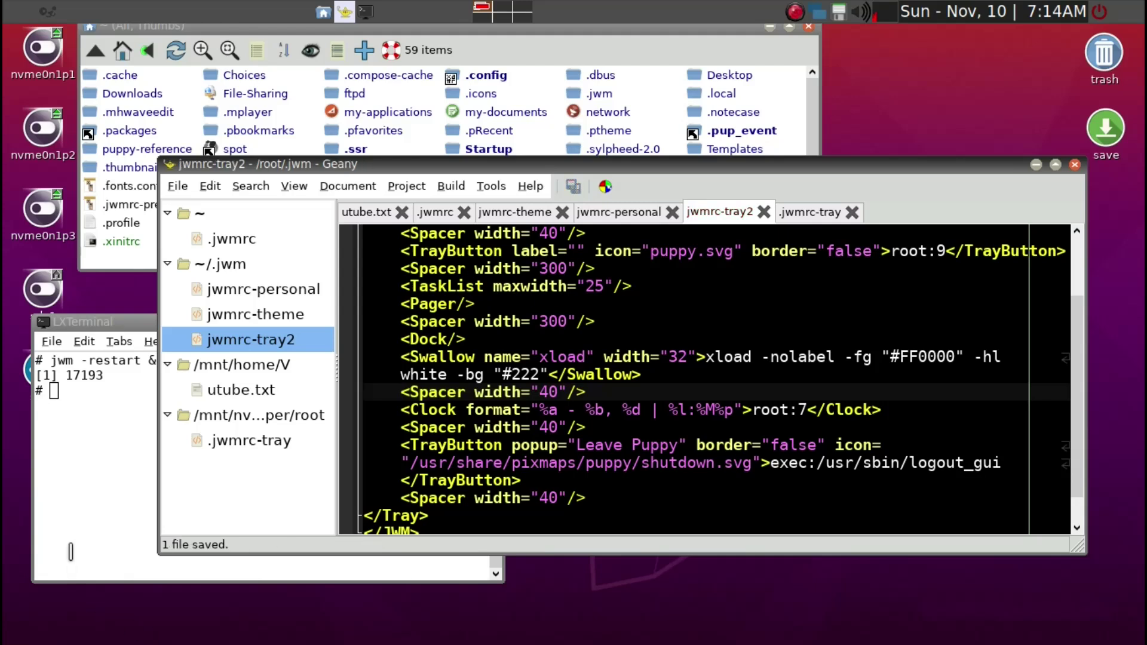
Step: Restart JWM from LXTerminal with jwm -restart &, and return to jwmrc-tray2 in Geany
left_click(100, 512)
key("Up")
key("Return")
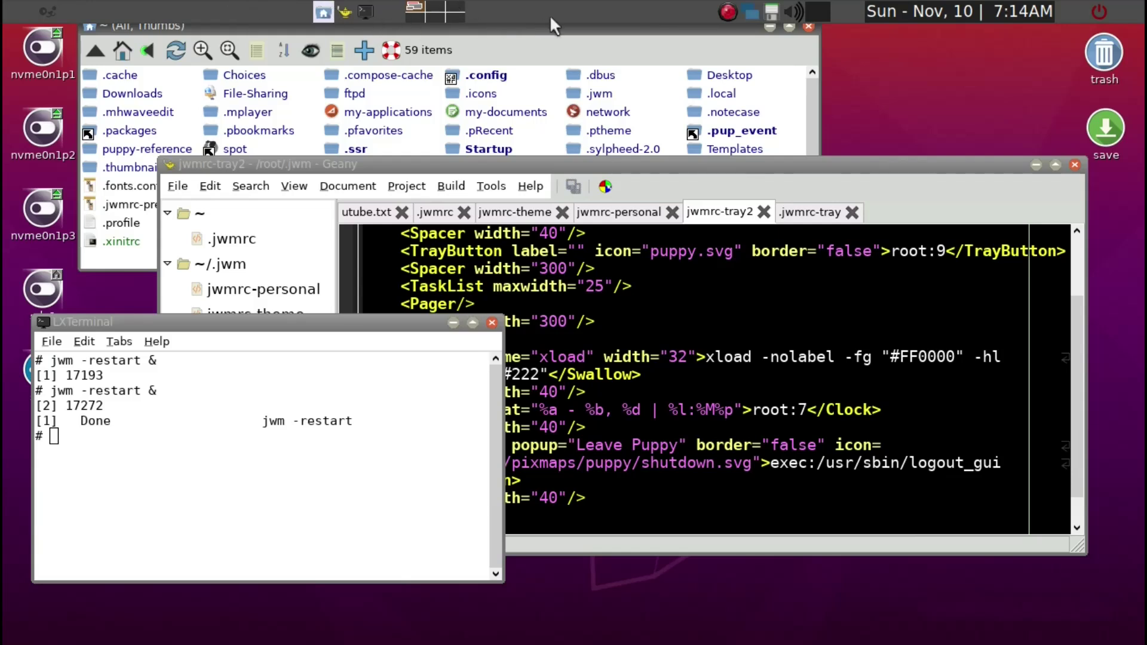
left_click(589, 163)
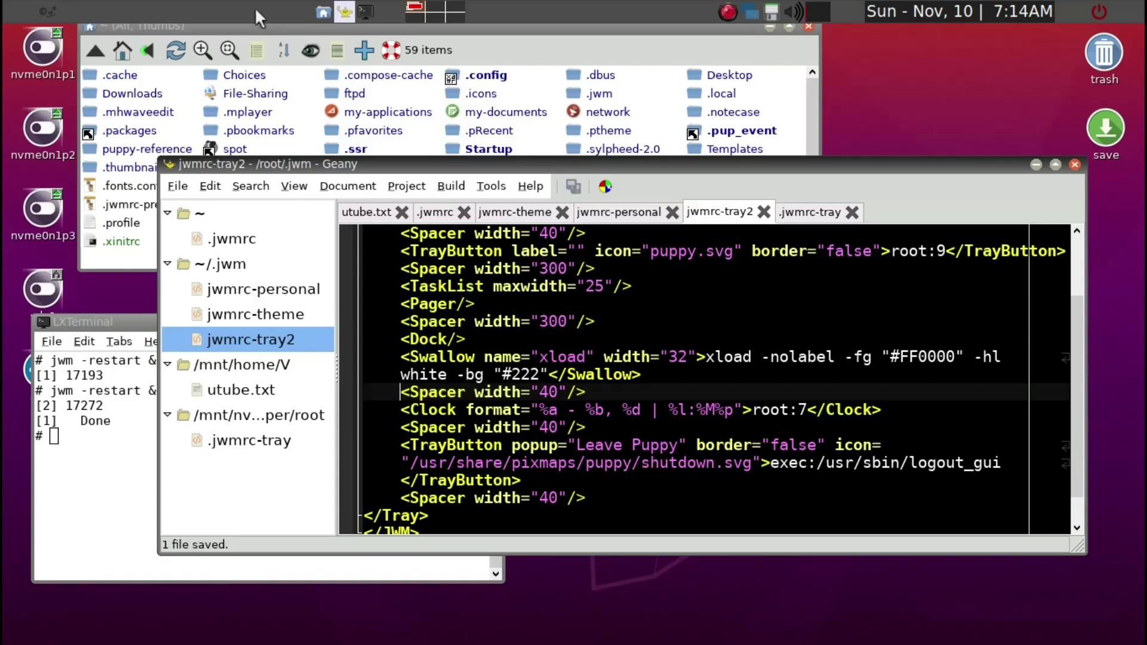
Step: Set the spacer width below the Pager to 200 and the one above the TaskList to 400, and save jwmrc-tray2
left_click(550, 316)
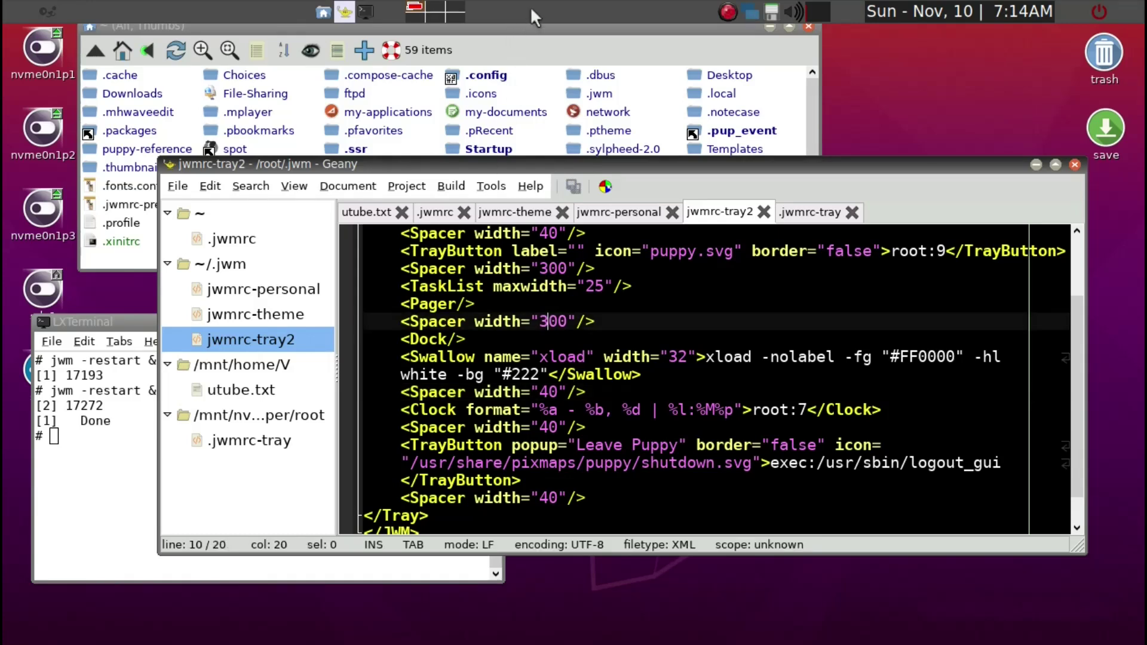
key("BackSpace")
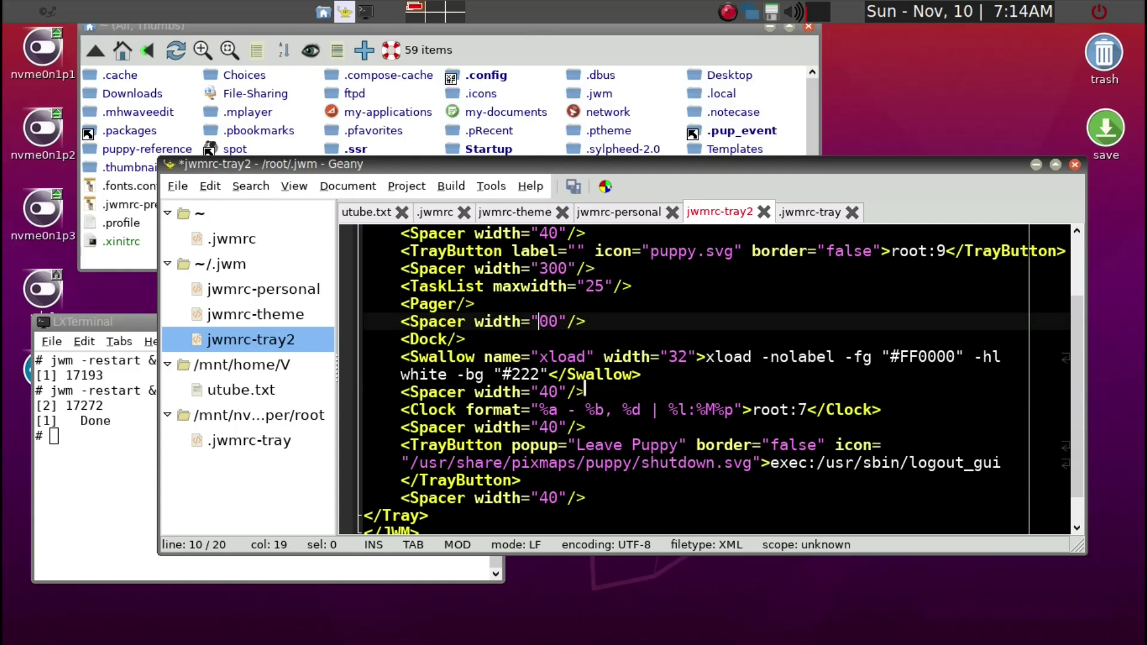
type("2")
key("Up")
key("Up")
key("Up")
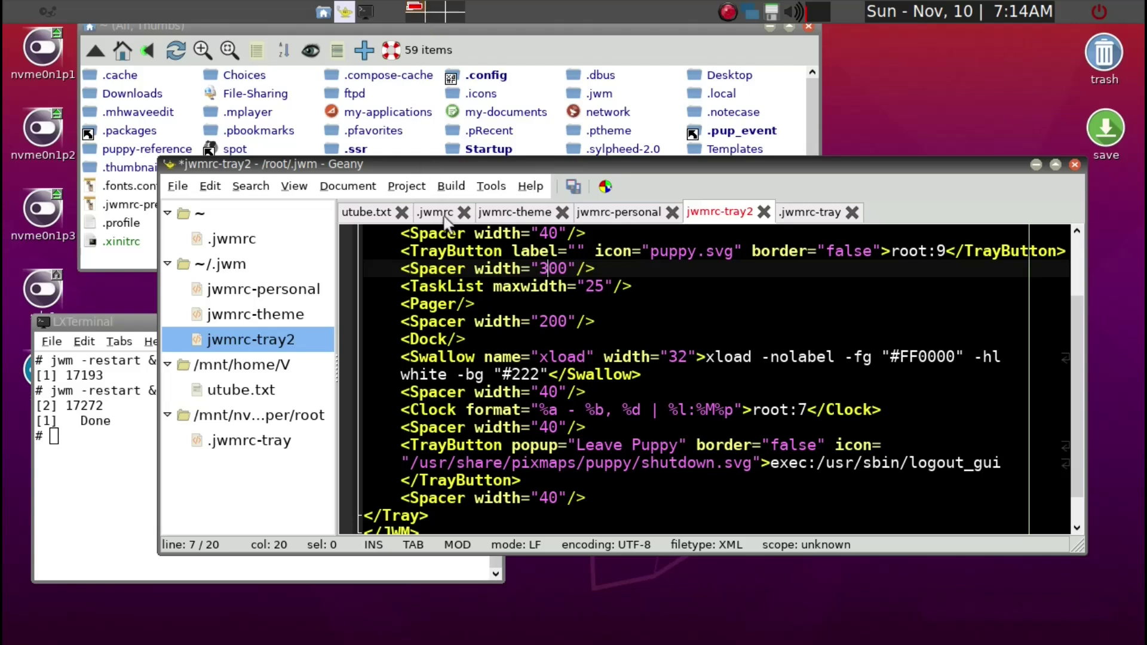
key("BackSpace")
type("4")
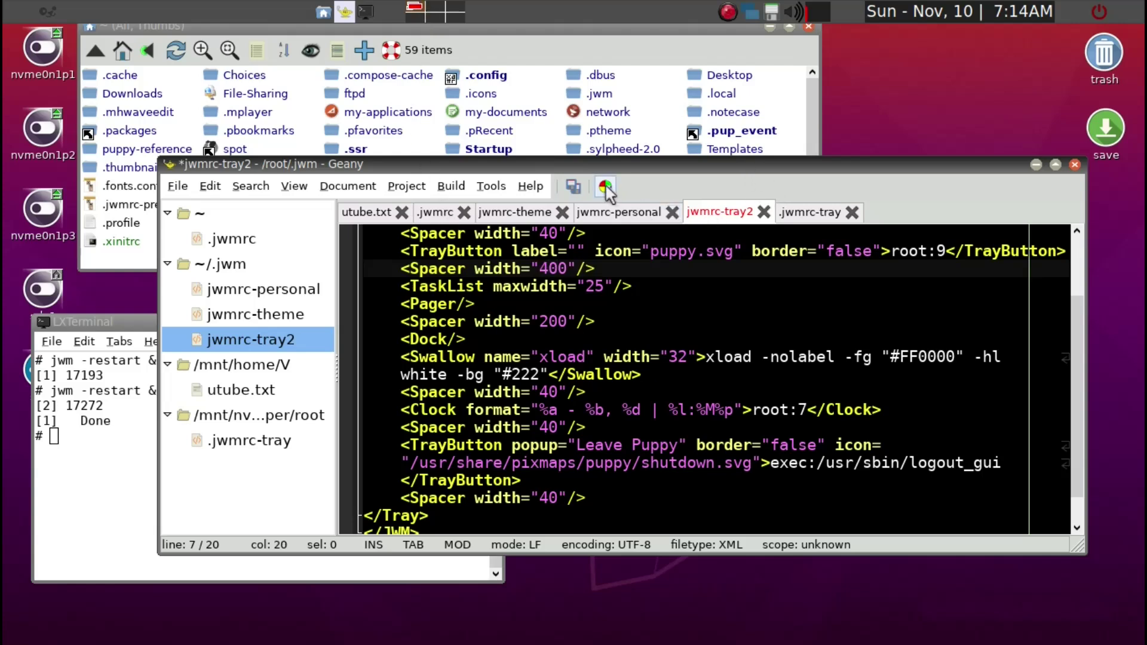
left_click(573, 187)
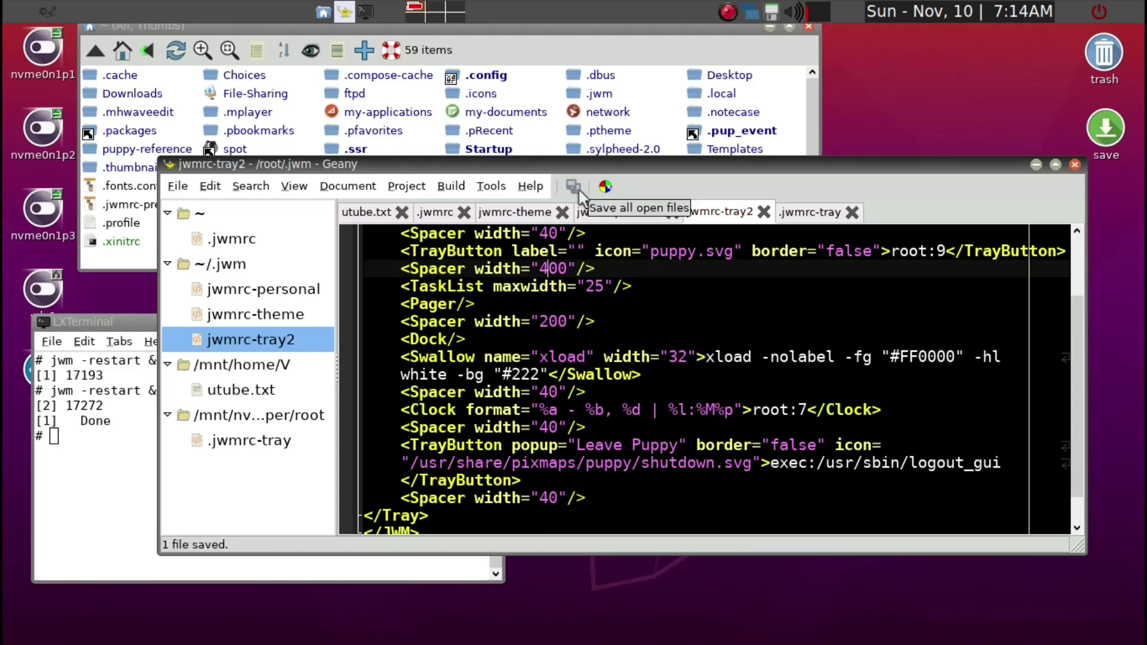
Step: Switch to LXTerminal and rerun jwm -restart & to apply the new spacer widths
key("alt+Tab")
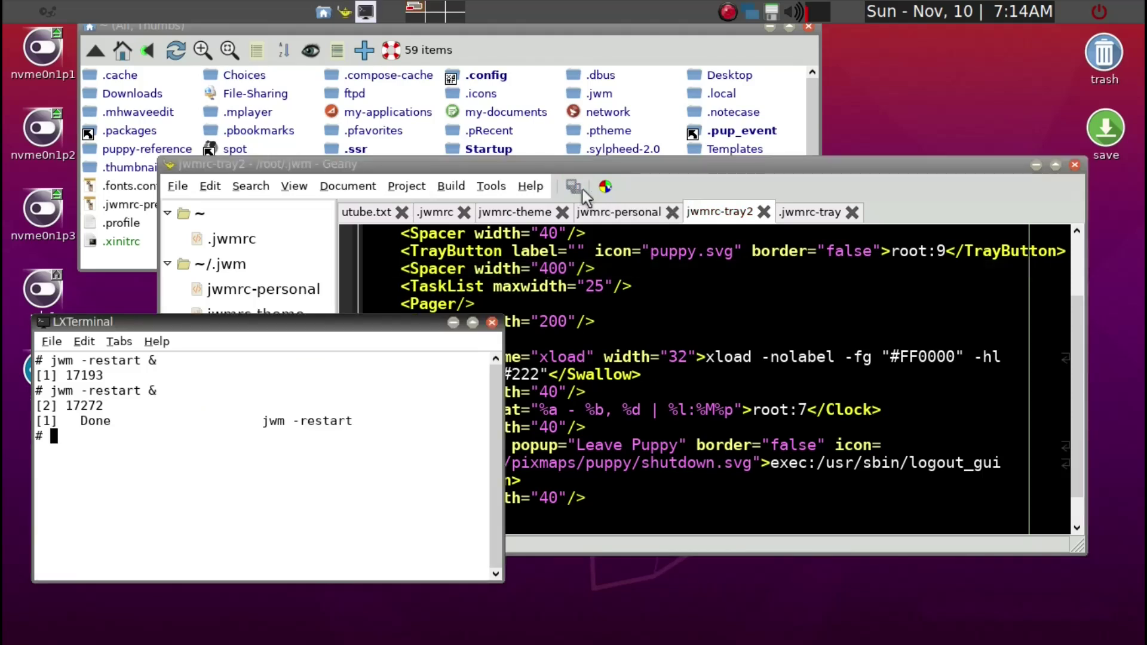
key("Up")
key("Return")
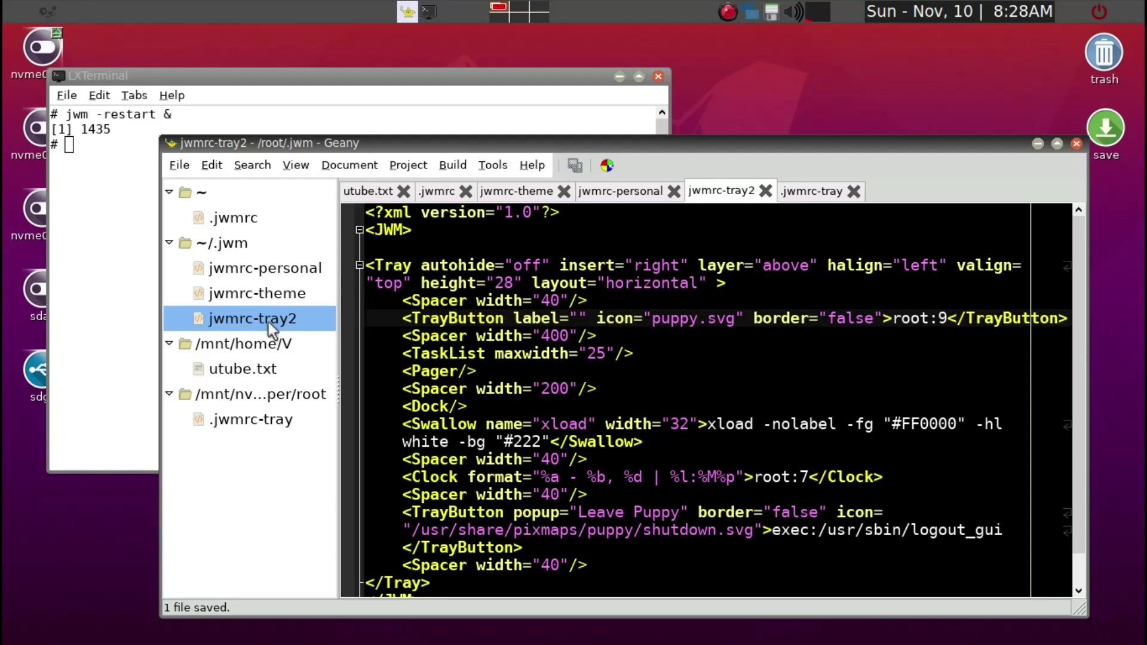
left_click(709, 345)
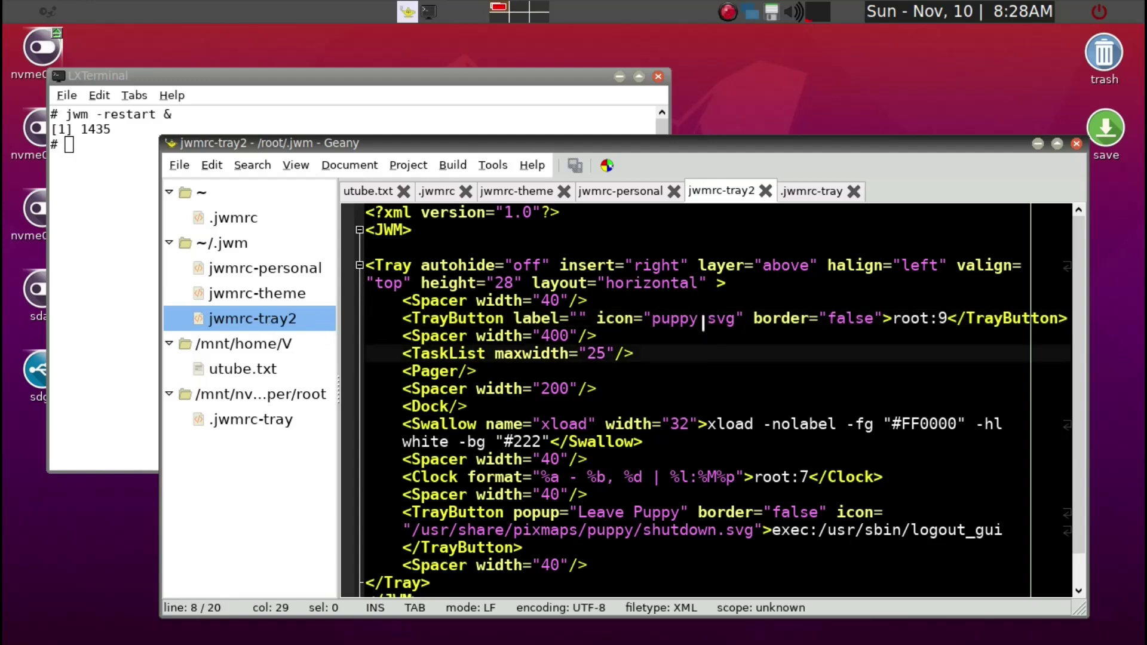
left_click(570, 317)
left_click(661, 322)
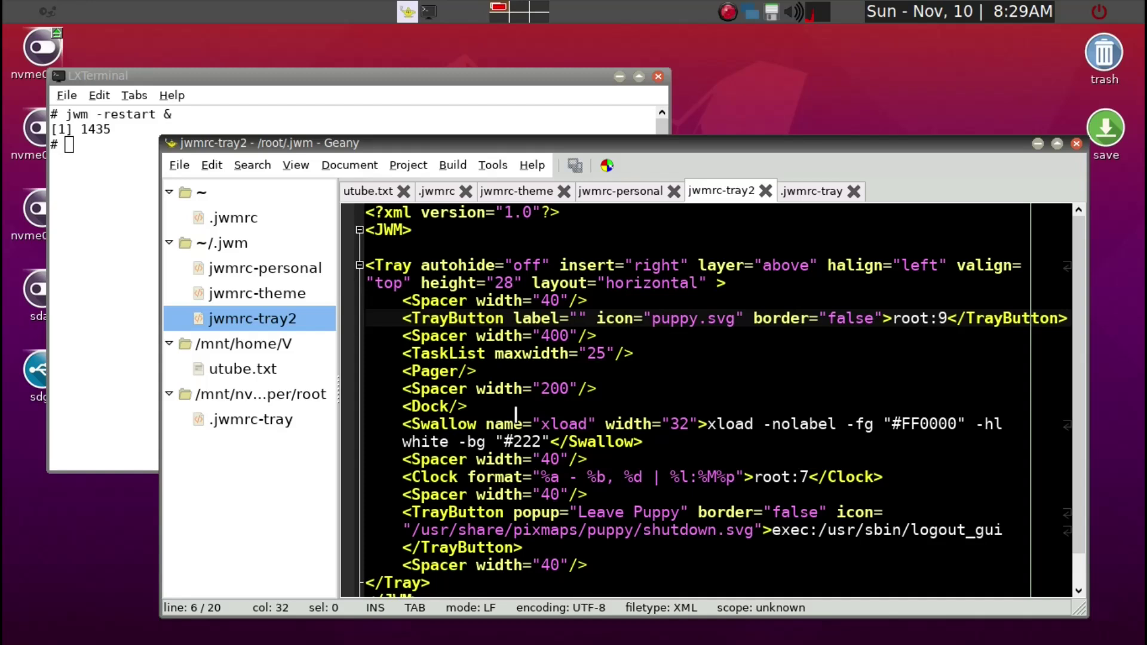
Step: Launch a new LXTerminal window and search for the menu icon file with find /usr -iname "puppy.svg"
key("alt+F2")
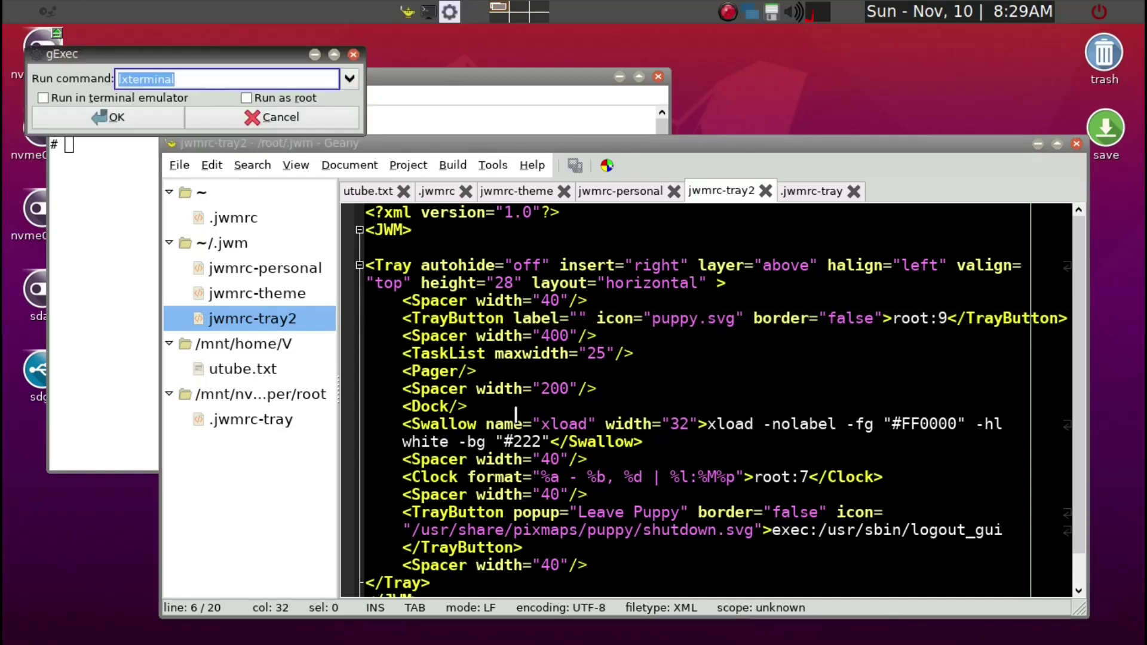
key("Return")
type("find /usr")
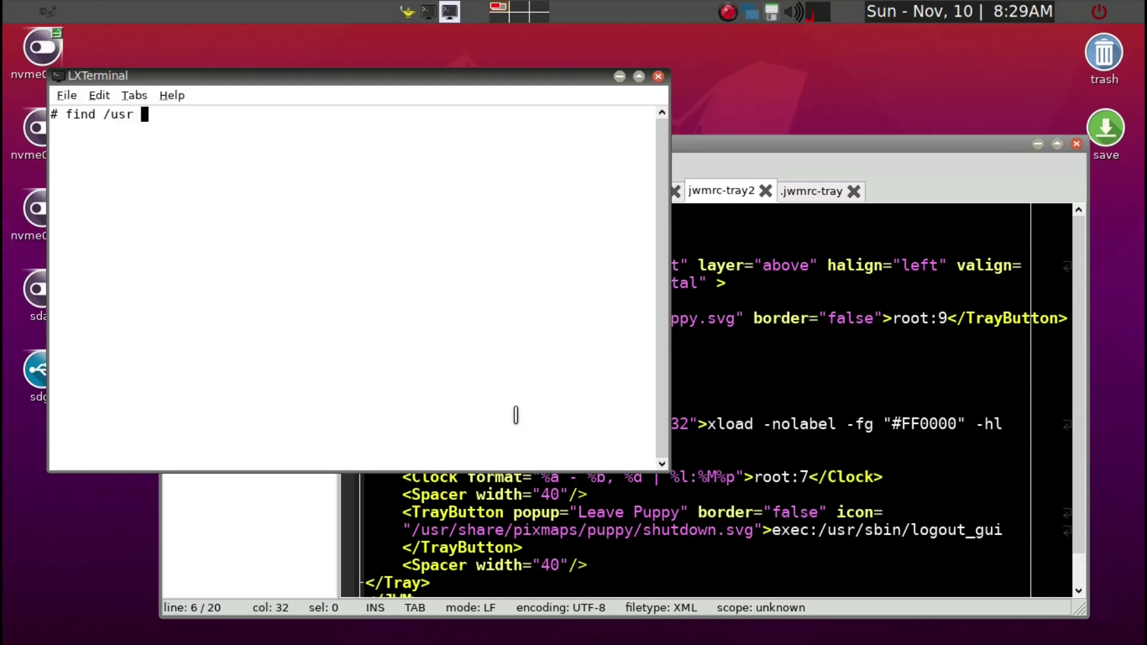
type(" -iname \"puppy")
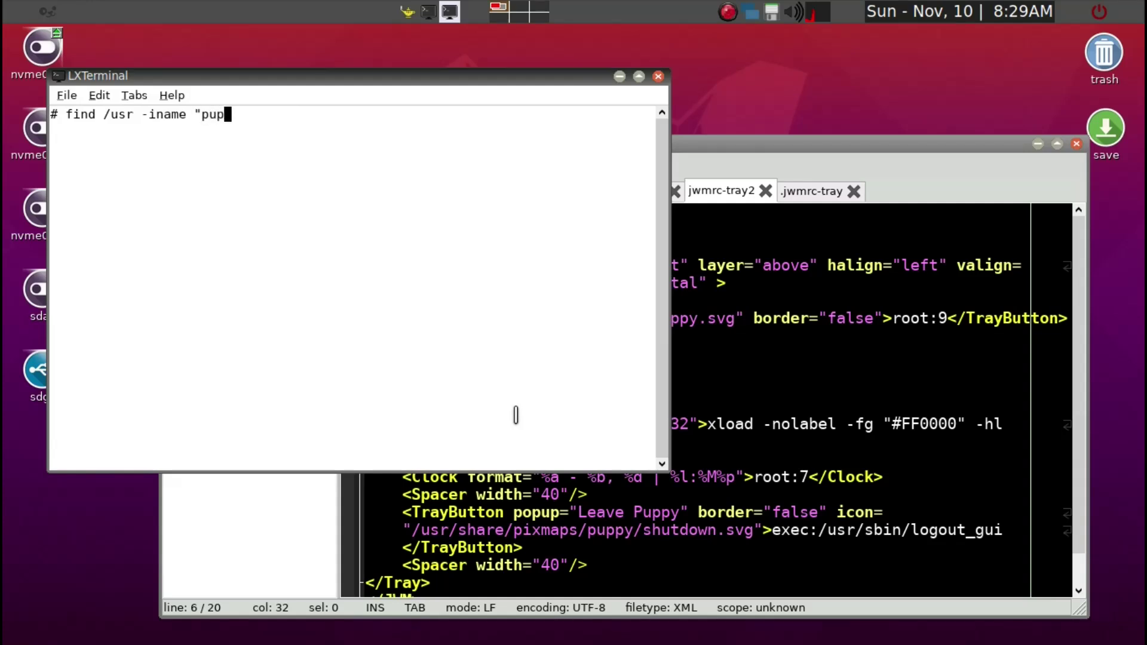
key("BackSpace")
key("BackSpace")
type("py.svg\"")
key("Return")
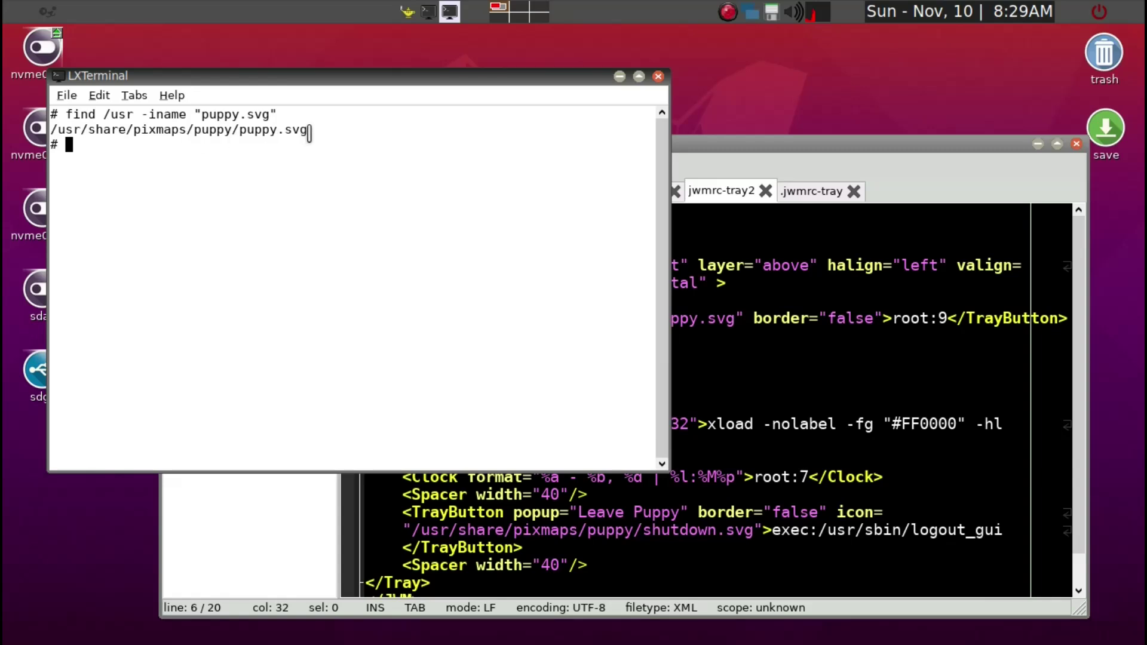
Step: Open /usr/share/pixmaps/puppy/puppy.svg in GIMP from the terminal, discarding the recovered image and rendering the SVG at 100 × 100 px
left_click_drag(337, 84, 329, 210)
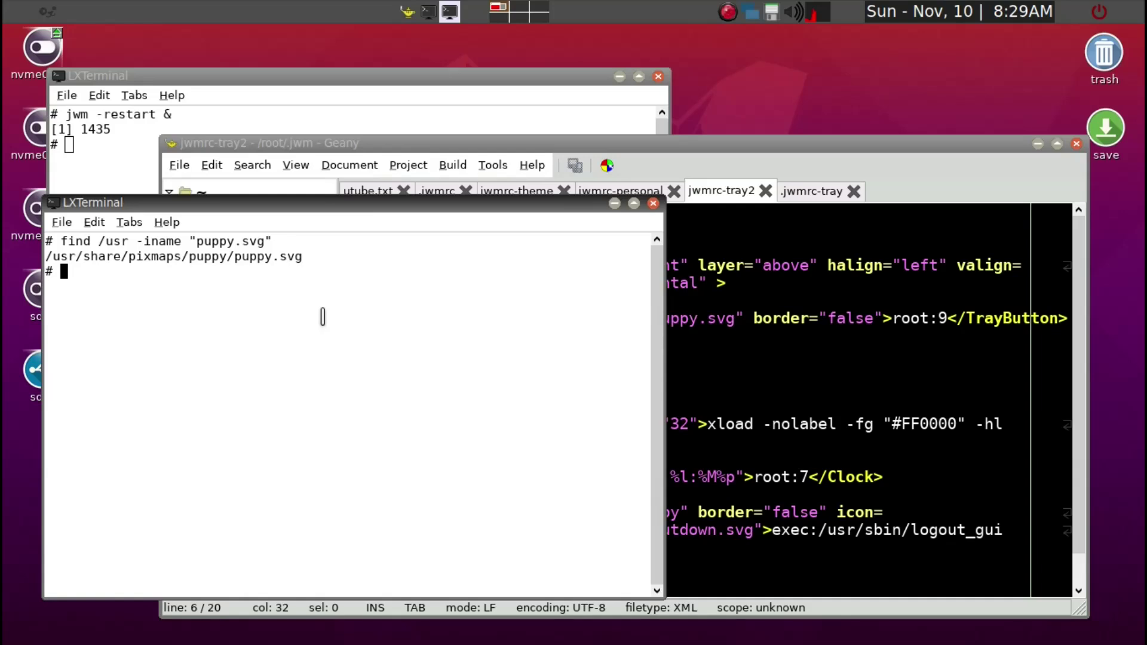
type("gimp")
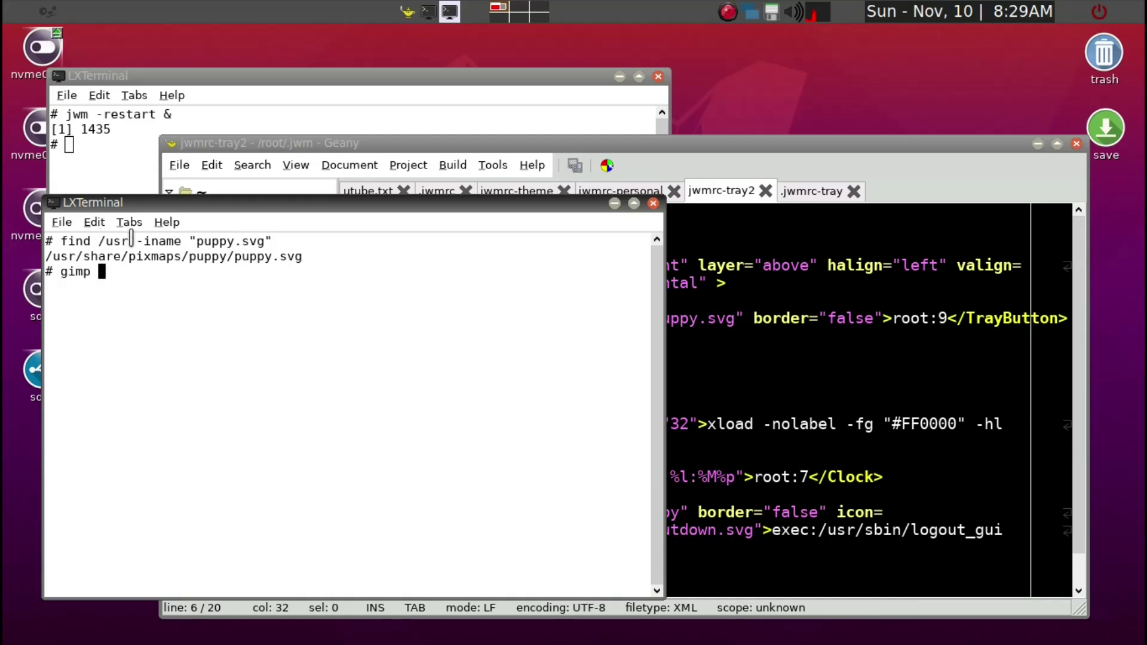
left_click_drag(302, 256, 38, 263)
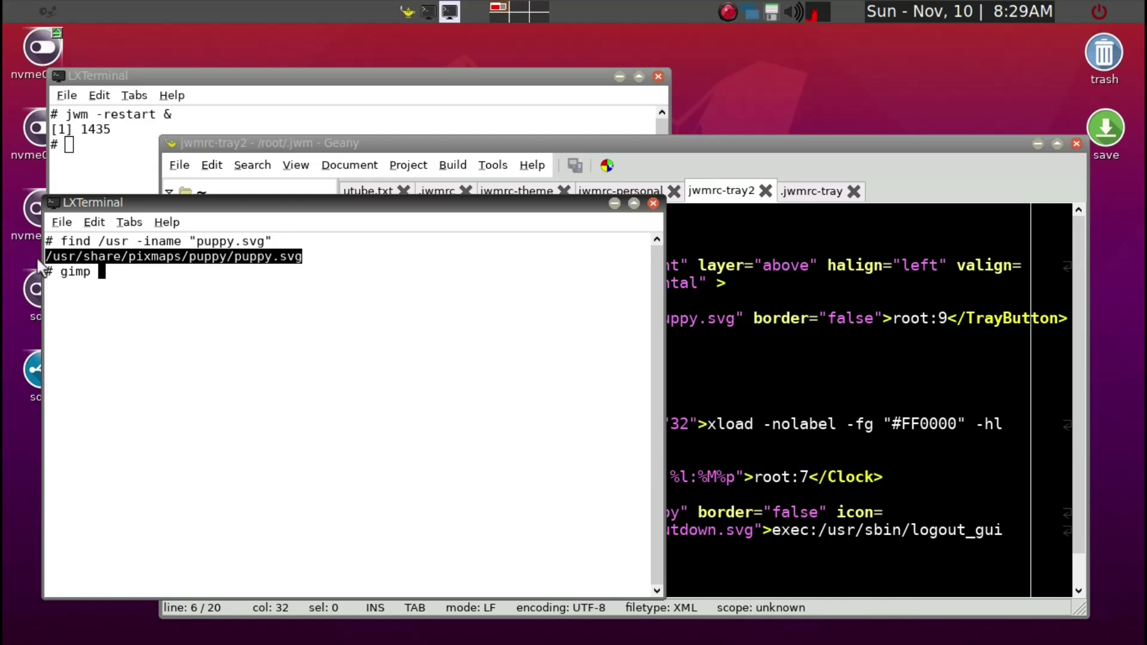
middle_click(176, 273)
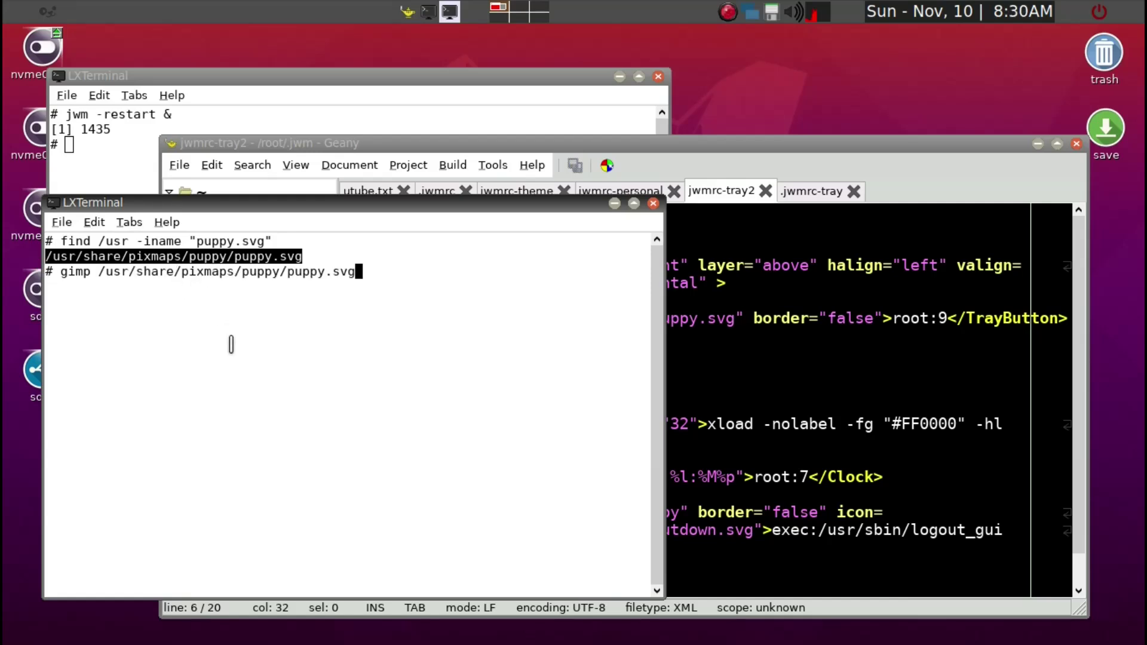
key("Return")
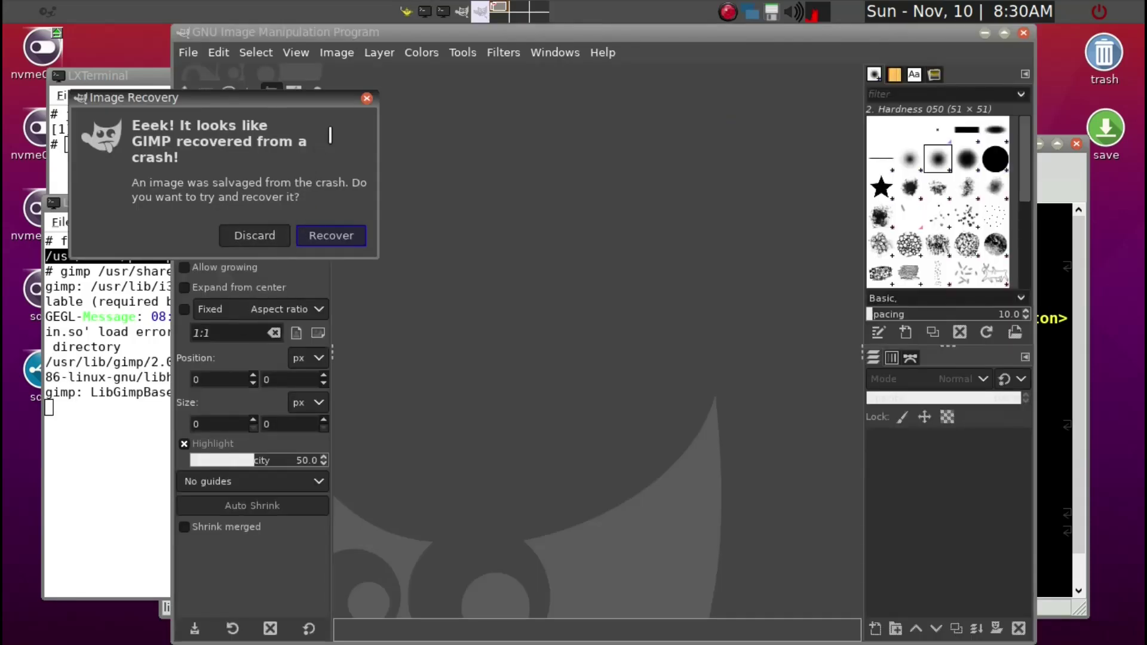
left_click(279, 235)
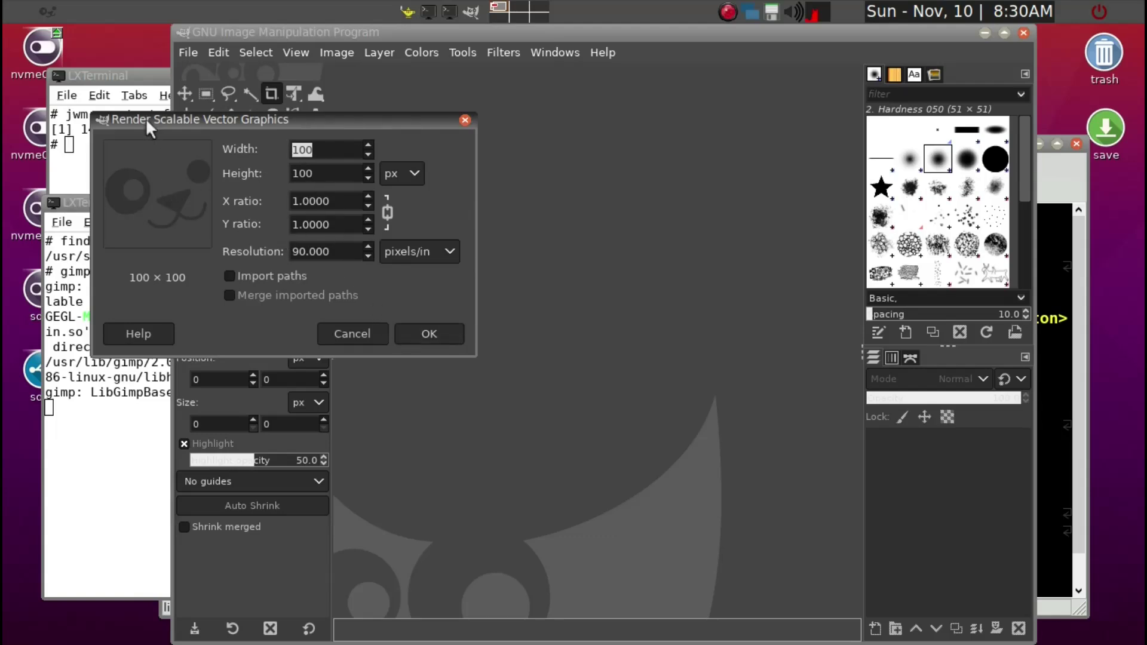
left_click(440, 330)
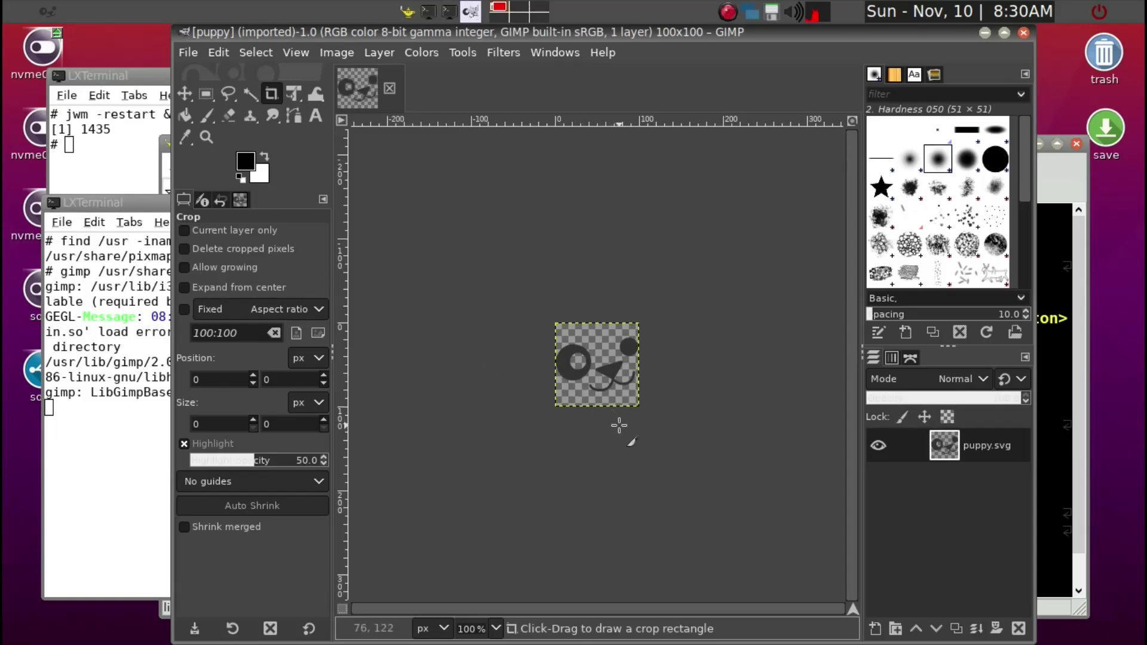
Step: Set GIMP's foreground colour to red ff0000 by sampling it from the xload graph in the tray
left_click(245, 161)
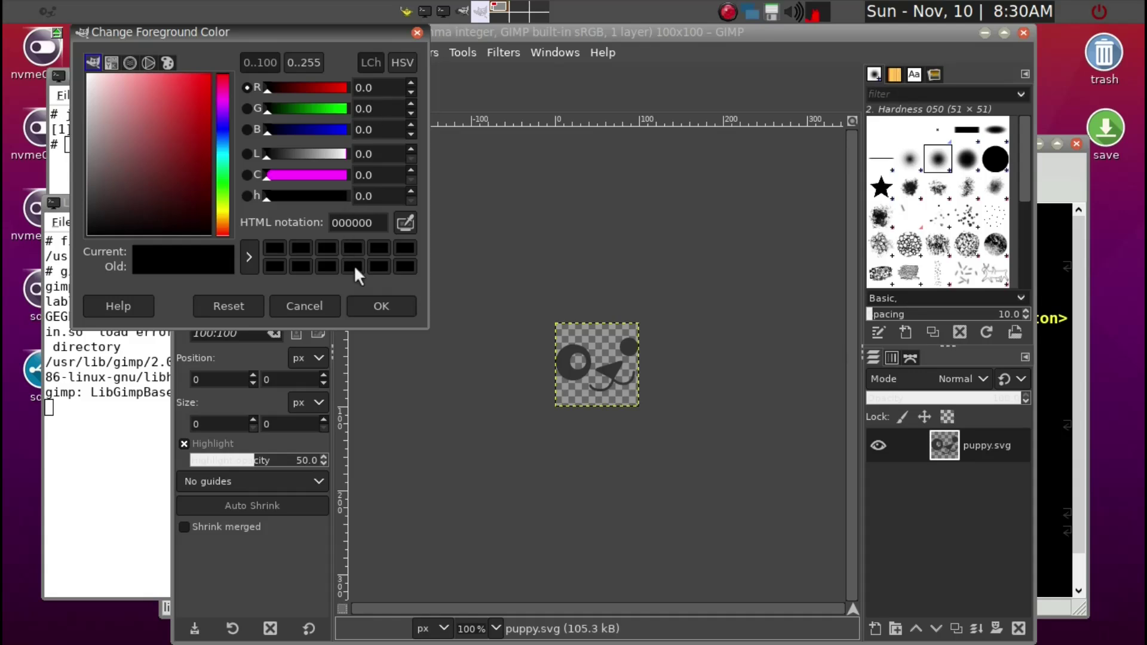
left_click(408, 225)
left_click(813, 18)
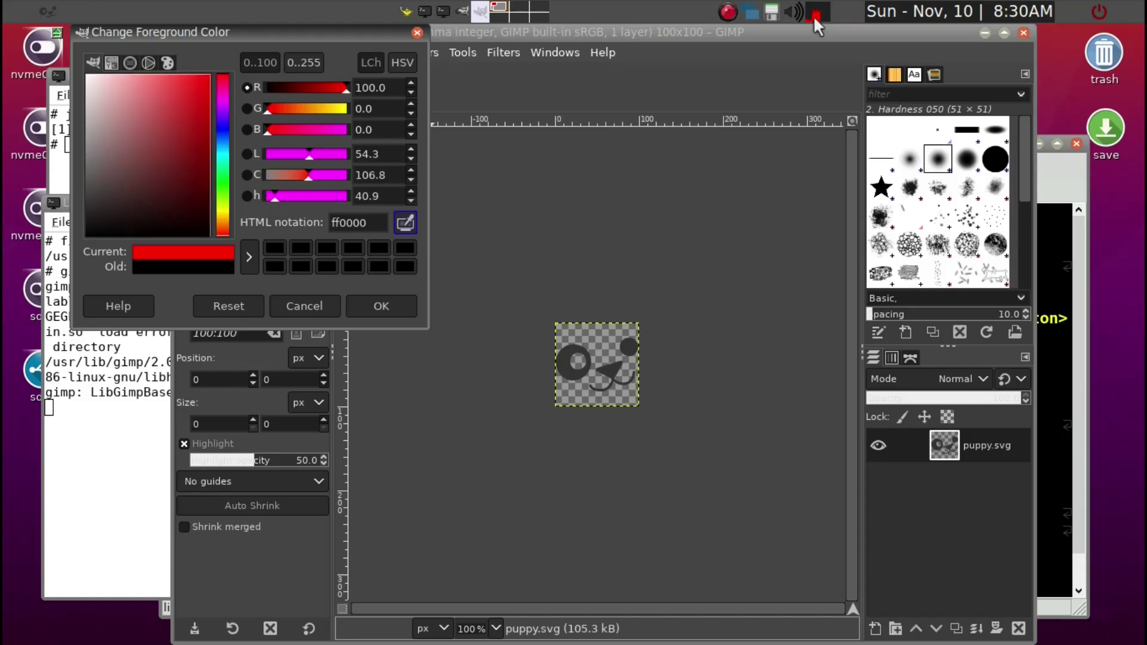
left_click(382, 307)
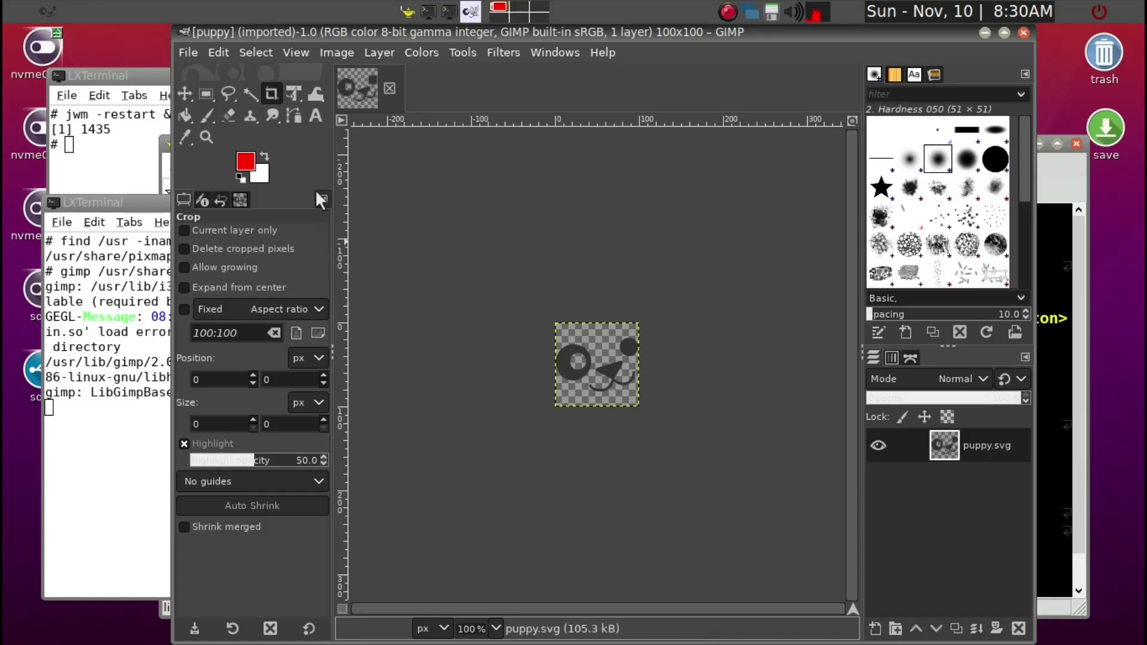
Step: Bucket Fill both eyes and the nose-and-mouth shape of the puppy face with the red foreground colour
left_click(186, 116)
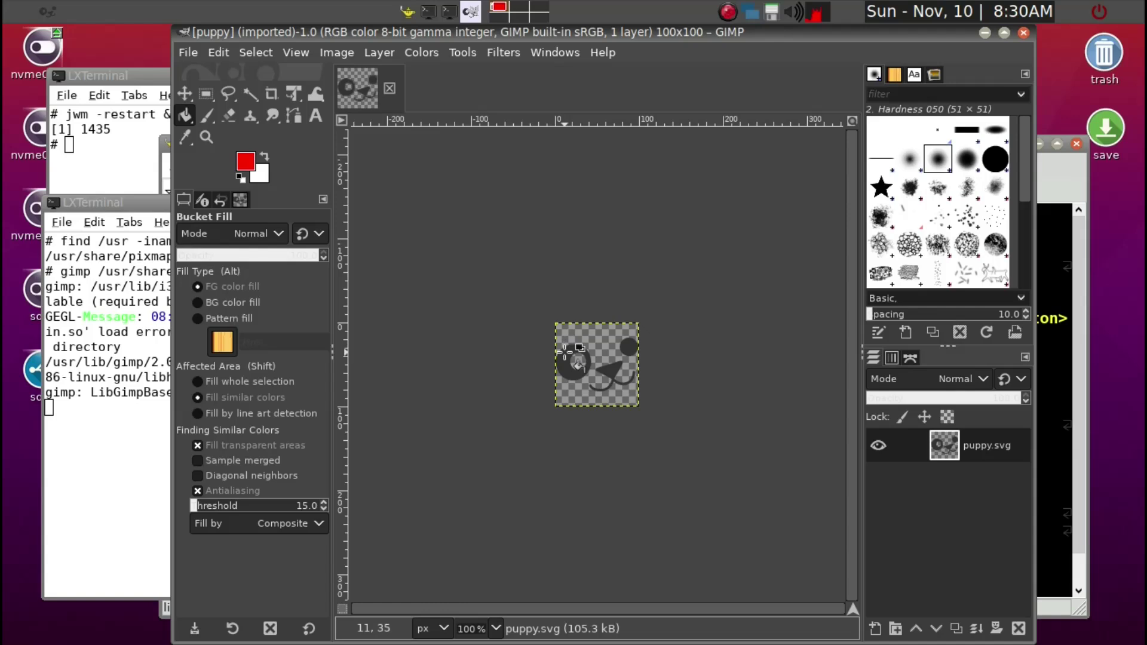
left_click(564, 353)
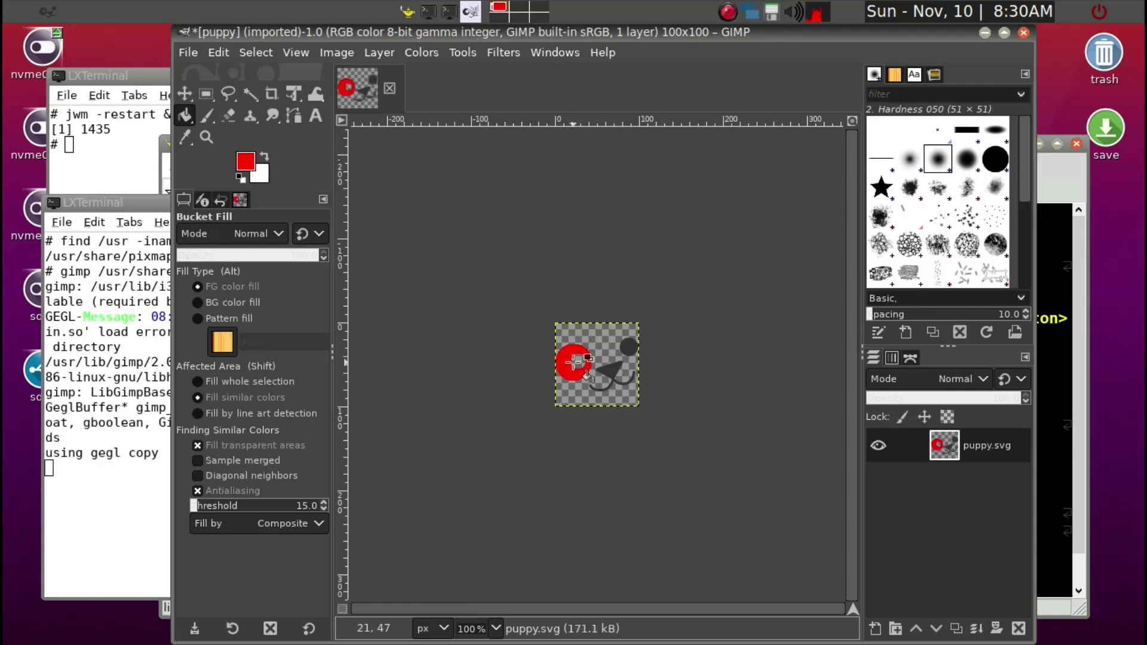
left_click(614, 371)
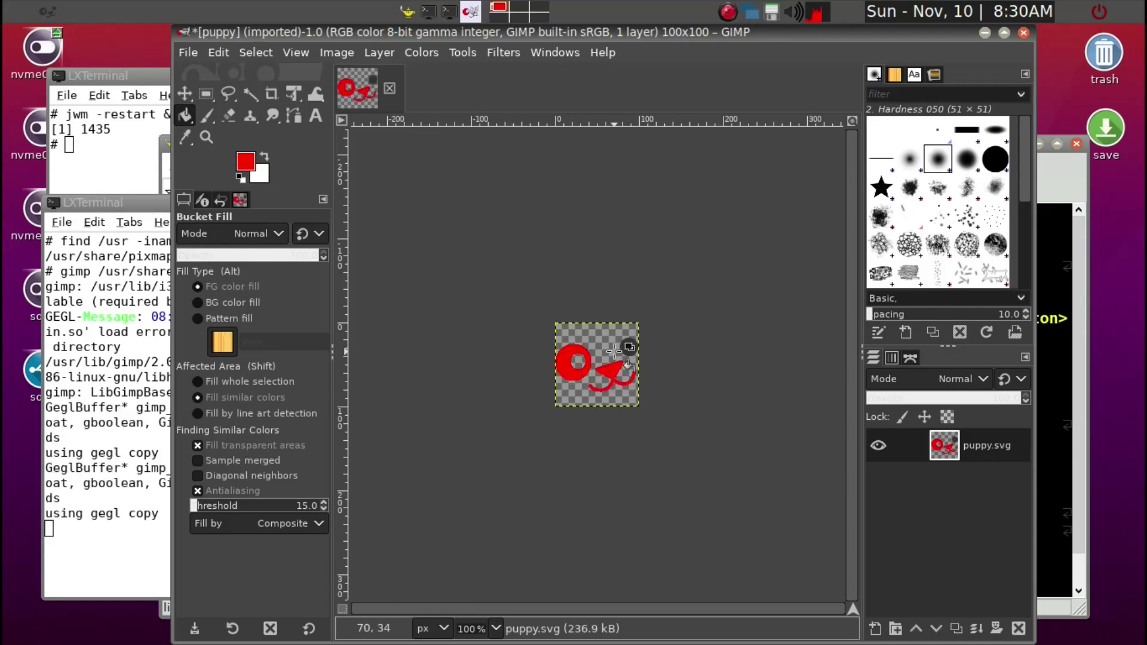
left_click(629, 347)
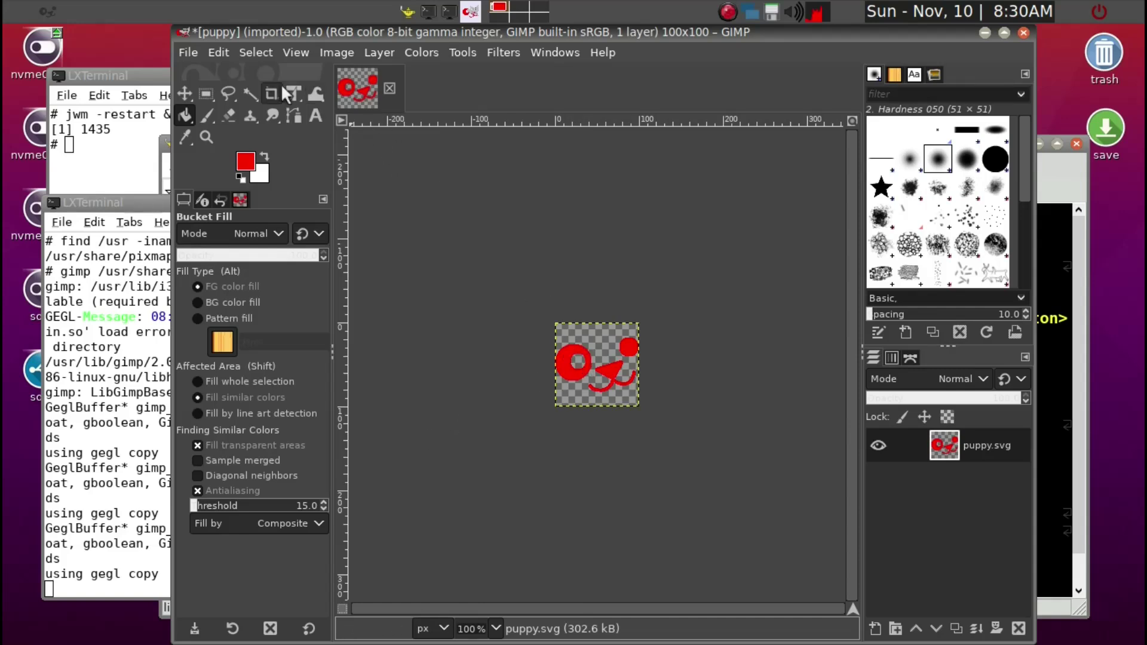
Step: Export the recoloured image as puppy-red.png in /usr/share/pixmaps/puppy, replacing the existing file and keeping the default PNG options
left_click(189, 55)
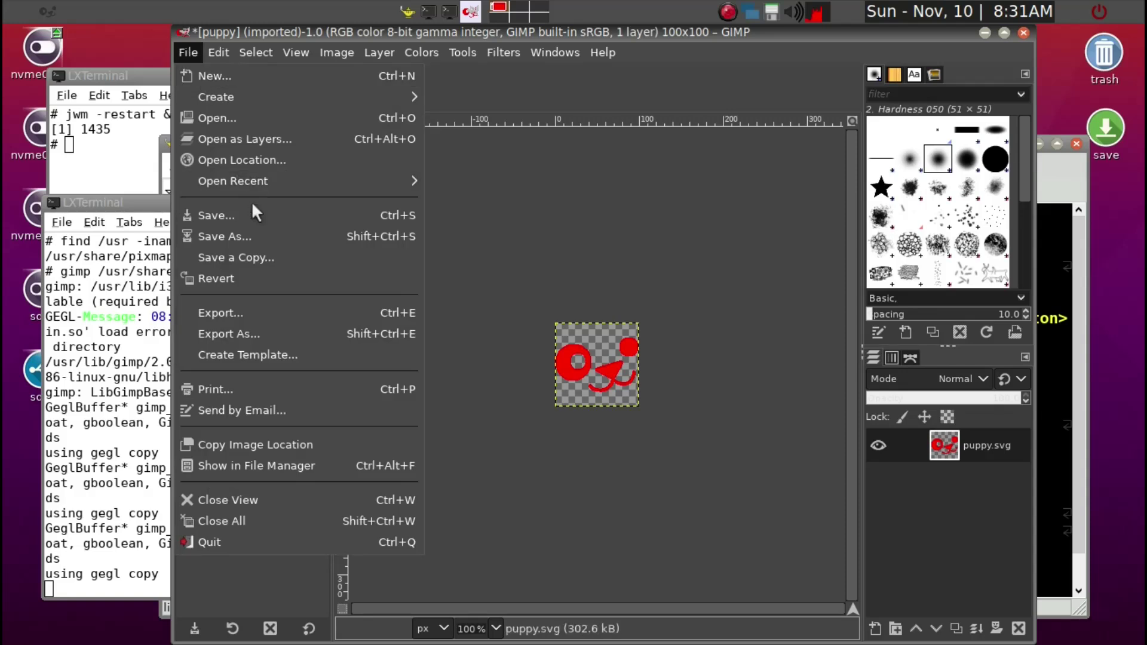
left_click(265, 334)
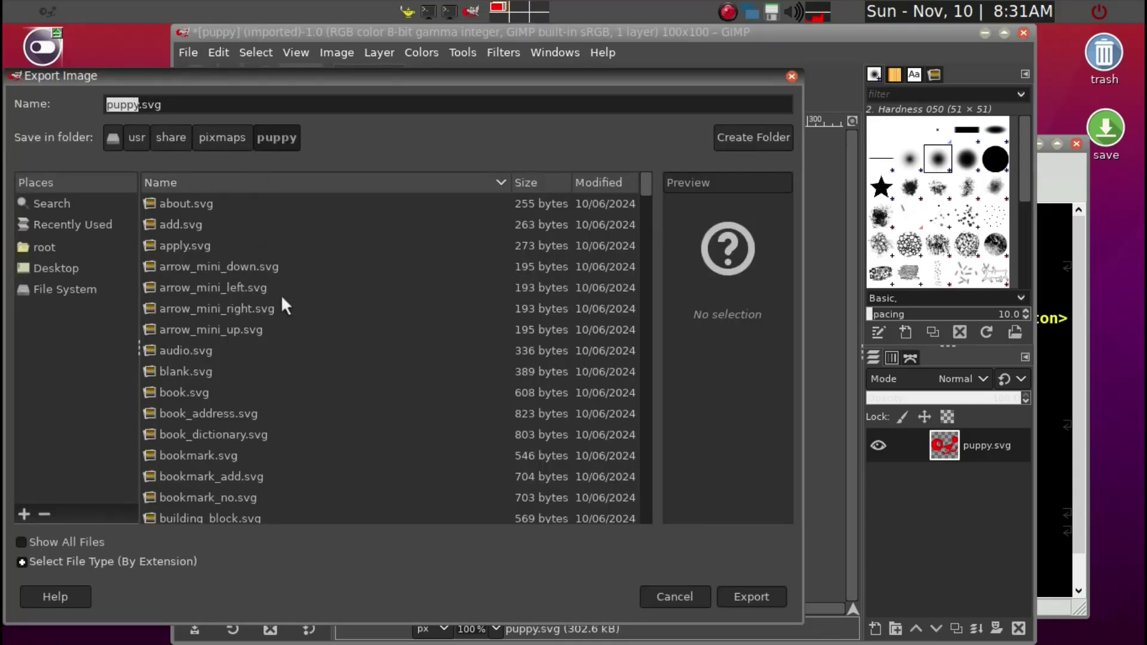
key("Right")
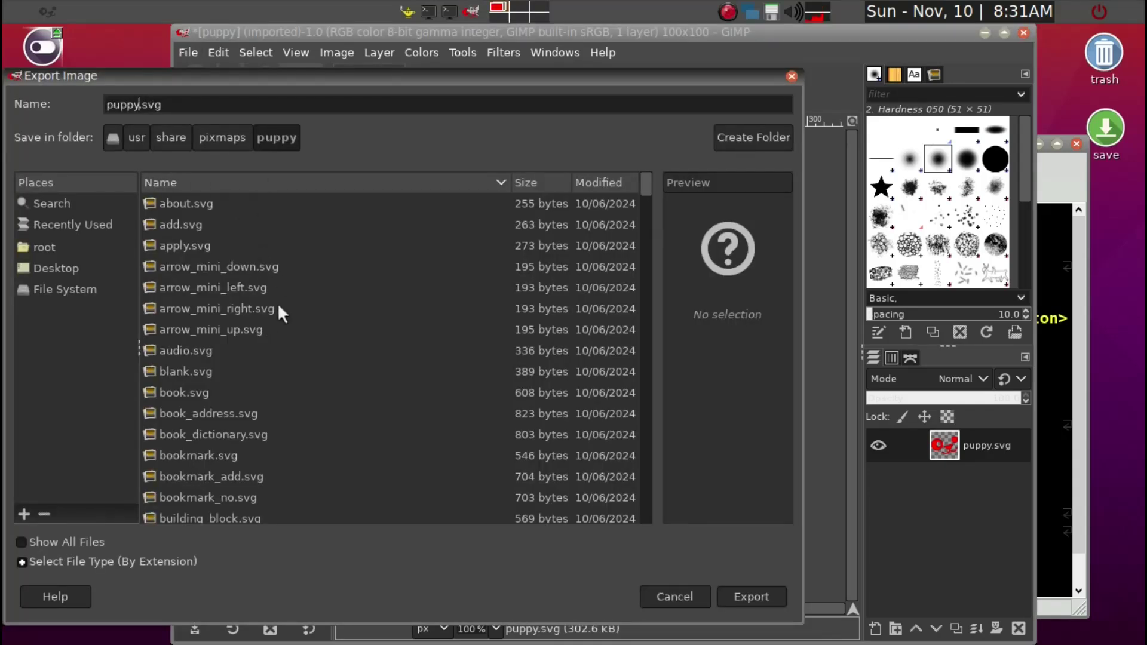
type("-red")
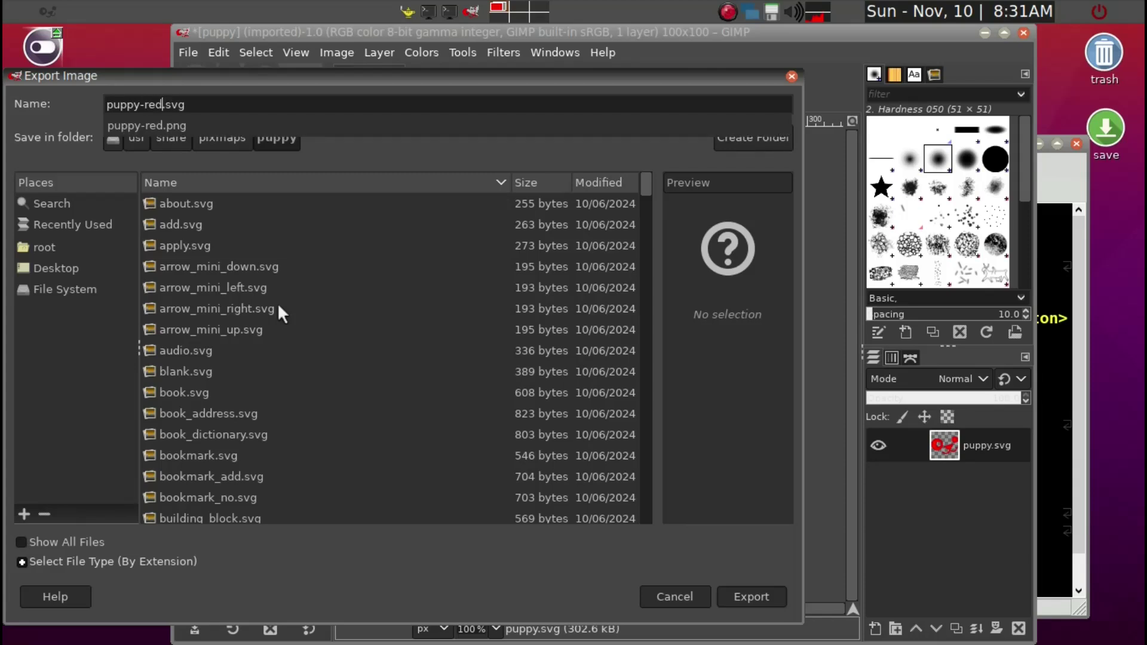
key("Right")
key("Delete")
key("Delete")
type("pn")
left_click(773, 598)
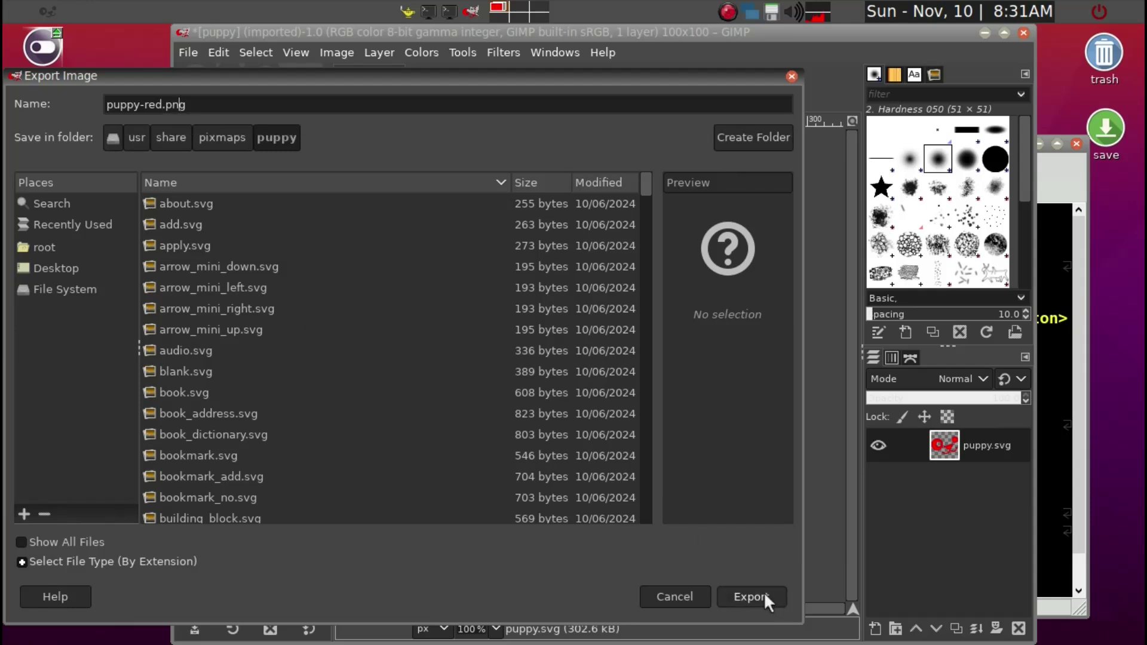
left_click(765, 598)
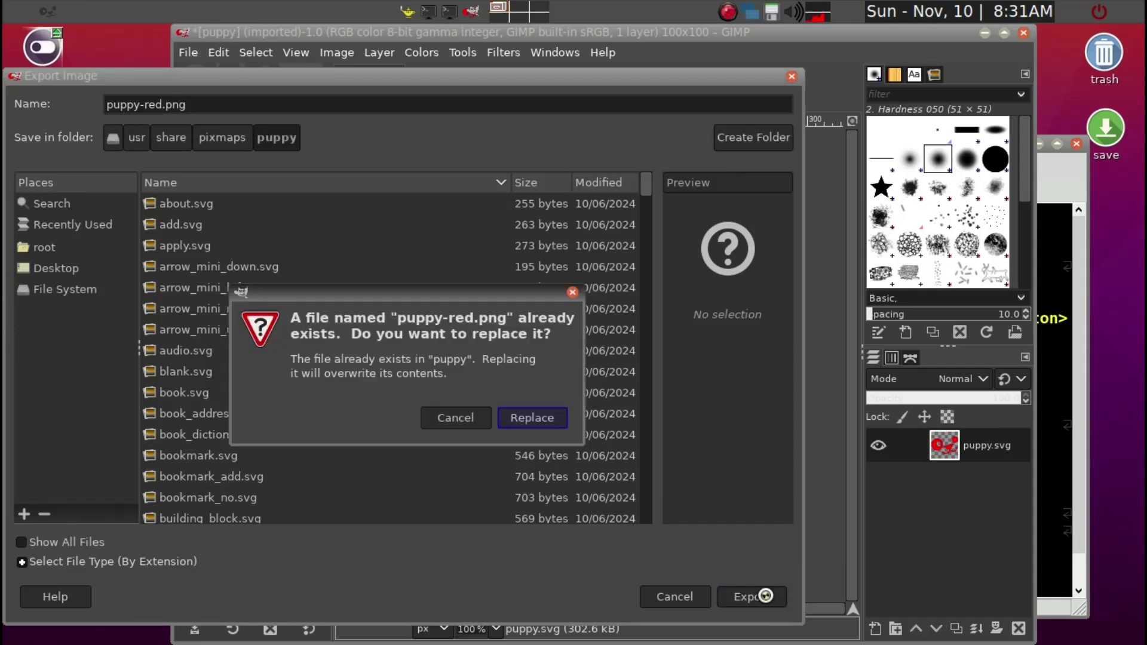
left_click(518, 418)
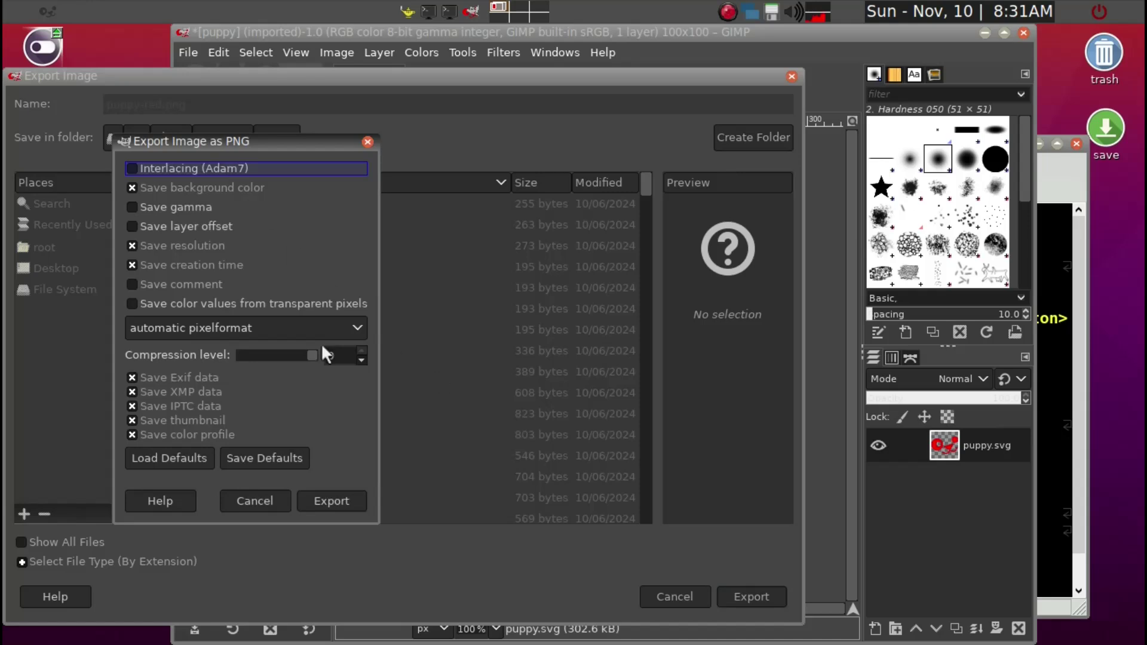
left_click(331, 500)
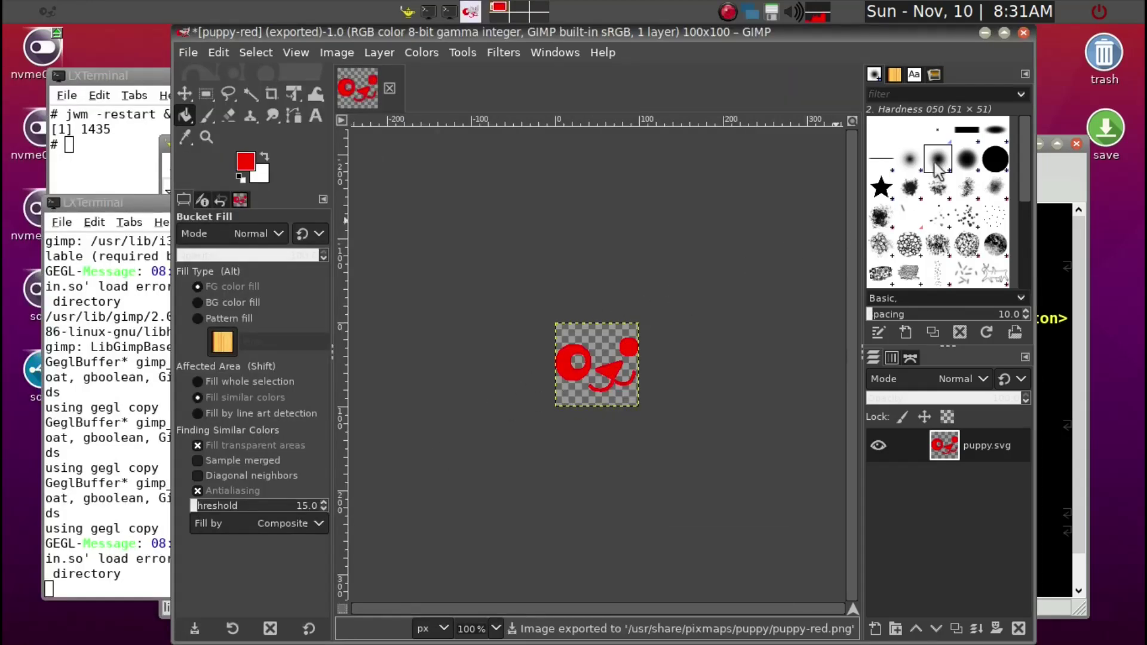
Step: Quit GIMP, discarding the unsaved changes, and exit the terminal session it was launched from
left_click(1022, 34)
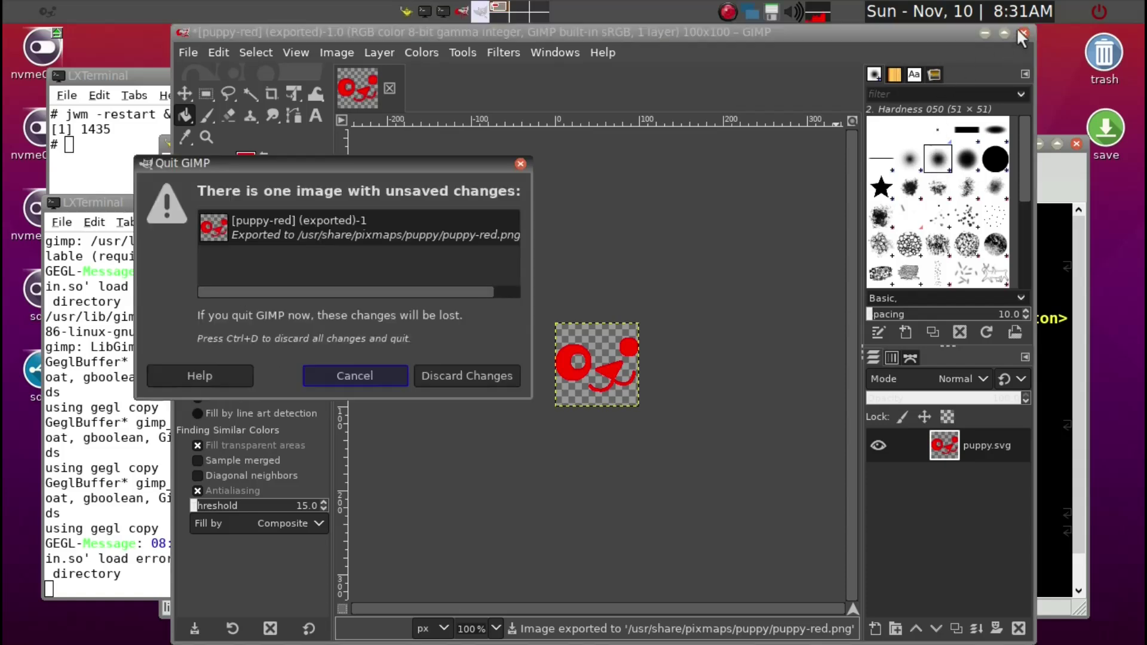
left_click(464, 377)
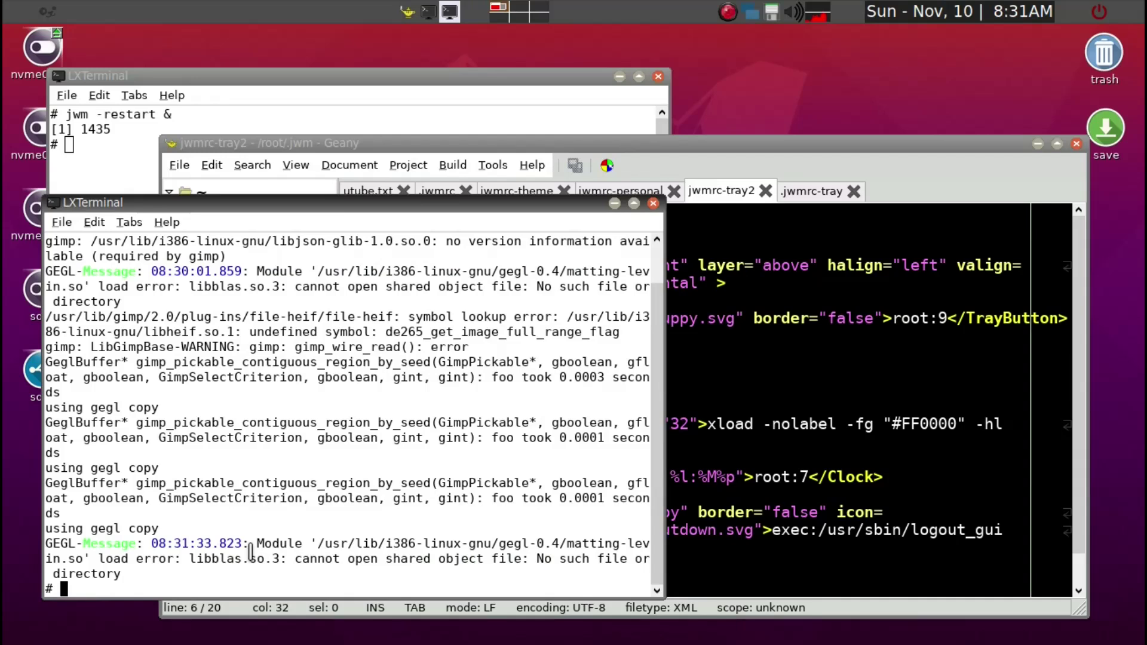
type("x")
key("Return")
type("exit")
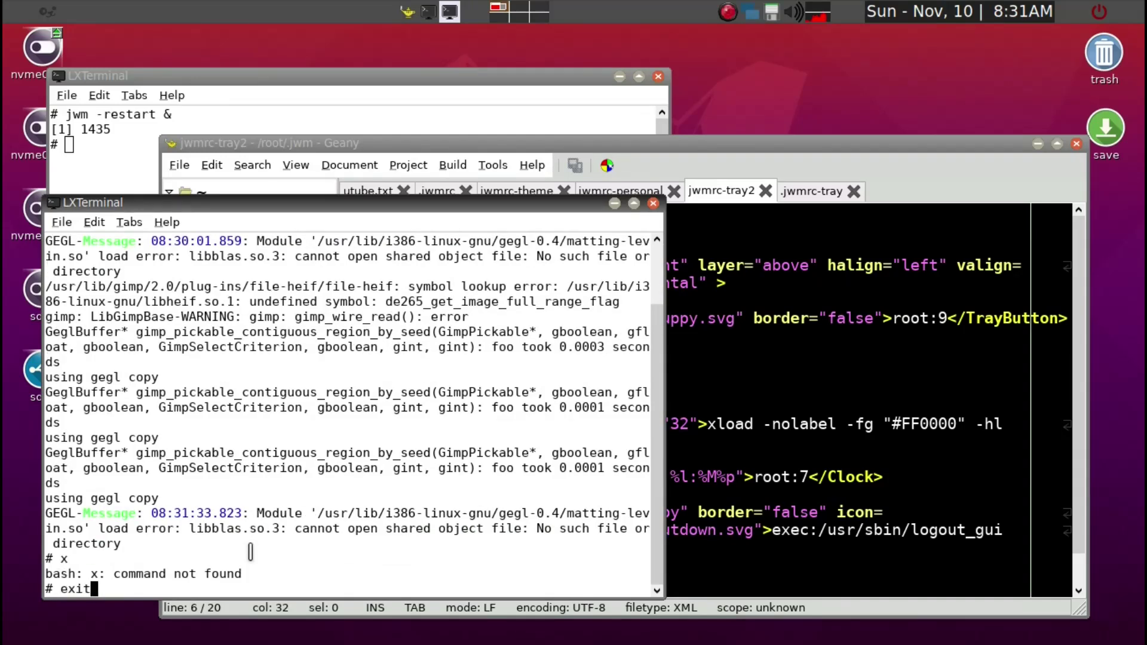
key("Return")
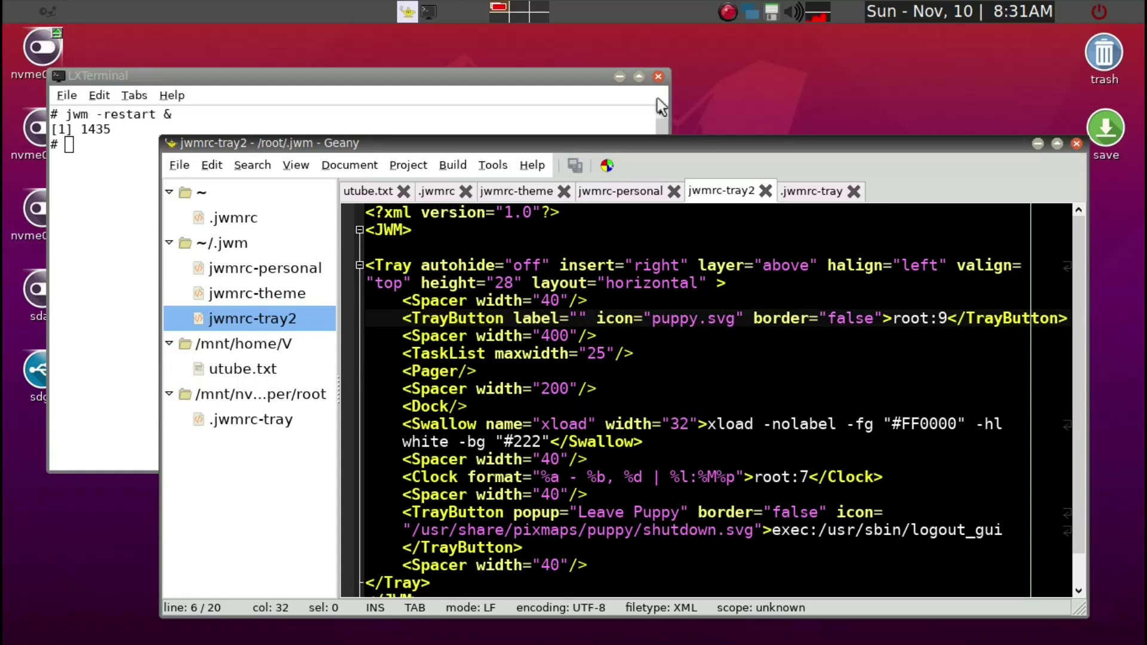
Step: In jwmrc-tray2 in Geany, set the root:9 TrayButton's icon to puppy-red.png and save the file
left_click(601, 111)
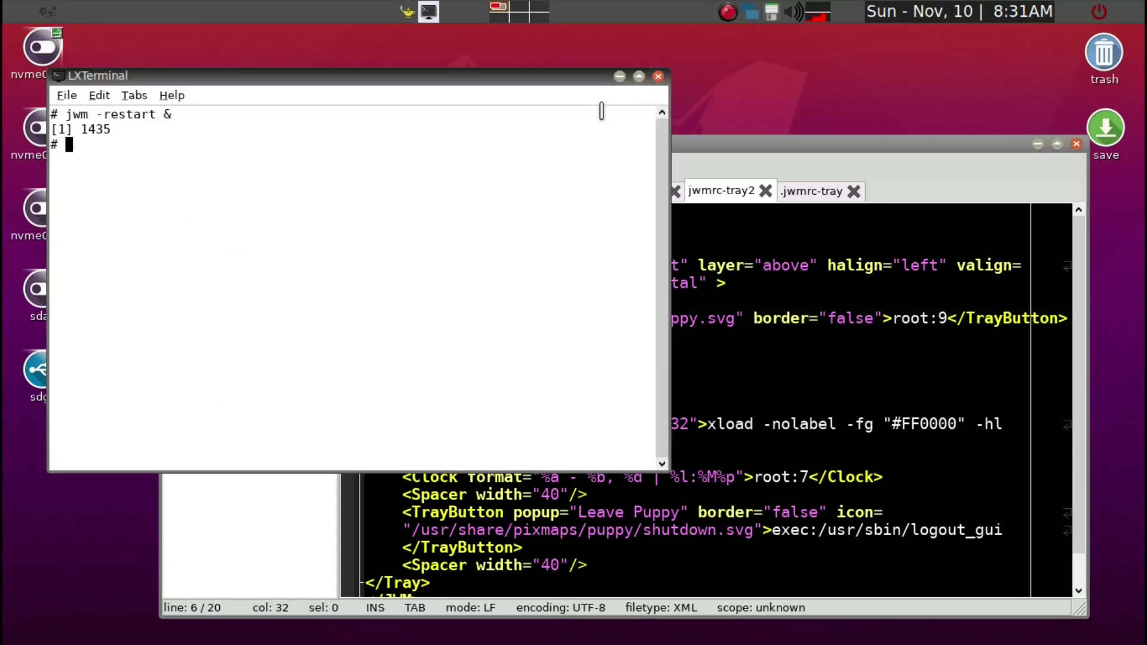
left_click(776, 143)
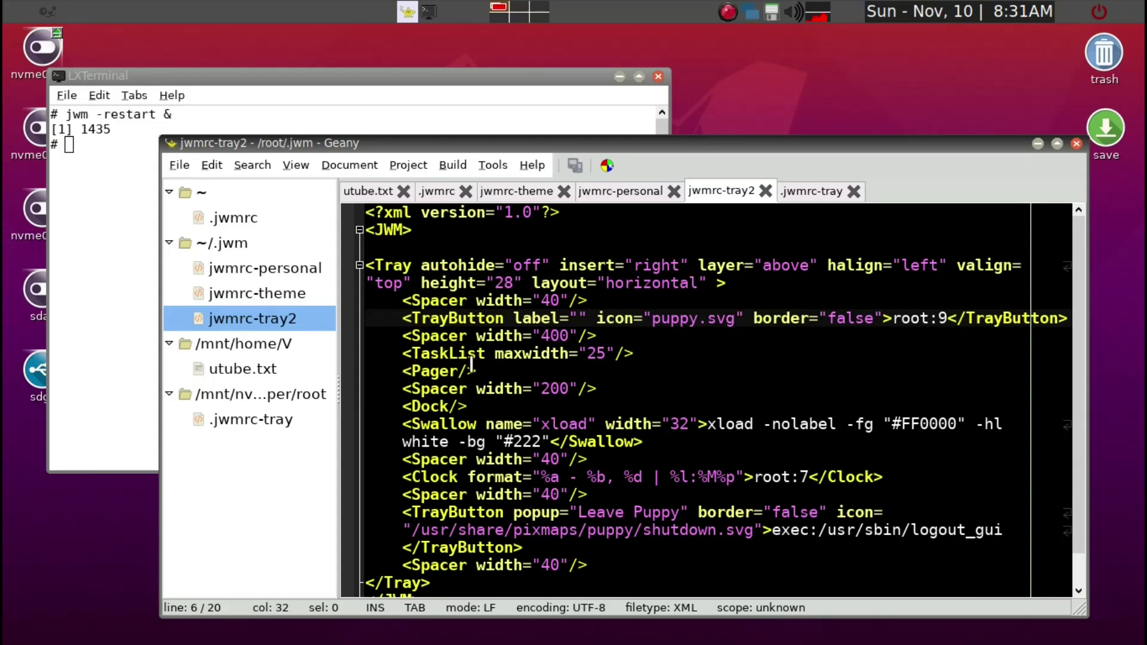
key("Right")
key("Right")
key("Right")
key("Right")
type("-red")
key("Right")
key("Delete")
key("Delete")
type("jp")
key("BackSpace")
key("BackSpace")
type("pn")
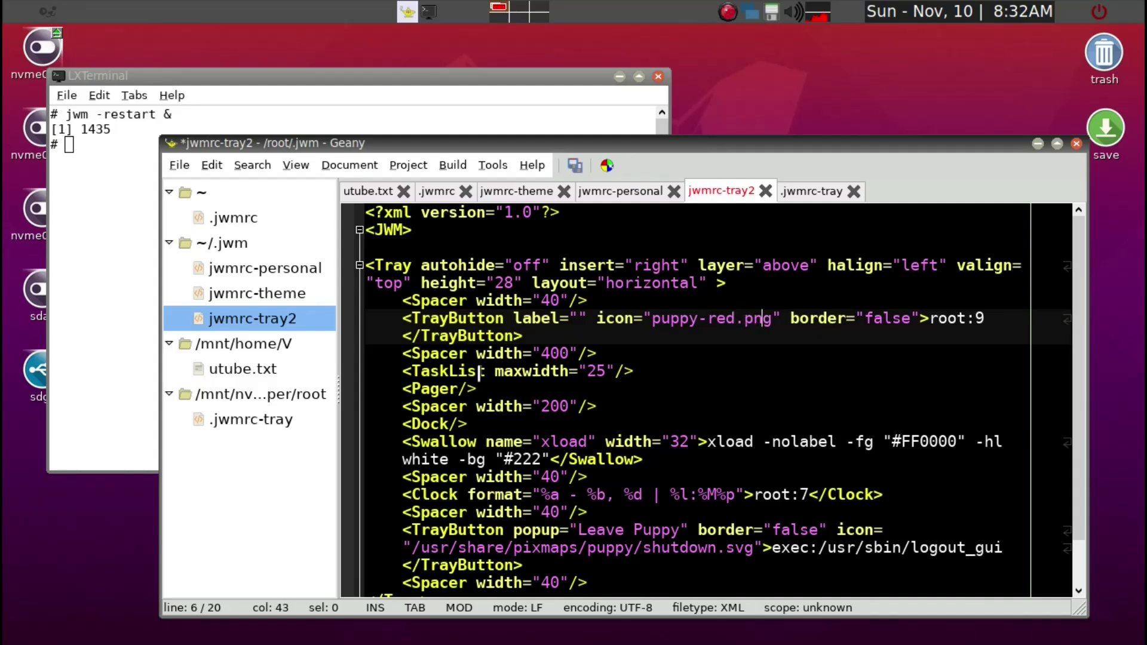
left_click(583, 164)
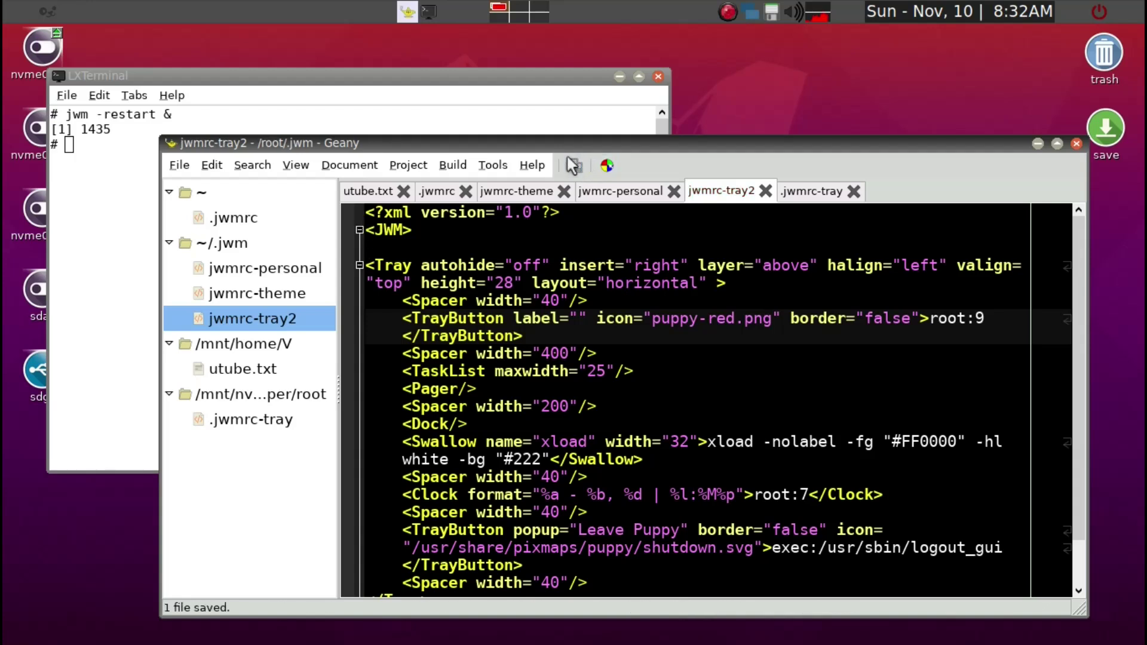
Step: Restart the window manager from the remaining LXTerminal window with jwm -restart &
left_click(503, 120)
key("Up")
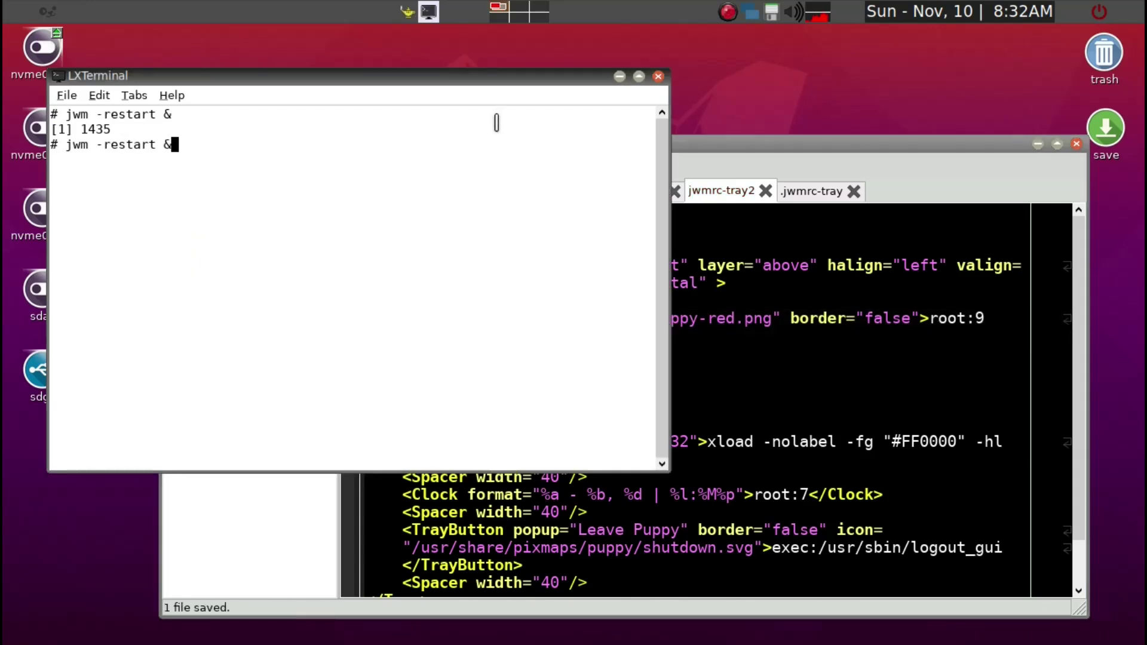
key("Return")
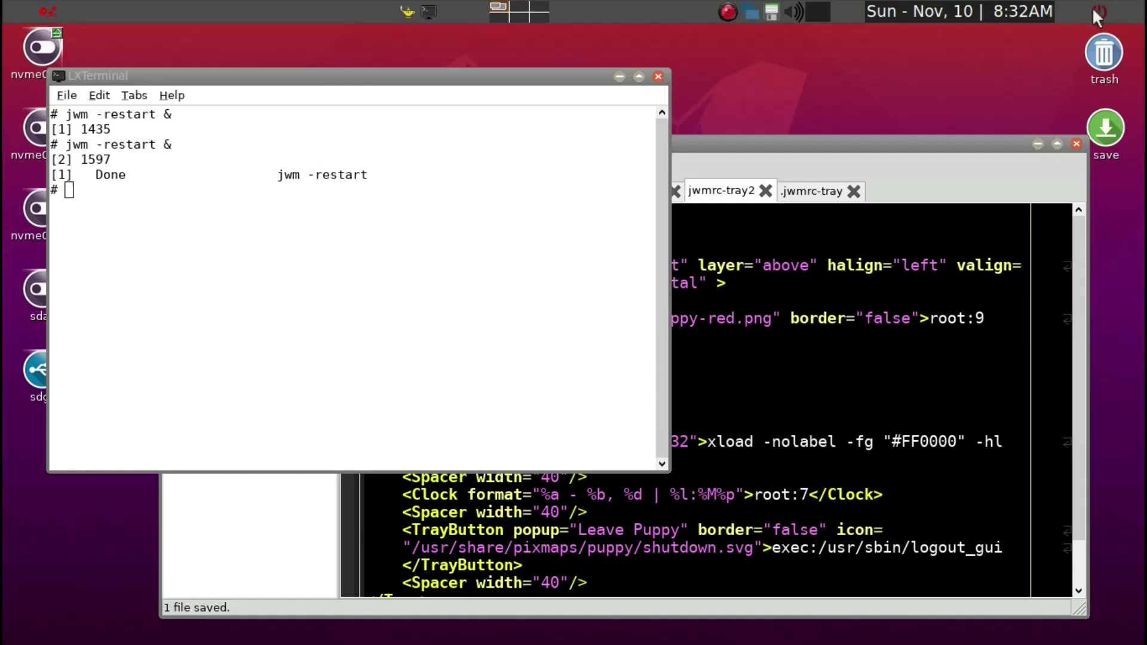
left_click(642, 110)
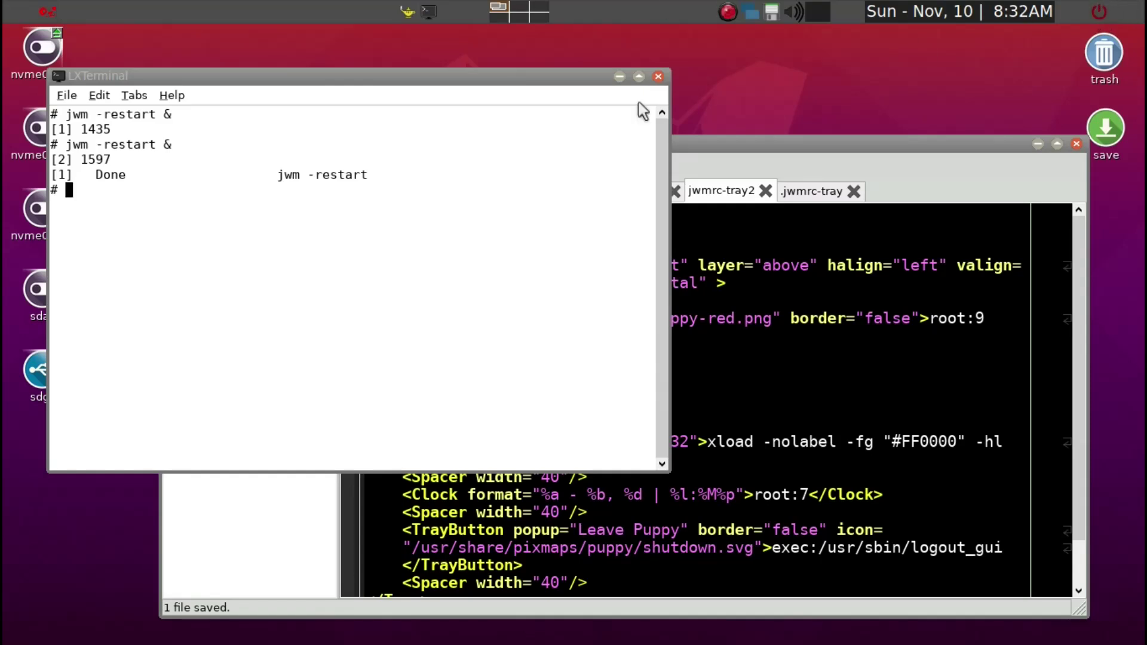